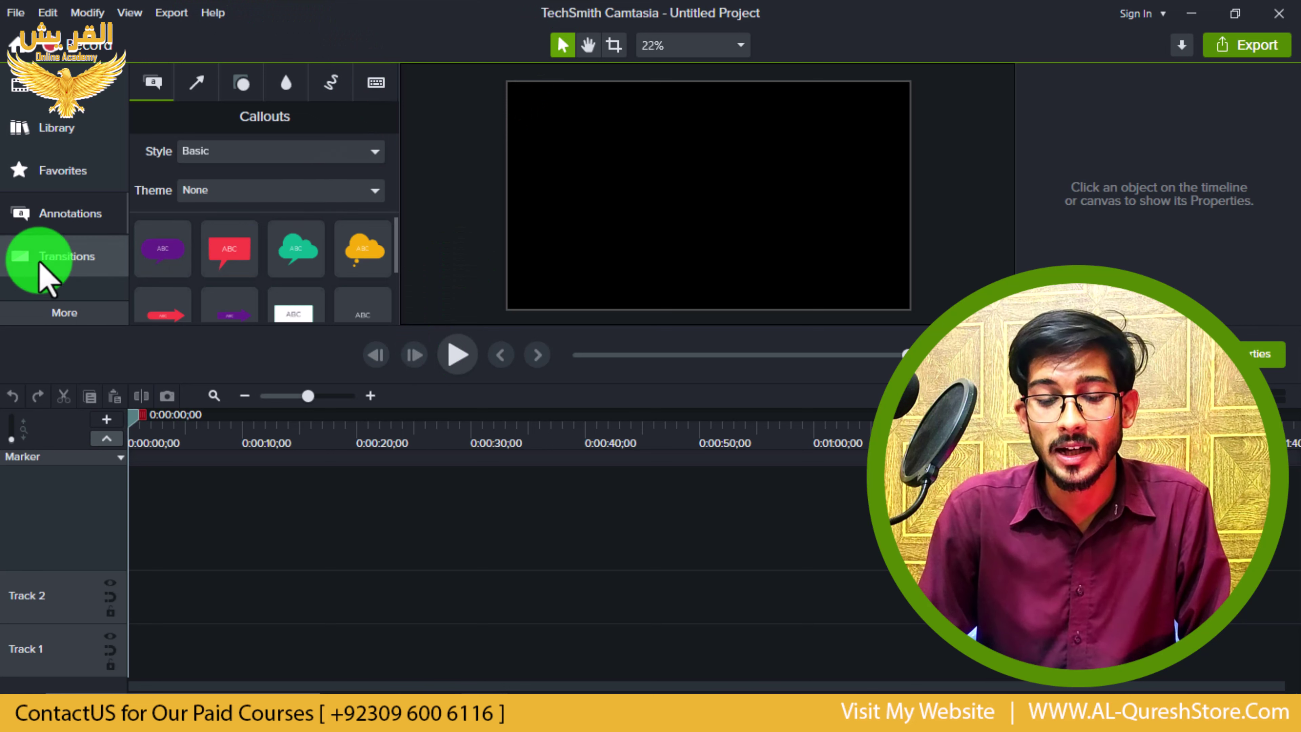
Look through the annotation categories, including arrows and lines, and examine the available Basic callouts.
click(69, 230)
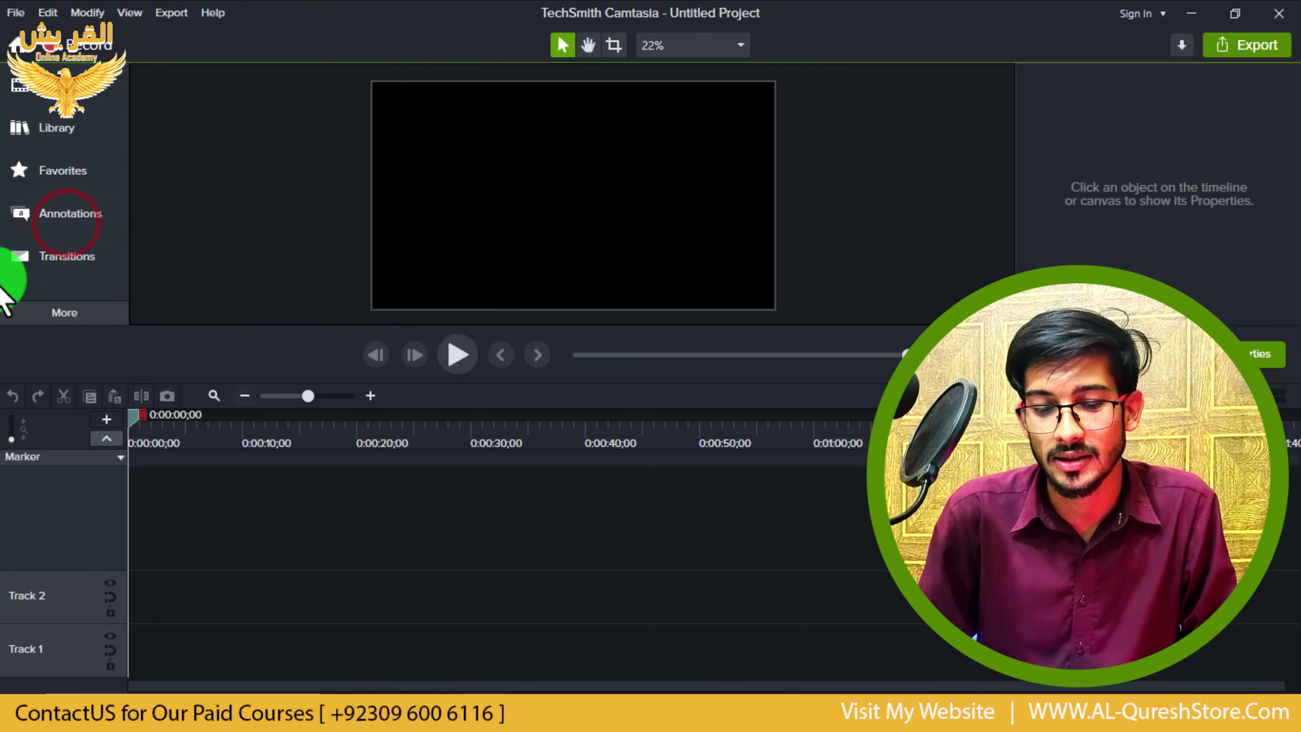
click(66, 213)
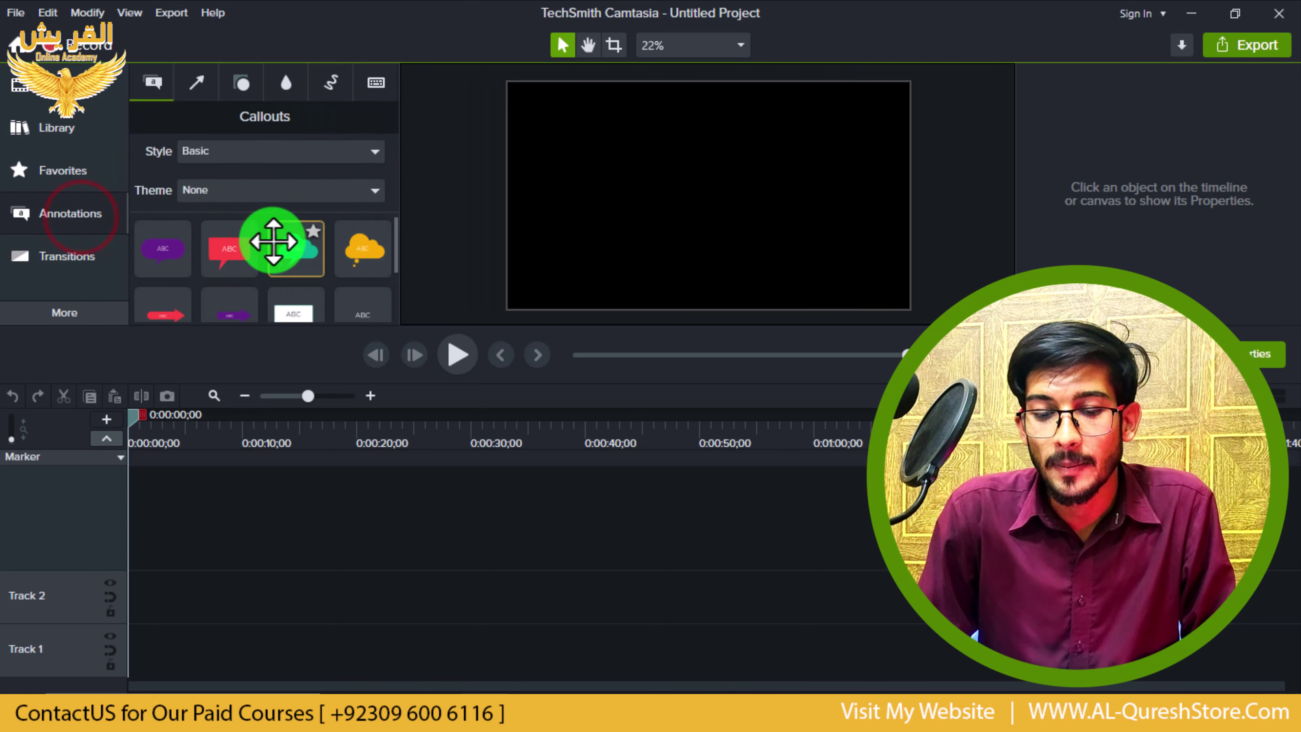
click(156, 83)
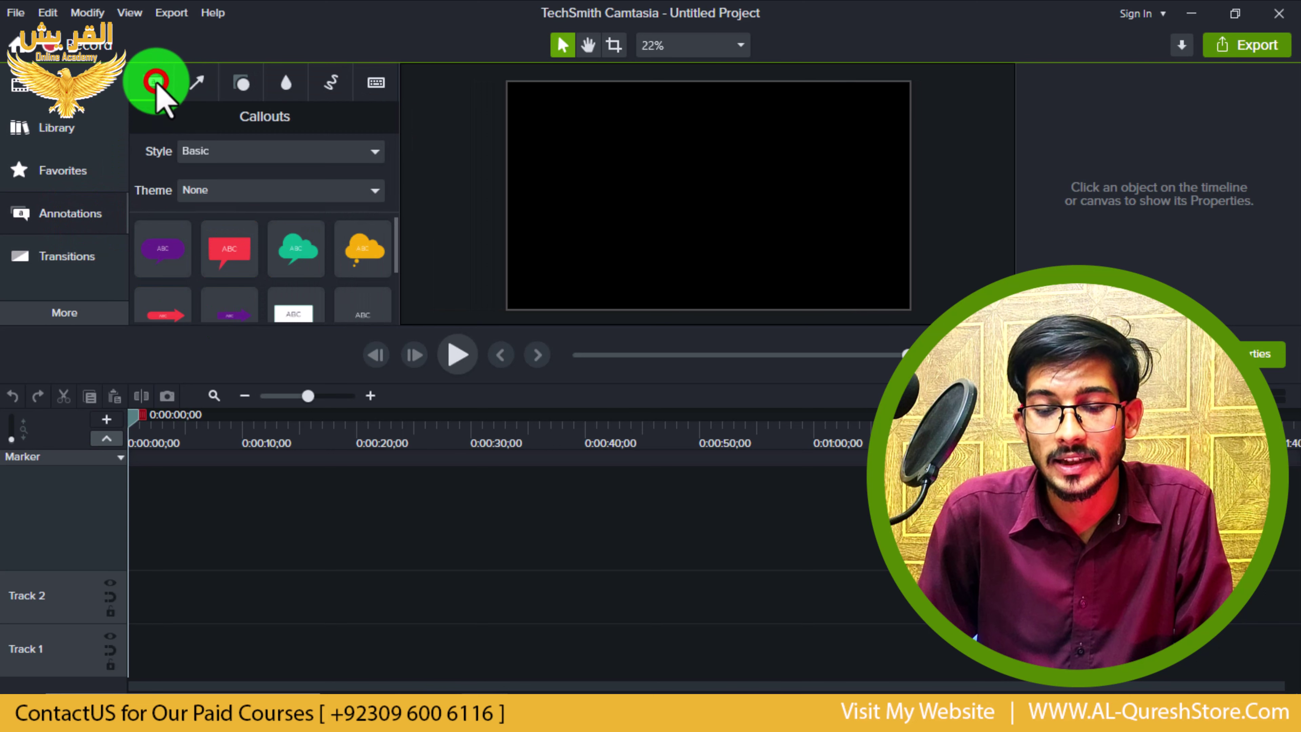
click(197, 85)
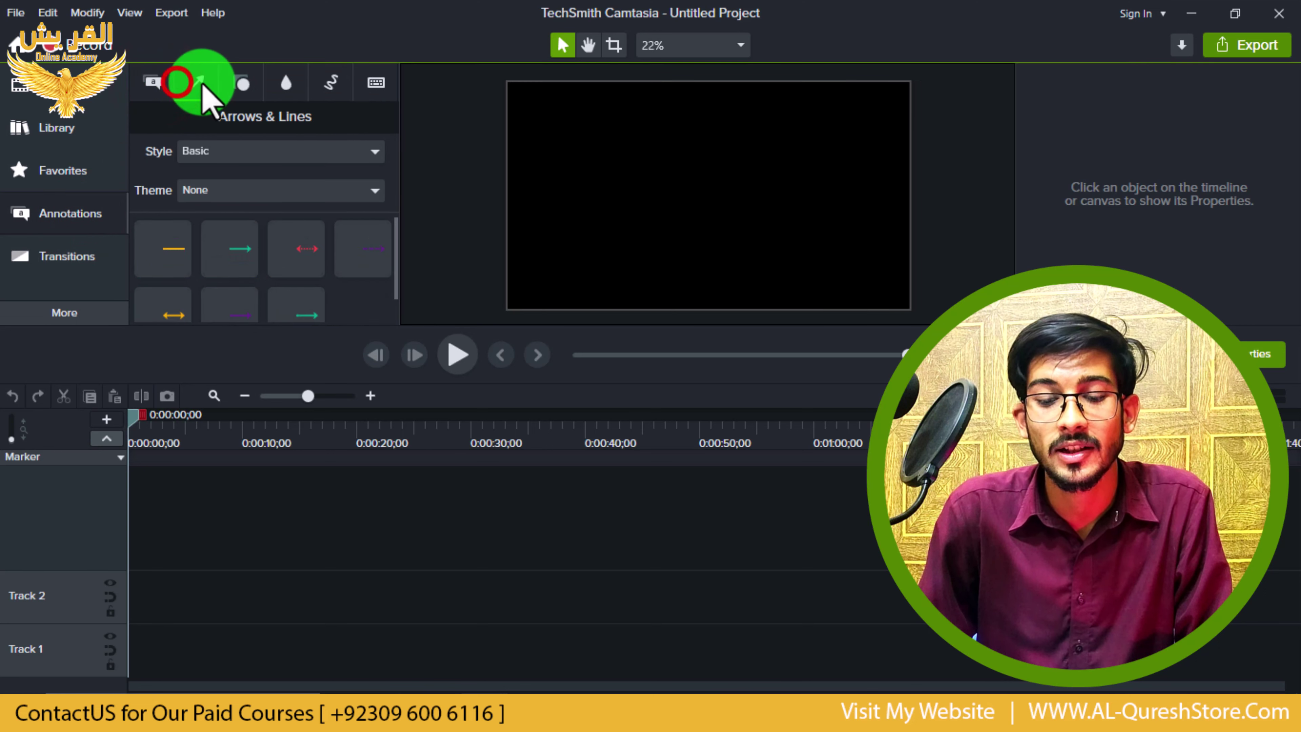
click(242, 84)
click(154, 85)
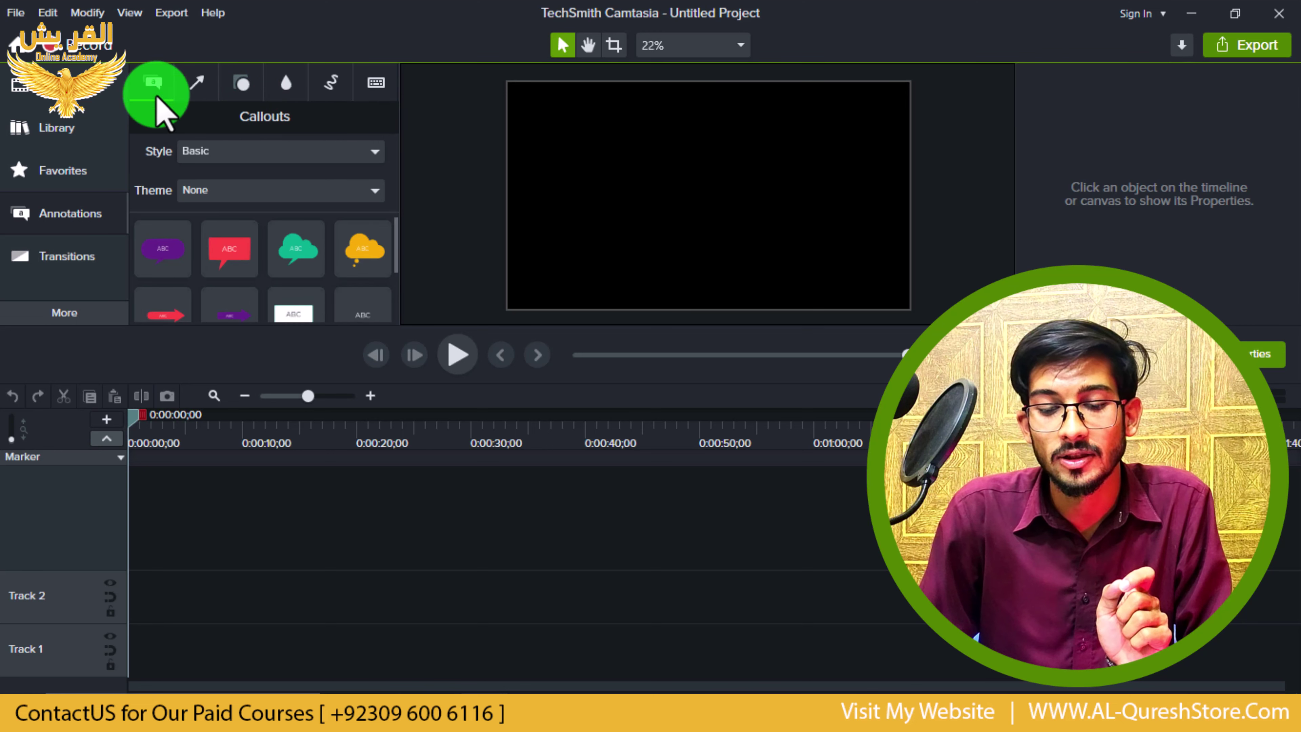
click(179, 154)
scroll(200, 246, down, 2)
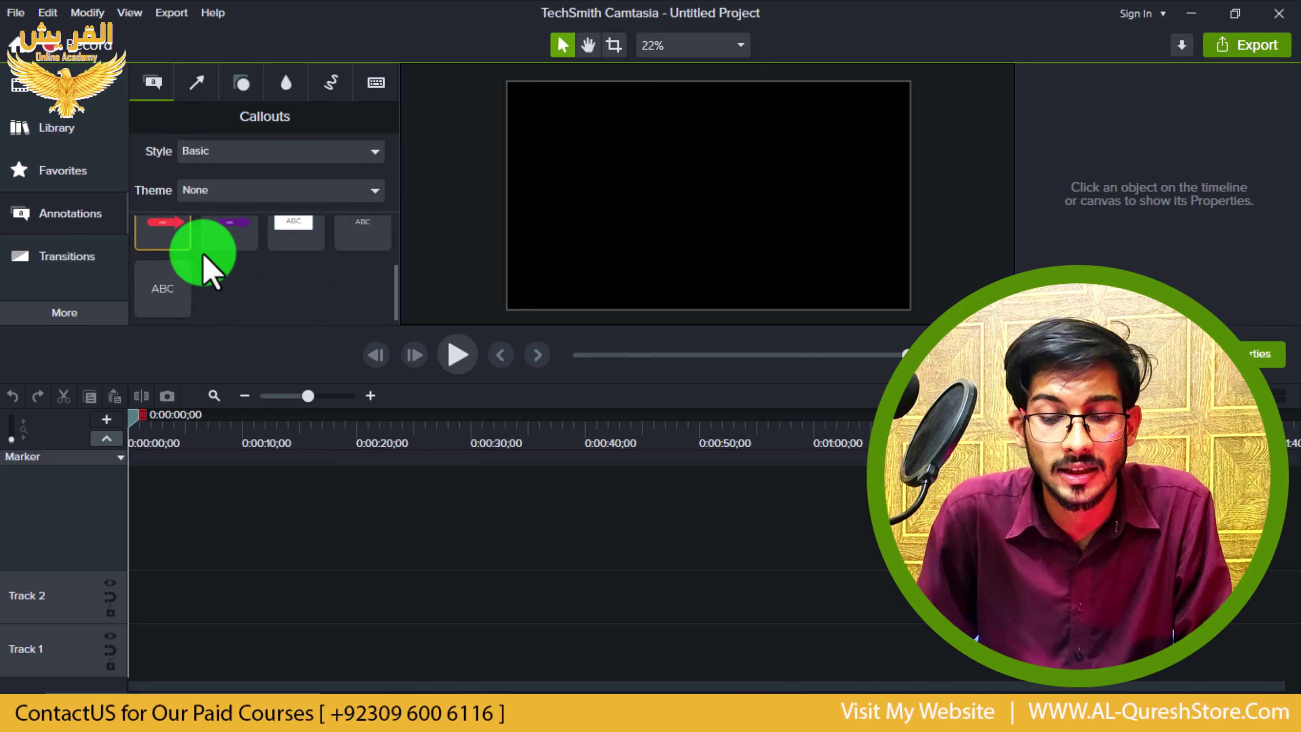
scroll(205, 270, up, 2)
click(209, 270)
scroll(216, 287, down, 1)
scroll(218, 292, up, 1)
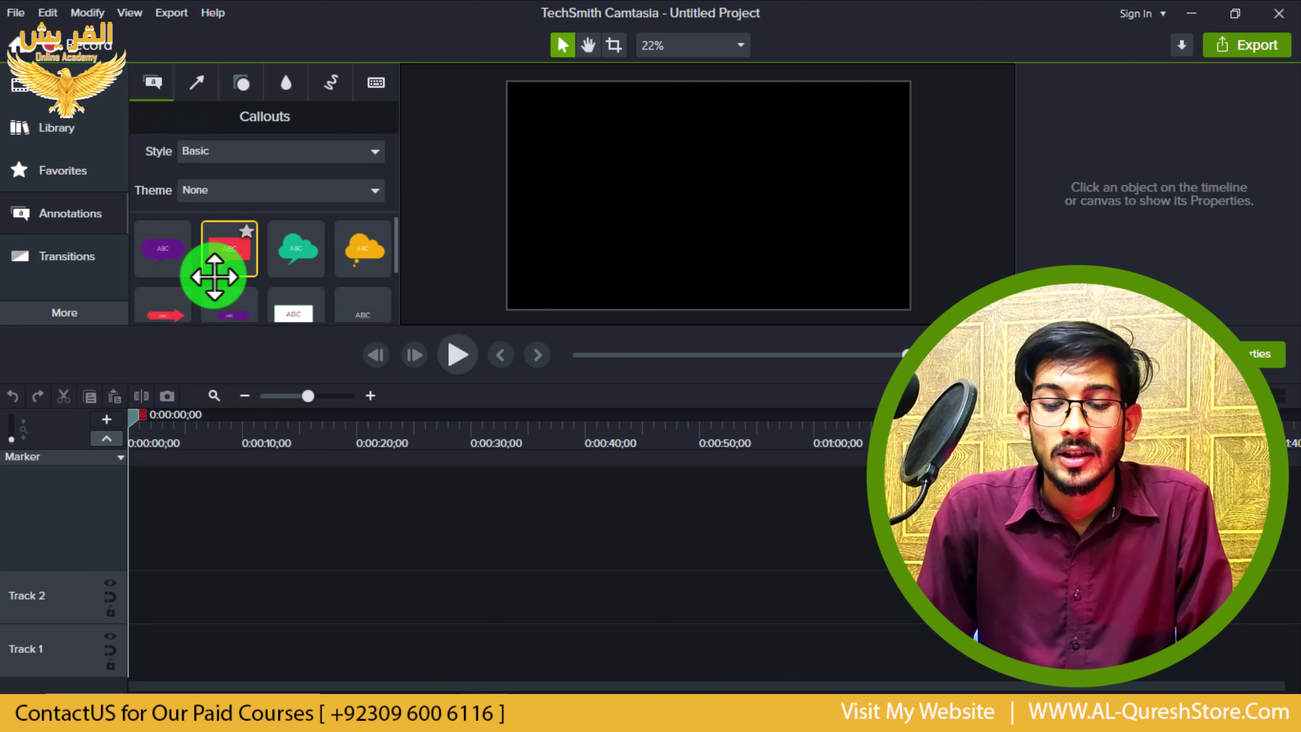
Set the callout style filter to All and look through the full set of callouts.
click(258, 156)
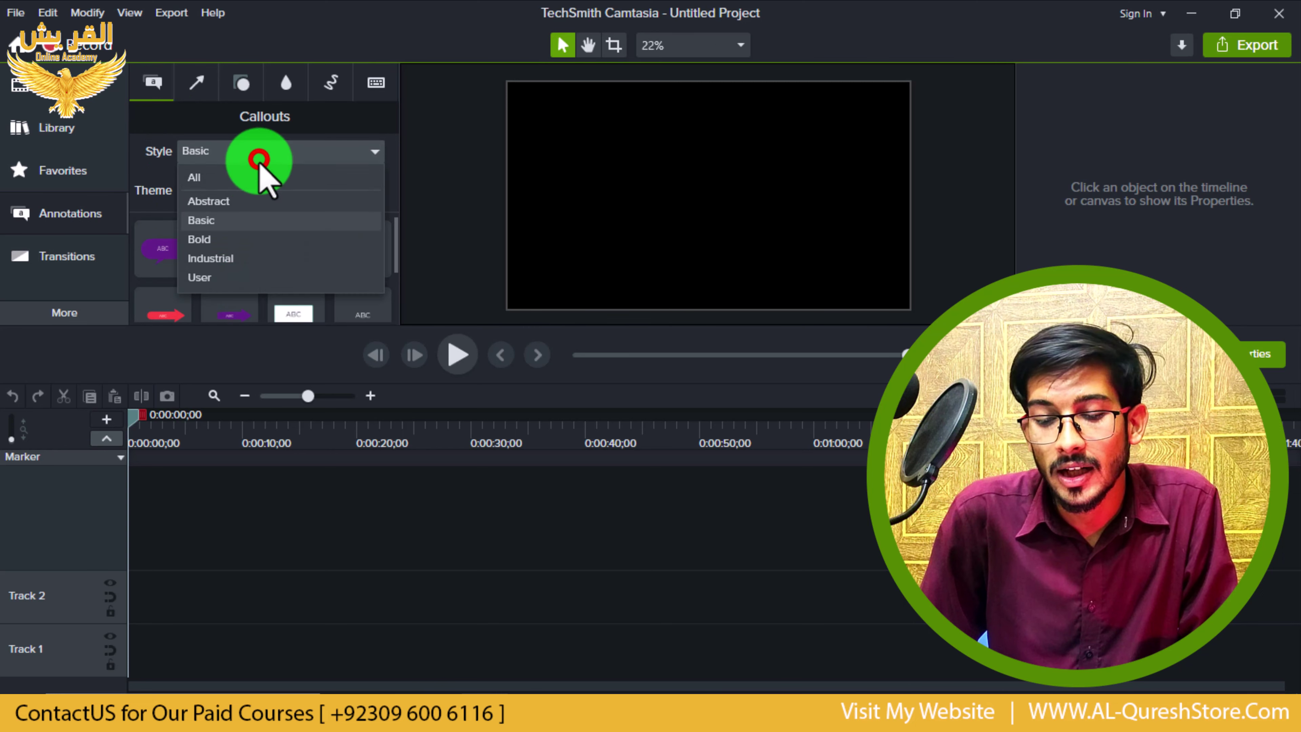
click(261, 177)
scroll(205, 280, down, 6)
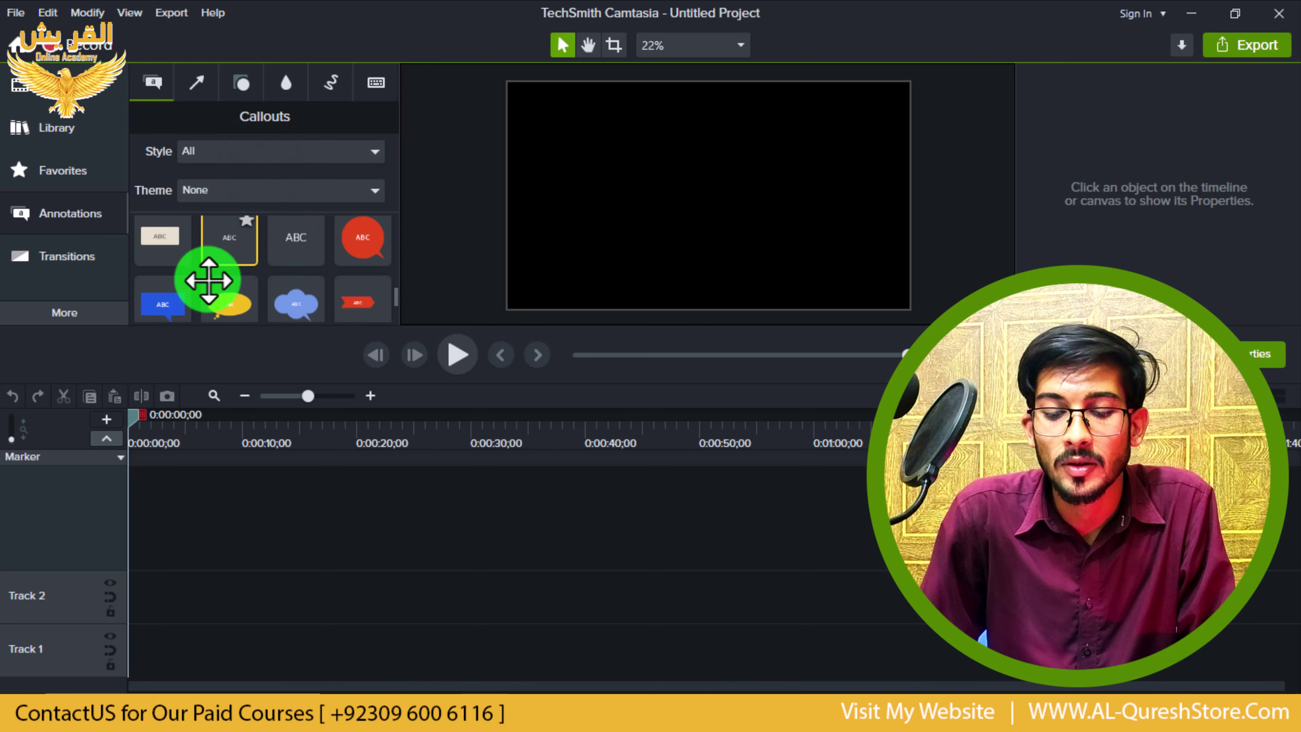
scroll(296, 301, up, 5)
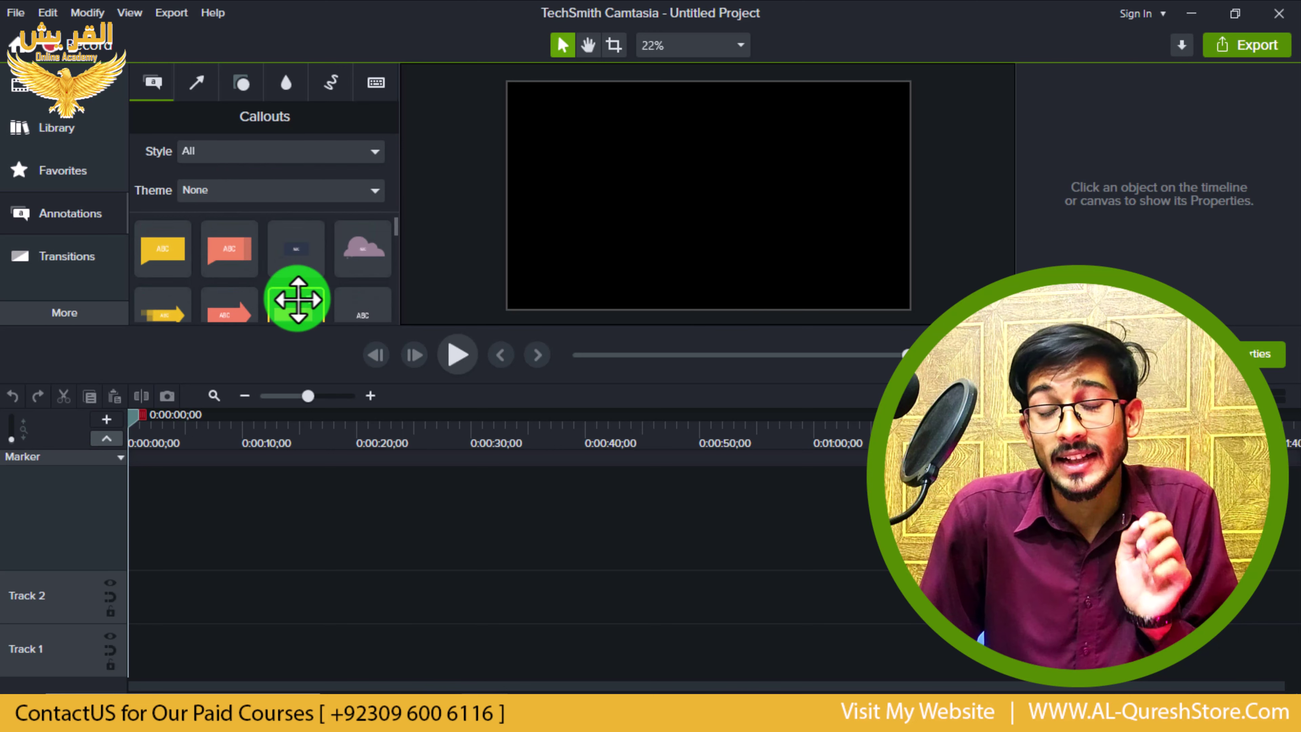
scroll(291, 296, down, 2)
scroll(299, 311, up, 2)
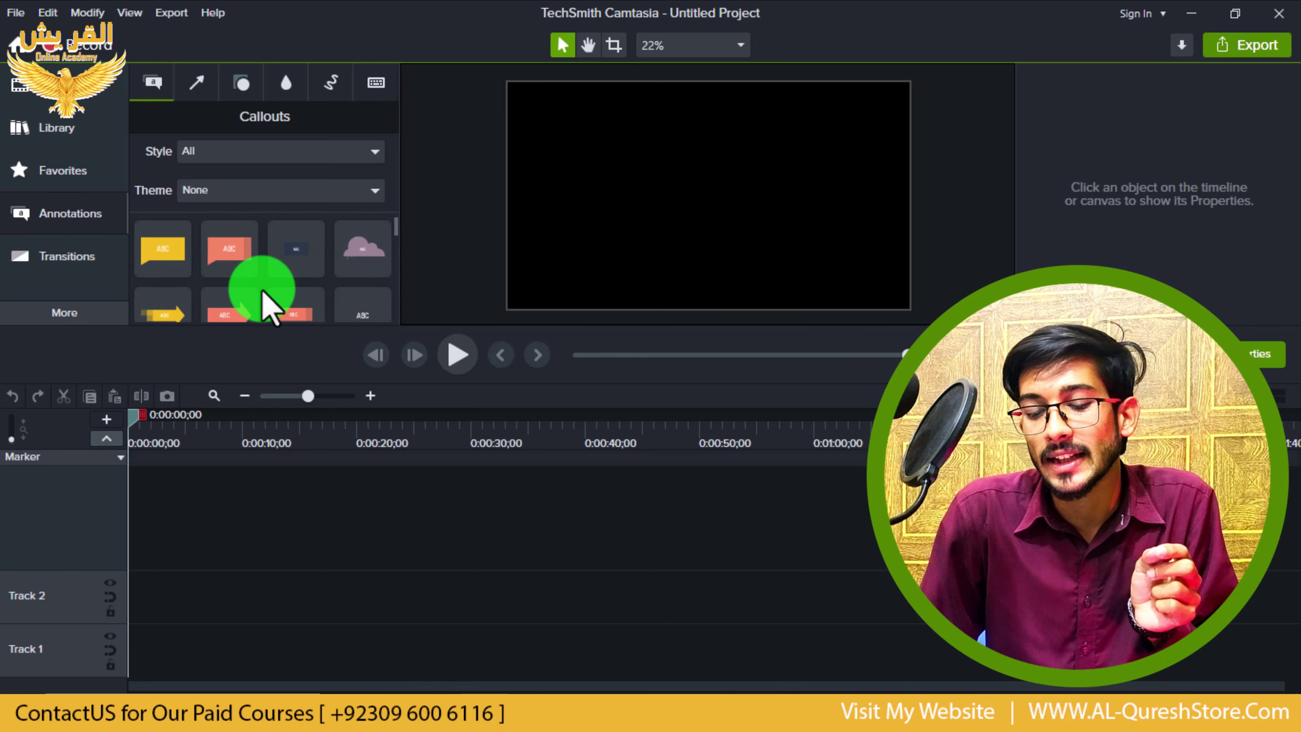
Import the green-screen video video_20230326_171824 from New Volume (H:) into the media bin.
click(44, 98)
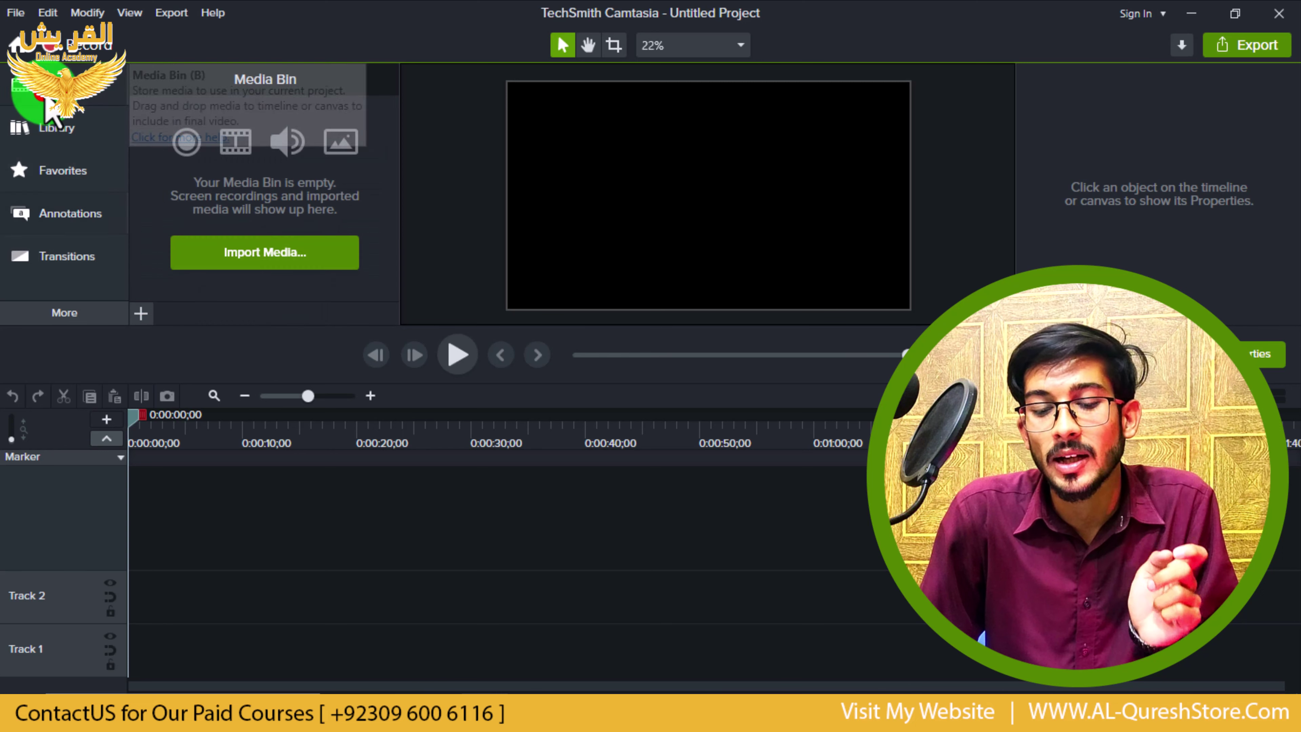
click(309, 252)
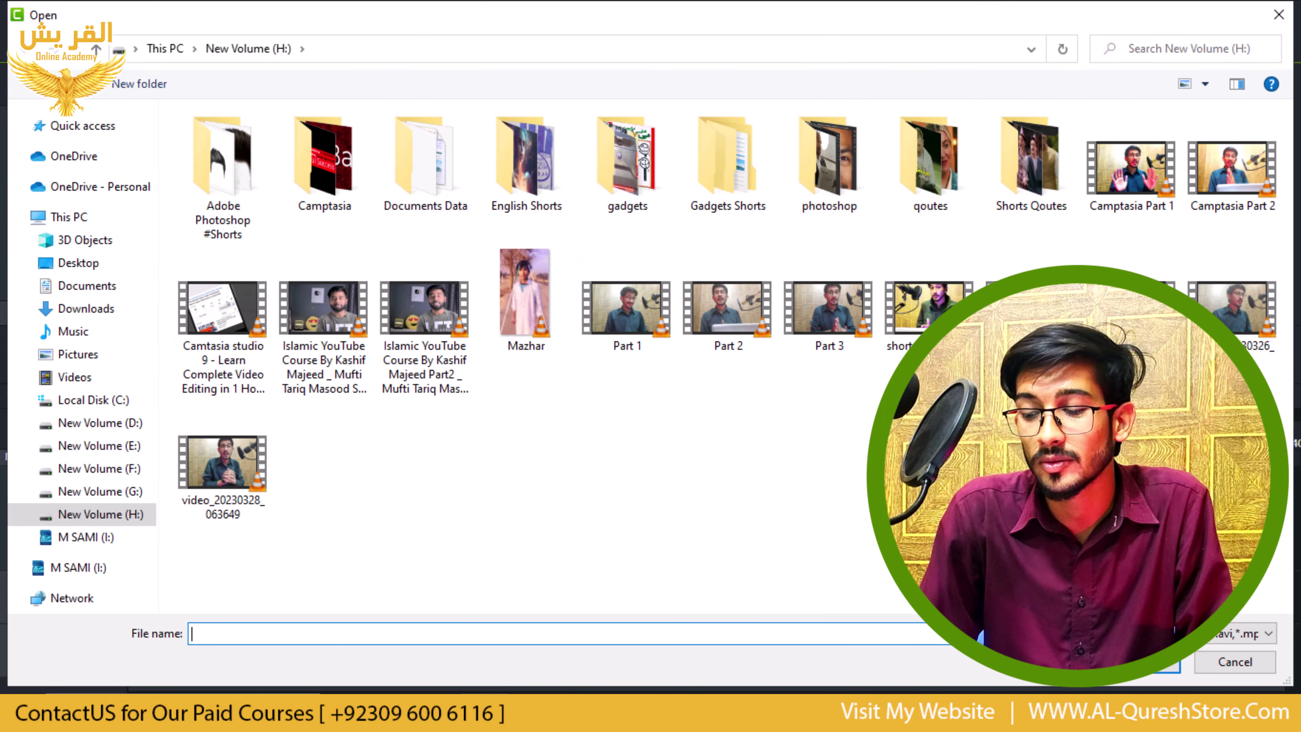
double_click(1029, 308)
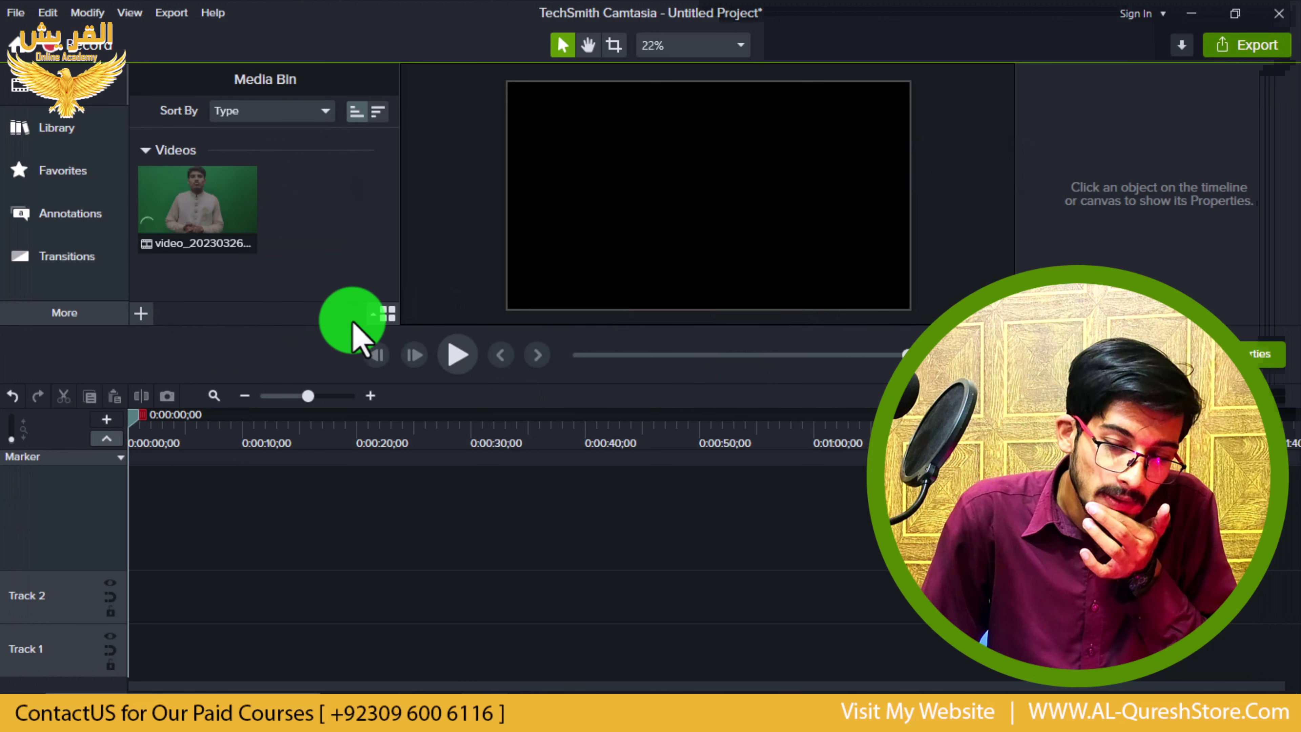
Add the imported green-screen video to the timeline at the playhead and move its clip up to Track 2.
click(173, 206)
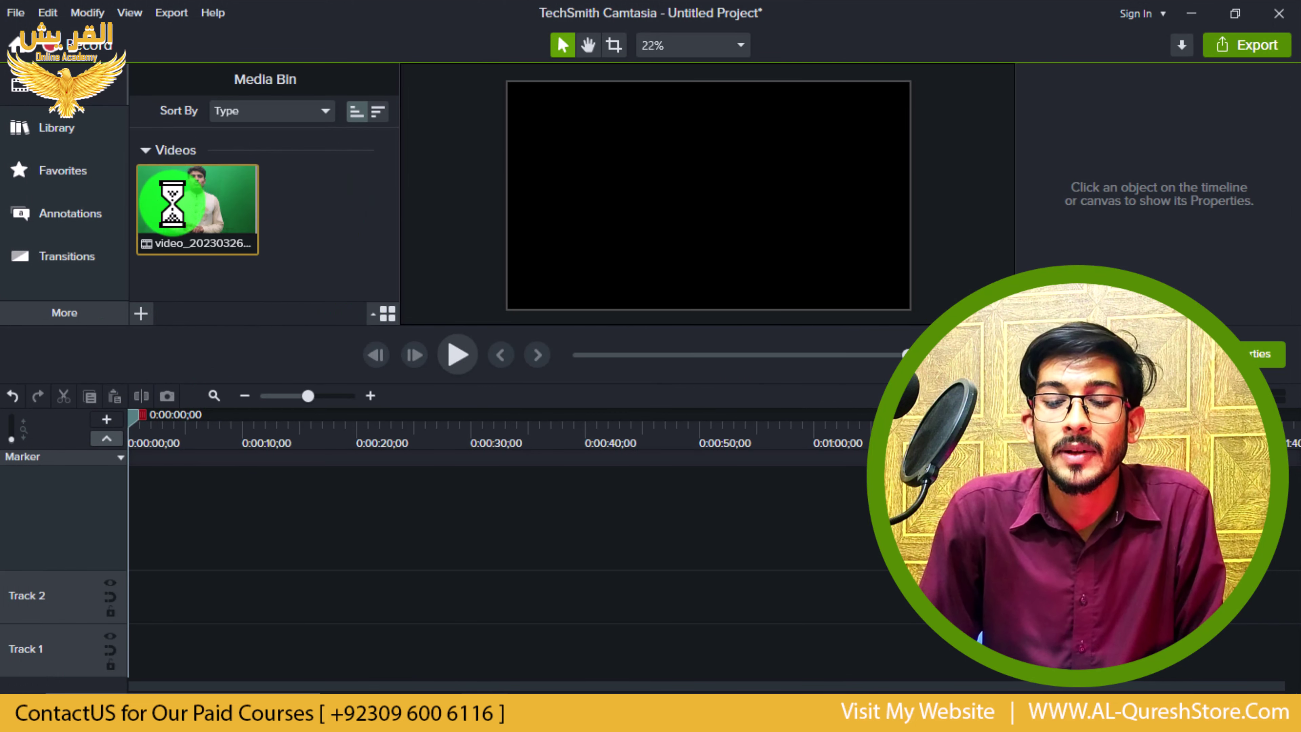
right_click(183, 209)
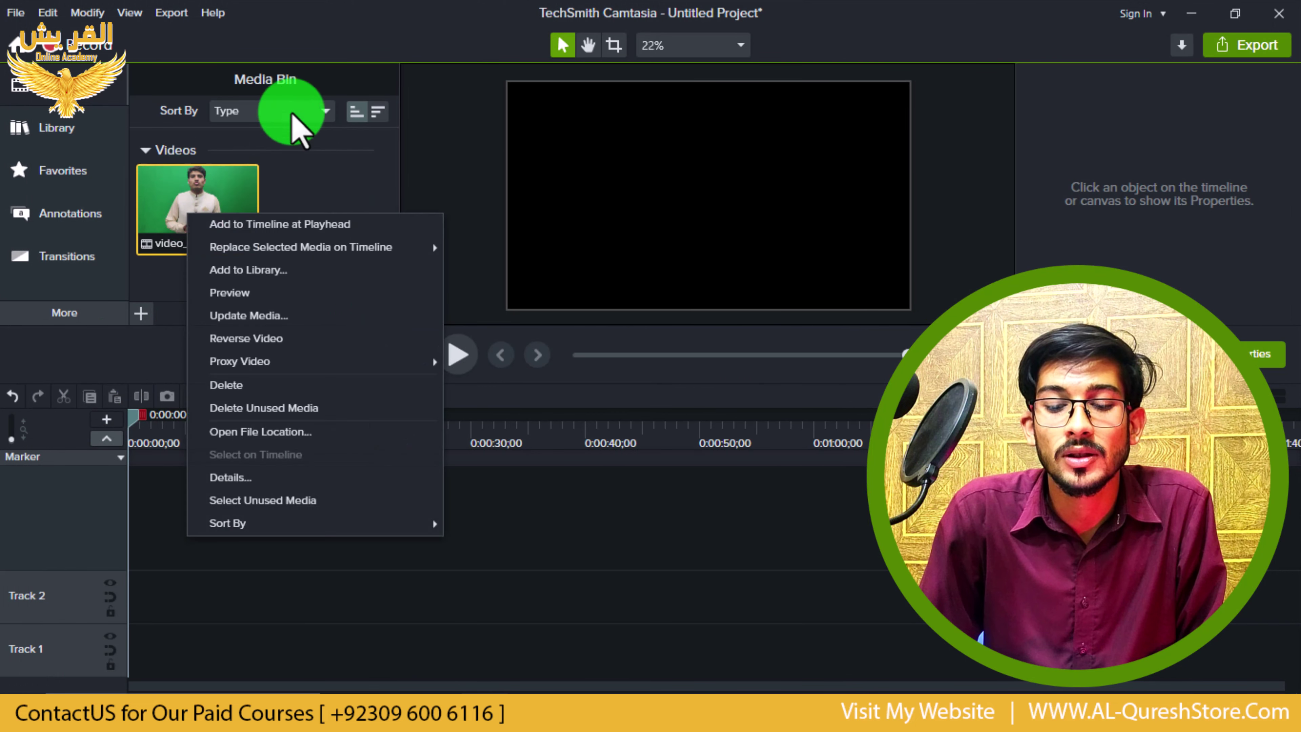
click(303, 224)
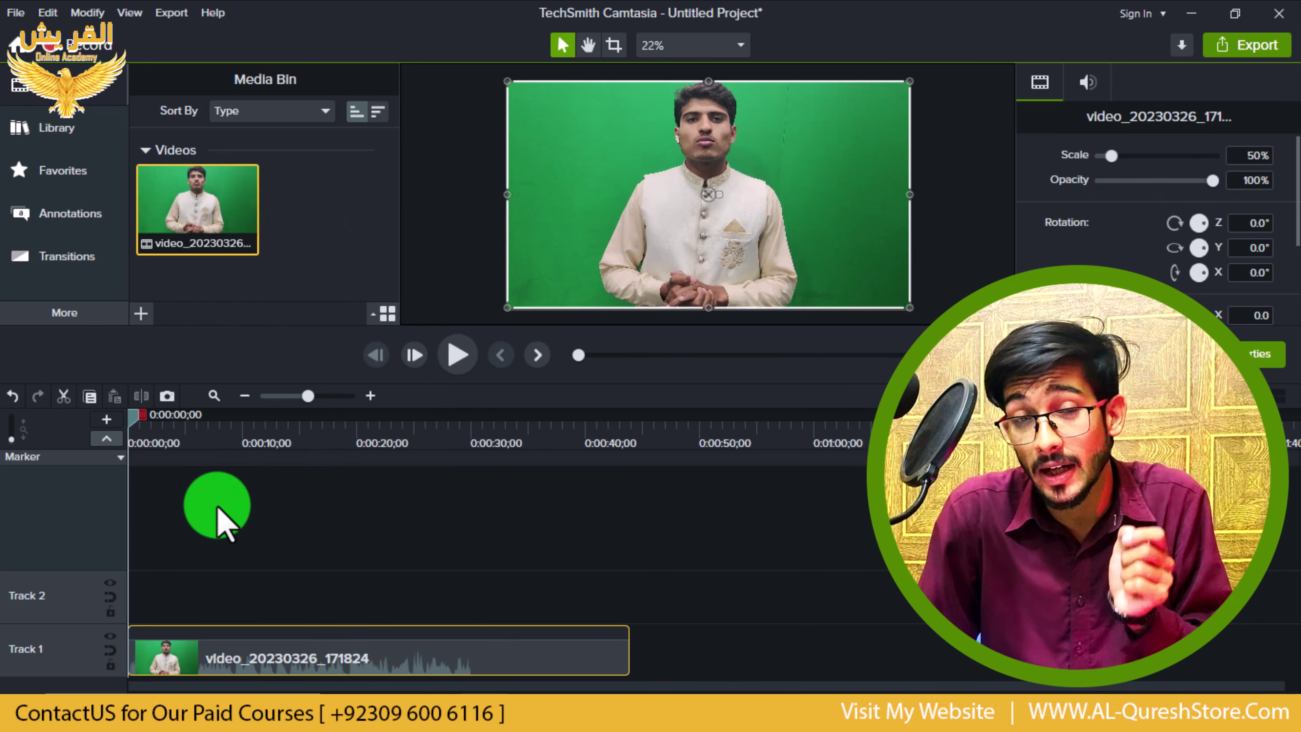
drag(252, 618, 192, 618)
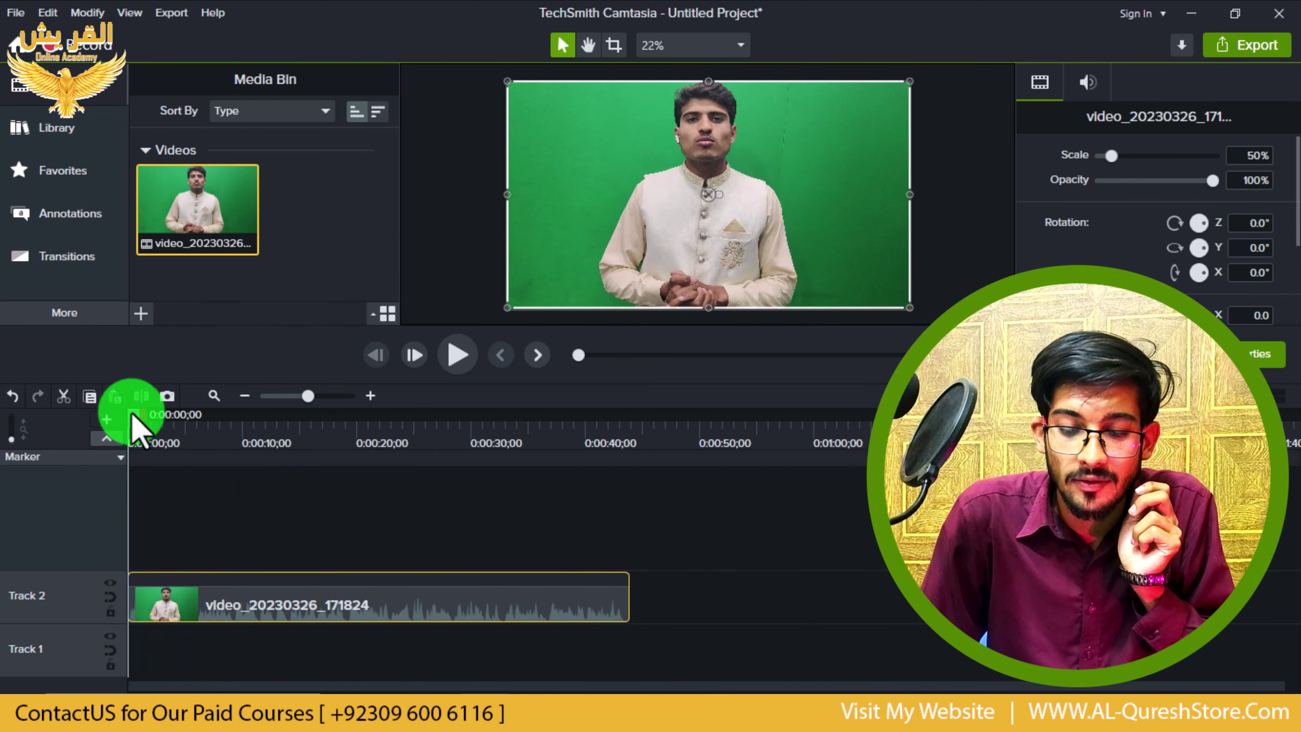
mouse_move(132, 415)
mouse_down()
mouse_move(180, 451)
mouse_move(381, 496)
mouse_move(136, 494)
mouse_move(166, 512)
mouse_move(368, 552)
mouse_move(58, 566)
mouse_up()
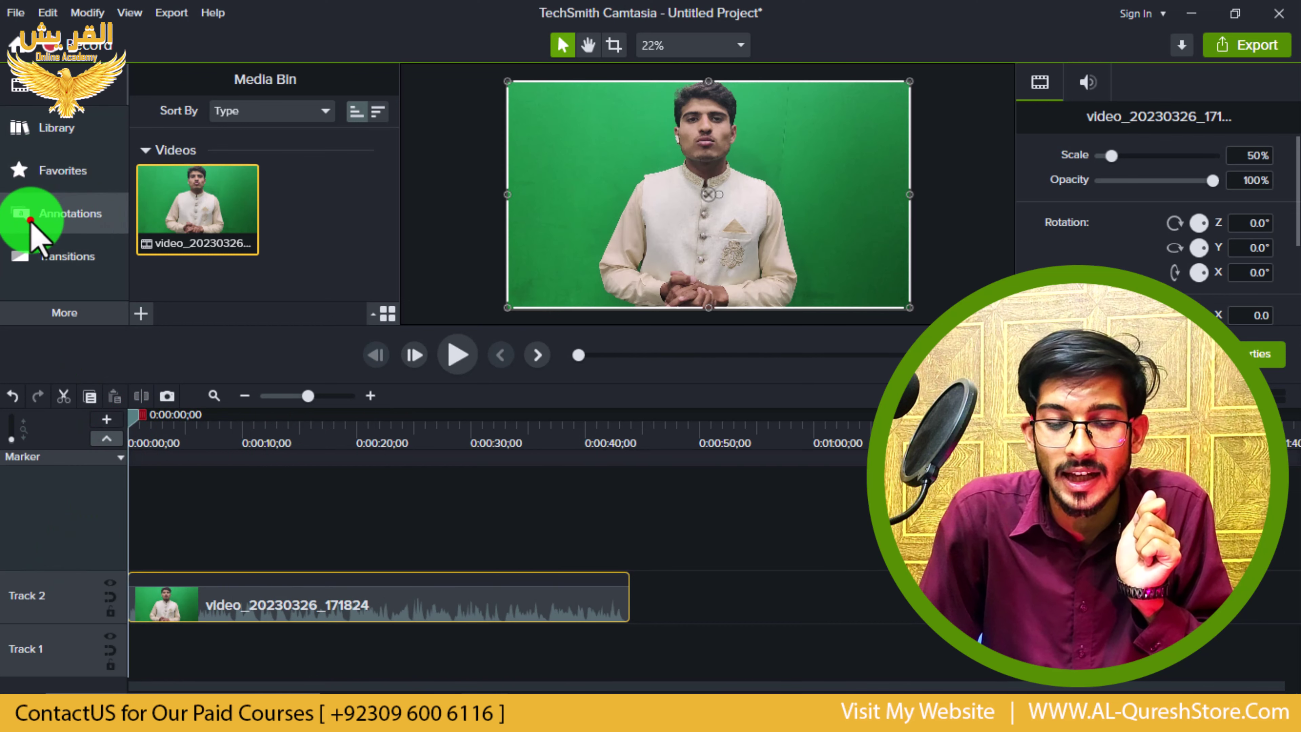
Look through the annotation categories from arrows and lines to keystroke callouts.
click(37, 237)
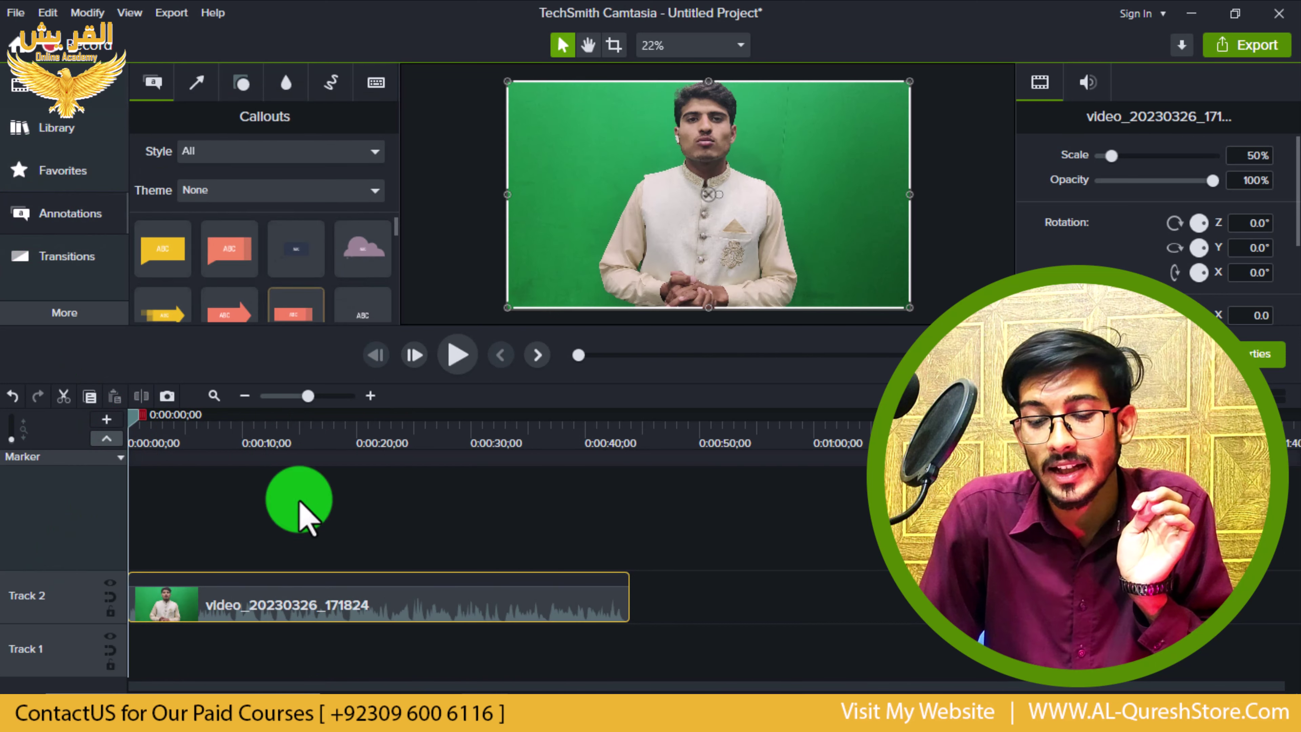
click(190, 82)
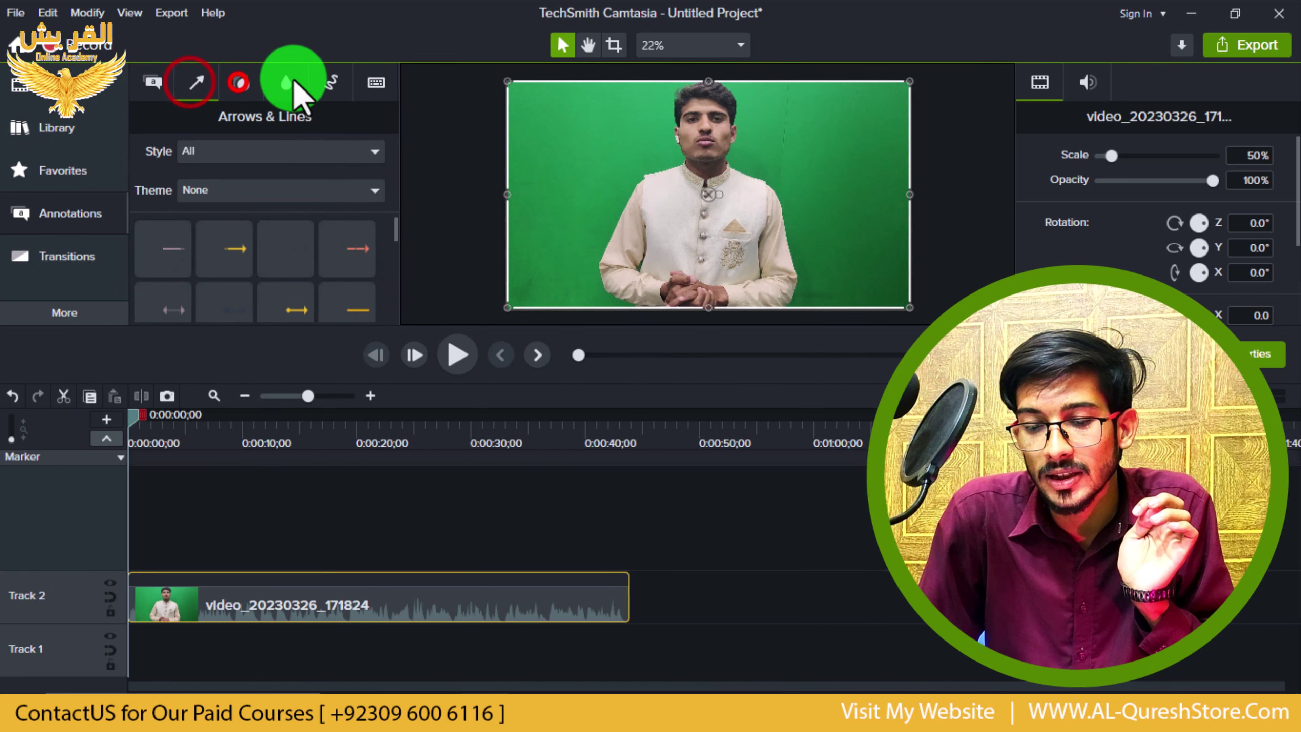
click(286, 83)
click(330, 82)
click(375, 82)
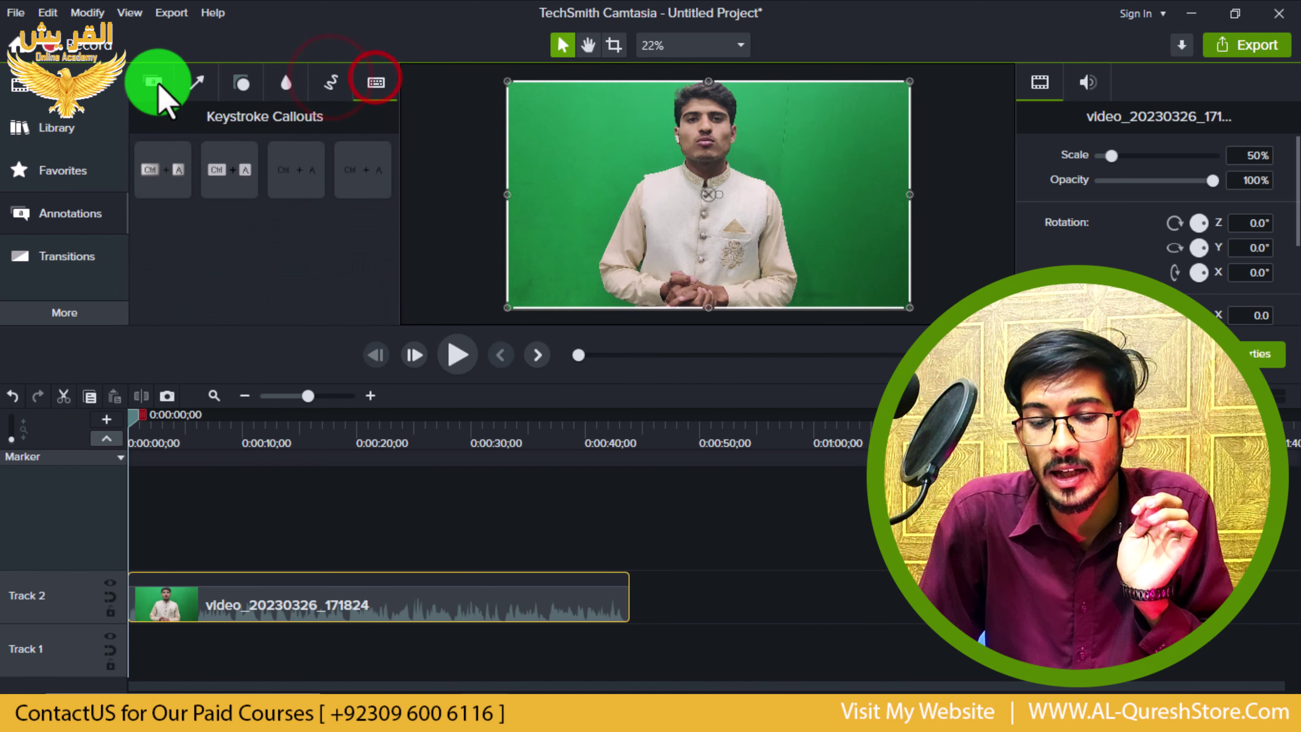
Add the blue ABC rectangle callout to Track 3, above the start of the video clip.
click(153, 82)
scroll(268, 279, down, 5)
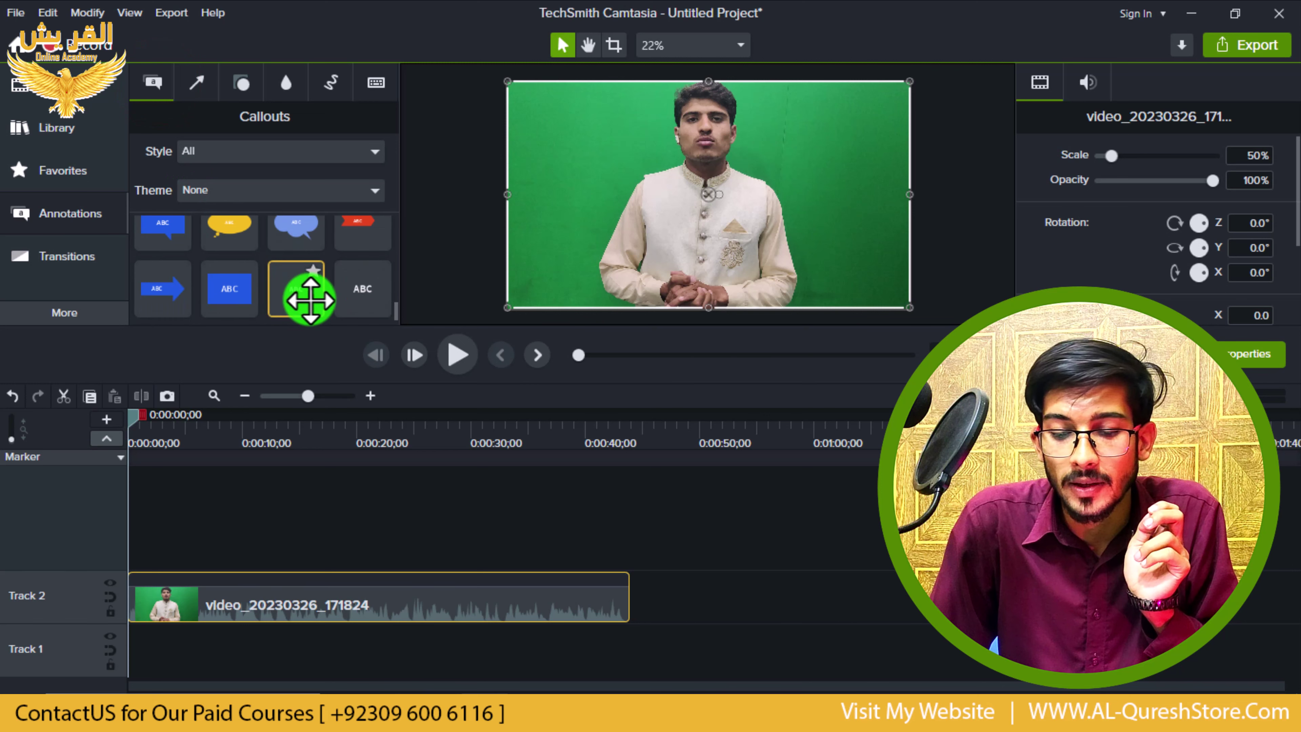
scroll(235, 300, up, 5)
scroll(239, 303, down, 5)
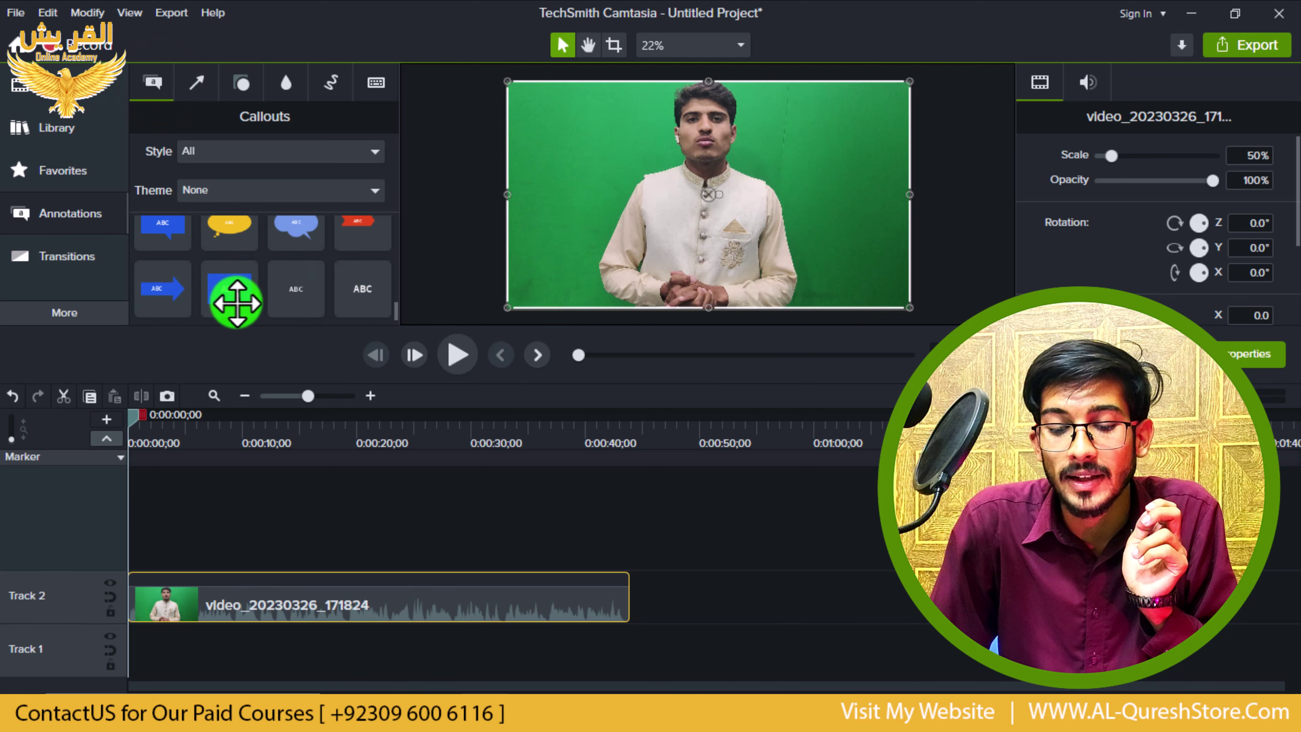
drag(229, 294, 122, 561)
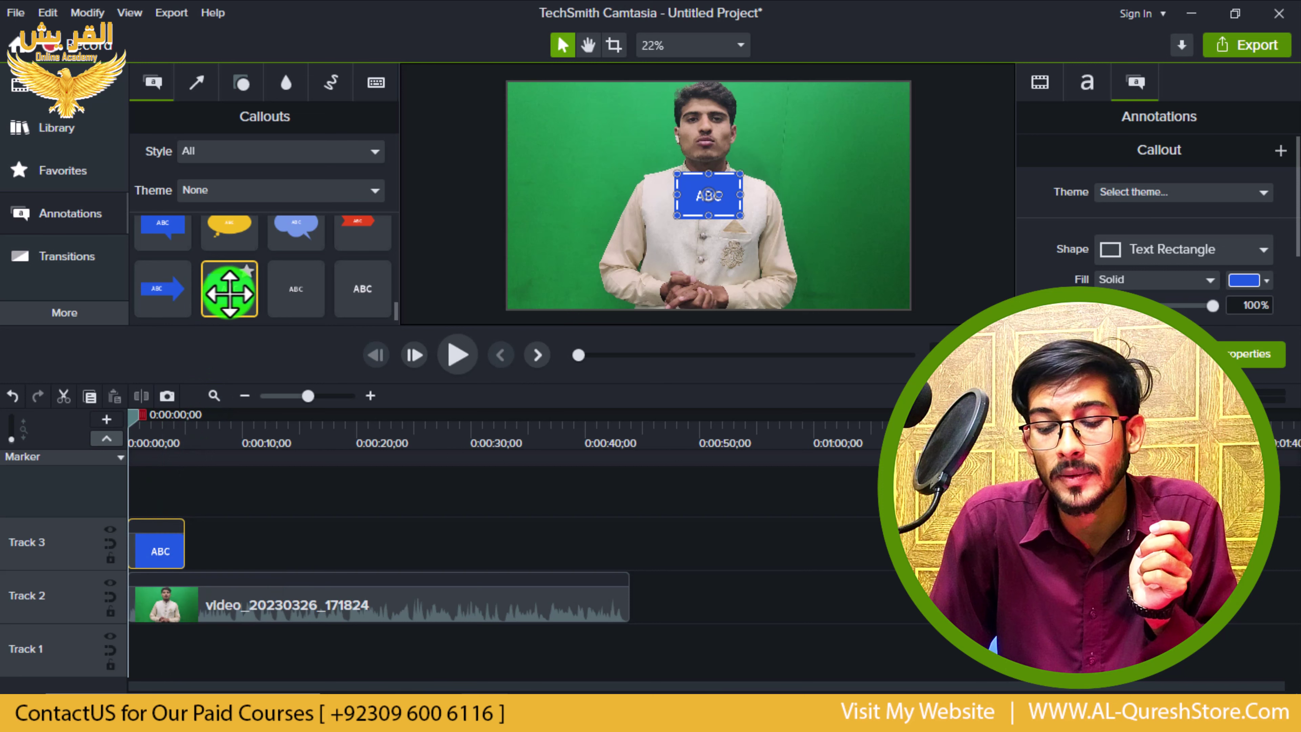
Add a second blue rectangle callout at the playhead, and delete that copy from Track 4.
right_click(229, 293)
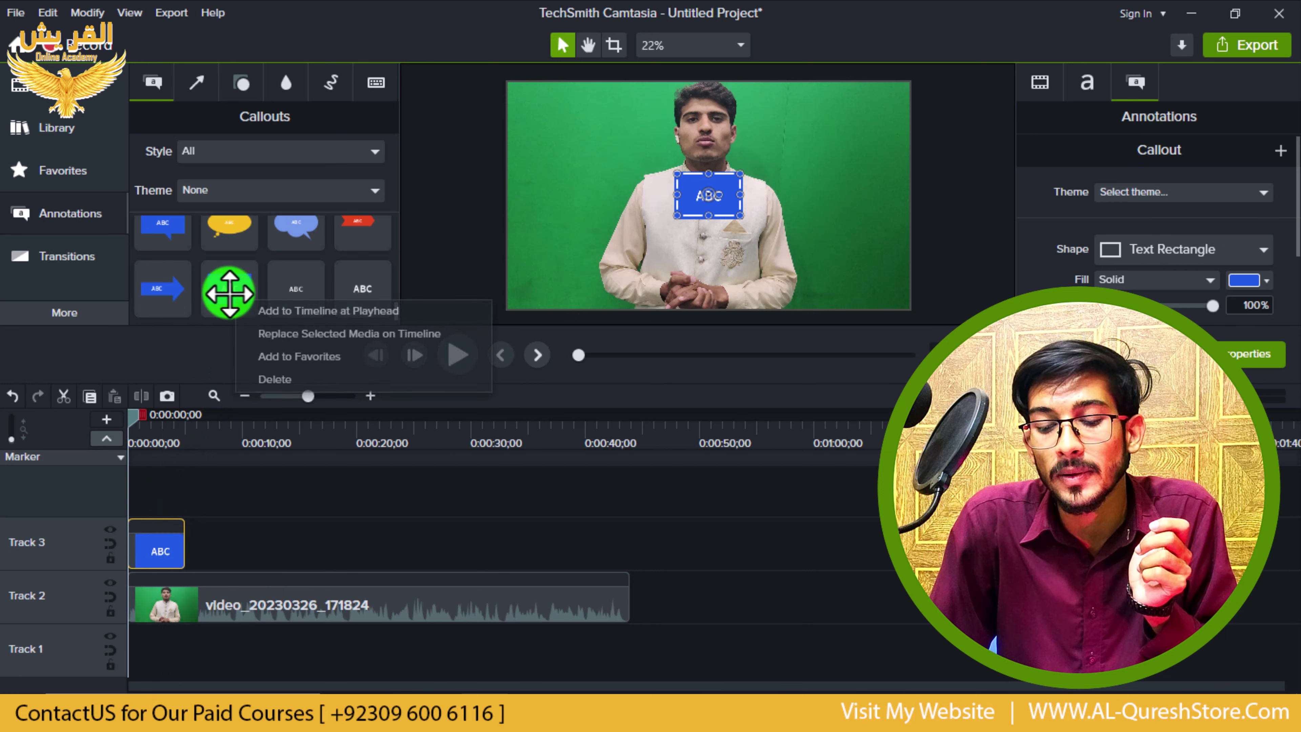
click(262, 311)
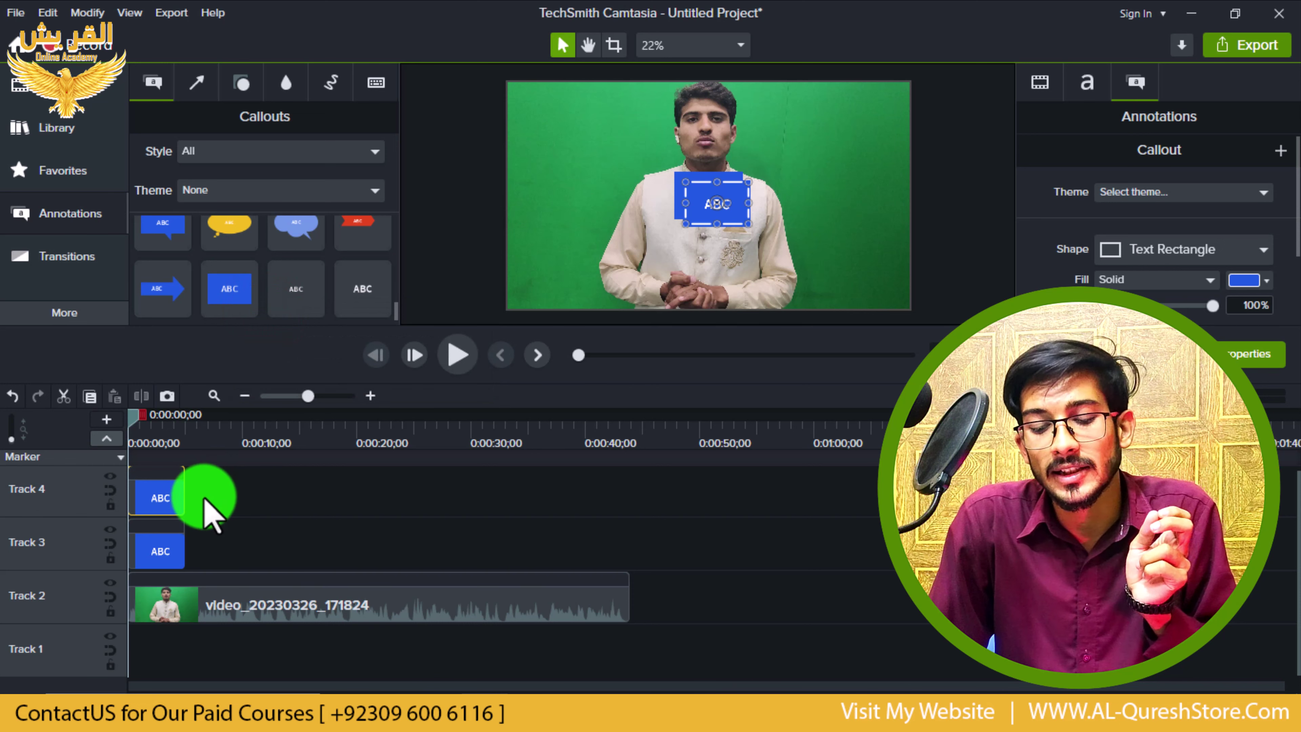
click(169, 497)
key(Delete)
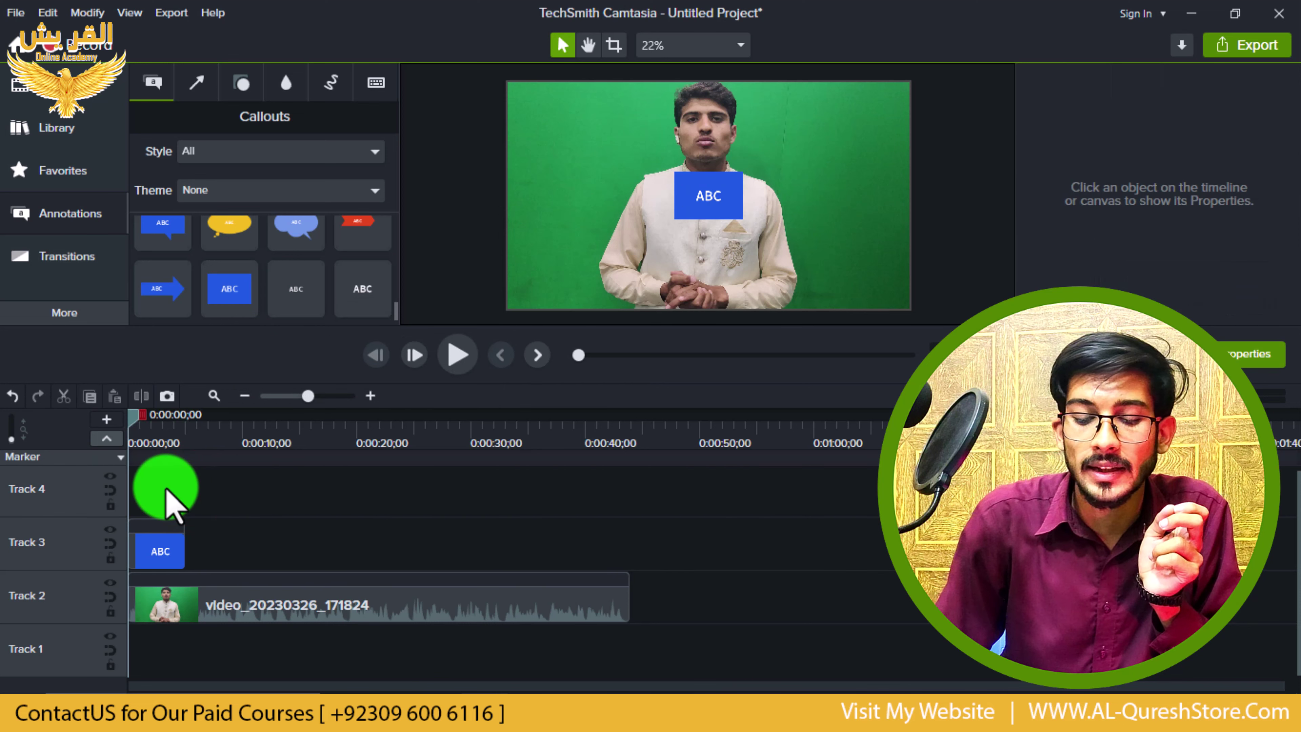
Change the blue callout's text to "Camptasia" and resize it into a wider box across the man's chest.
click(707, 205)
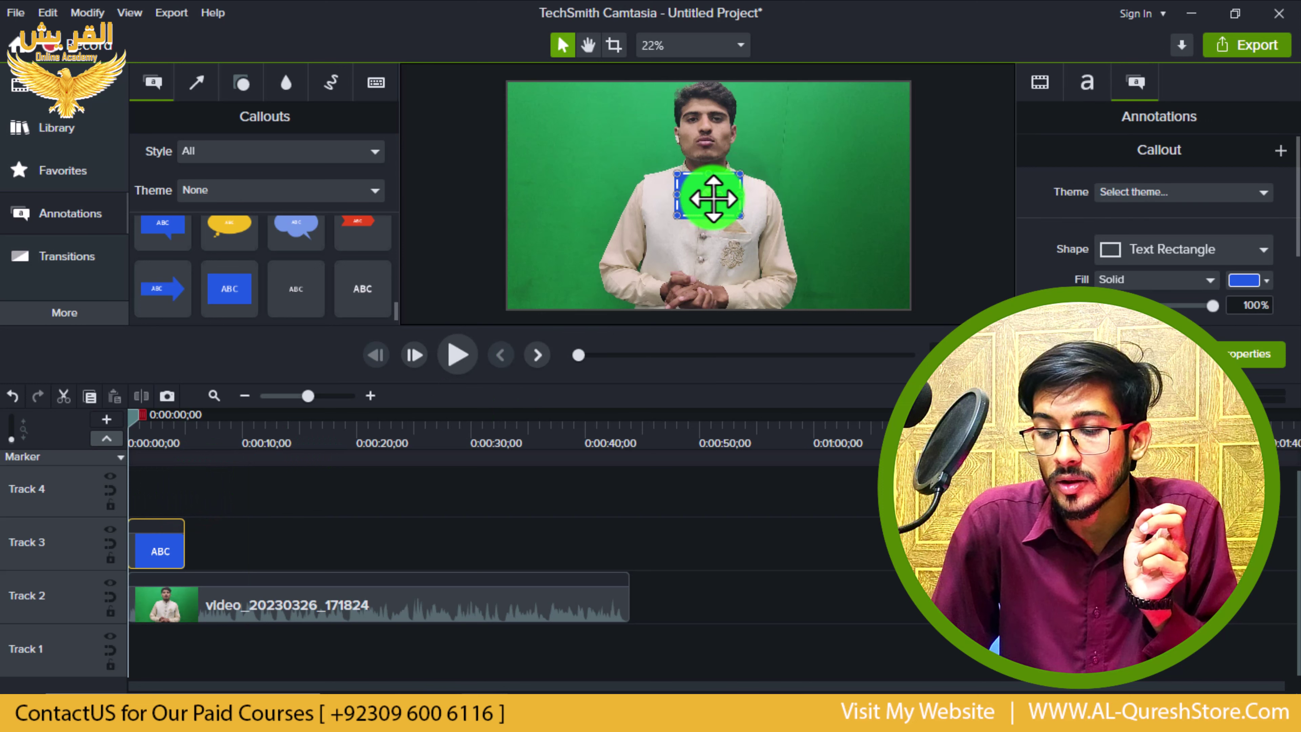
double_click(713, 199)
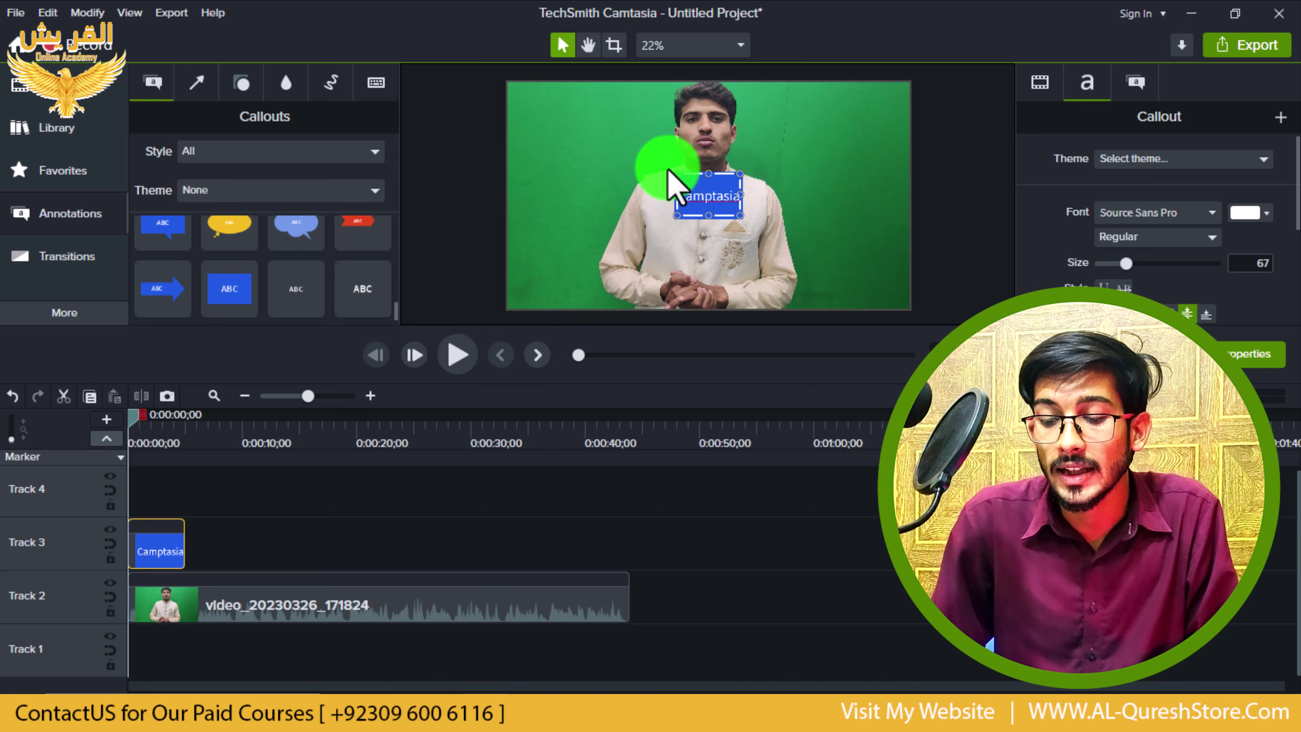
drag(673, 178, 608, 149)
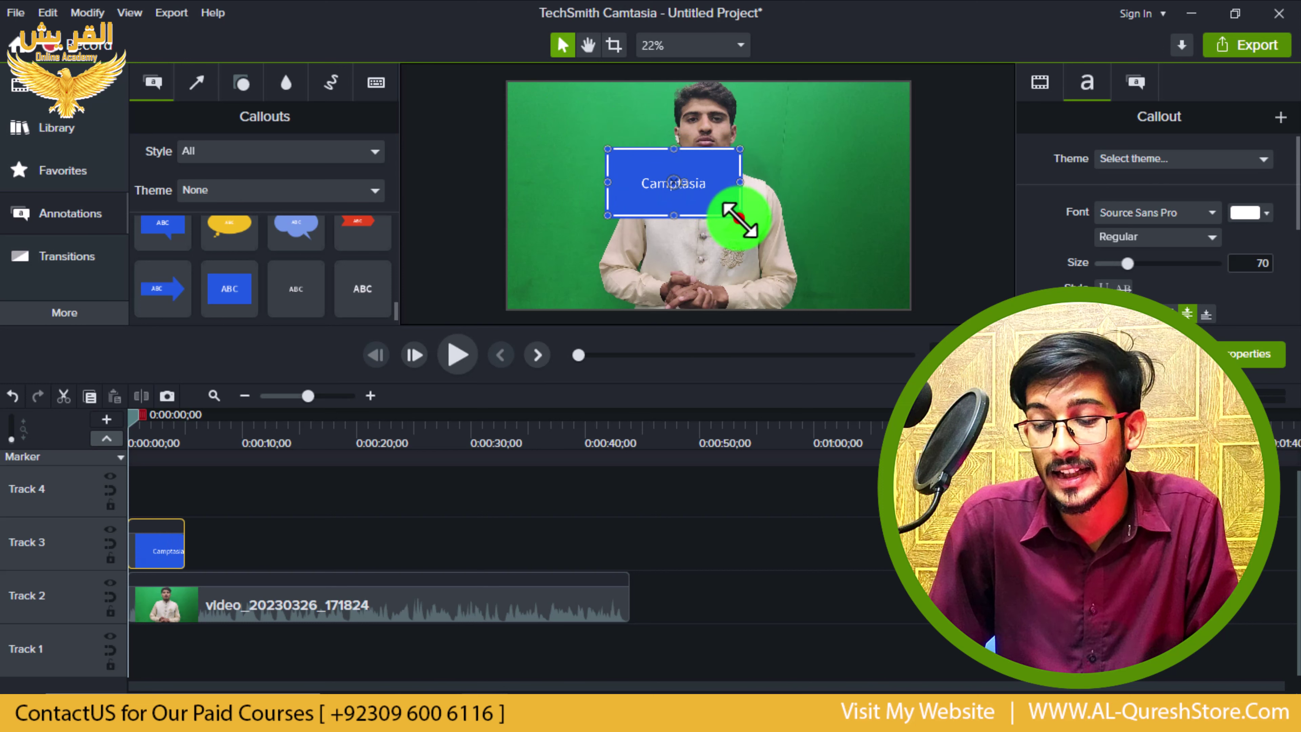
mouse_move(738, 216)
mouse_down()
mouse_move(777, 224)
mouse_move(755, 194)
mouse_move(745, 218)
mouse_up()
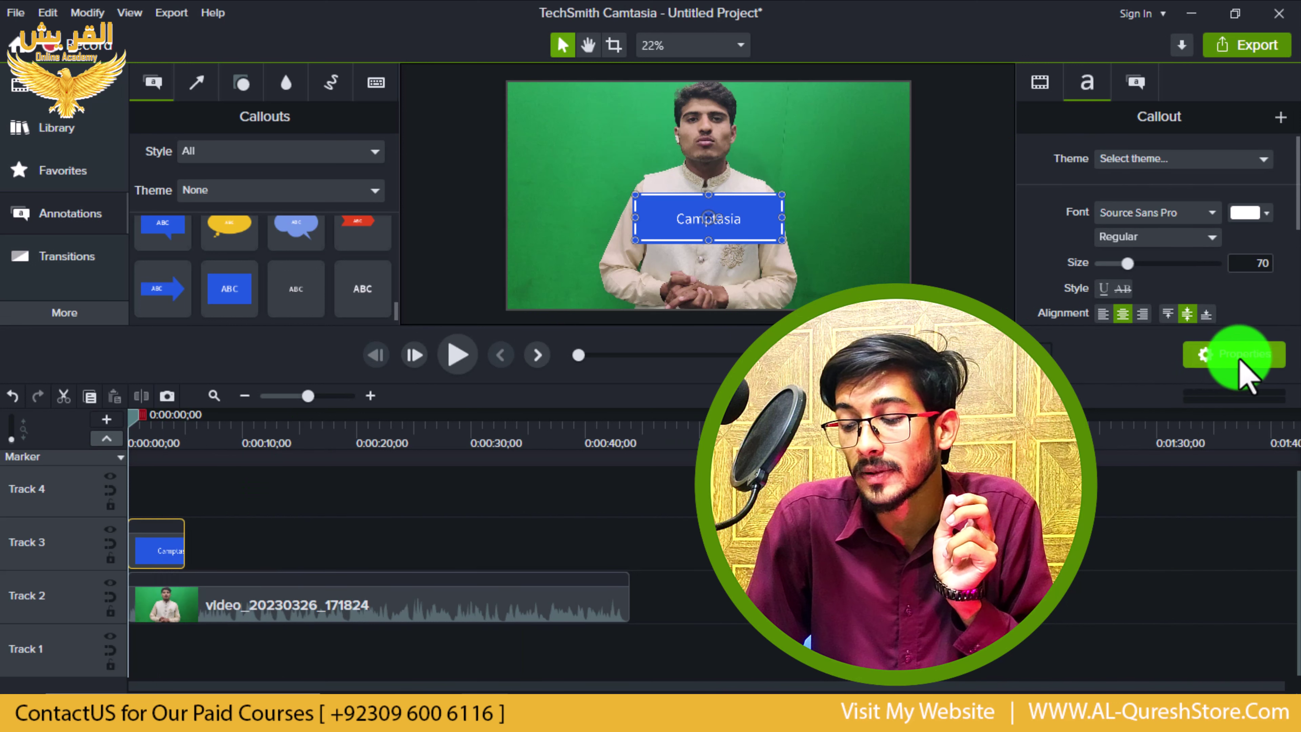
Toggle the callout's properties off and on, and examine its text settings down to the spacing and auto-resize options.
click(1223, 362)
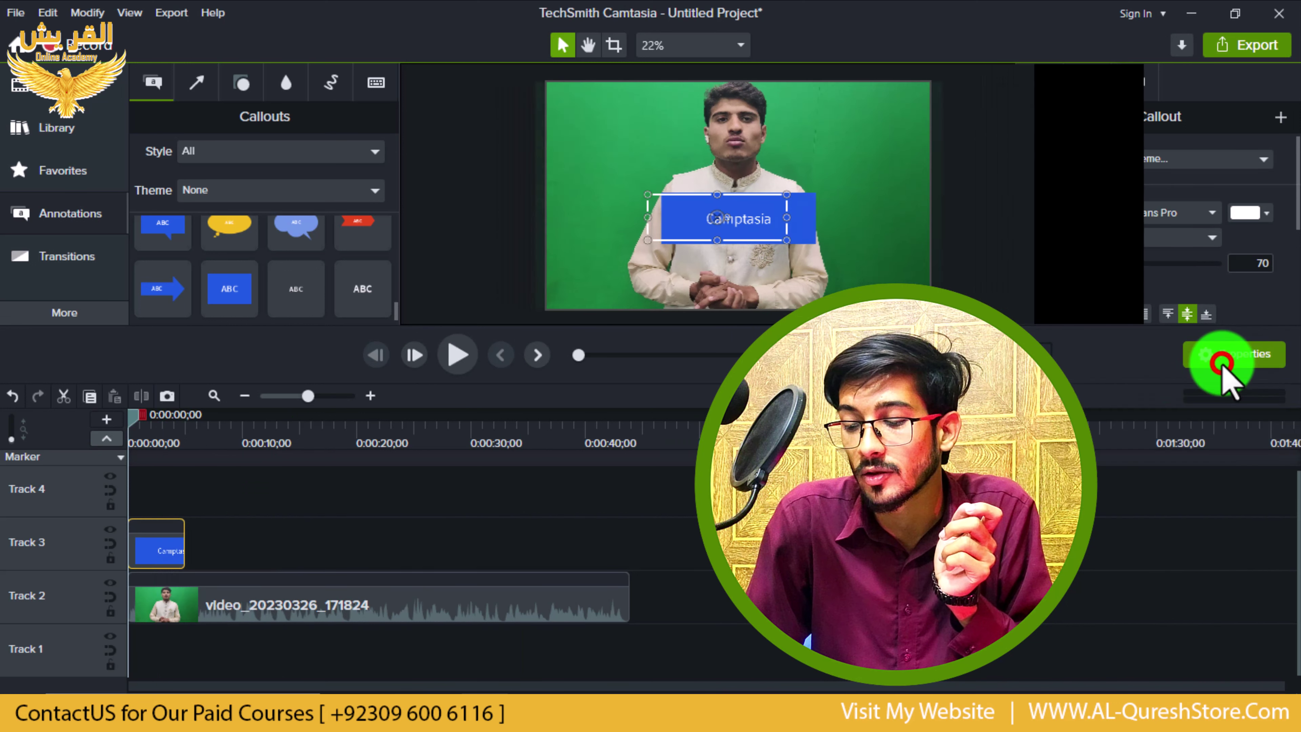
click(1222, 361)
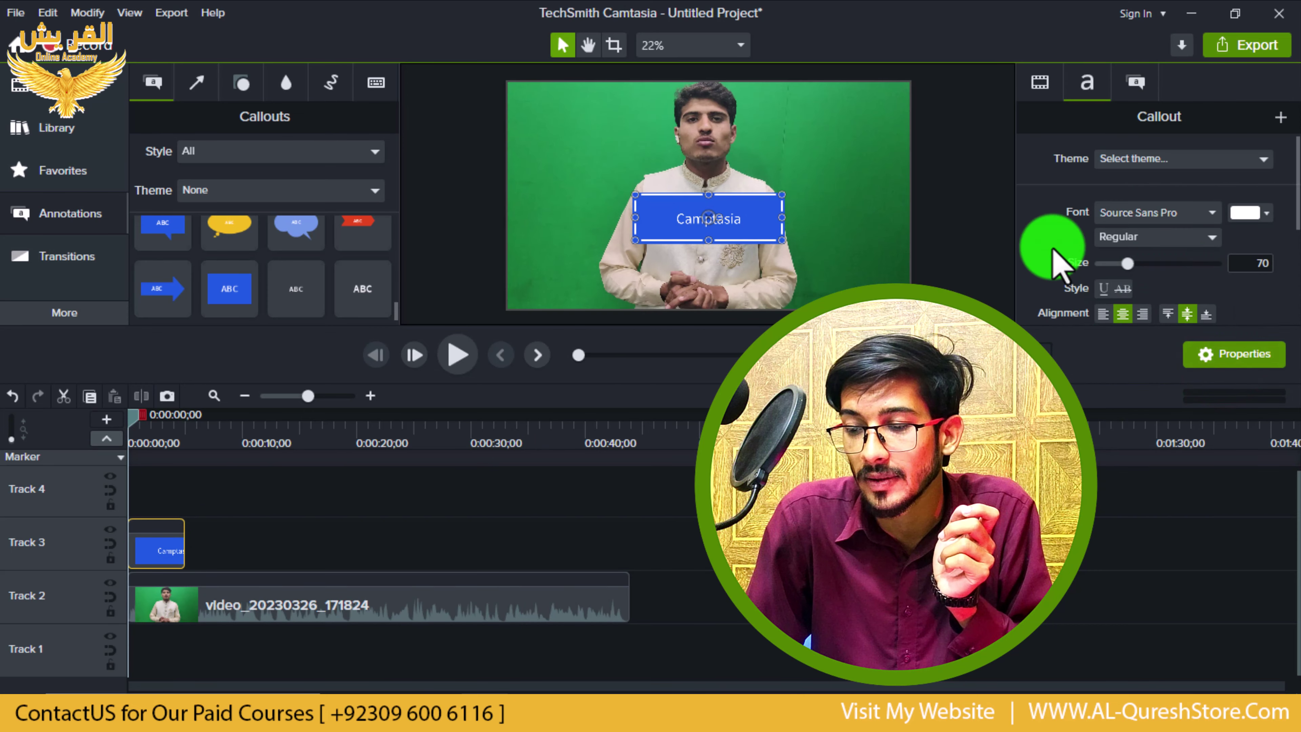
scroll(1111, 271, down, 5)
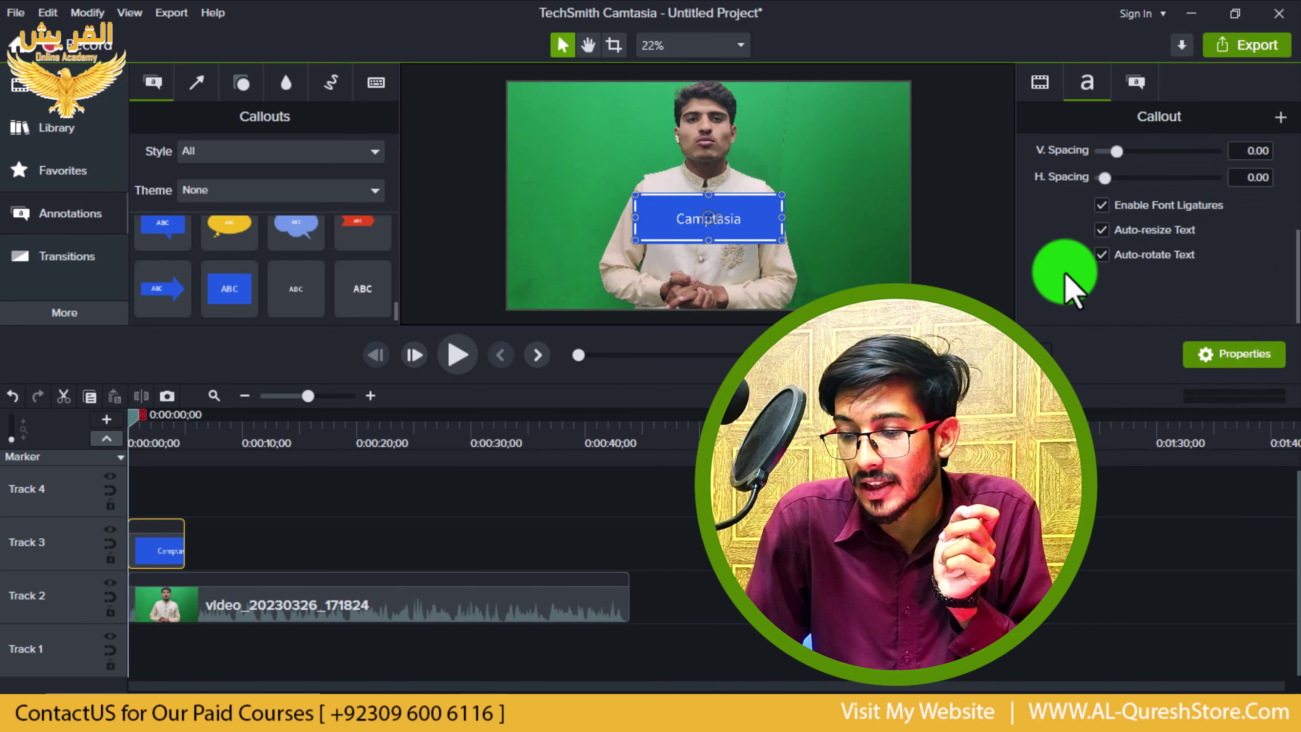
Examine the blue callout's shape and fill settings in its annotation properties.
scroll(1073, 292, up, 5)
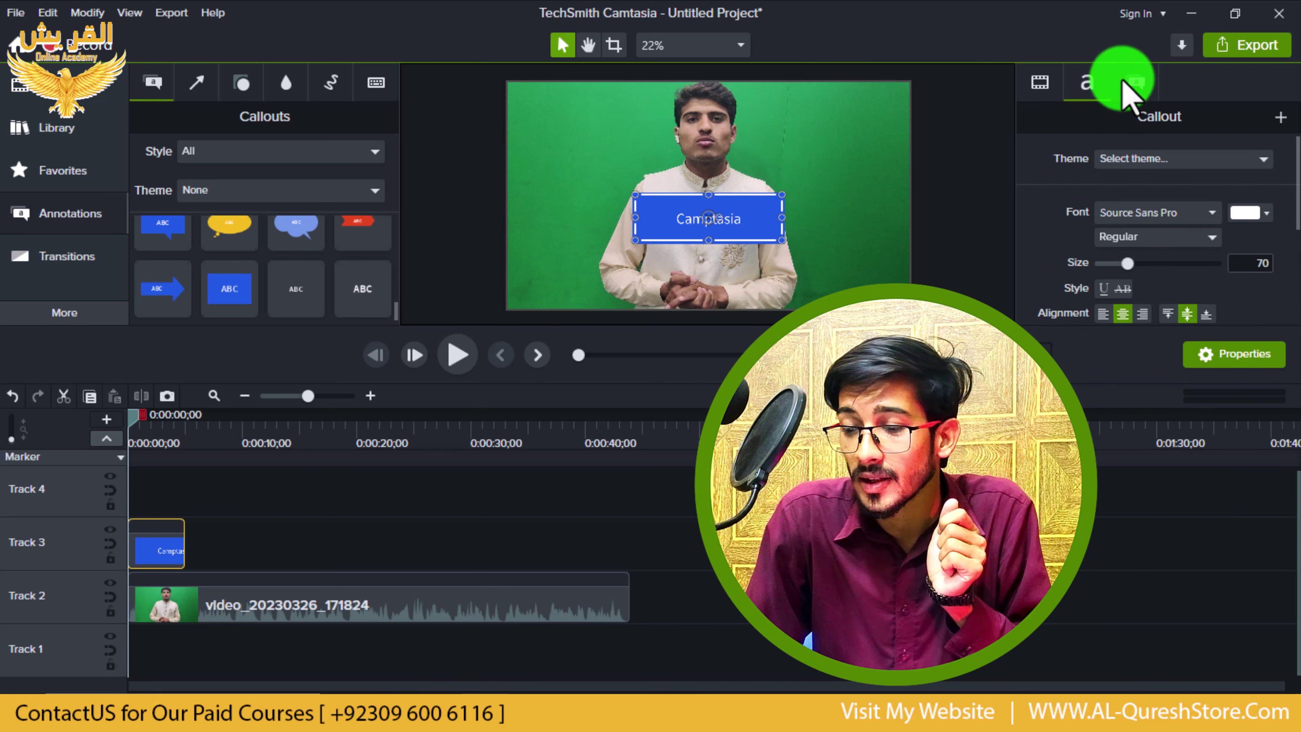
click(1133, 83)
scroll(1072, 200, down, 3)
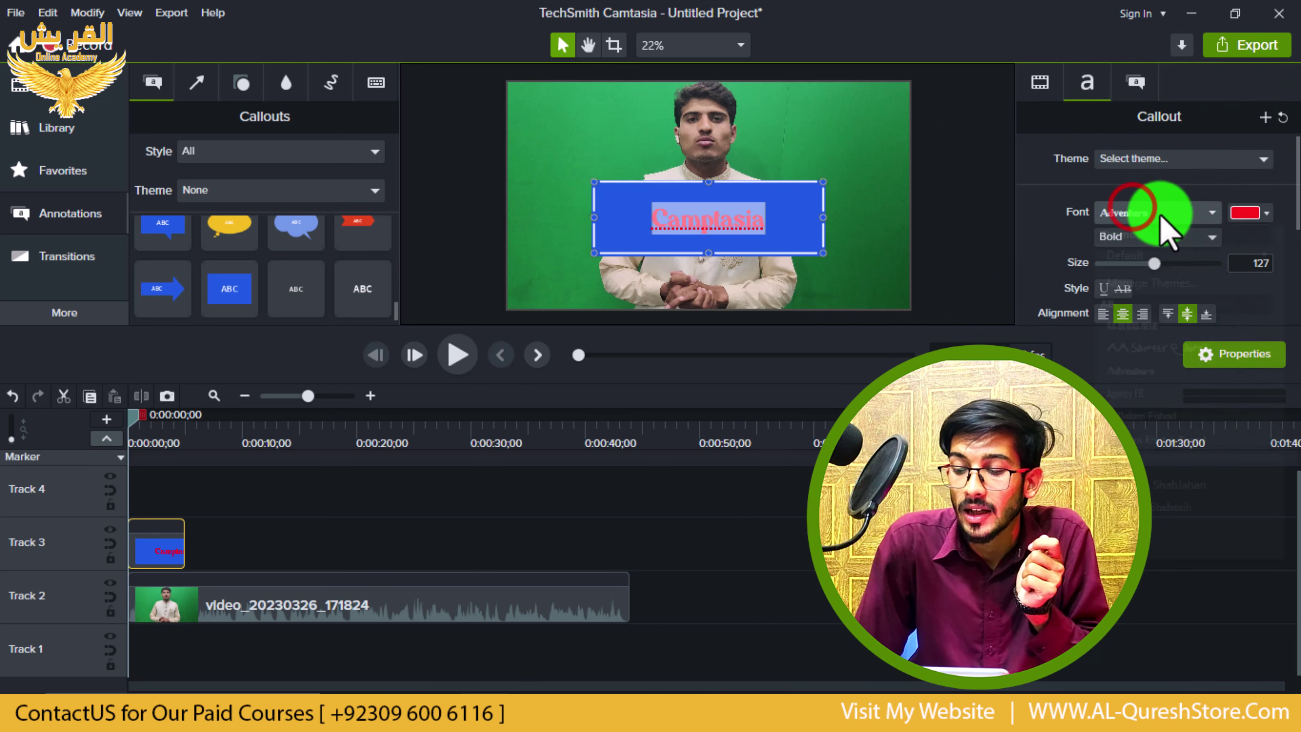
Set the font of the callout's "Camptasia" text to American Captain.
click(1137, 211)
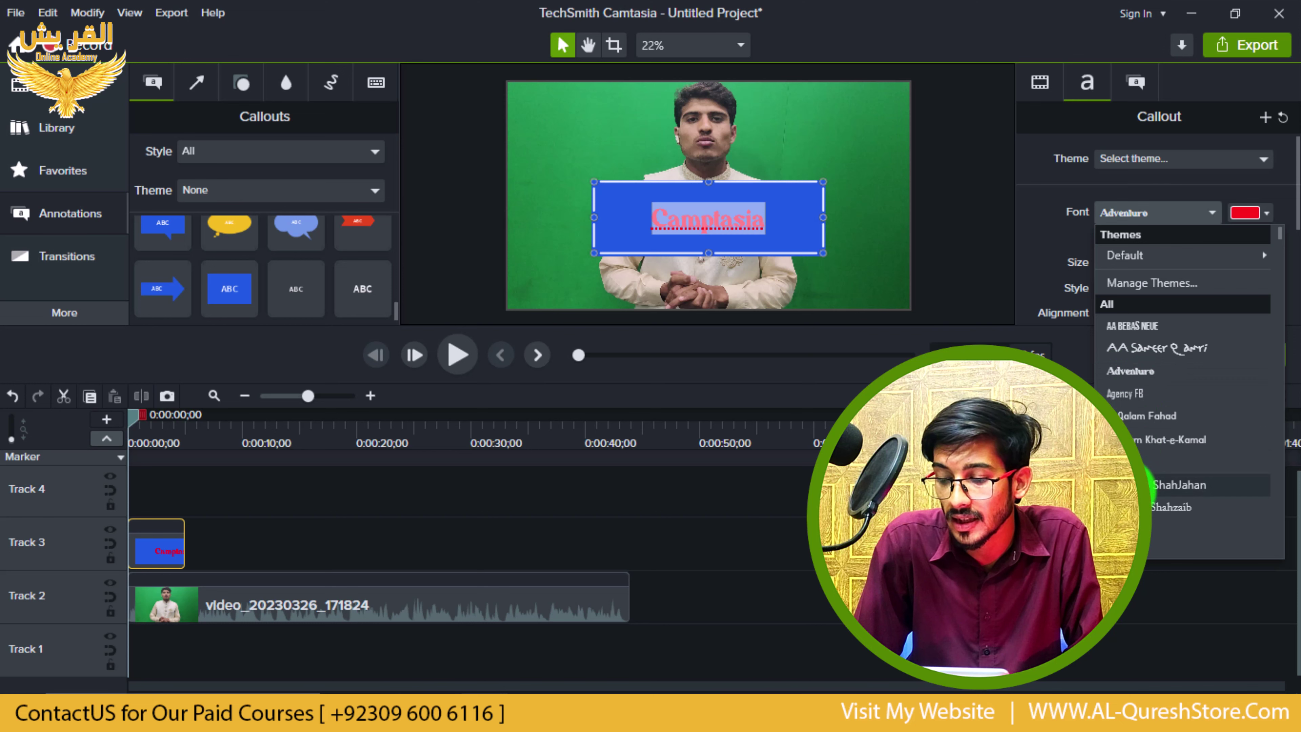
scroll(1183, 484, down, 2)
click(1161, 531)
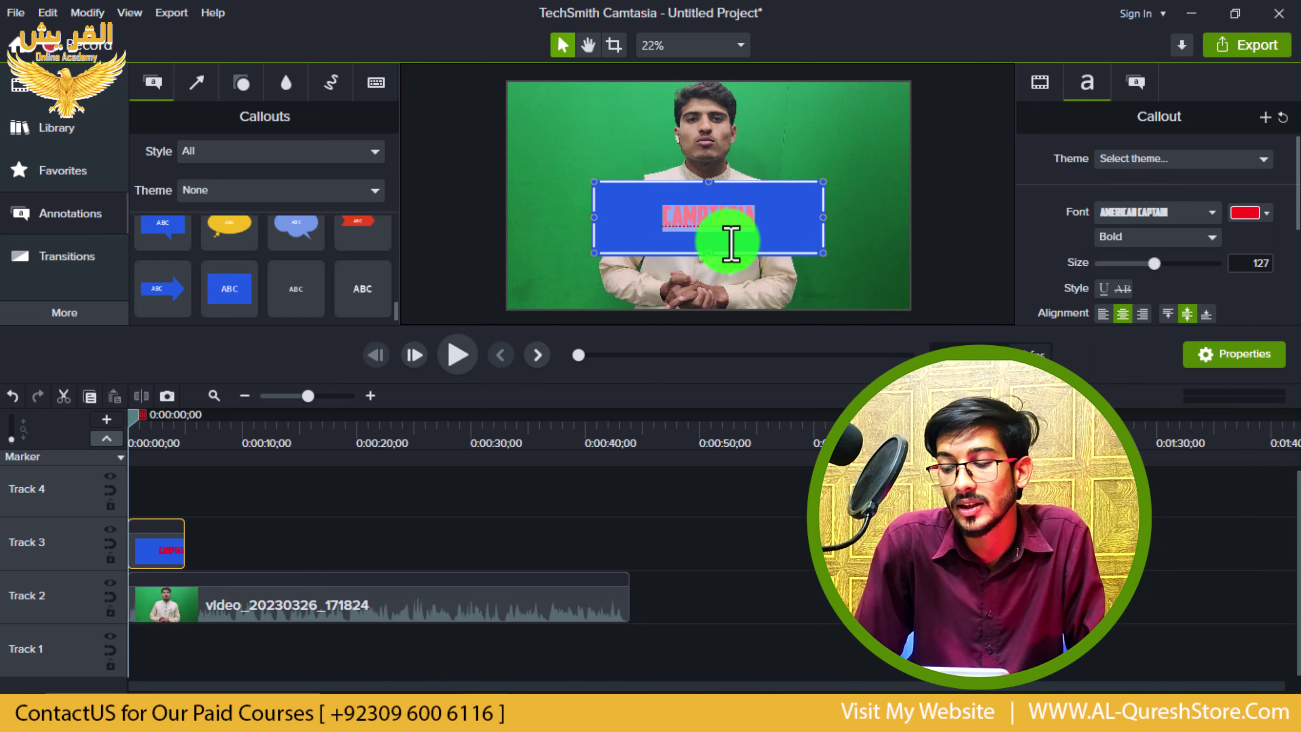
Change the callout's text colour to yellow, #FFFC00, trying purple #9600FF first, and reselect the callout.
click(1245, 213)
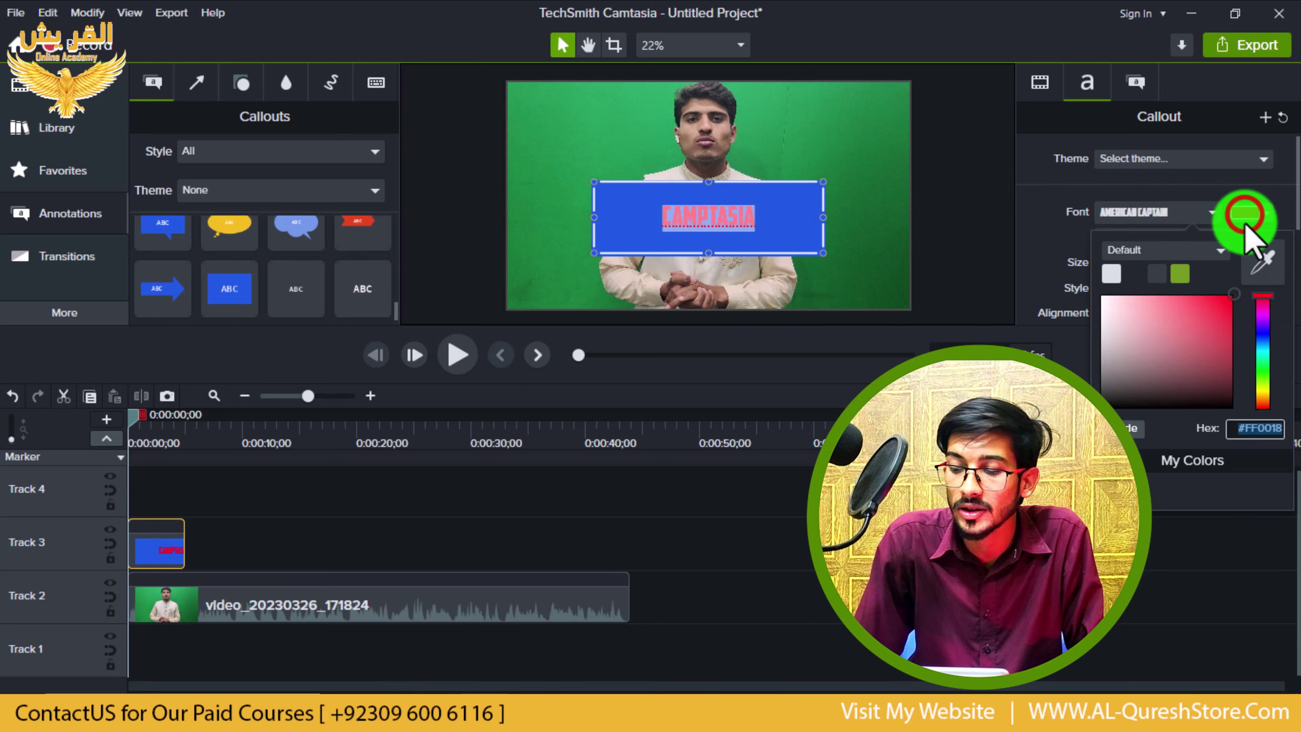
click(1263, 320)
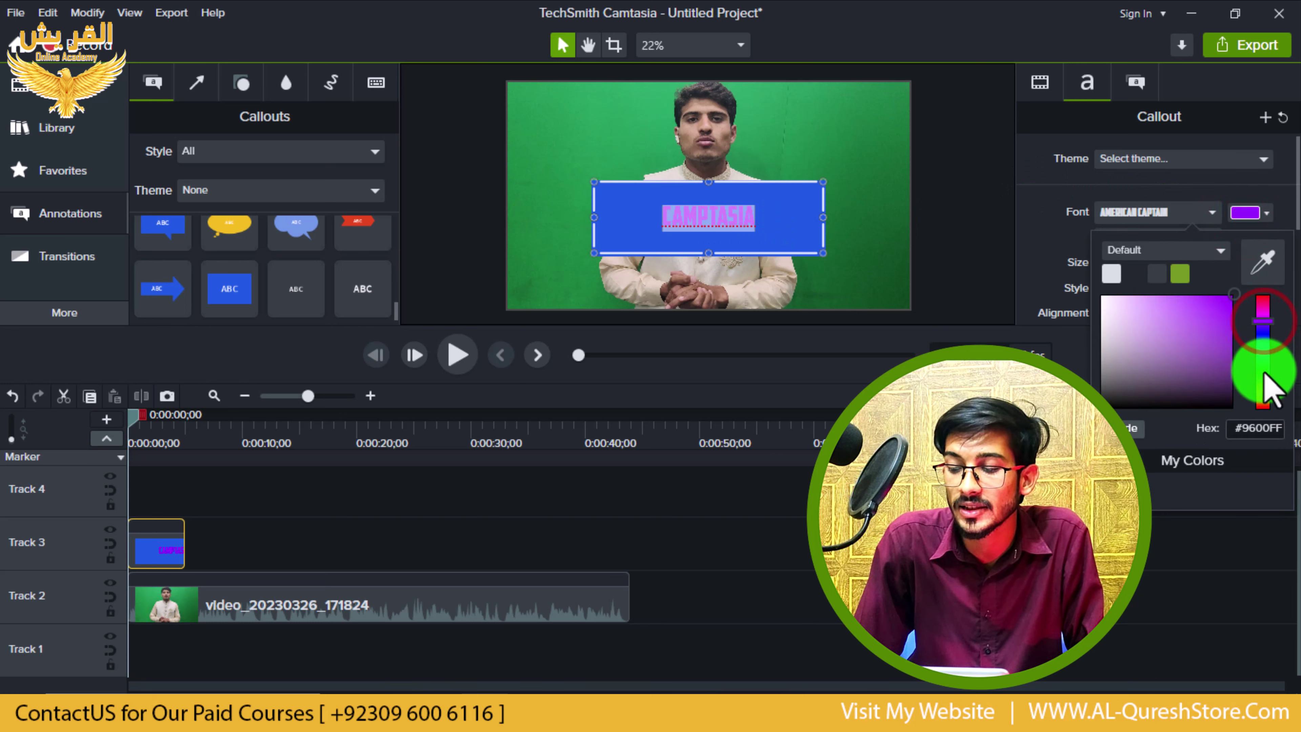
click(1264, 405)
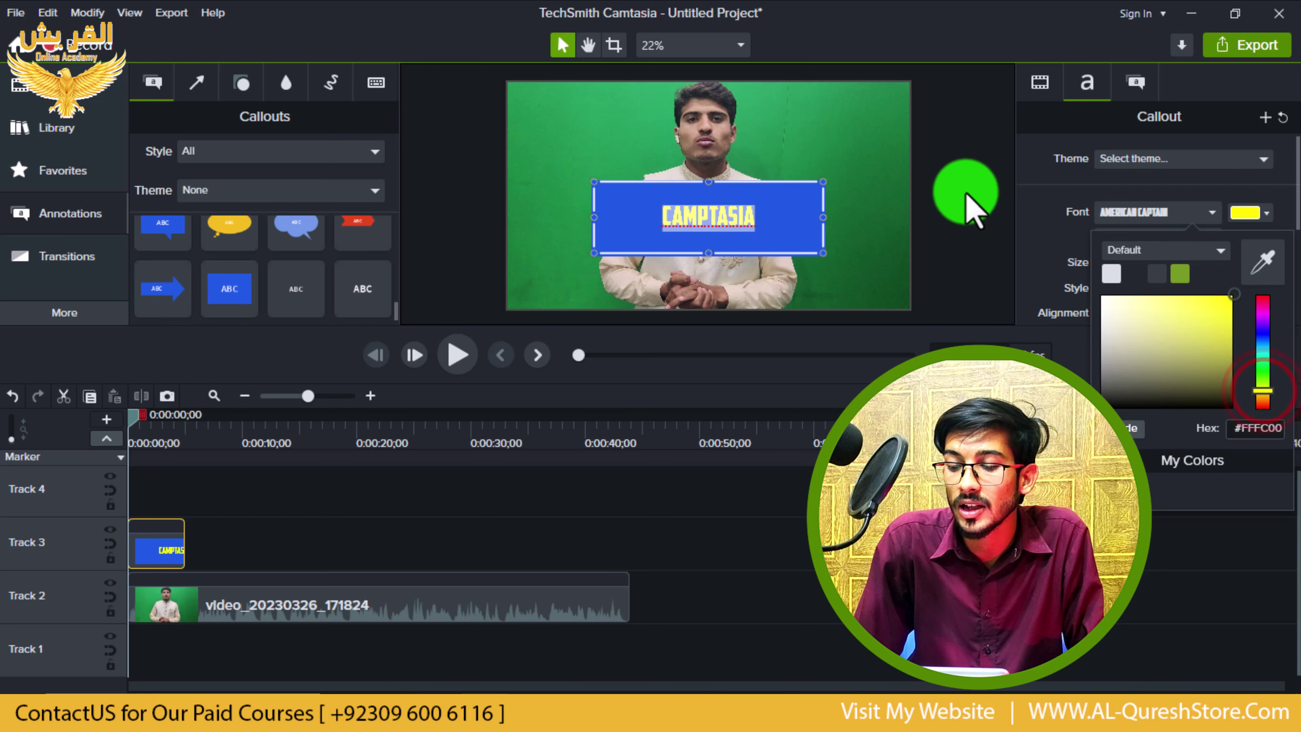
click(960, 191)
click(721, 239)
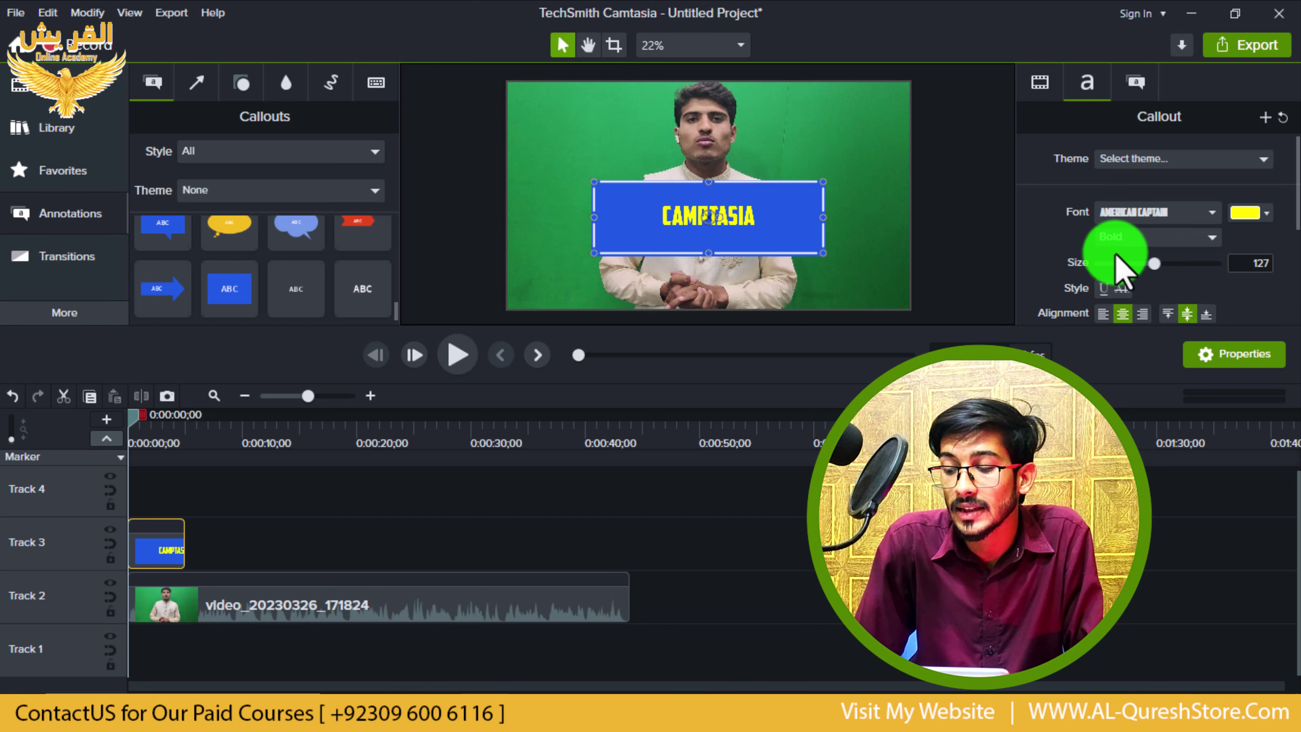
Enlarge the callout's text in stages to sizes 256, 300 and finally 500.
drag(1155, 264, 1218, 264)
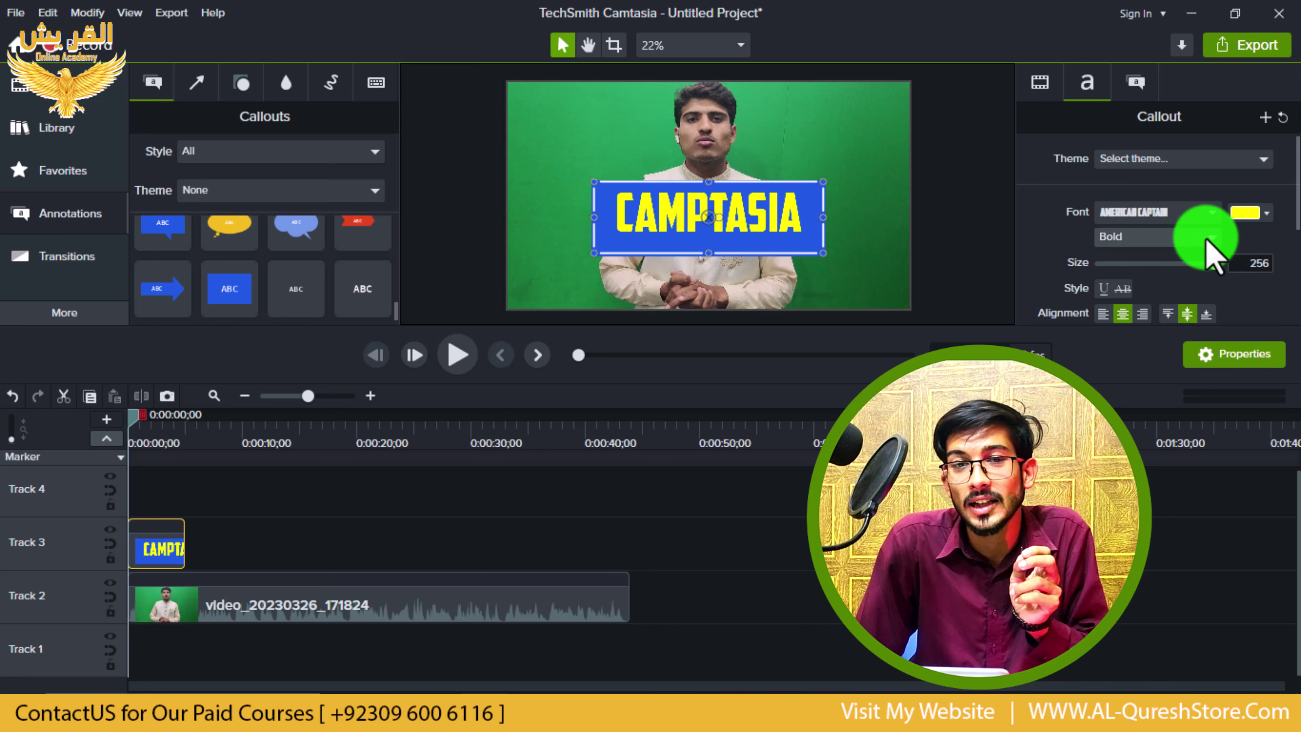
click(1240, 266)
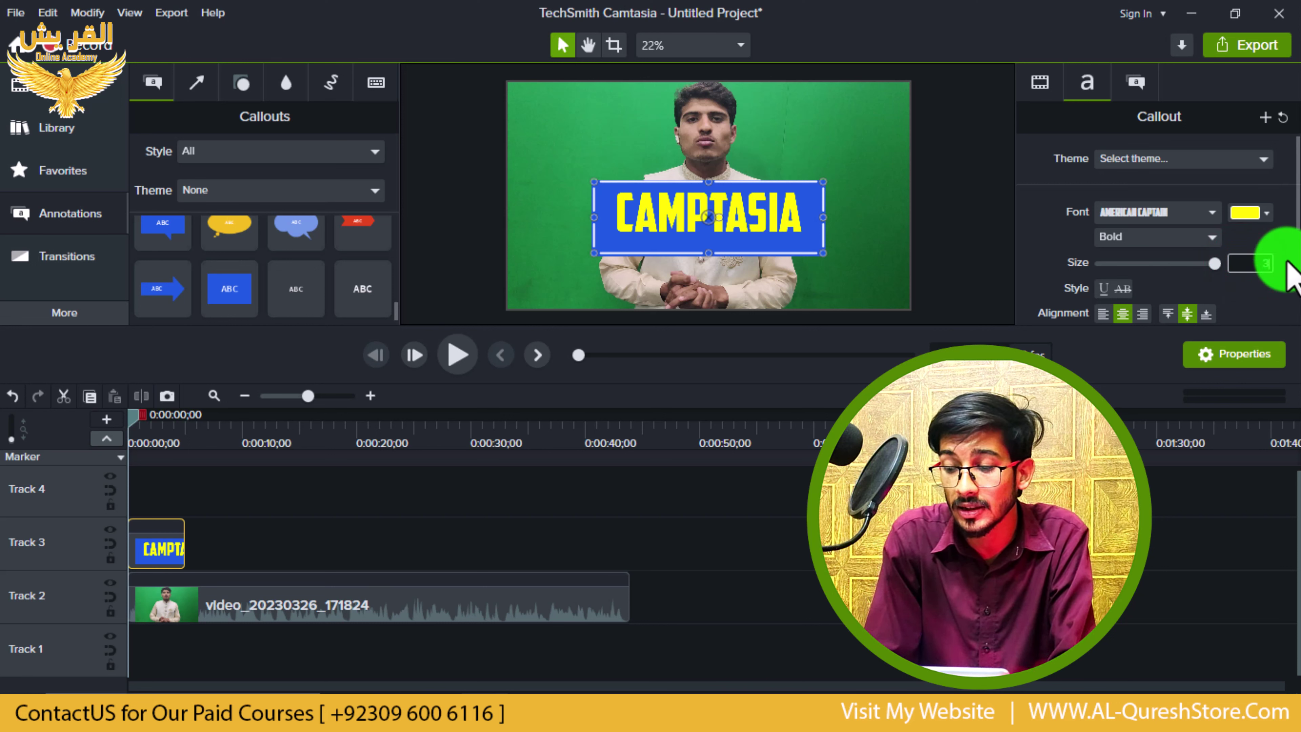
click(1281, 277)
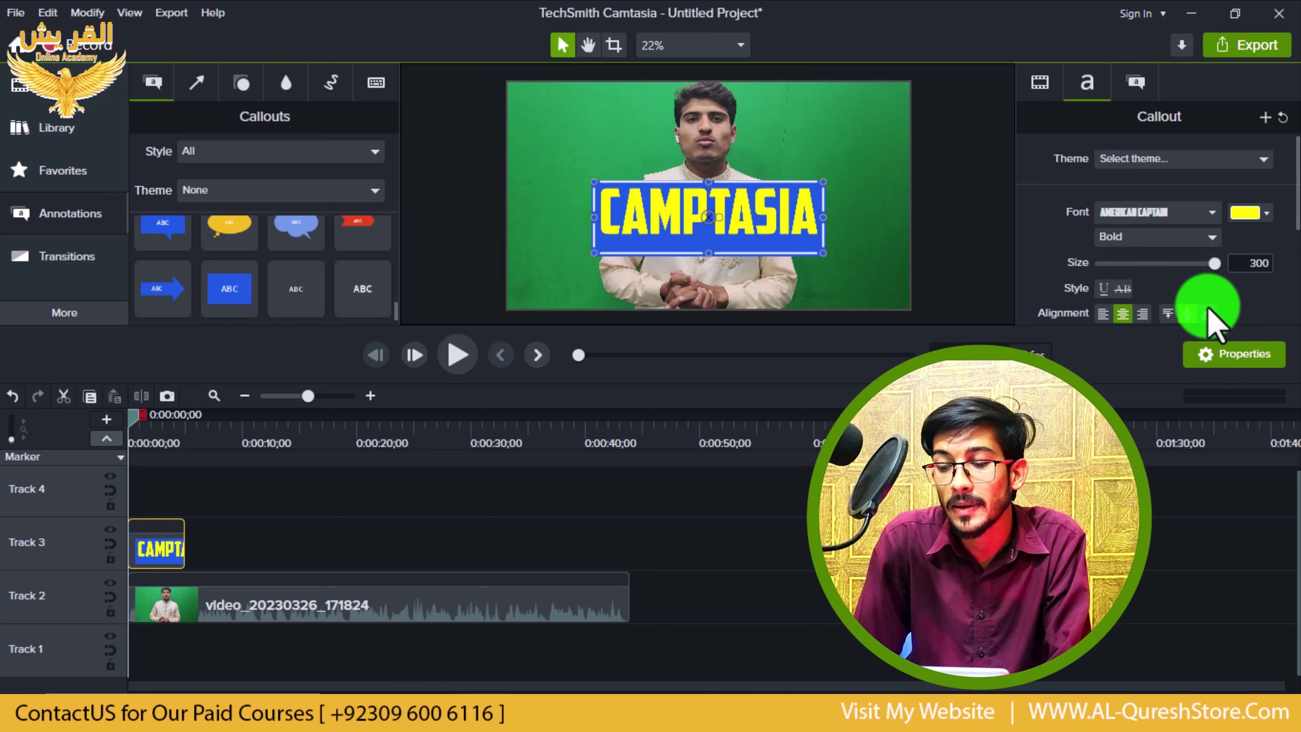
click(1240, 263)
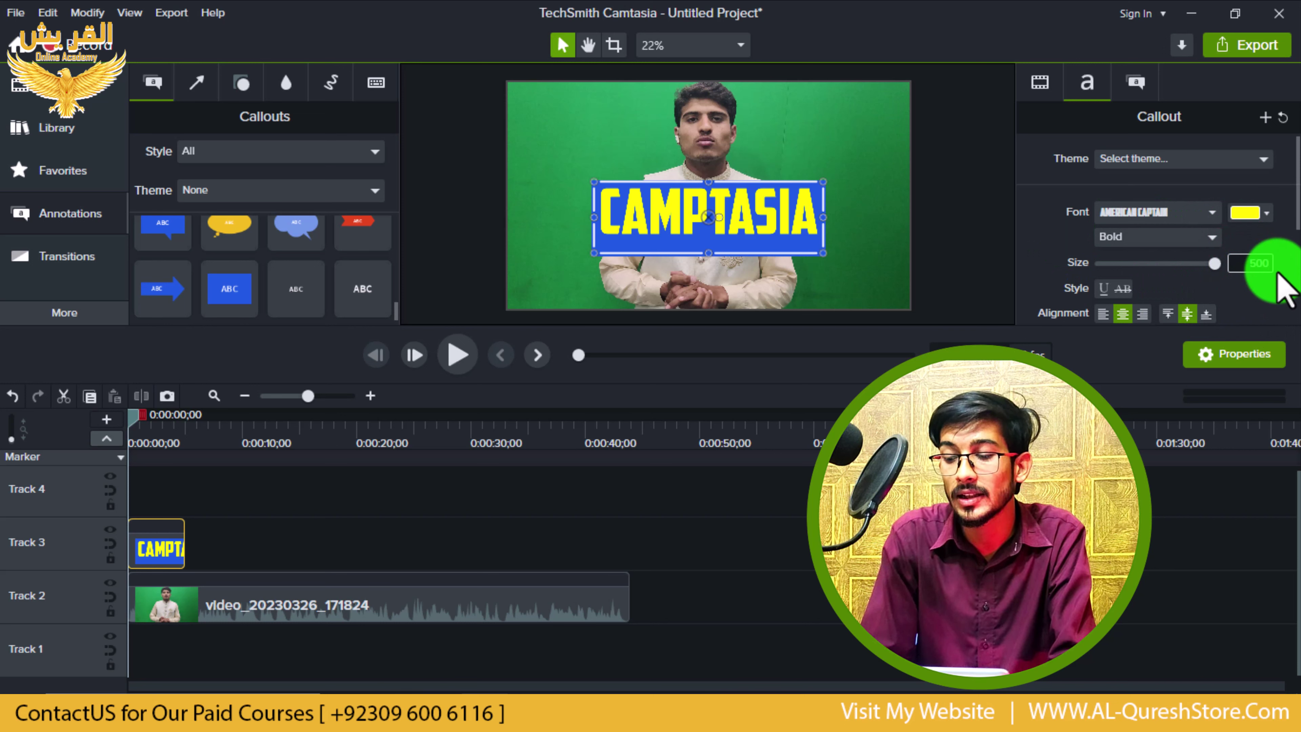
text(500)
click(1244, 305)
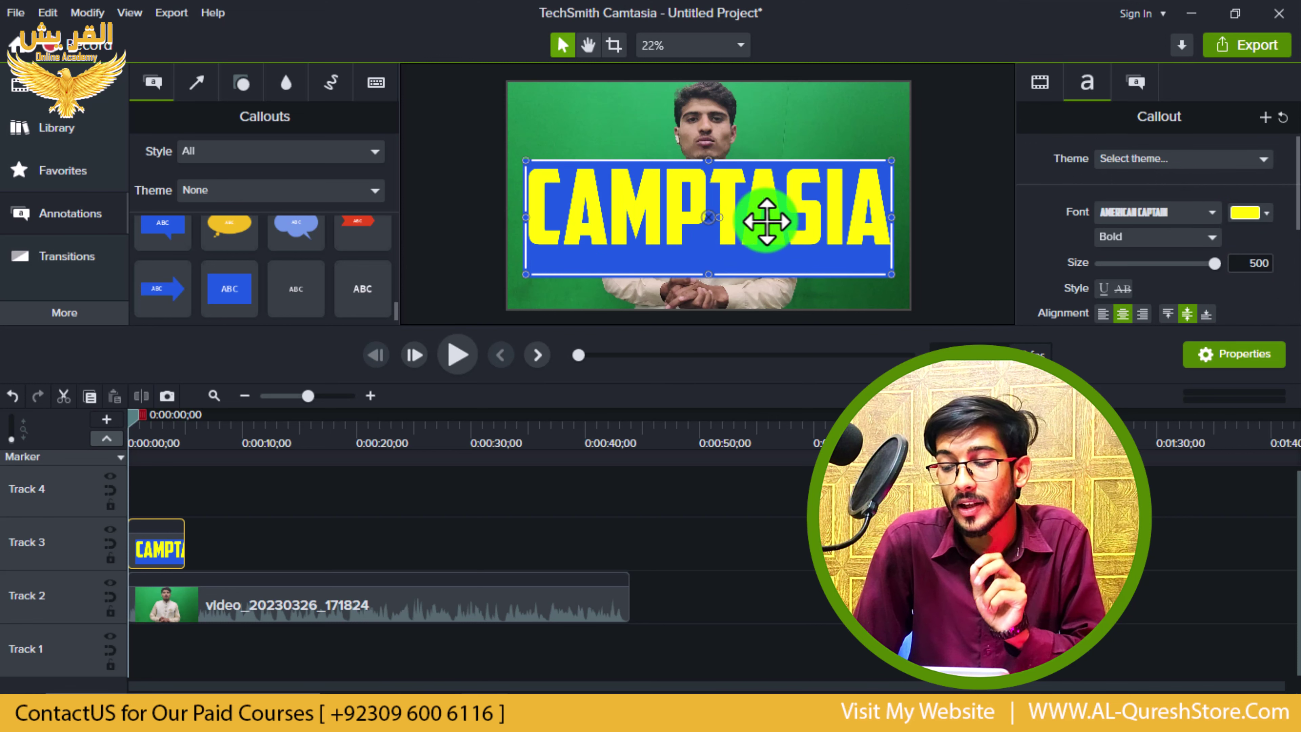
Try the underline and strikethrough styles on the callout's text, and switch both off again.
scroll(1147, 305, down, 1)
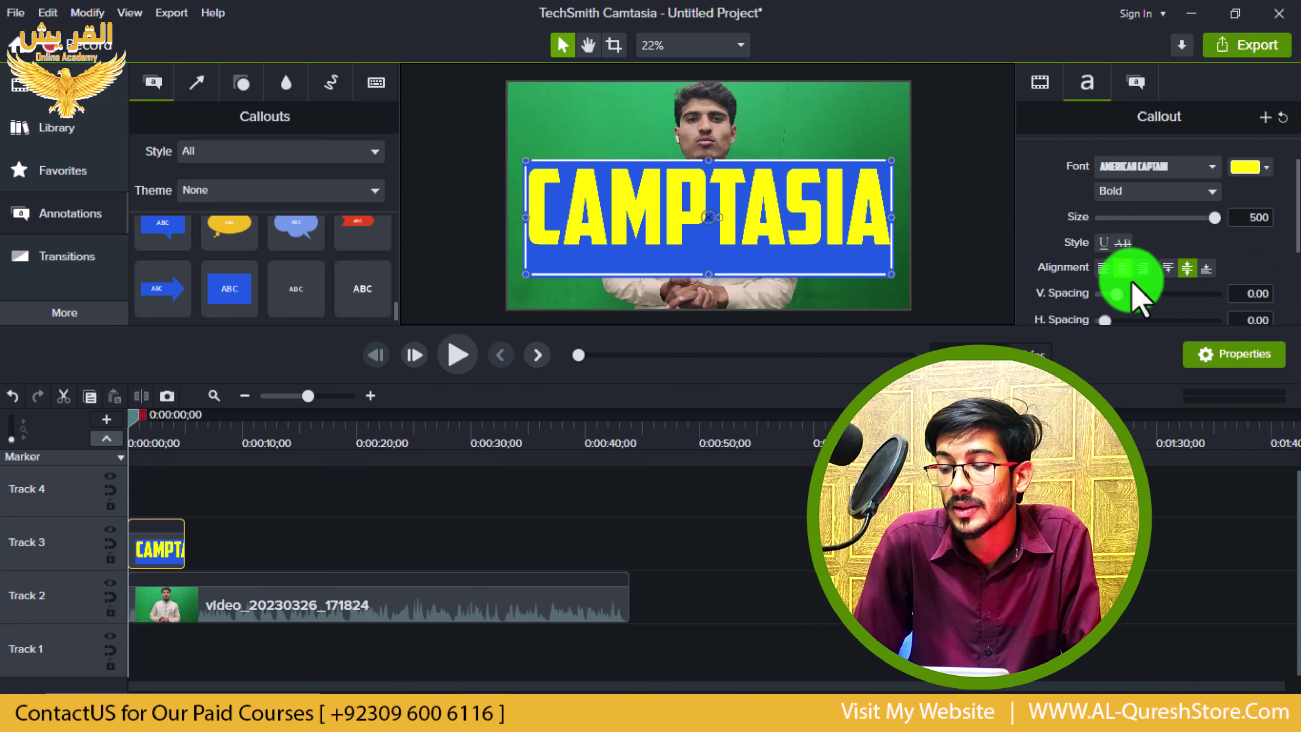
click(1102, 244)
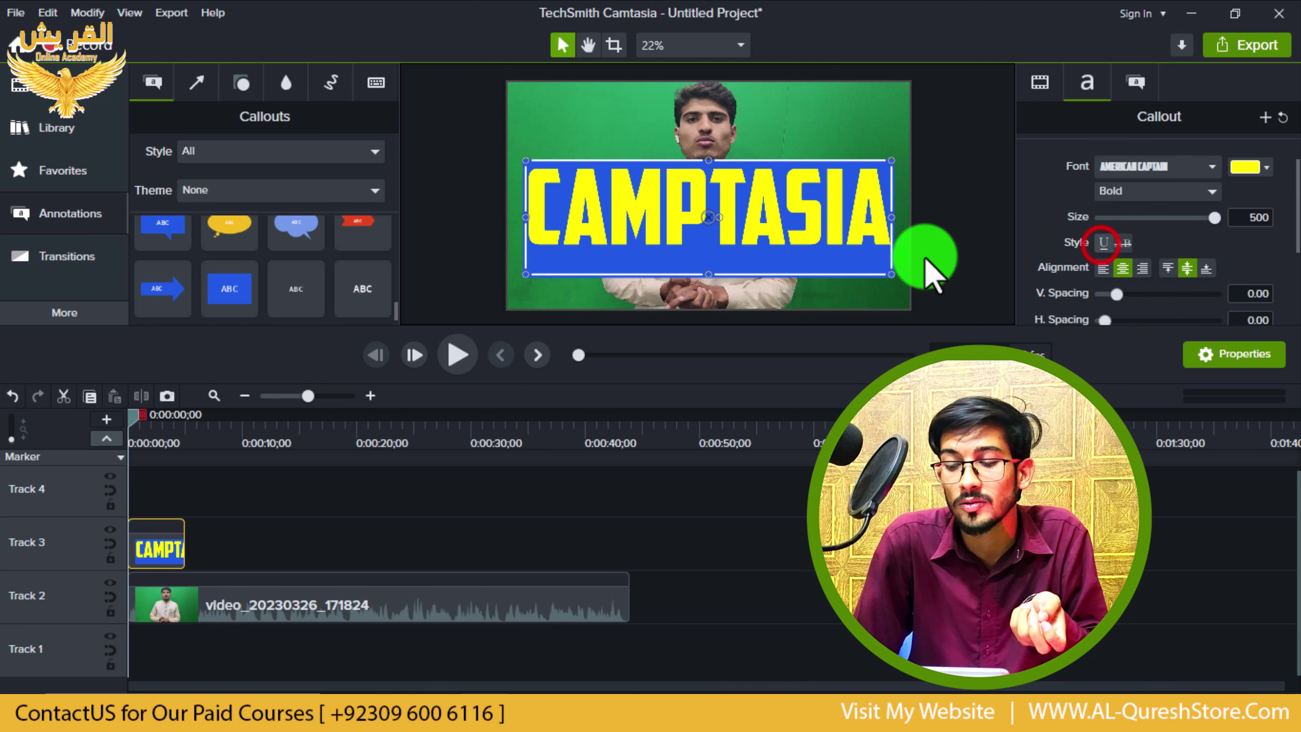
click(1102, 244)
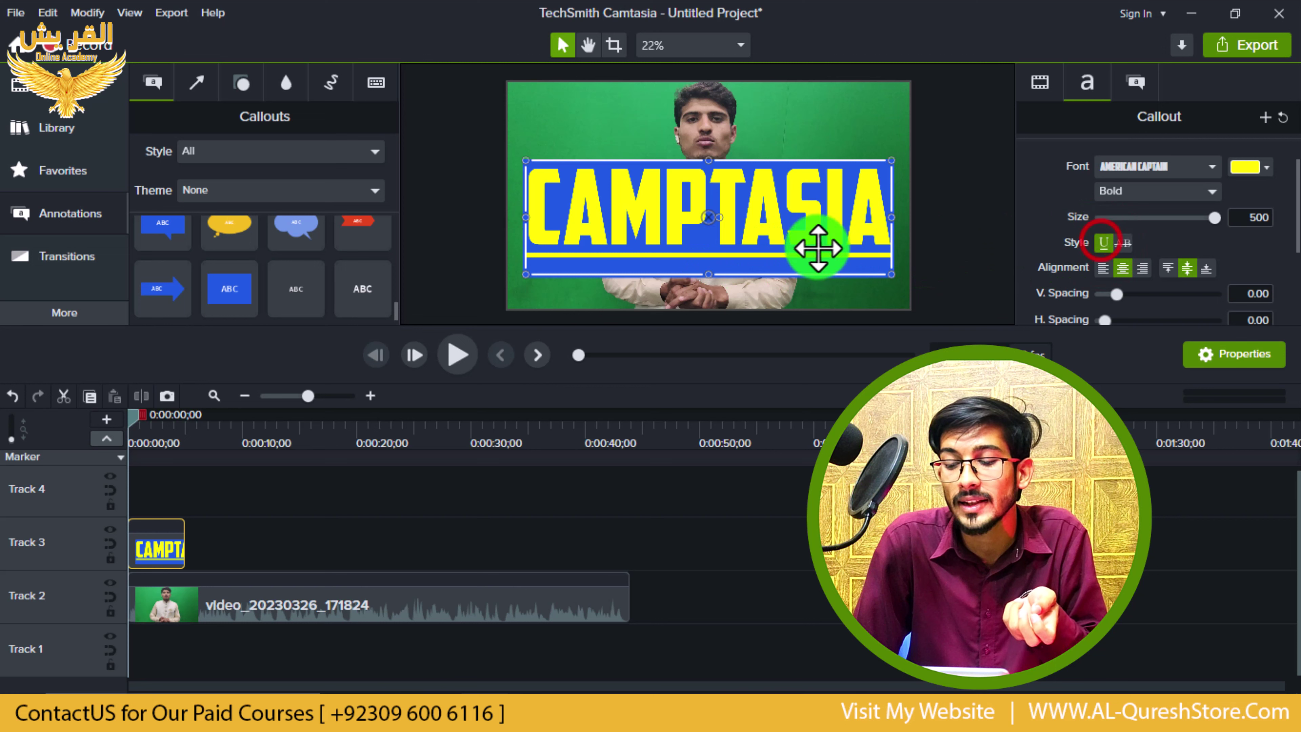
click(1104, 243)
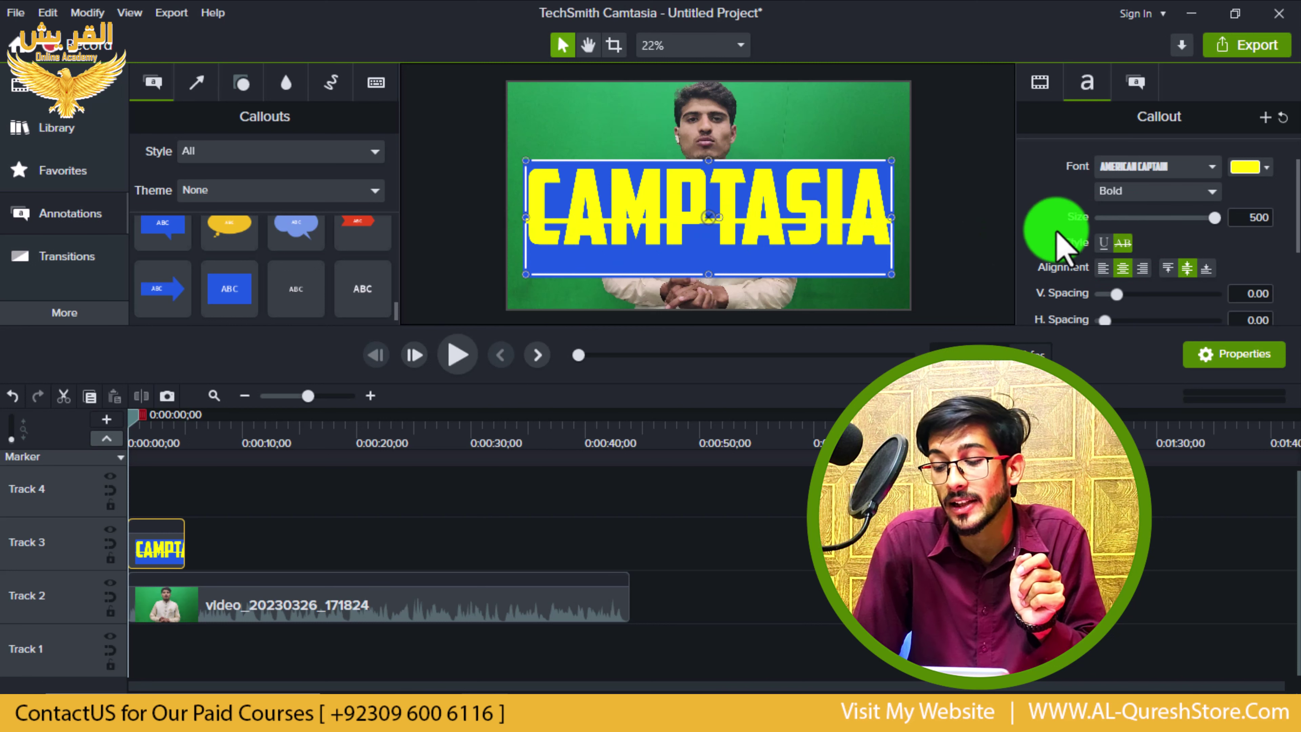
click(1123, 242)
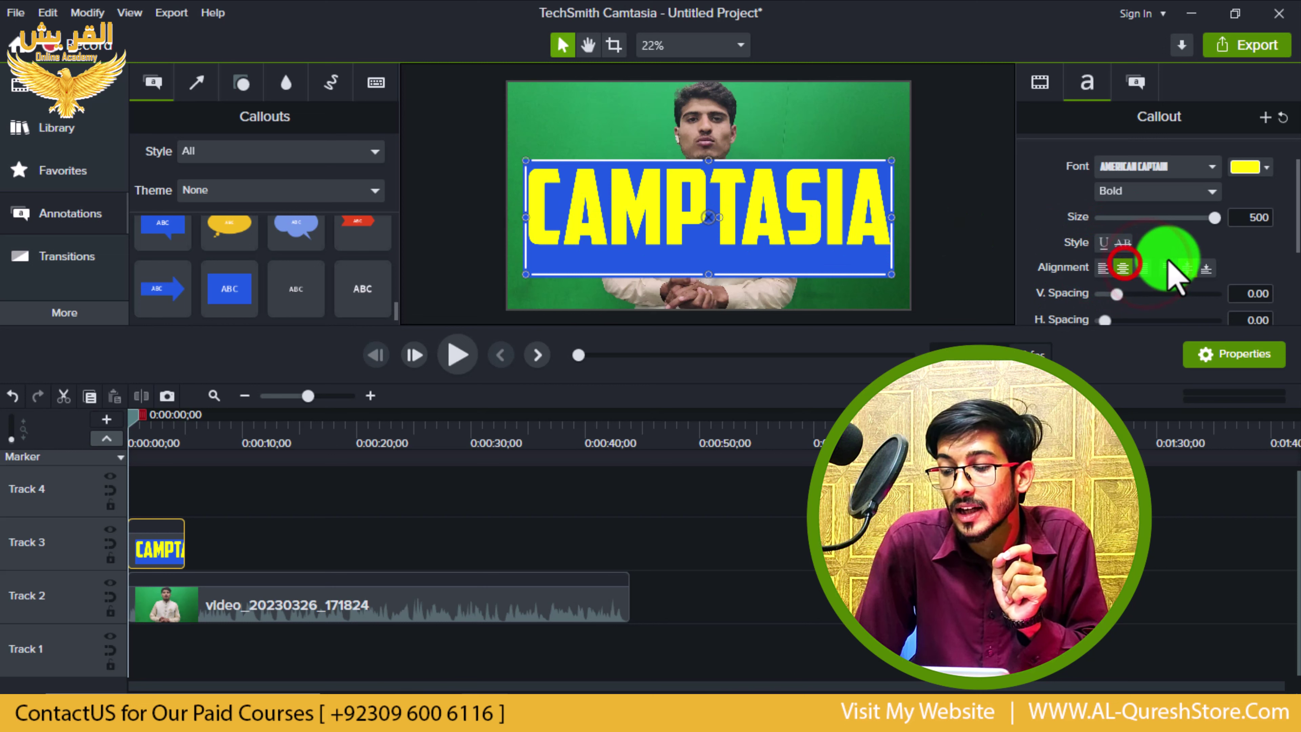
Try bottom and top vertical alignment for the callout's text, and return it to the vertical centre.
click(1208, 268)
click(1169, 268)
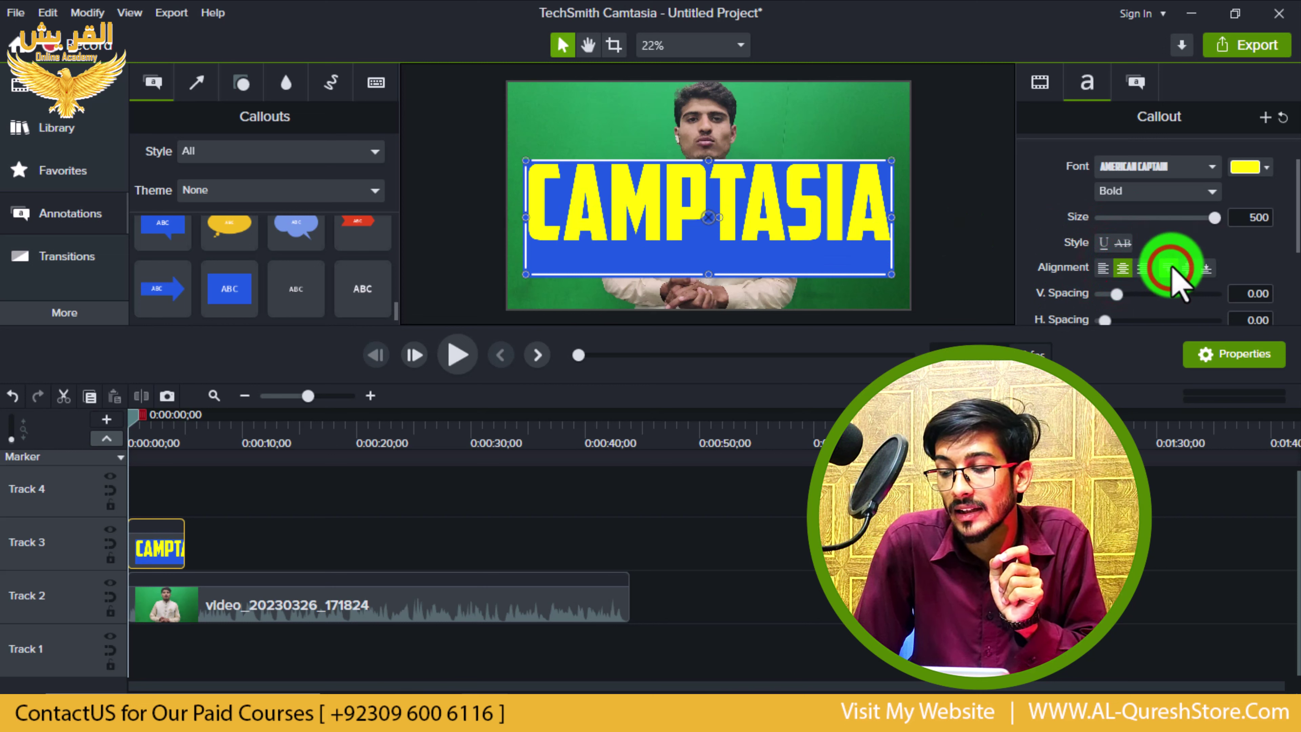
click(1185, 267)
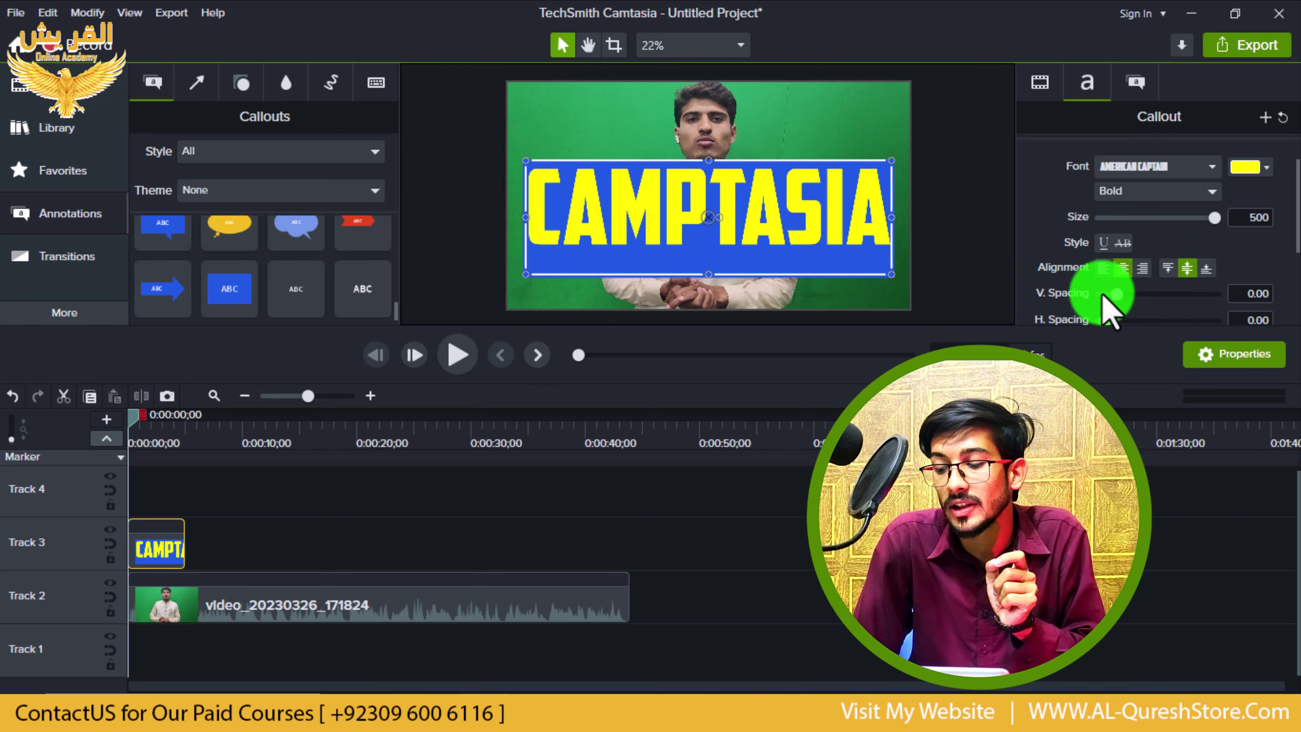
Set the callout text's vertical spacing to -0.18 and its horizontal spacing to 0.04.
drag(1116, 293, 1118, 323)
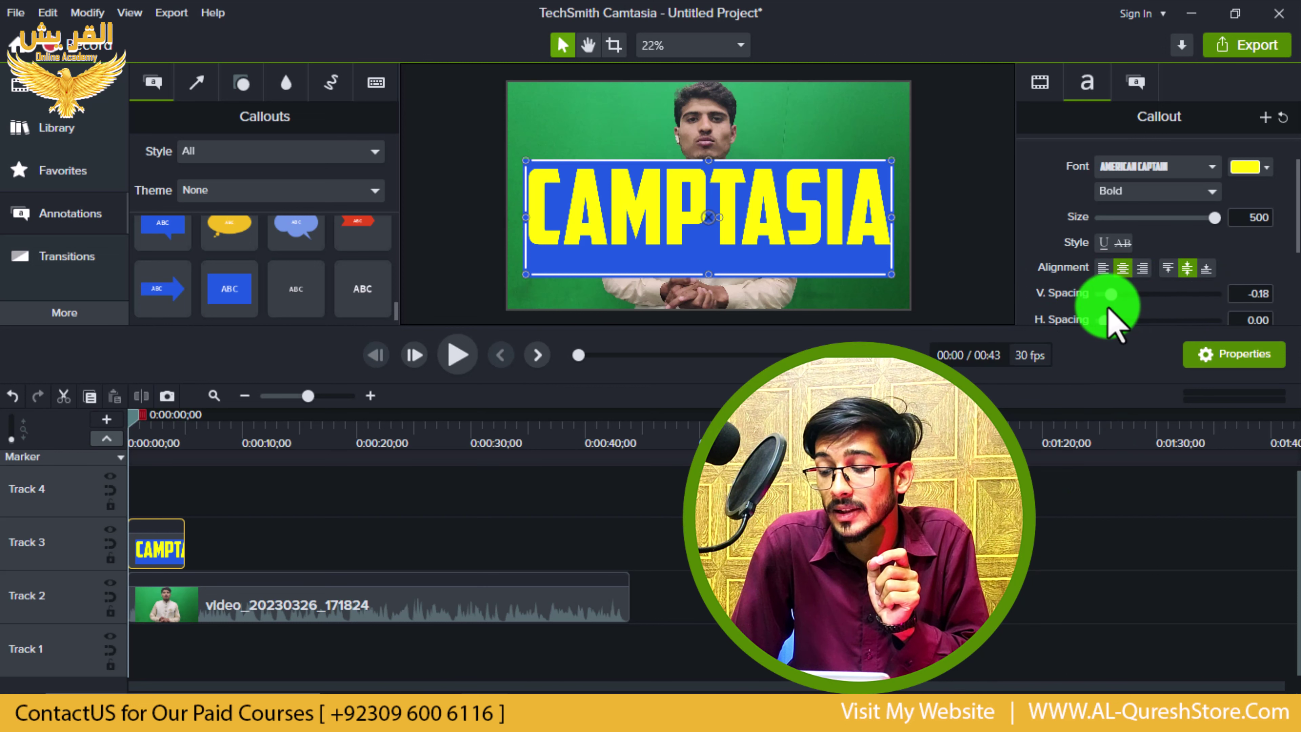
scroll(1062, 282, down, 3)
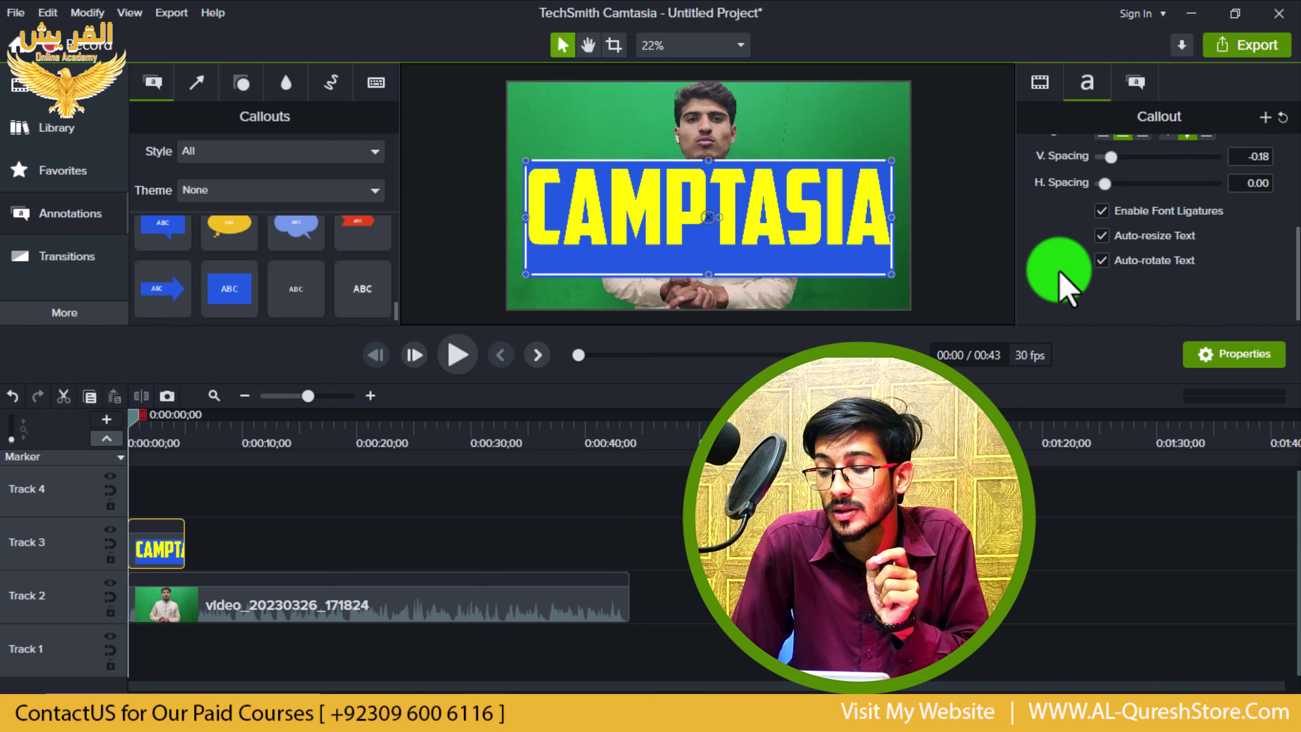
mouse_move(1107, 183)
mouse_down()
mouse_move(1131, 184)
mouse_move(1093, 185)
mouse_move(1106, 185)
mouse_up()
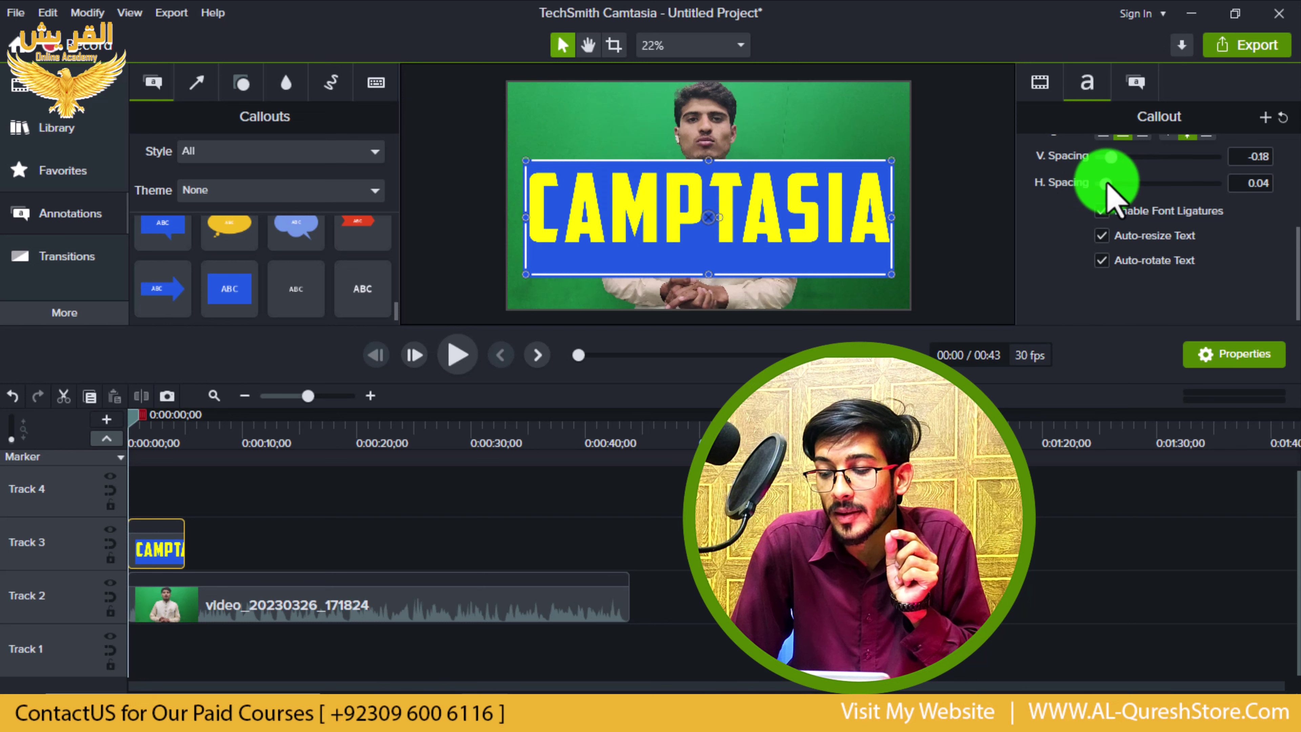
click(1066, 278)
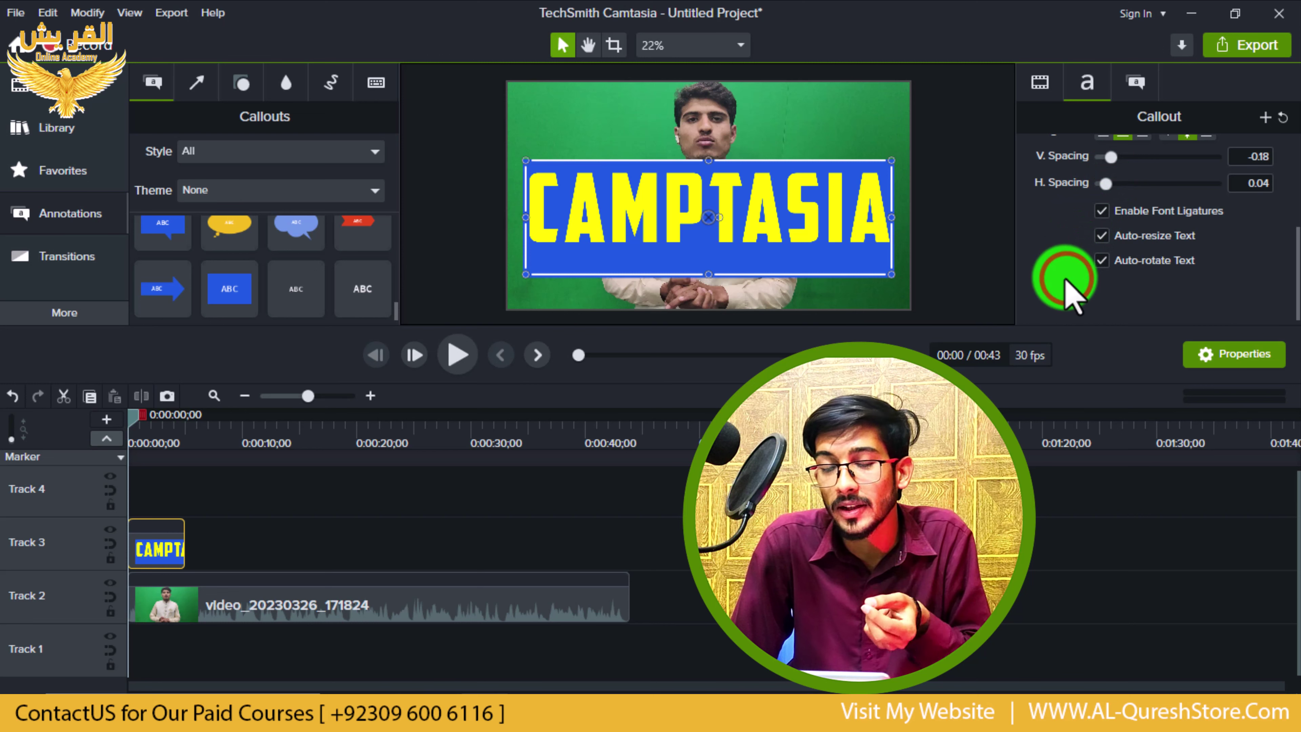
Reselect the callout and toggle its font ligatures, auto-resize and auto-rotate text options off and on again.
click(977, 154)
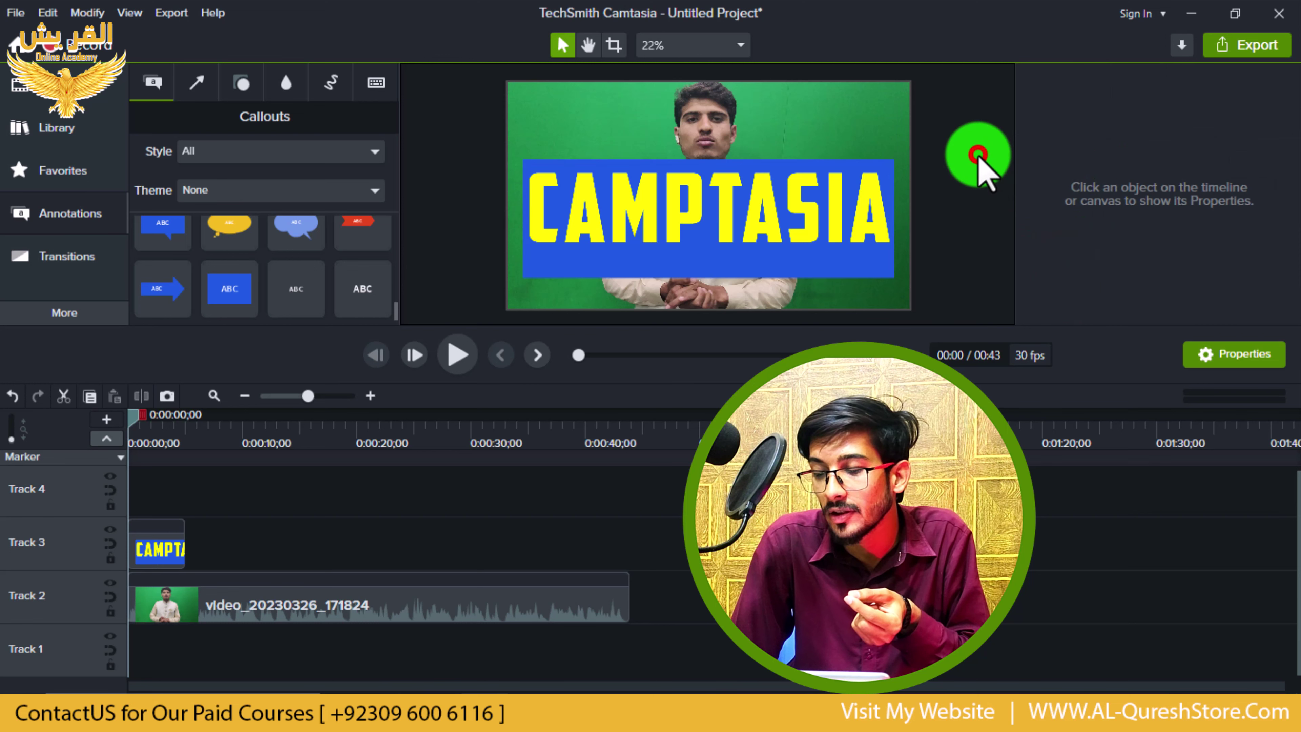
click(791, 194)
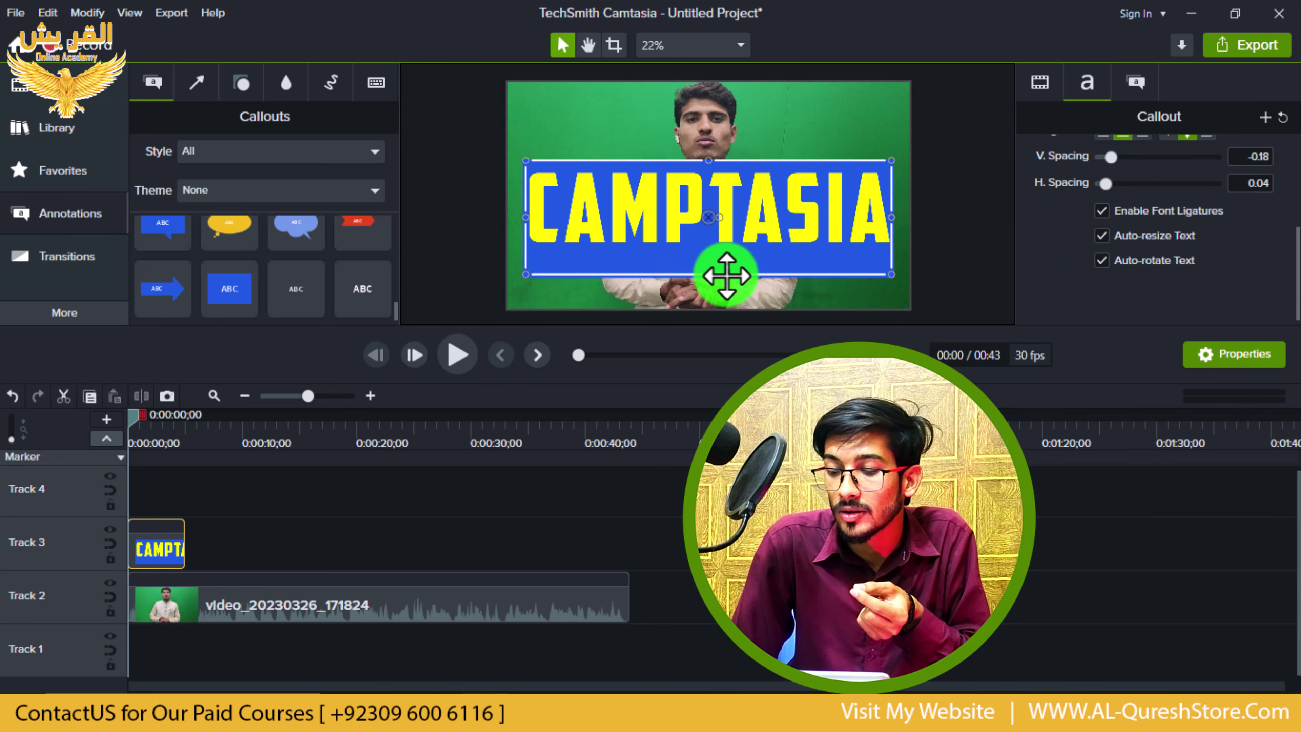
click(1100, 210)
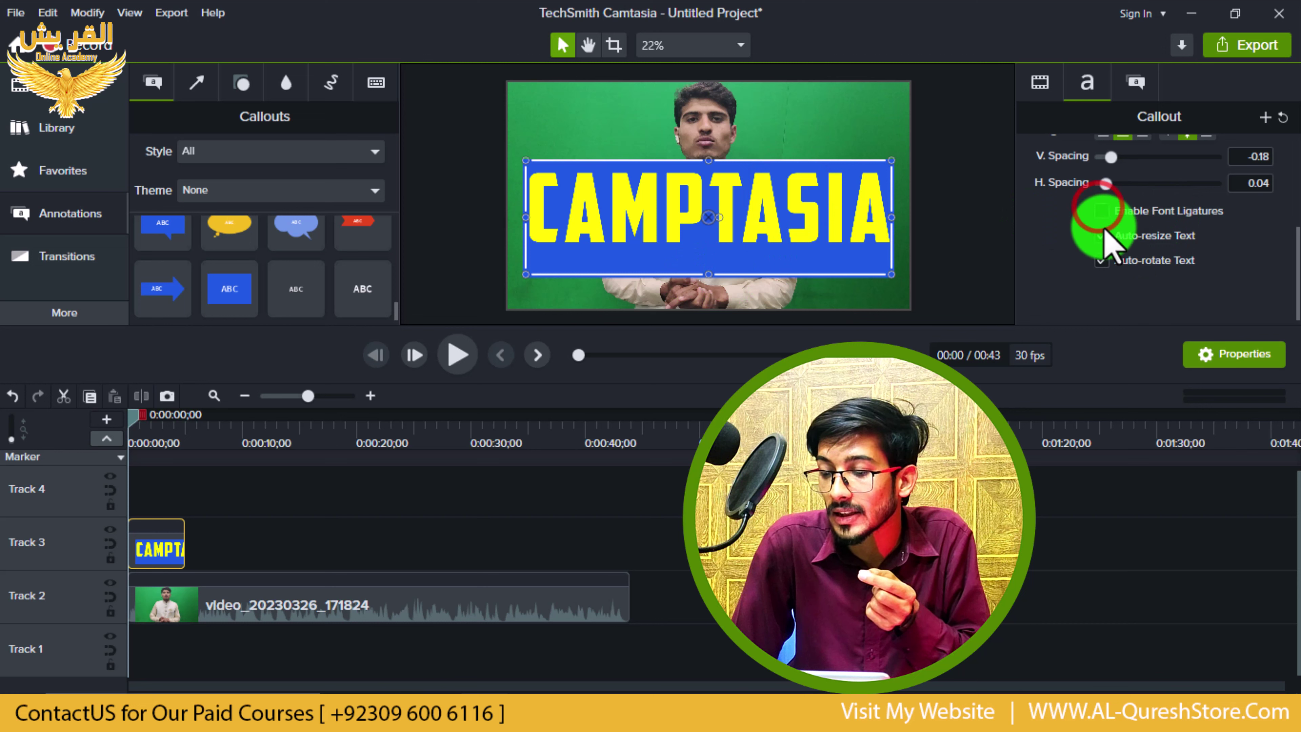
click(1102, 234)
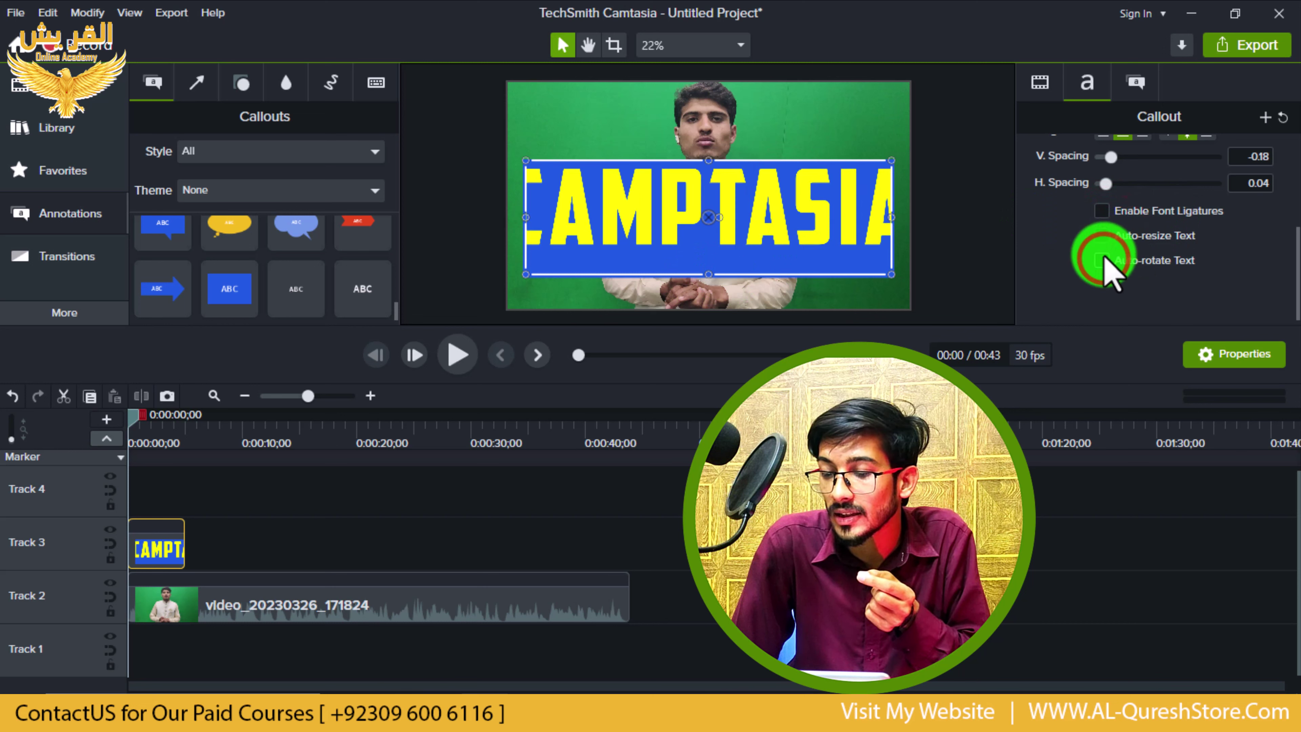
click(1102, 234)
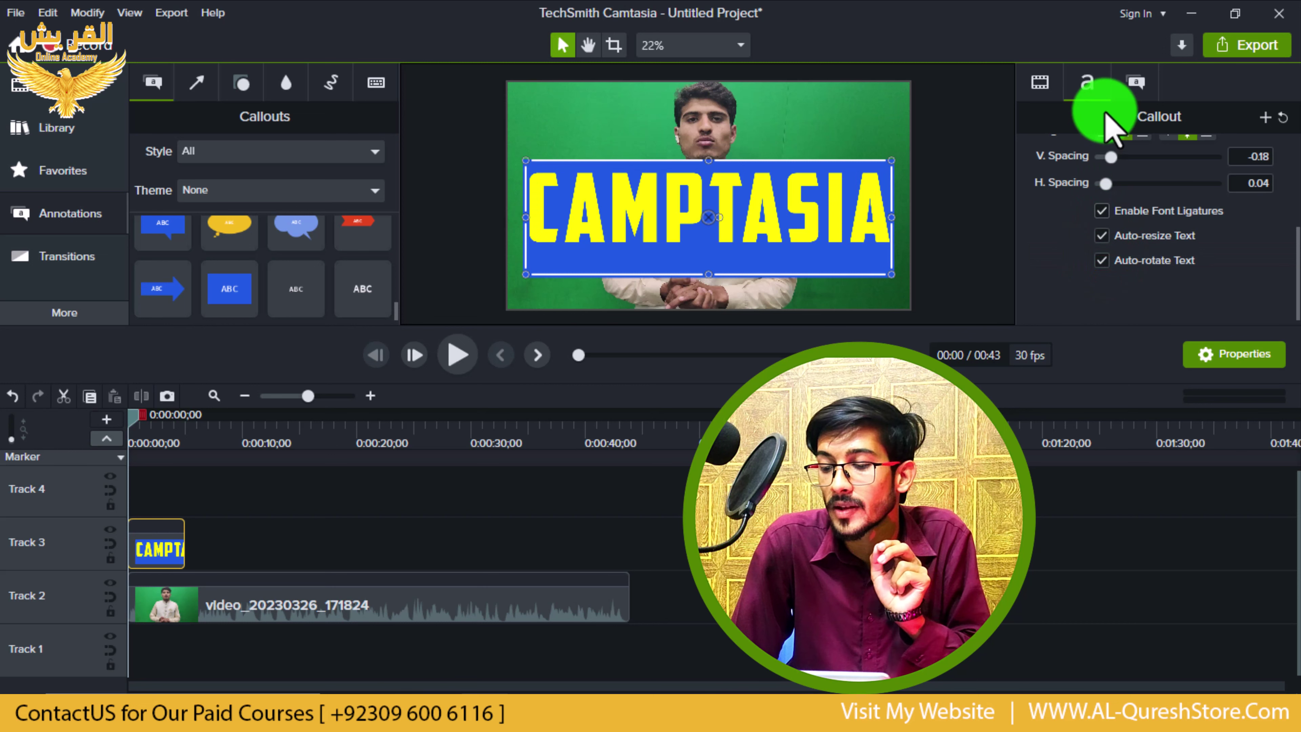
Change the callout rectangle's solid fill colour to red, #FF1E00.
click(1134, 83)
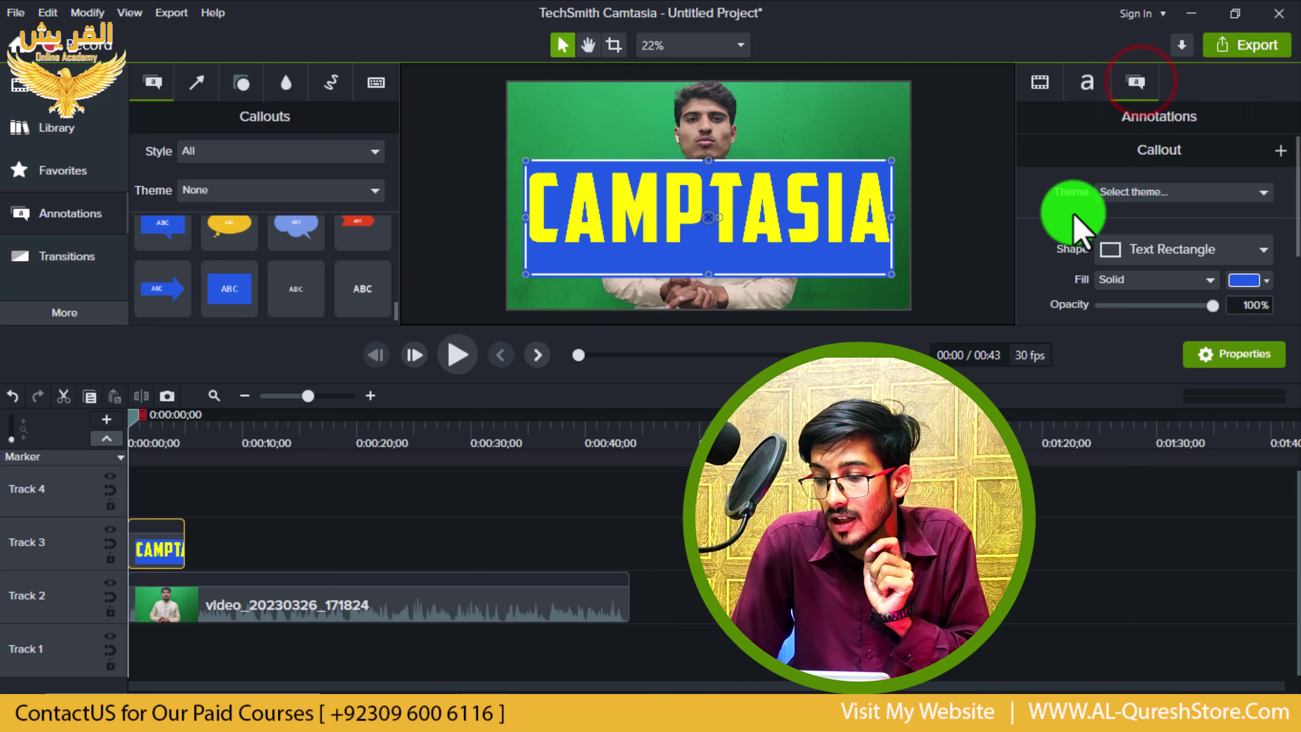
scroll(1063, 218, down, 2)
scroll(1065, 238, up, 2)
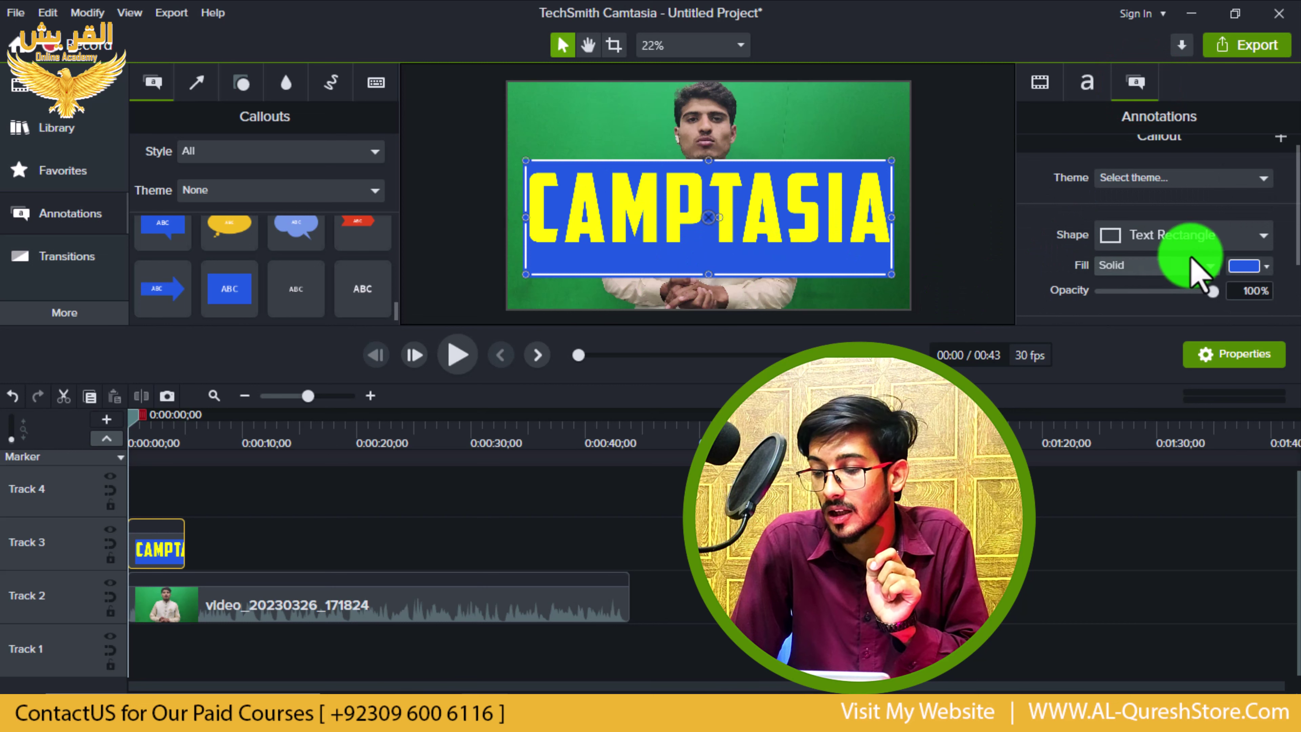
click(1242, 266)
drag(1198, 368, 1268, 332)
drag(1267, 402, 1268, 464)
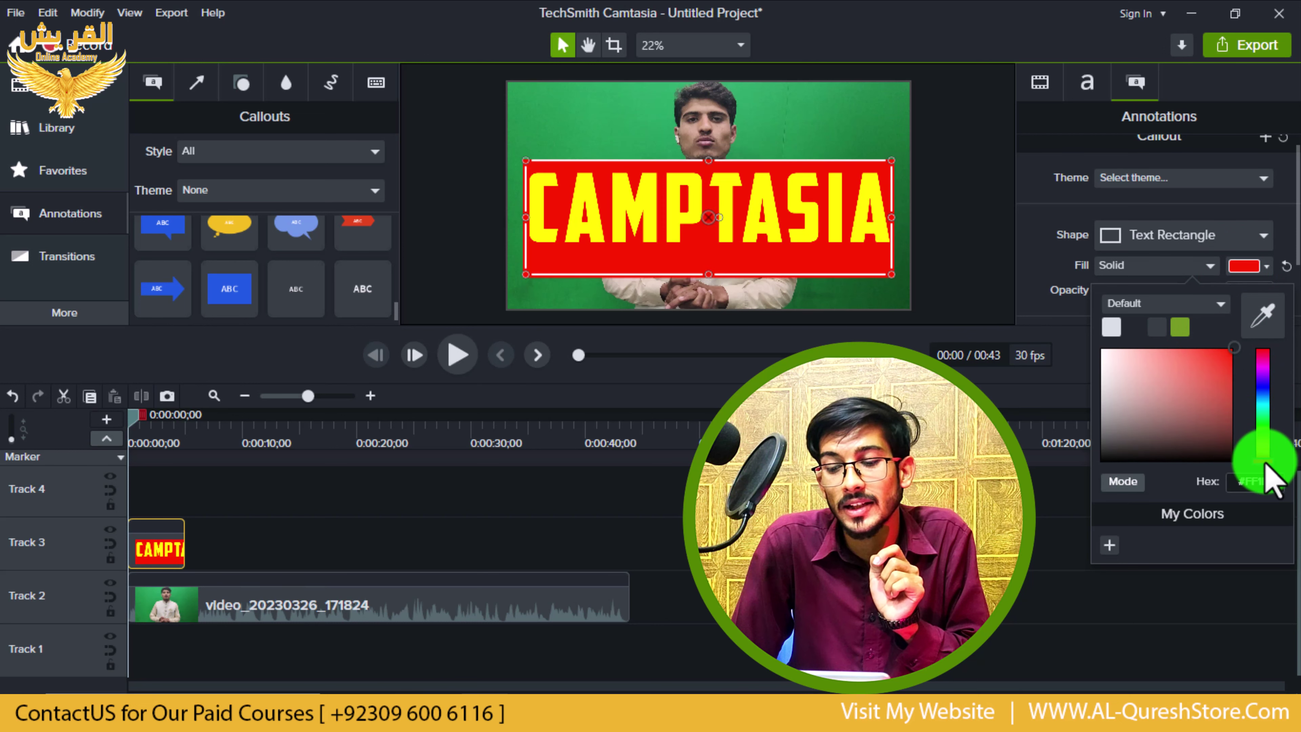
click(1046, 210)
Switch the callout rectangle's fill to a gradient, colour it purple and keep the fill opacity at 100%.
click(1090, 264)
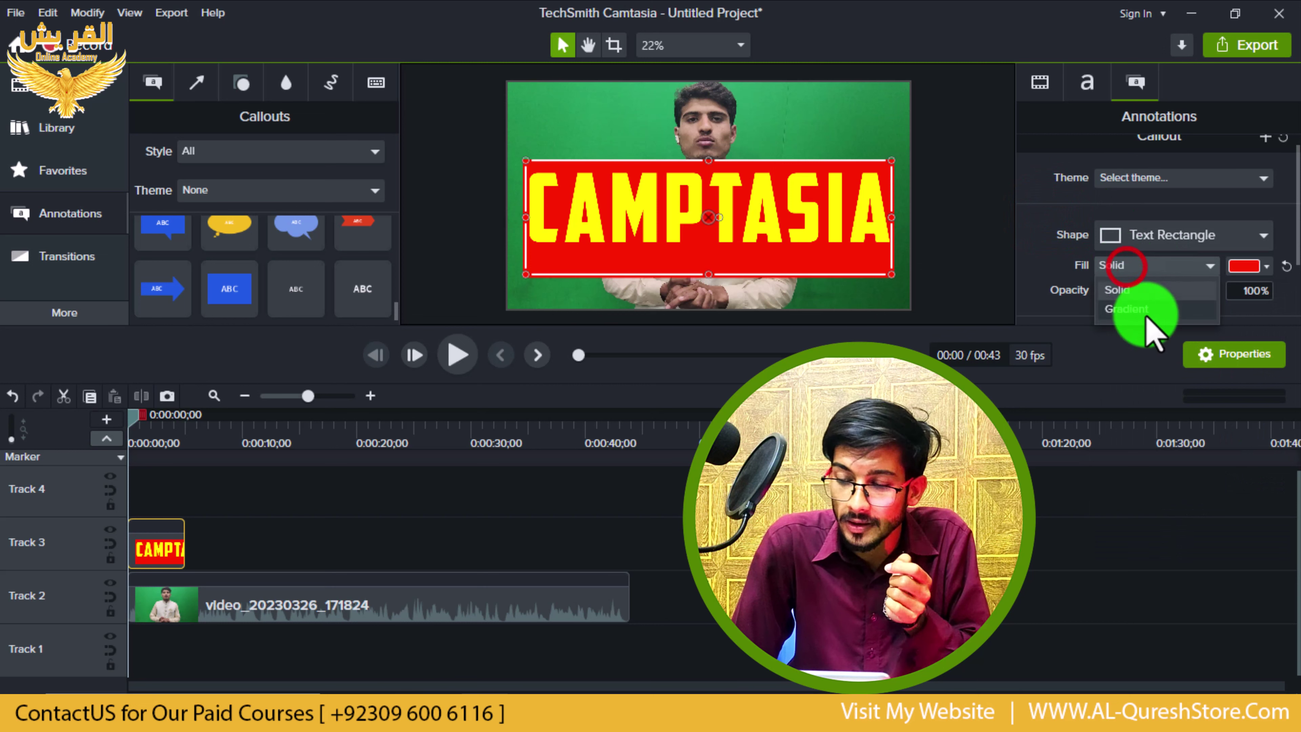
click(1127, 303)
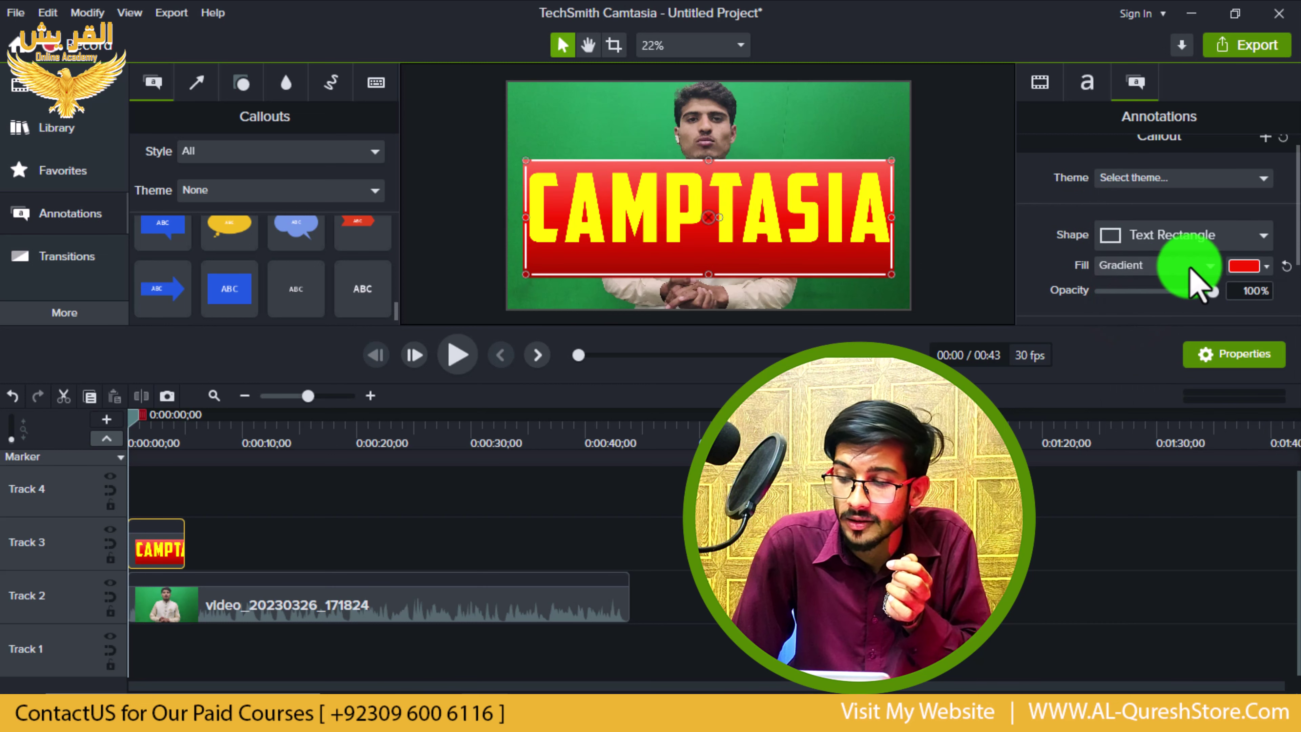
click(1244, 265)
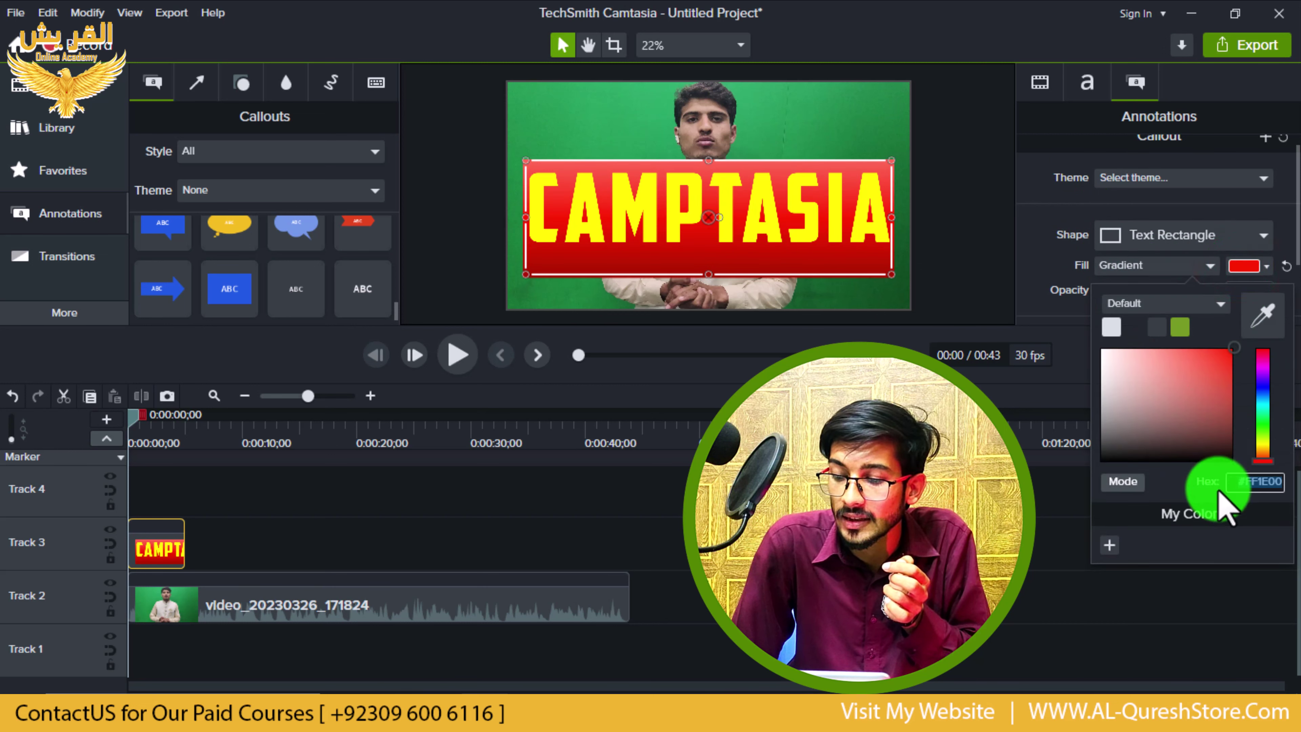
click(1261, 381)
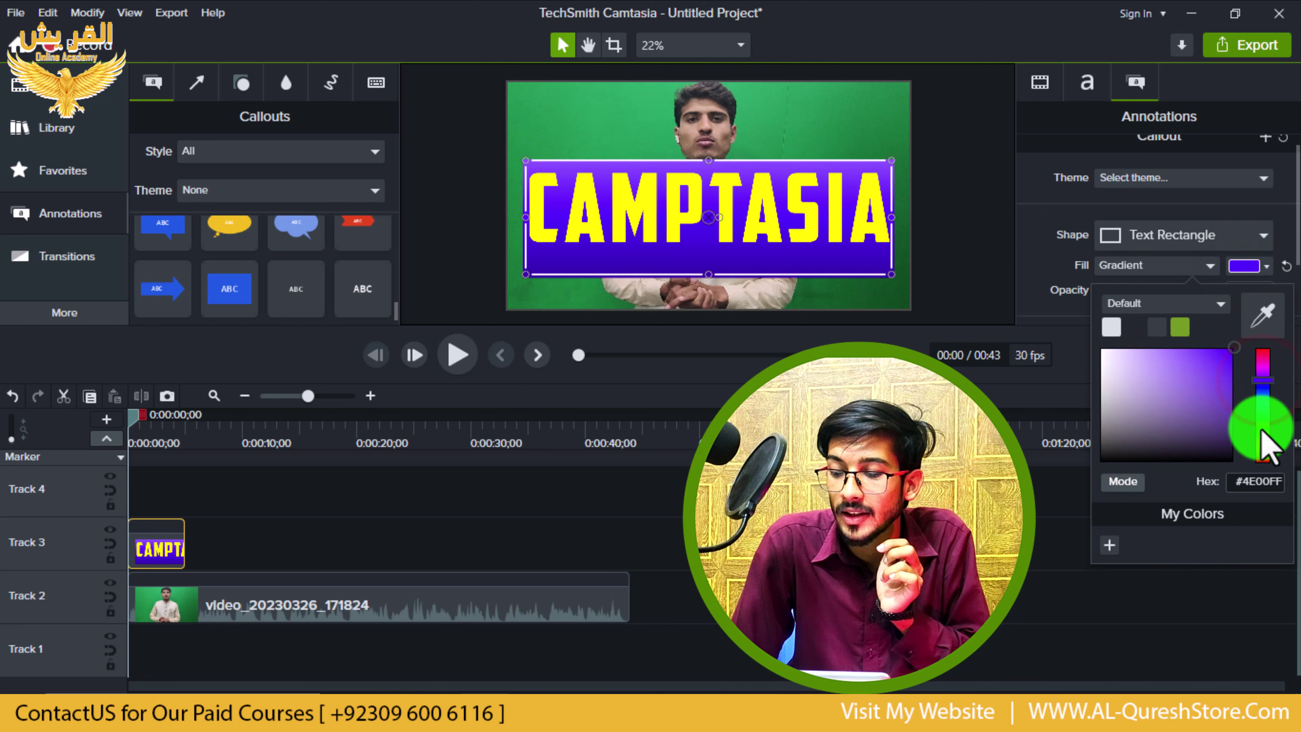
mouse_move(1260, 431)
mouse_down()
mouse_move(1261, 446)
mouse_move(1259, 392)
mouse_up()
click(1104, 218)
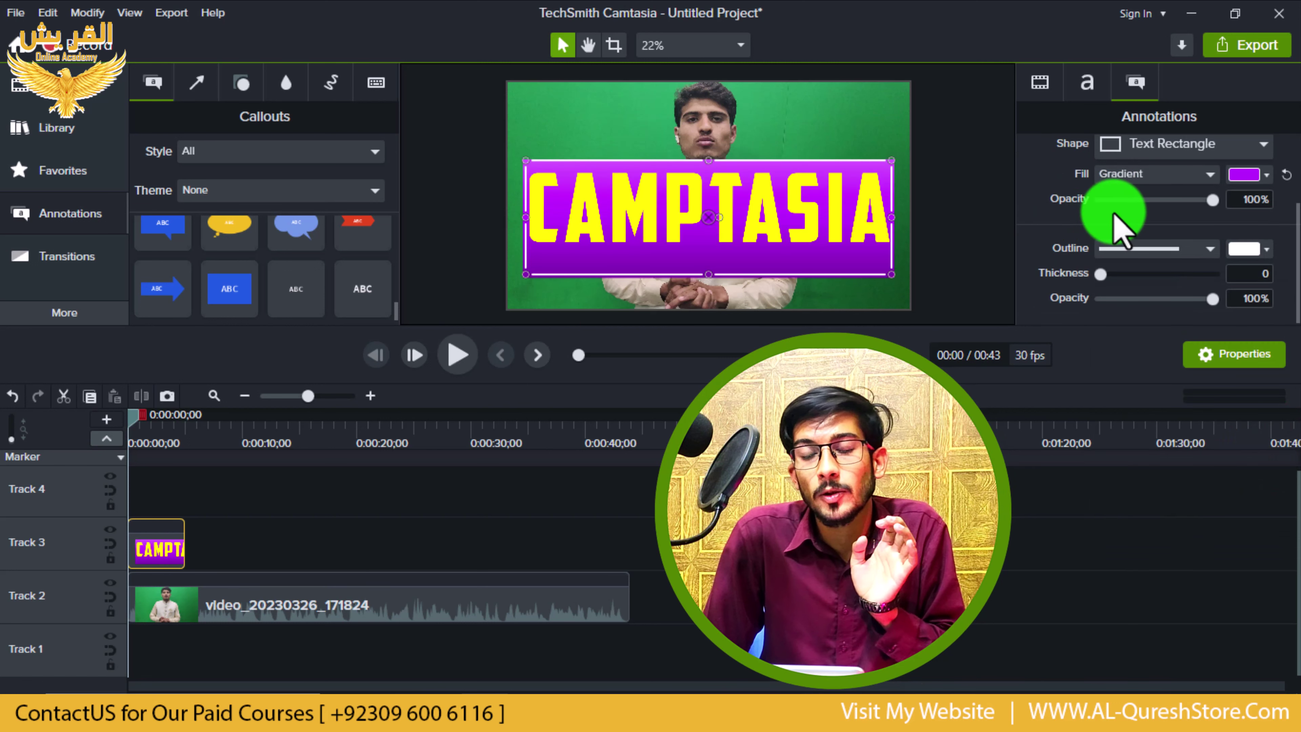
drag(1210, 200, 1229, 219)
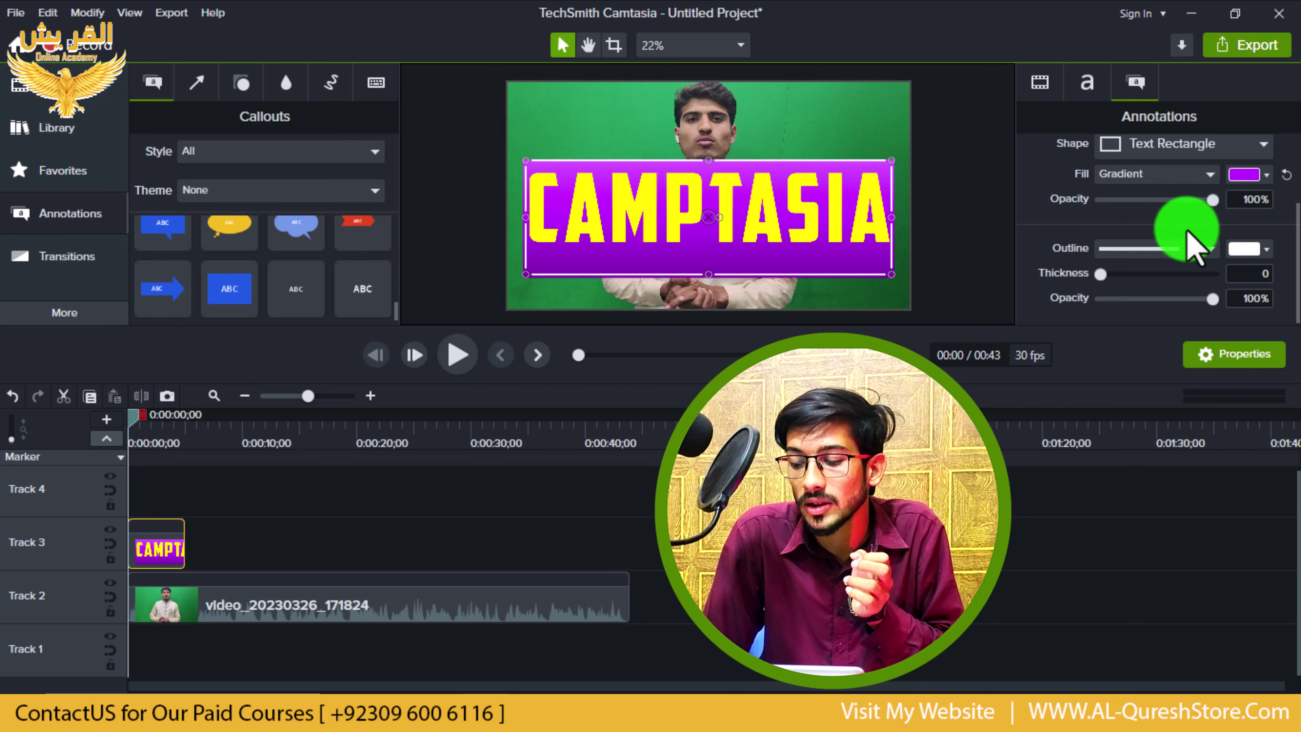
Choose the solid line style for the callout's outline and set the outline colour to red, #FF0000.
click(1209, 246)
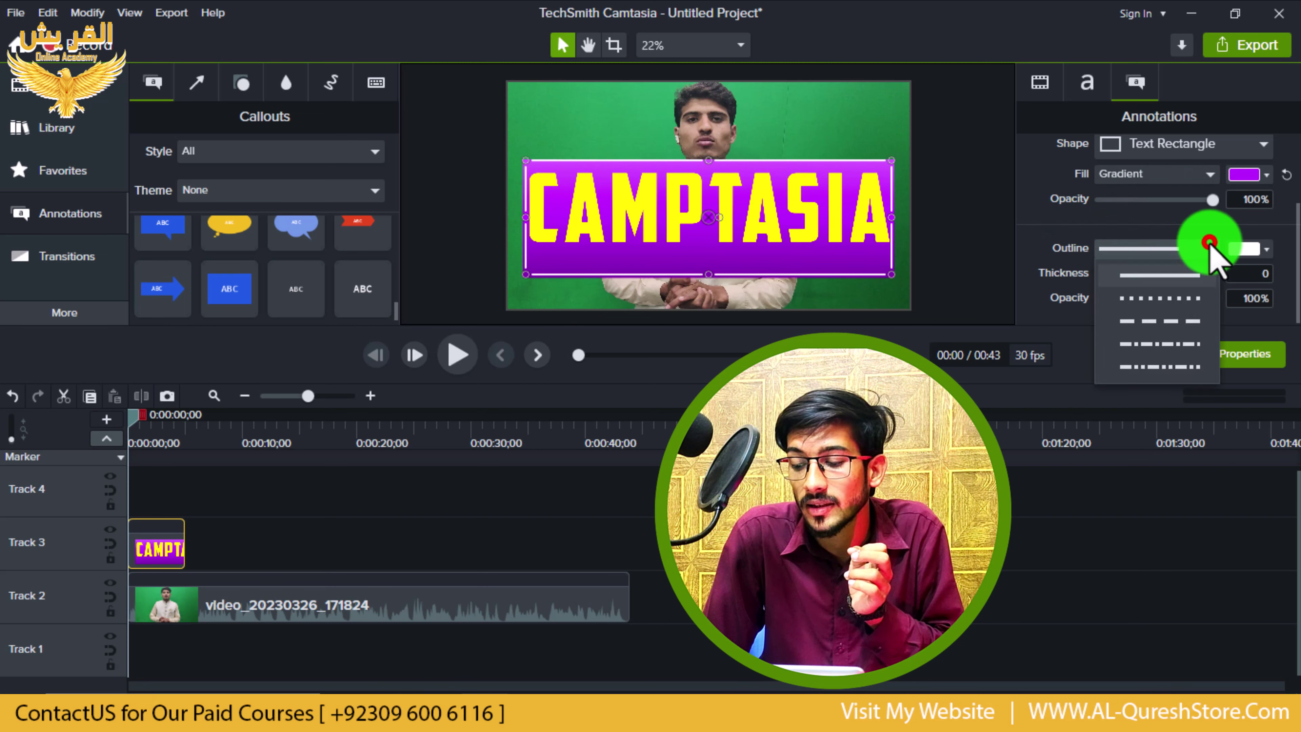
click(1165, 274)
click(1246, 249)
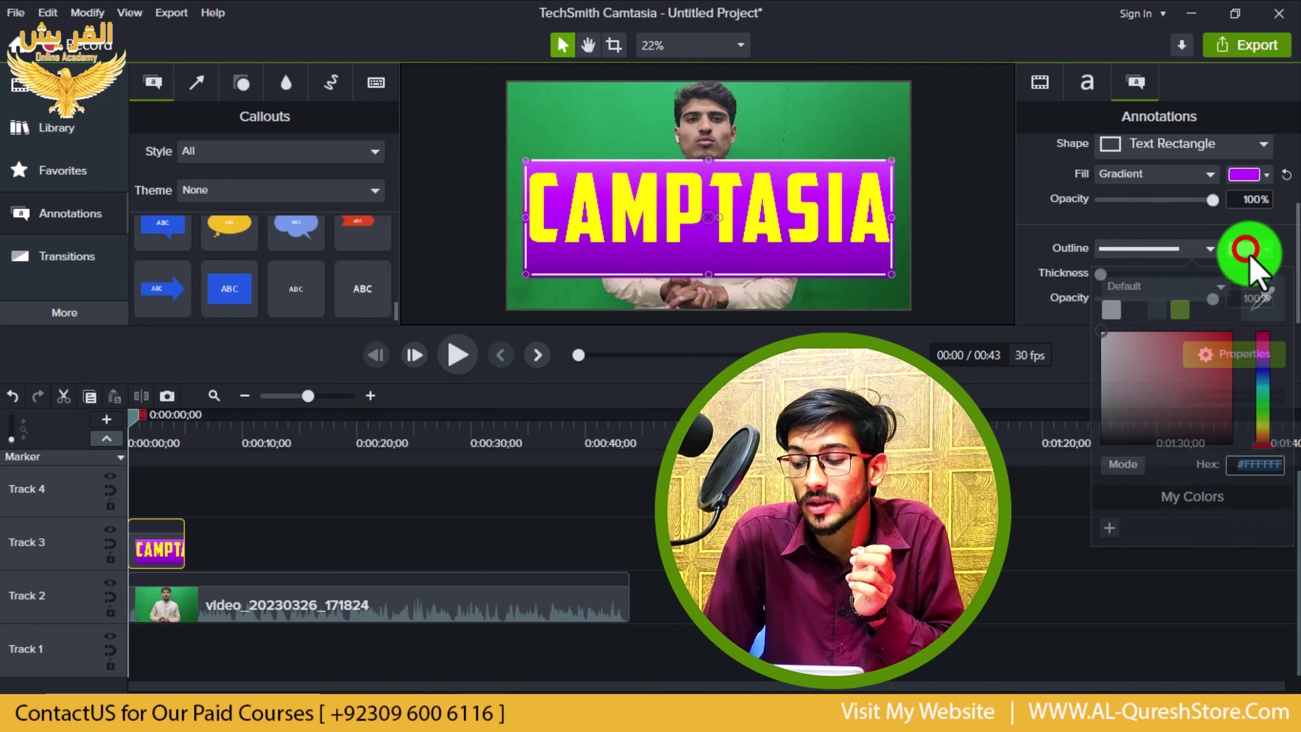
mouse_move(1220, 374)
mouse_down()
mouse_move(1153, 349)
mouse_move(1249, 330)
mouse_up()
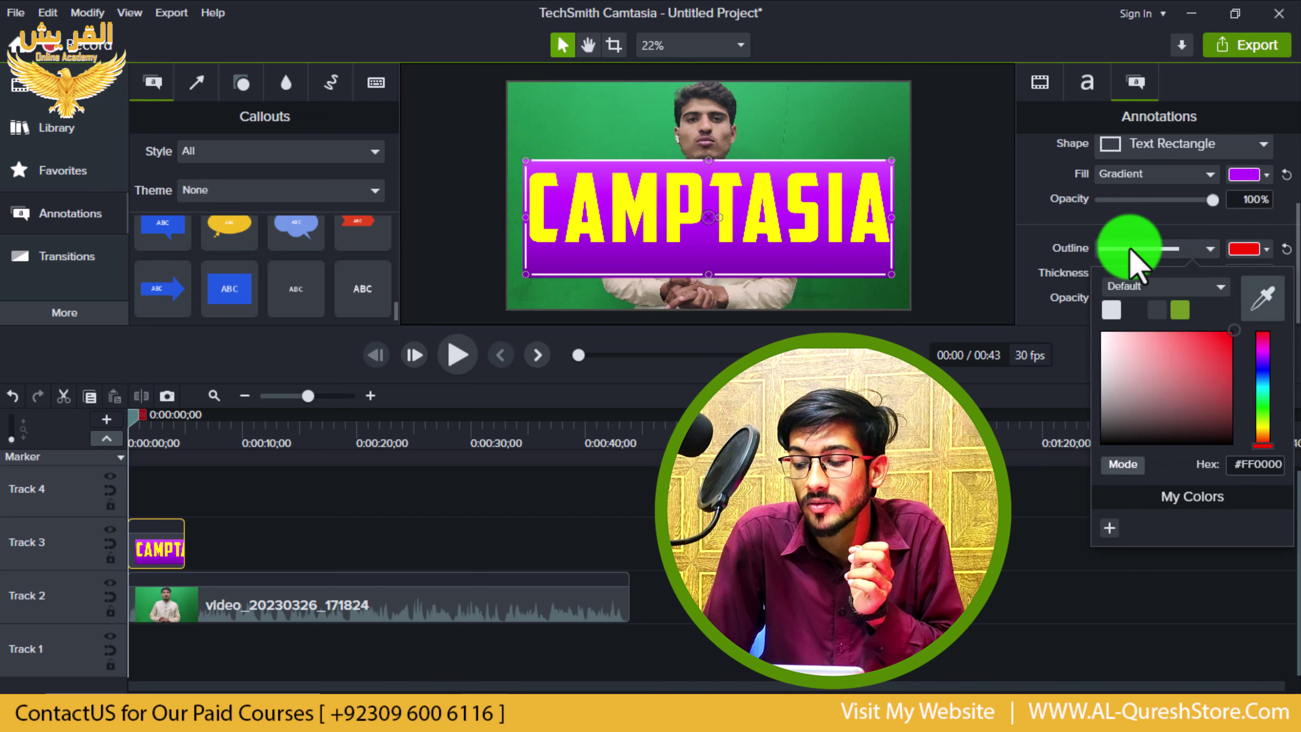
click(1033, 210)
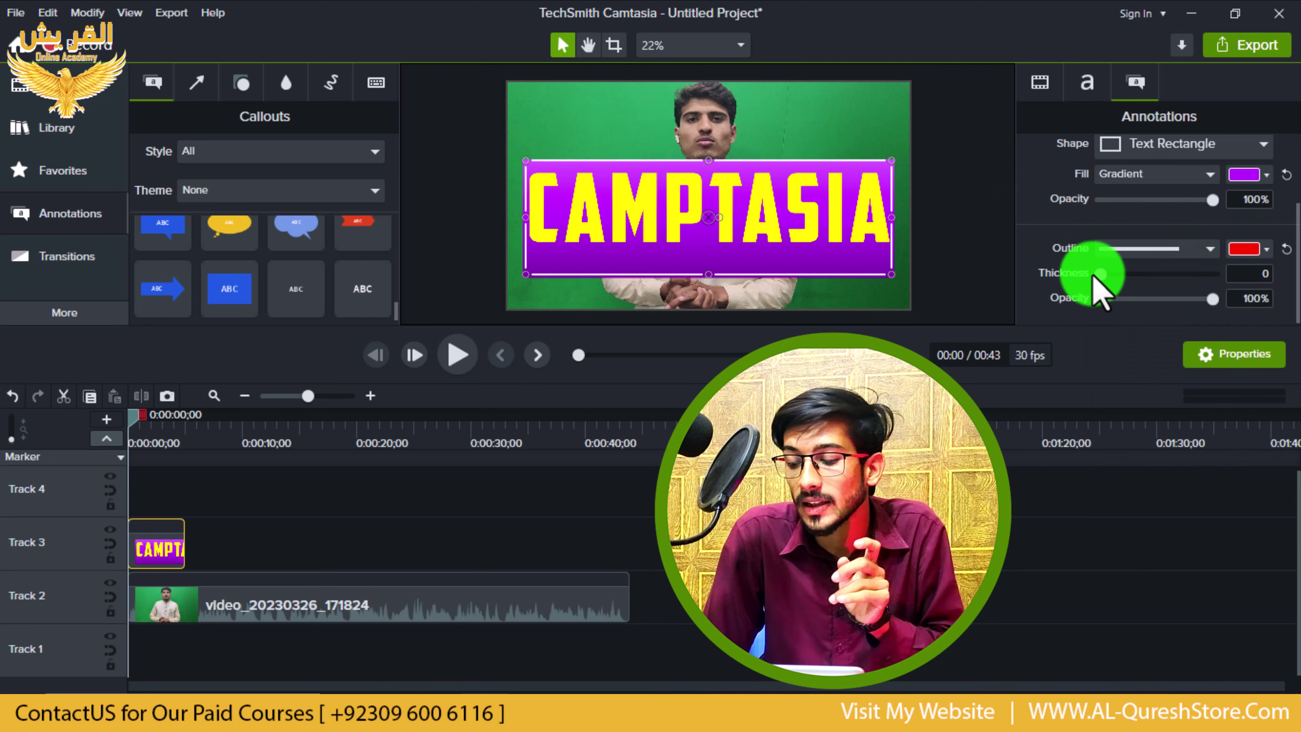
Try an outline thickness of 51 on the callout and reduce it to 27.
drag(1102, 273, 1158, 275)
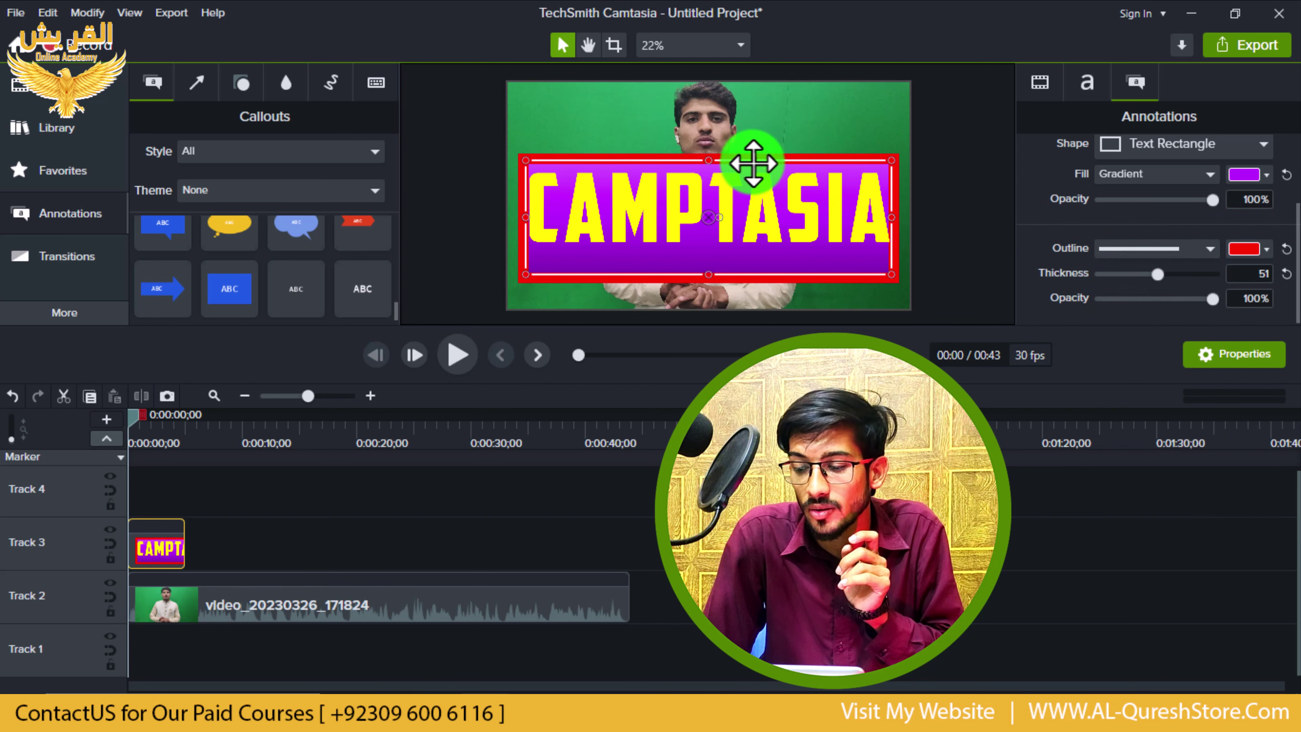
scroll(753, 163, up, 6)
scroll(753, 163, down, 5)
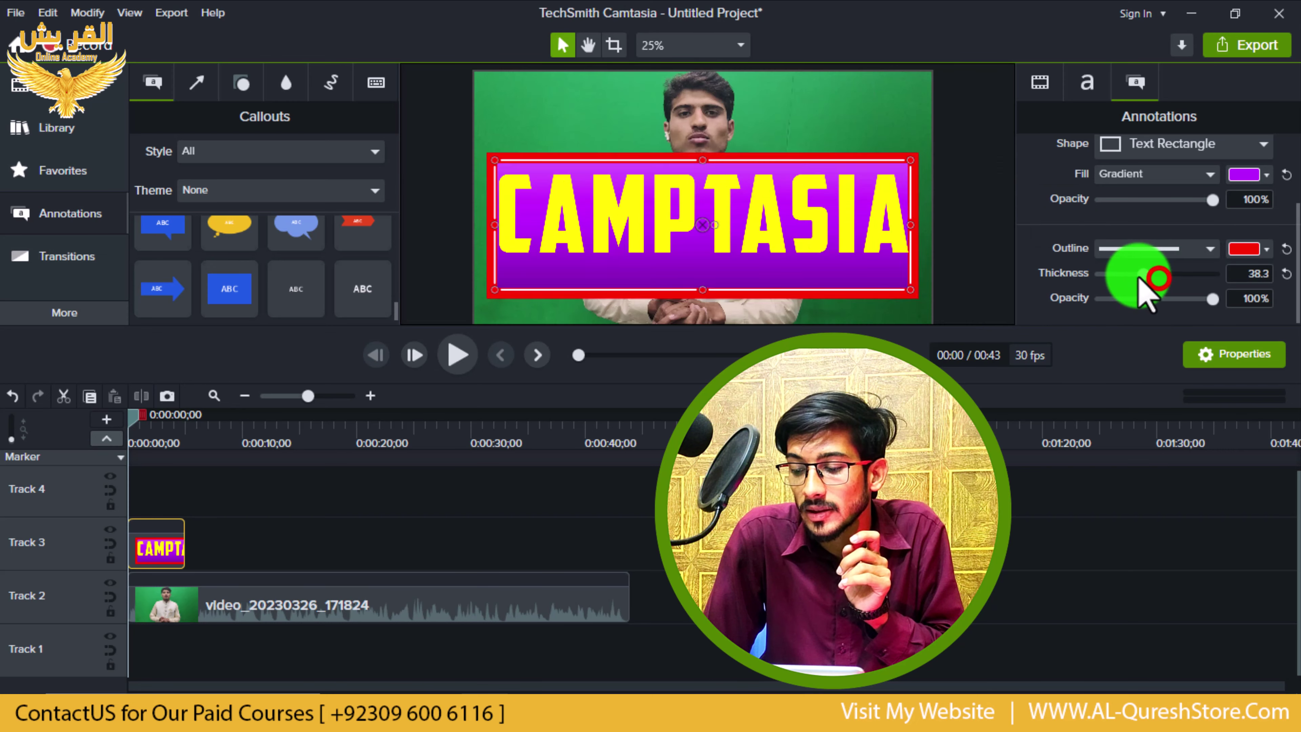
drag(1139, 278, 1130, 275)
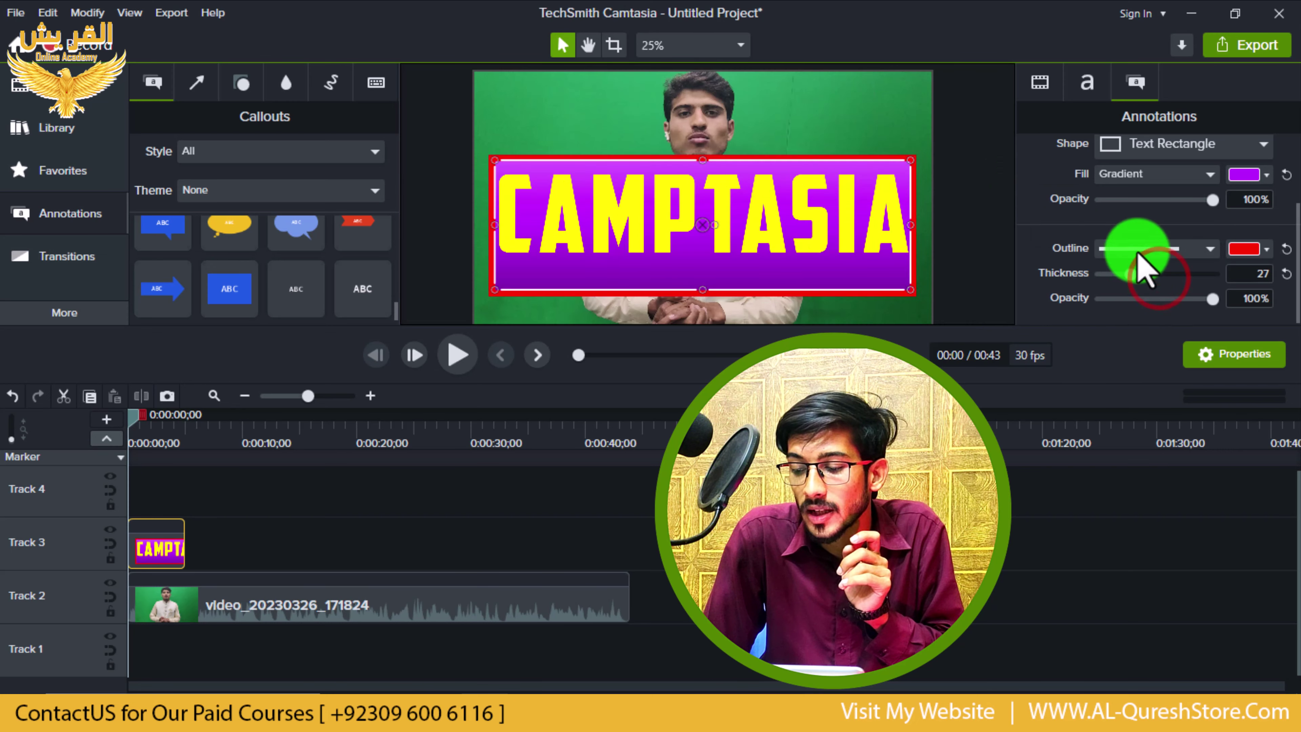
Try the dotted, dash-dot and dash-dot-dot line styles on the callout's outline.
click(1182, 249)
click(1140, 301)
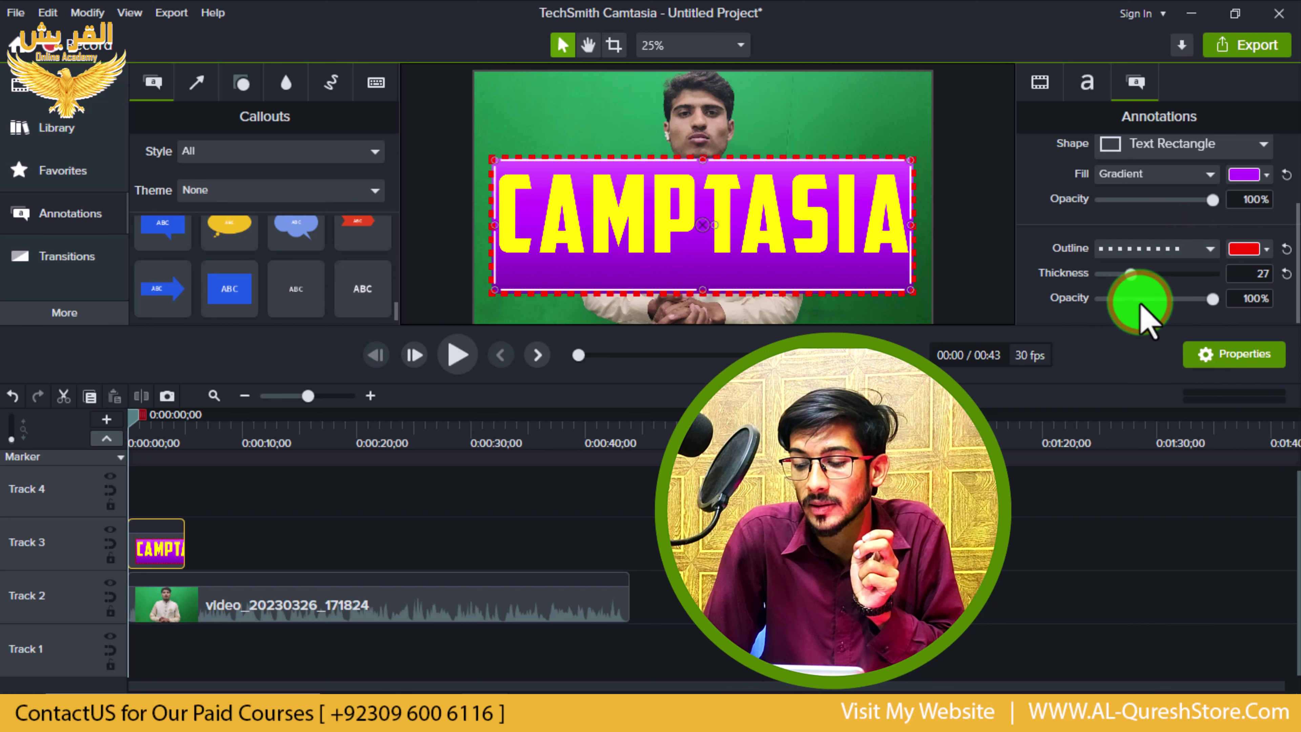
click(1153, 251)
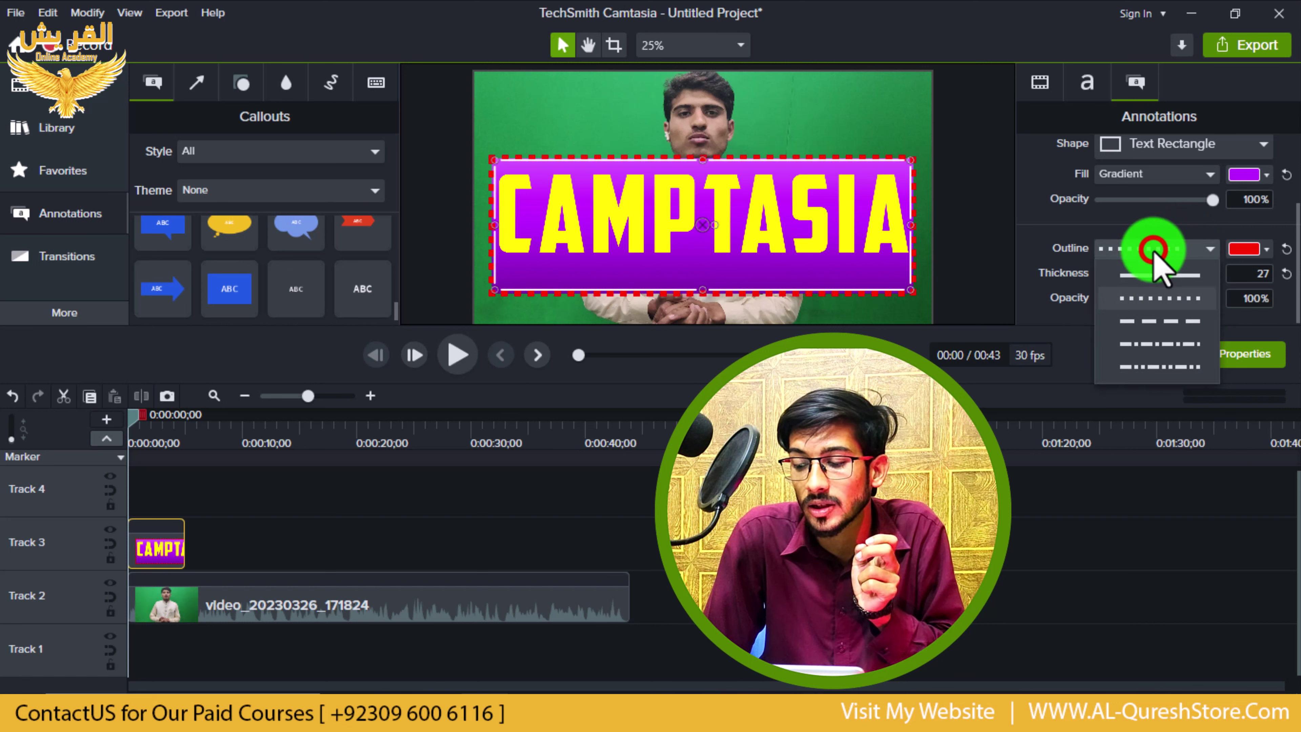
click(1155, 343)
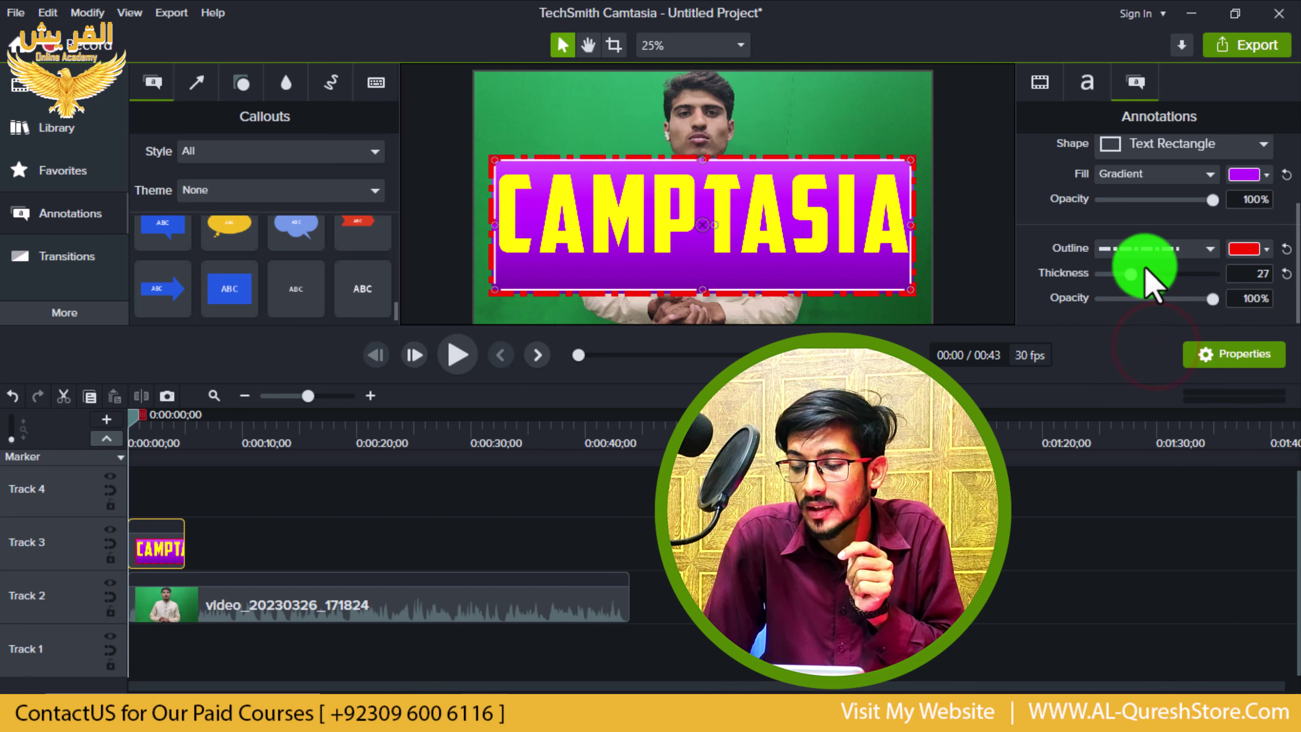
click(1145, 253)
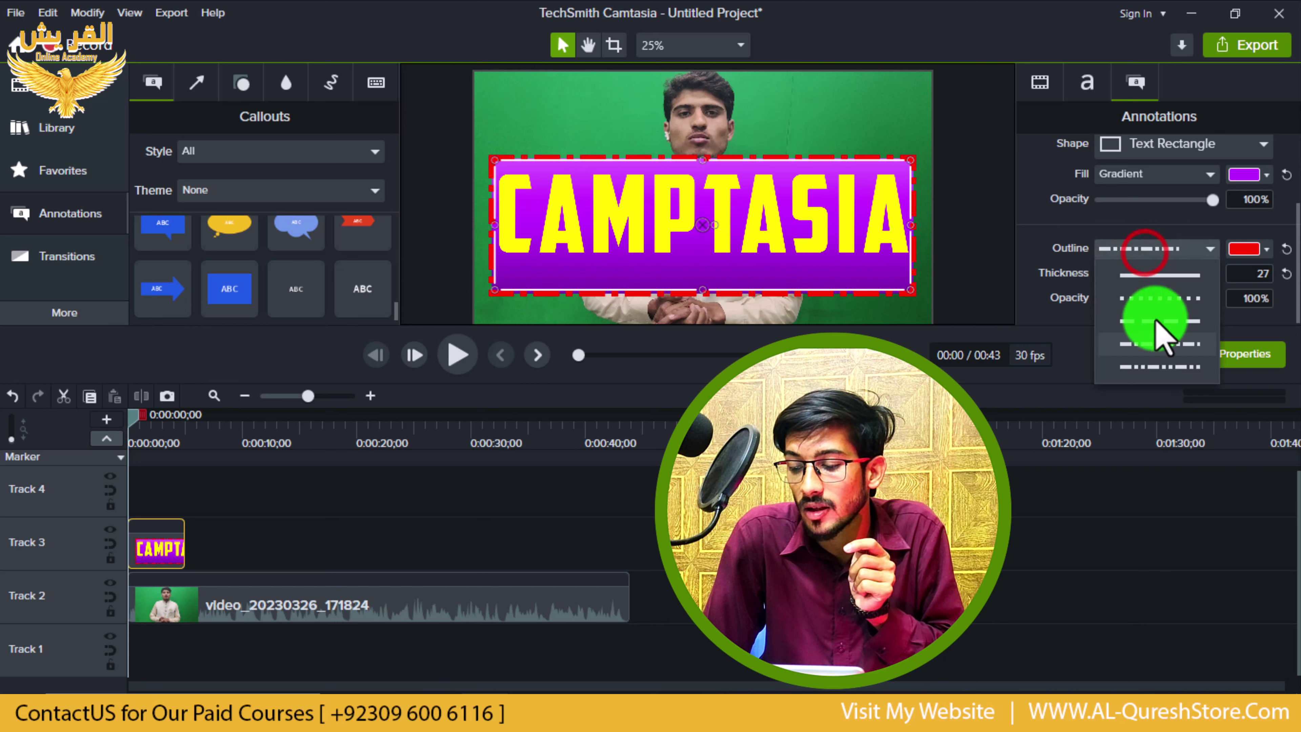
click(1162, 359)
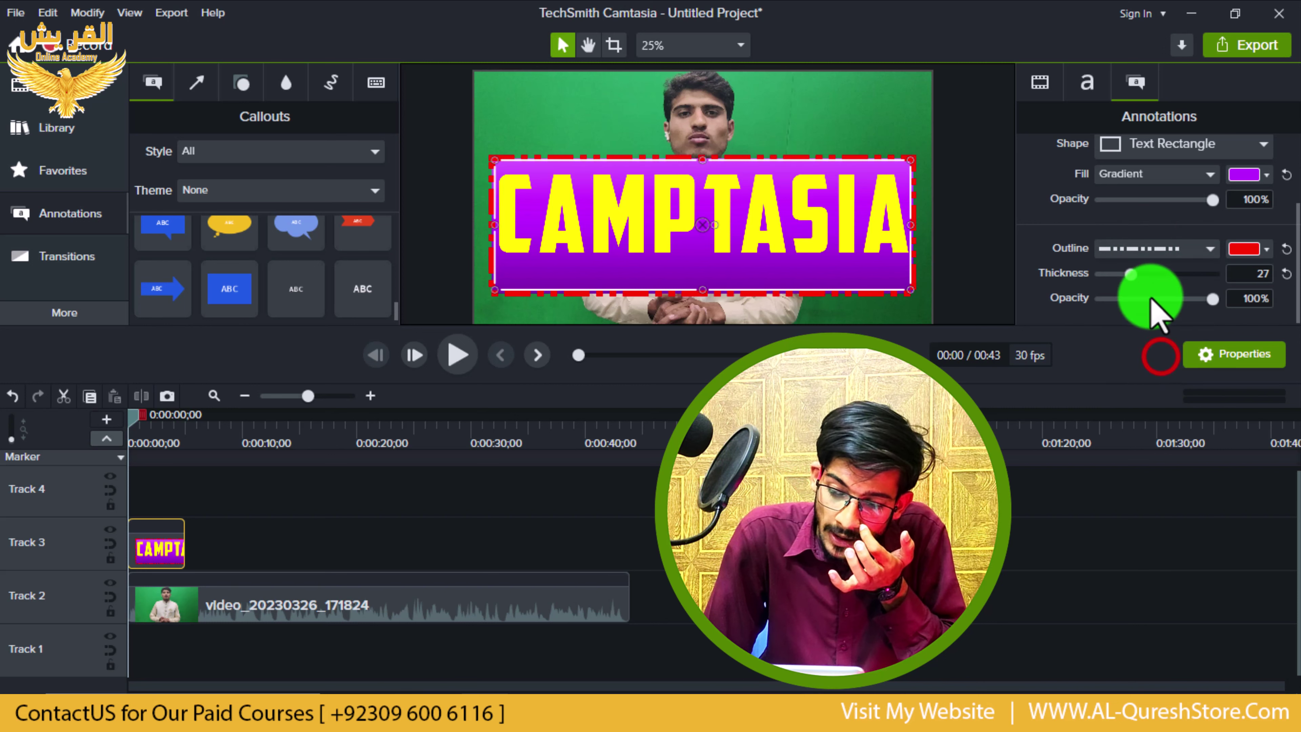
Return the callout's outline to the solid line style and set its thickness to 0.
click(1142, 251)
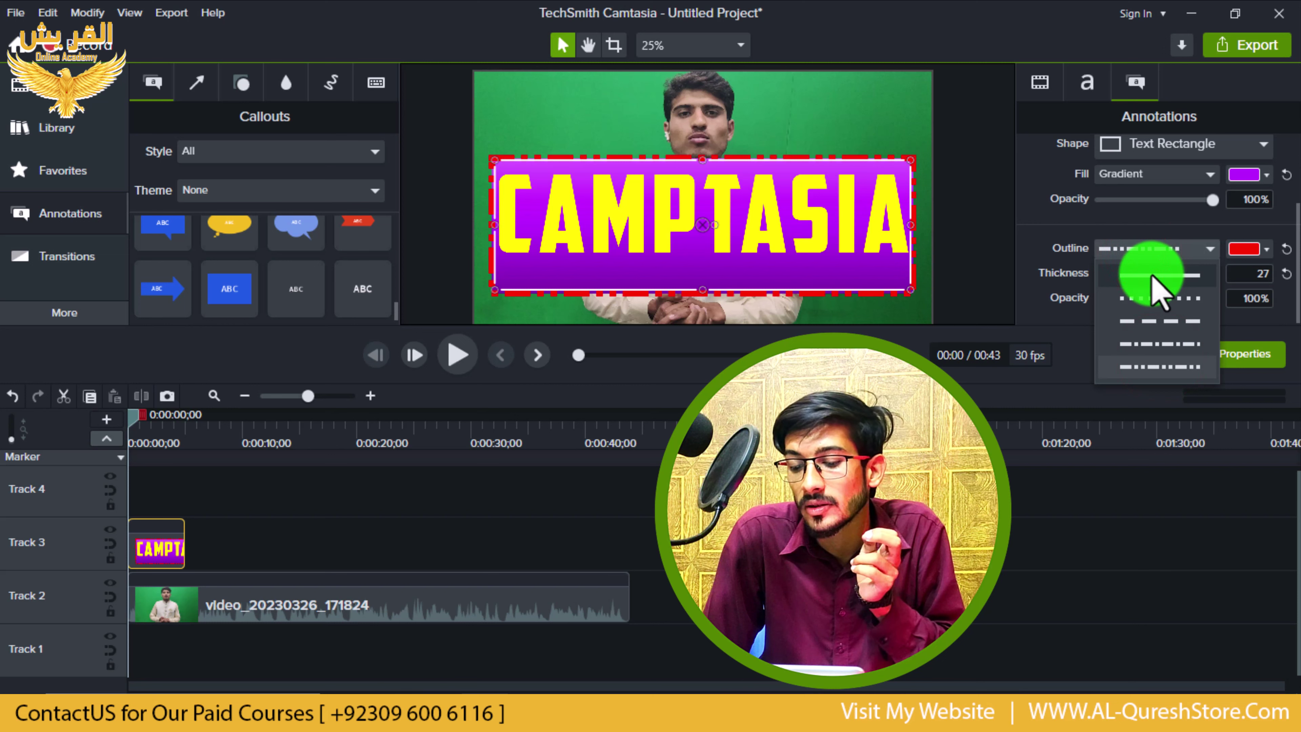
click(1151, 275)
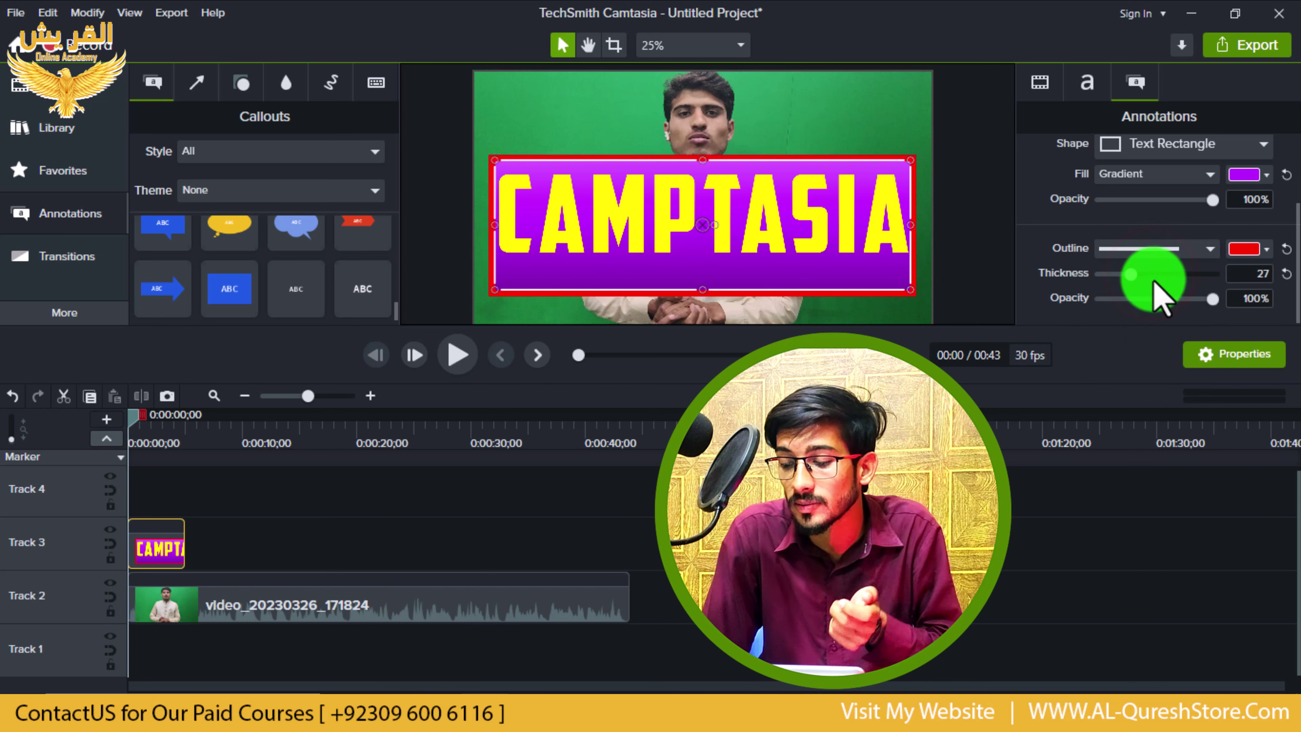
mouse_move(1214, 301)
mouse_down()
mouse_move(1113, 303)
mouse_move(1211, 301)
mouse_up()
drag(1132, 276, 1088, 275)
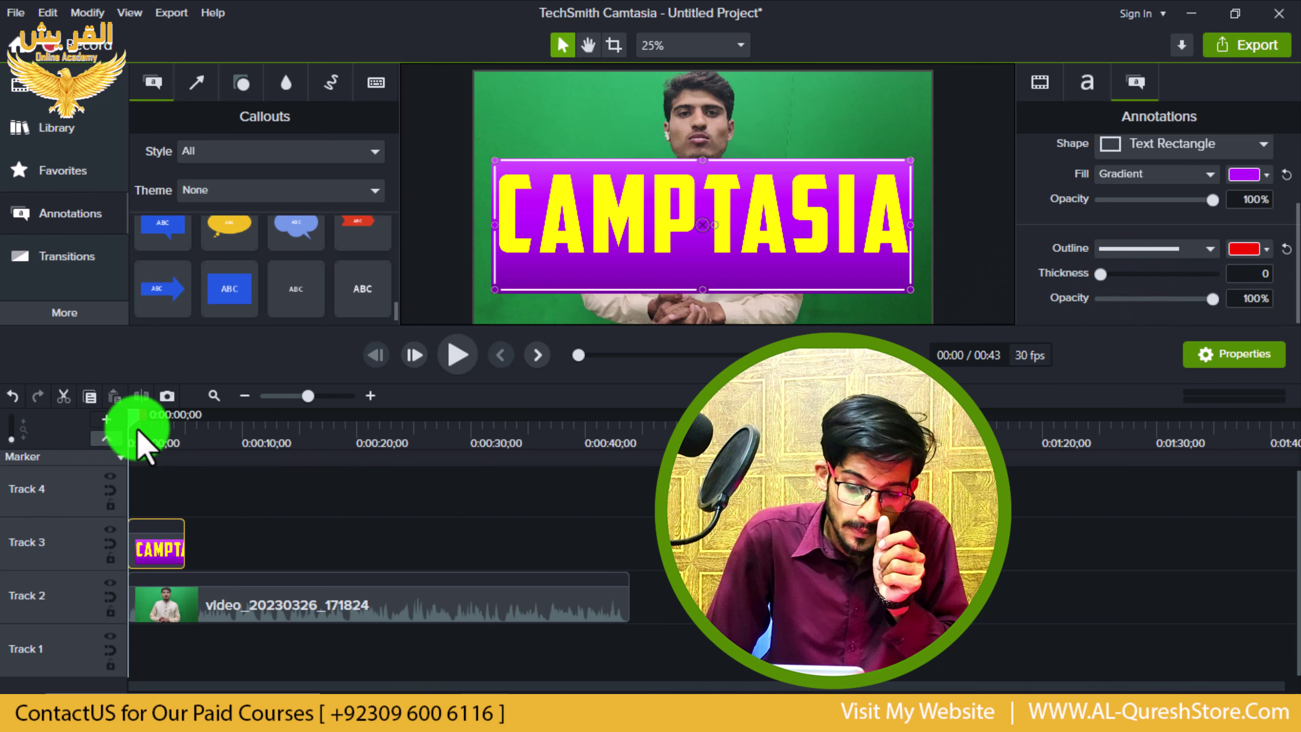
Add the larger plain ABC text callout to the timeline at the 0:00:26;07 playhead position and select it.
mouse_move(137, 428)
mouse_down()
mouse_move(168, 459)
mouse_move(444, 517)
mouse_move(426, 517)
mouse_up()
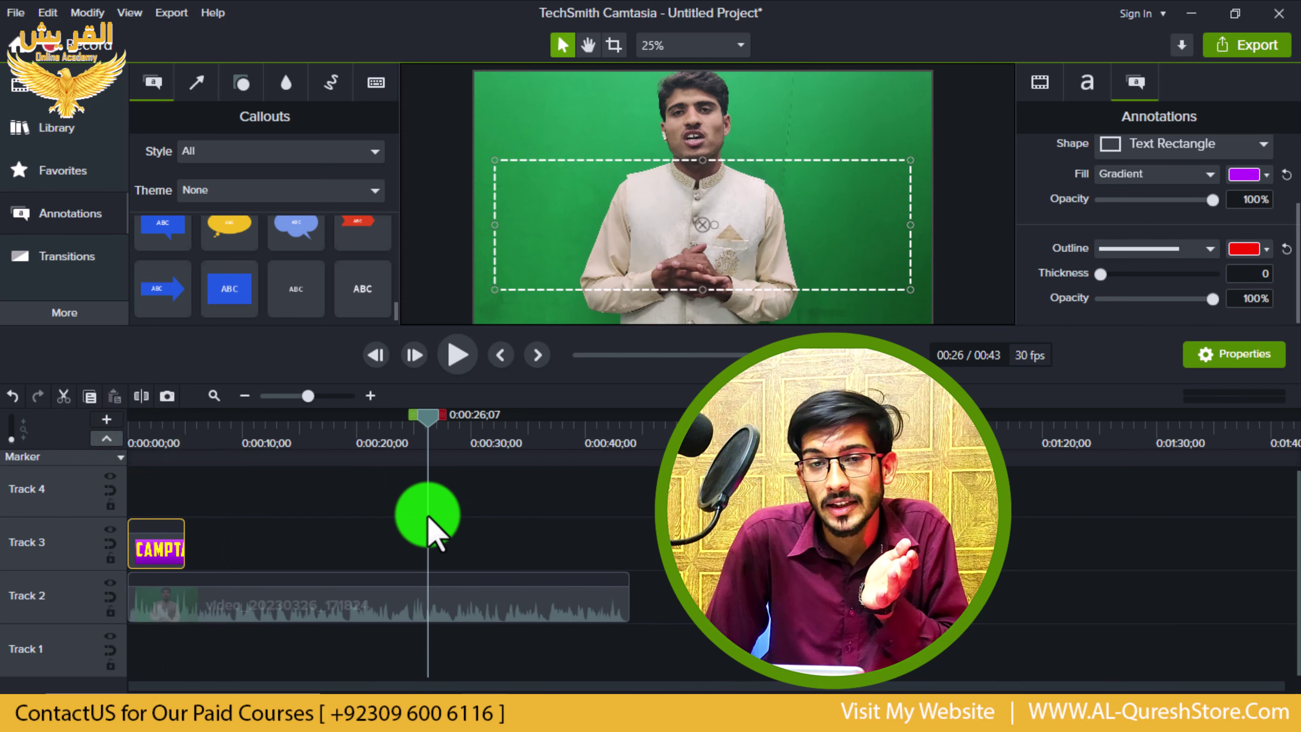
click(449, 599)
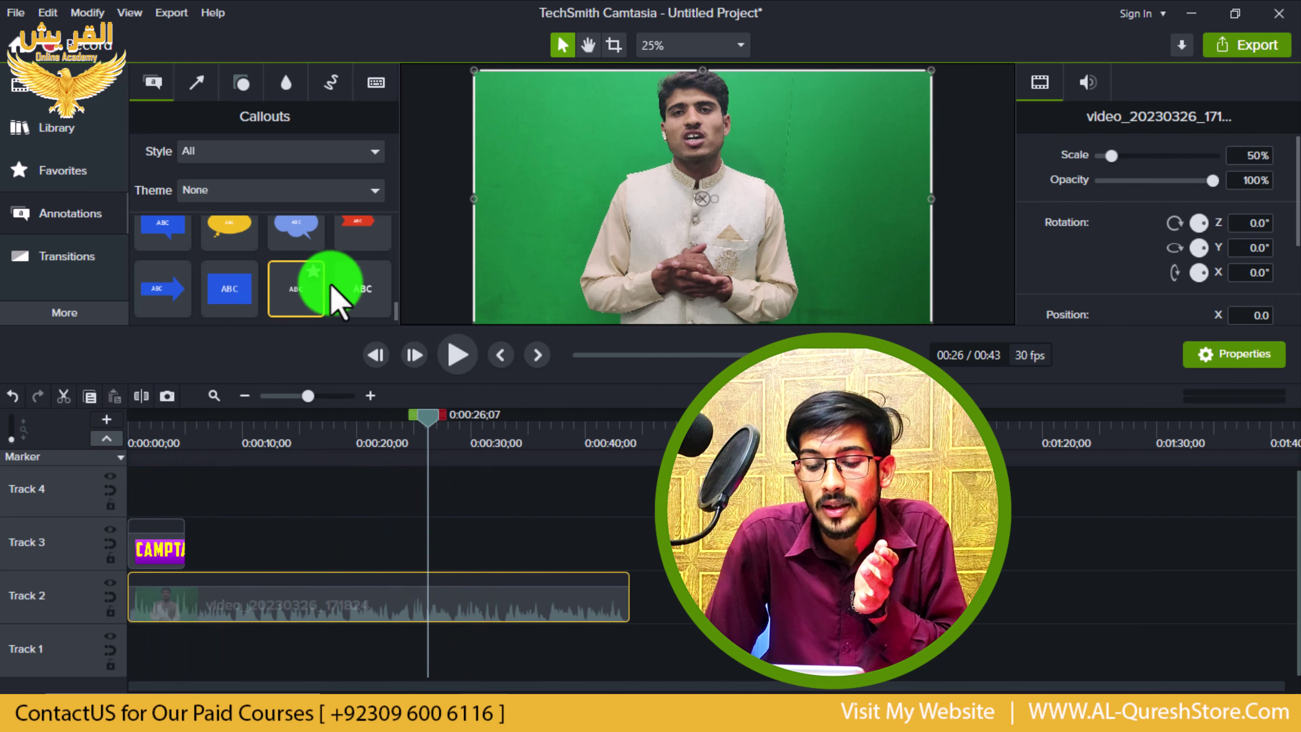
right_click(351, 285)
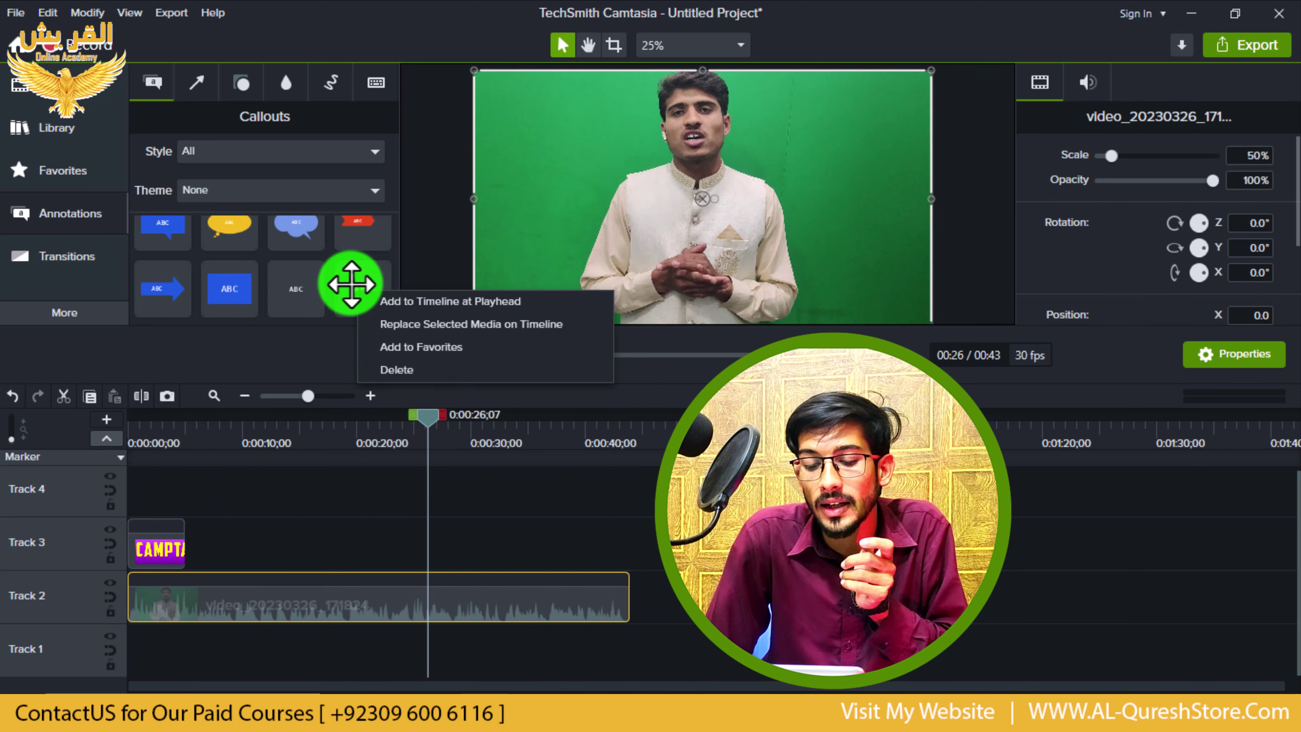
click(381, 302)
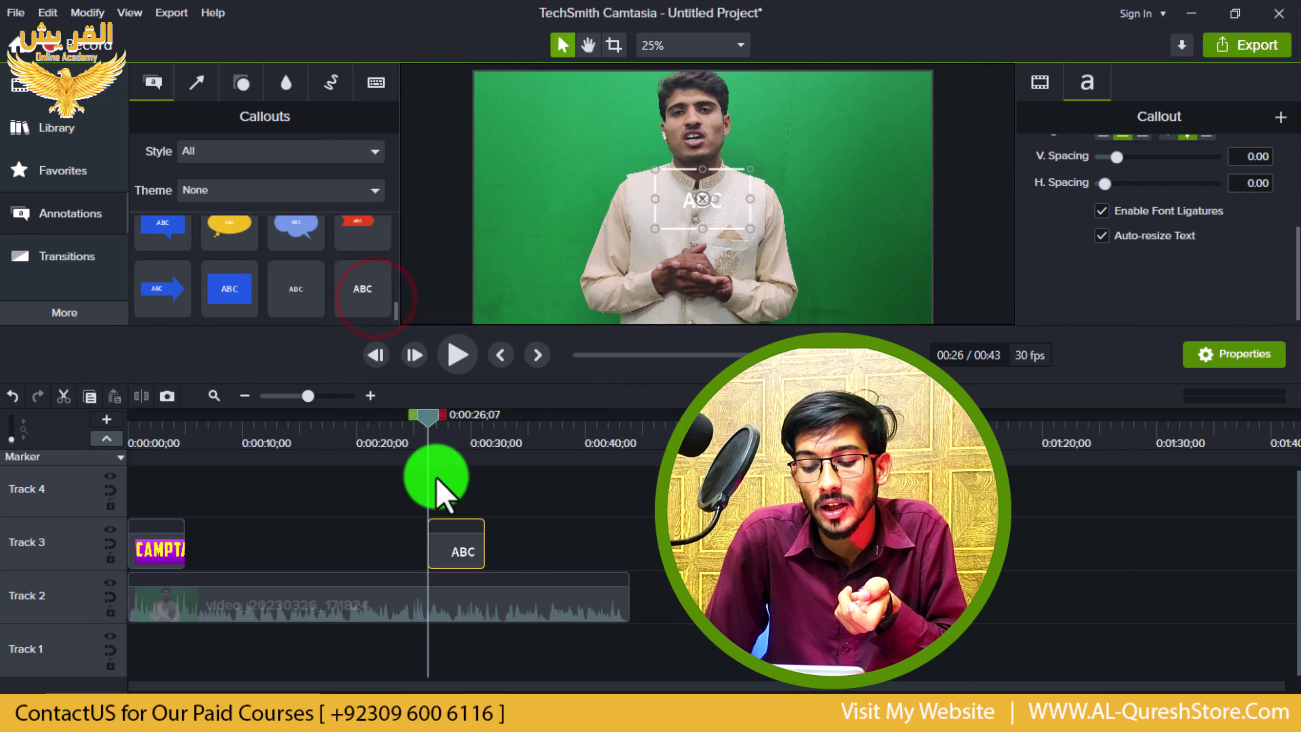
click(463, 548)
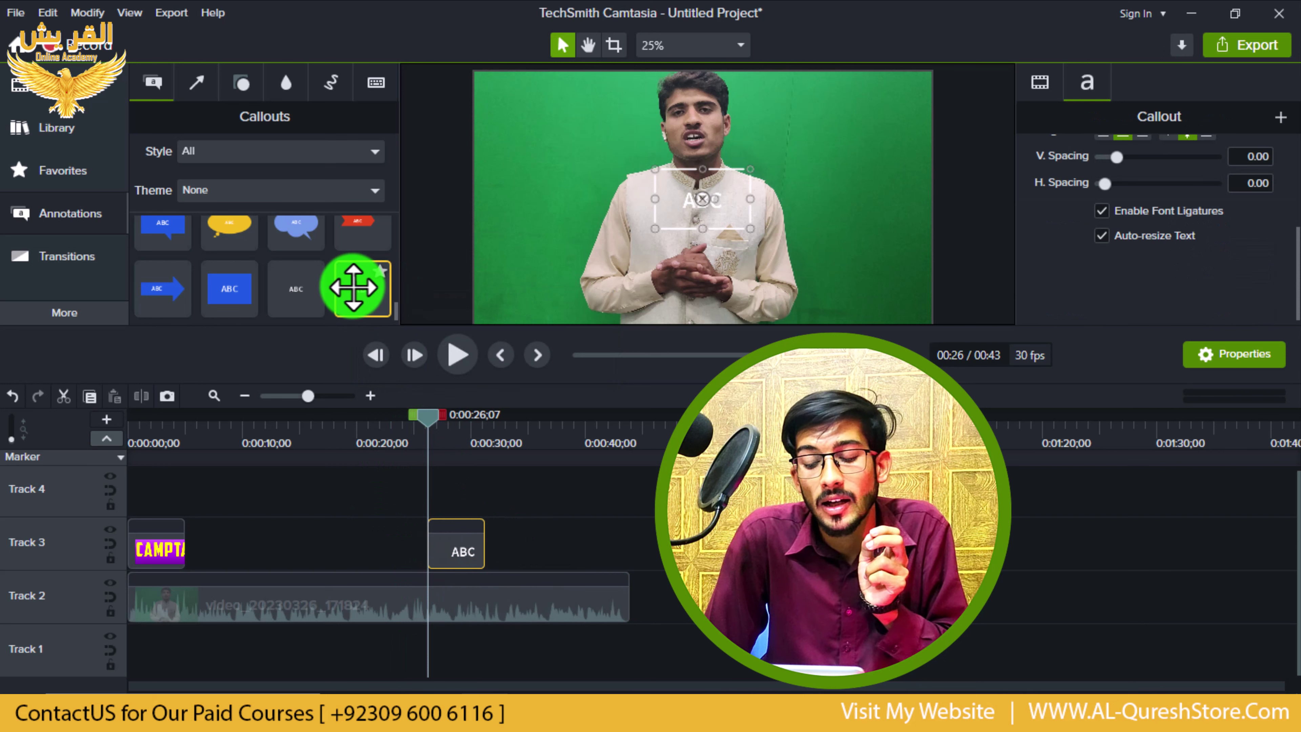
Place a second plain ABC text callout on Track 4 directly above the first and preview both at 0:00:29;25.
drag(353, 287, 434, 502)
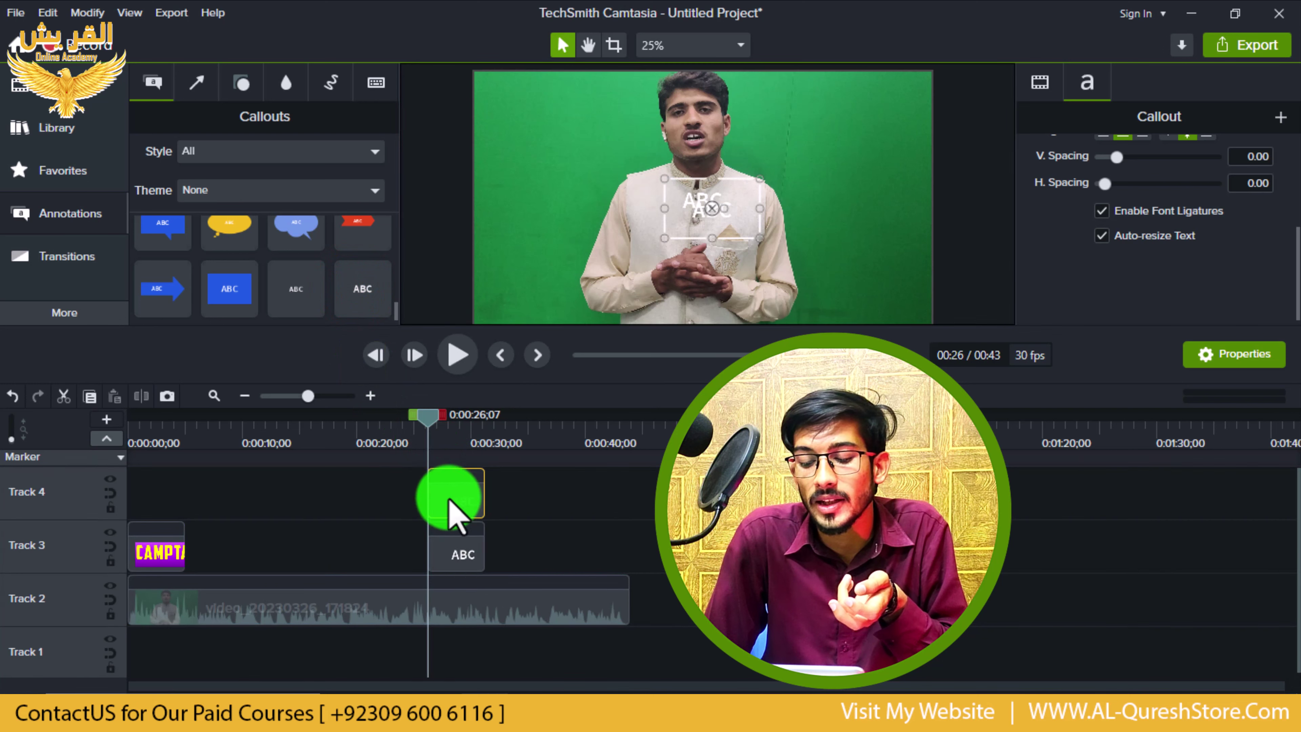
drag(439, 431, 469, 433)
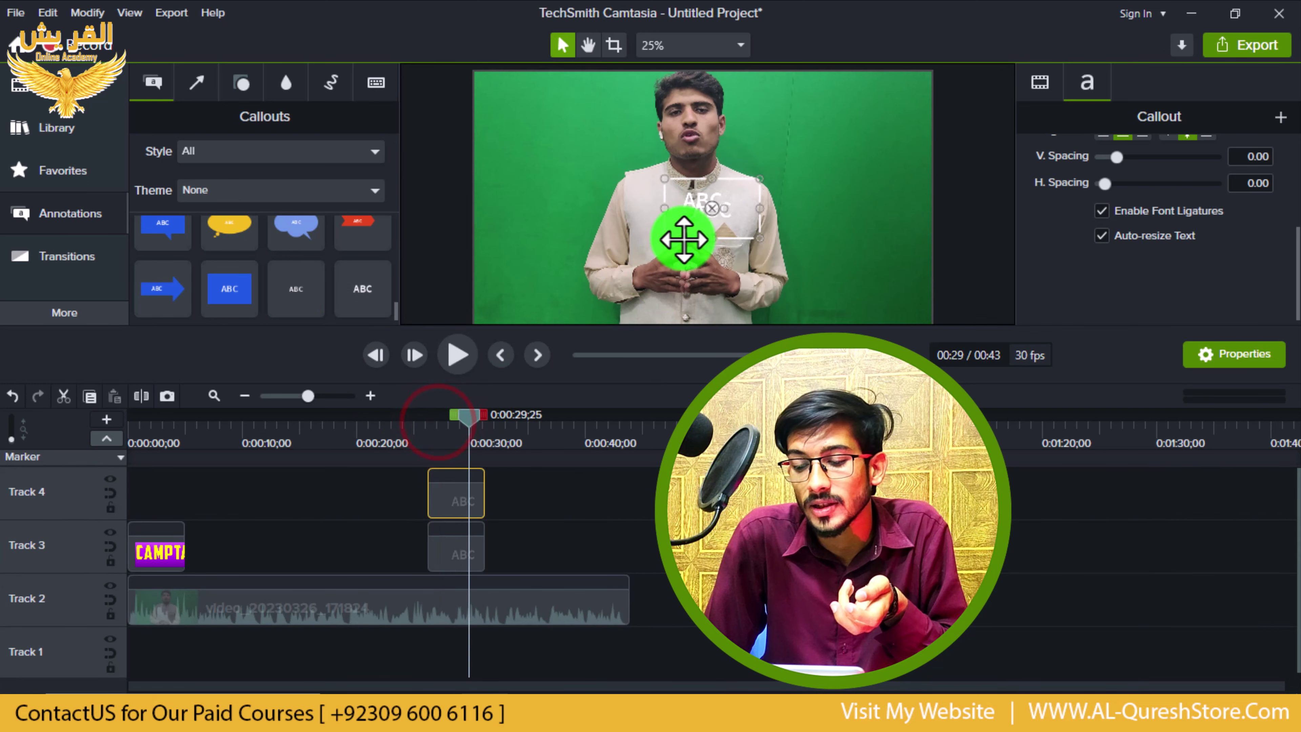
scroll(705, 210, up, 5)
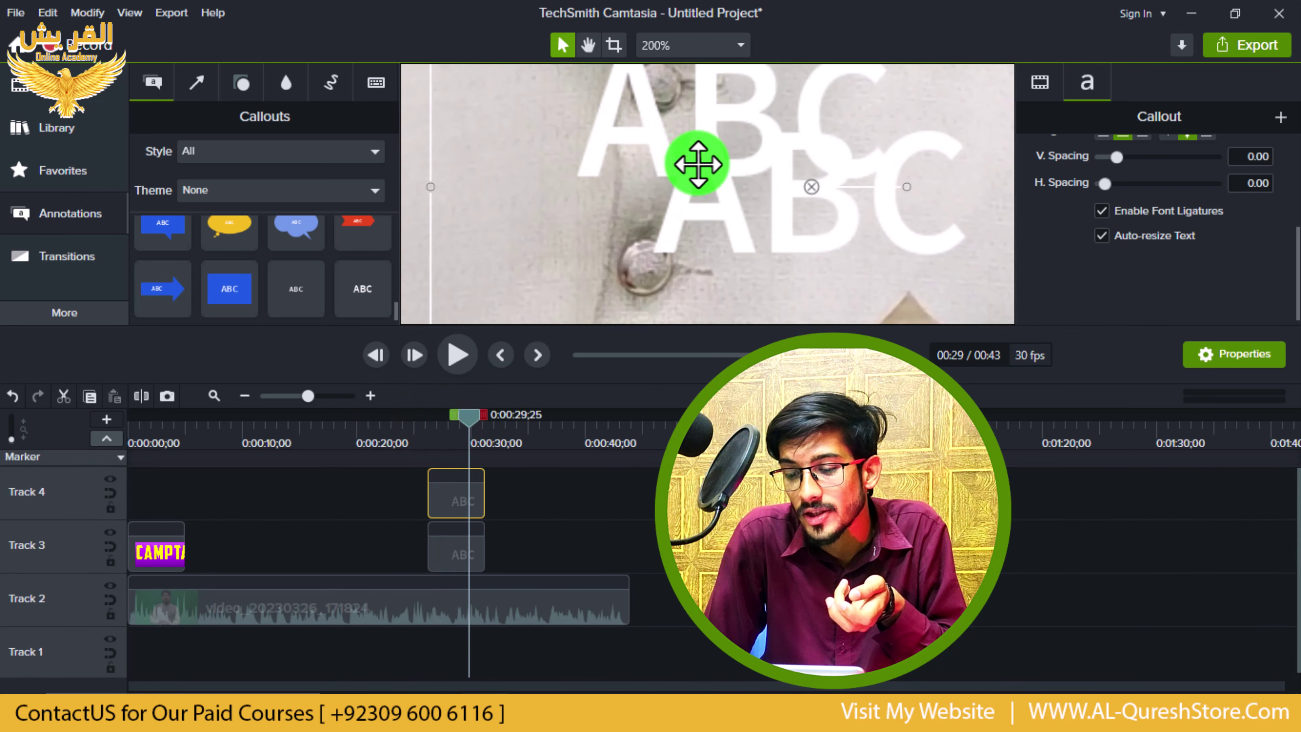
scroll(706, 132, down, 3)
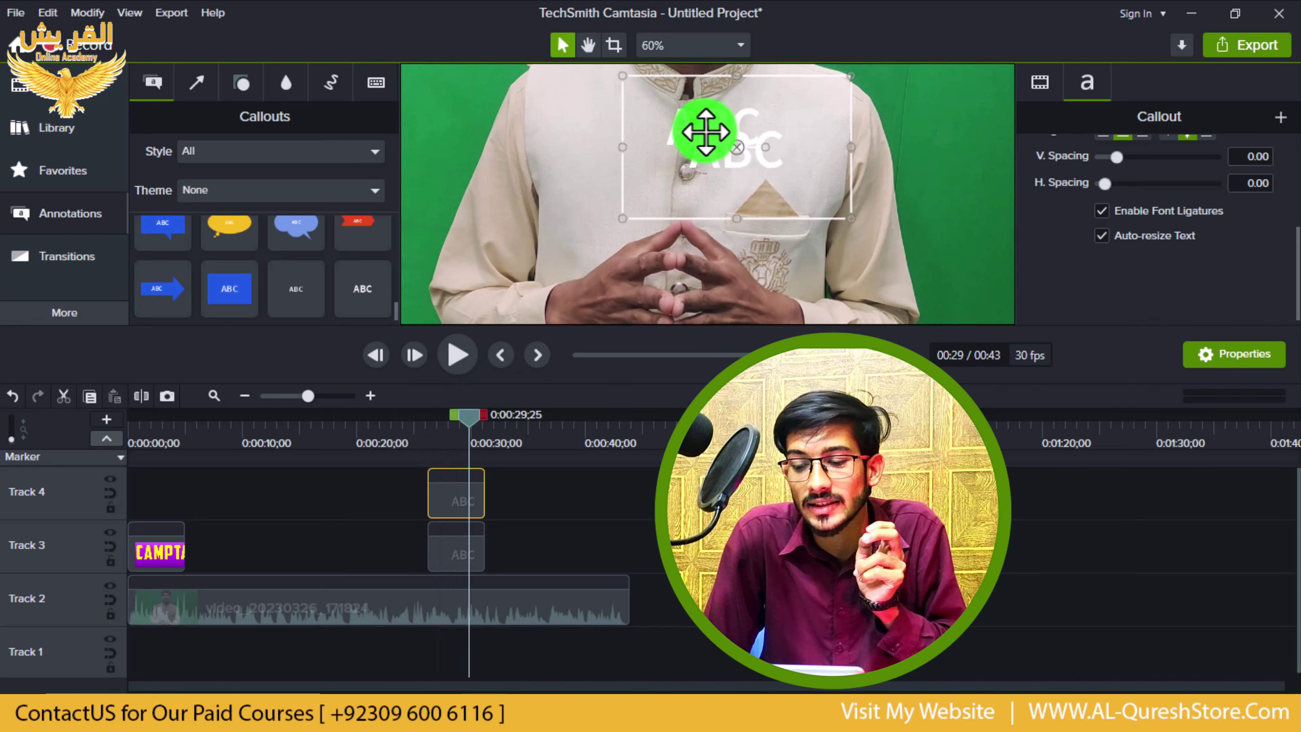
scroll(706, 133, down, 2)
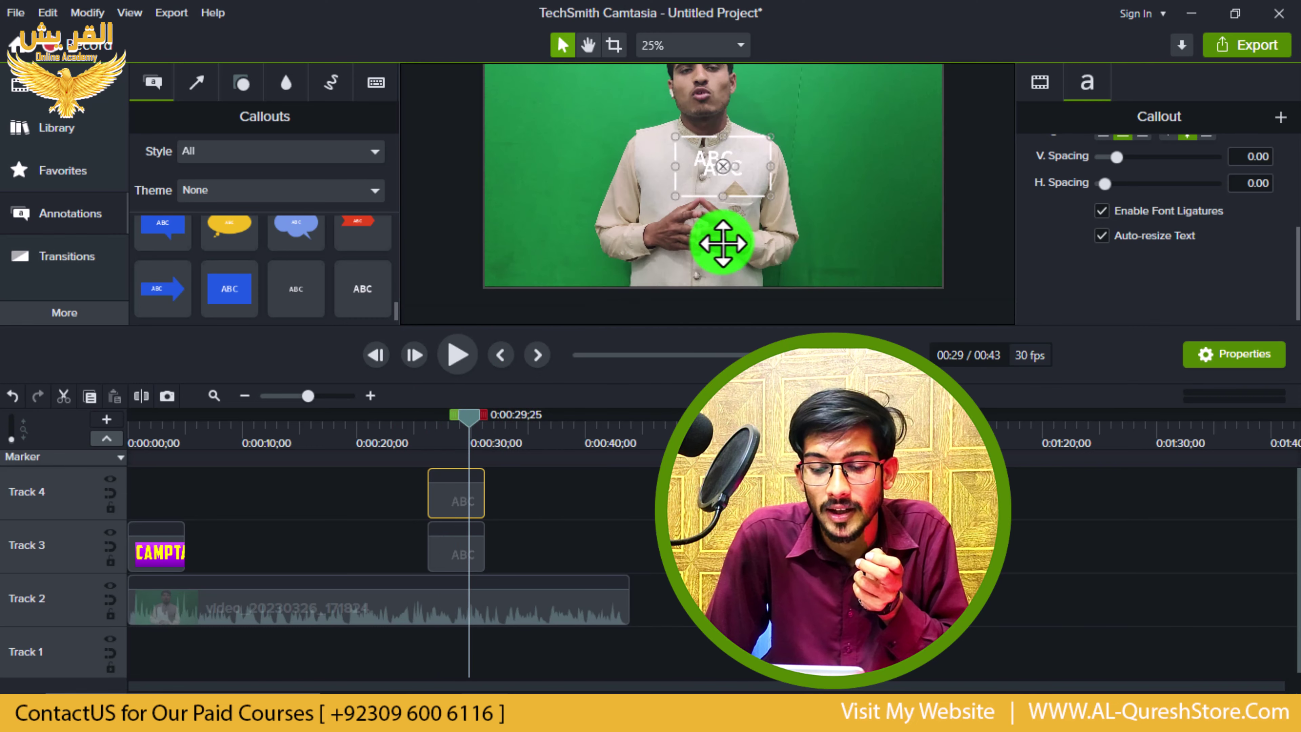
scroll(305, 281, down, 3)
scroll(307, 271, down, 5)
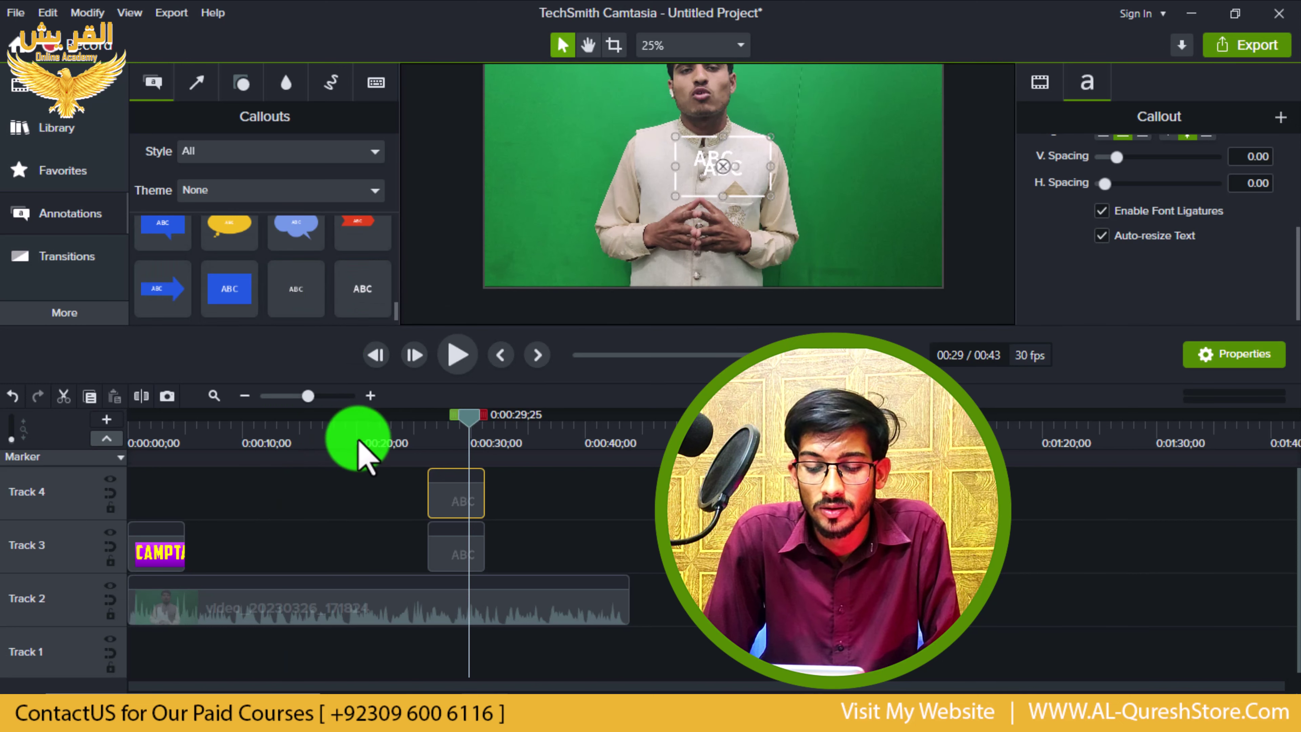
Deselect the callout and browse the Arrows & Lines annotations.
click(365, 493)
click(200, 85)
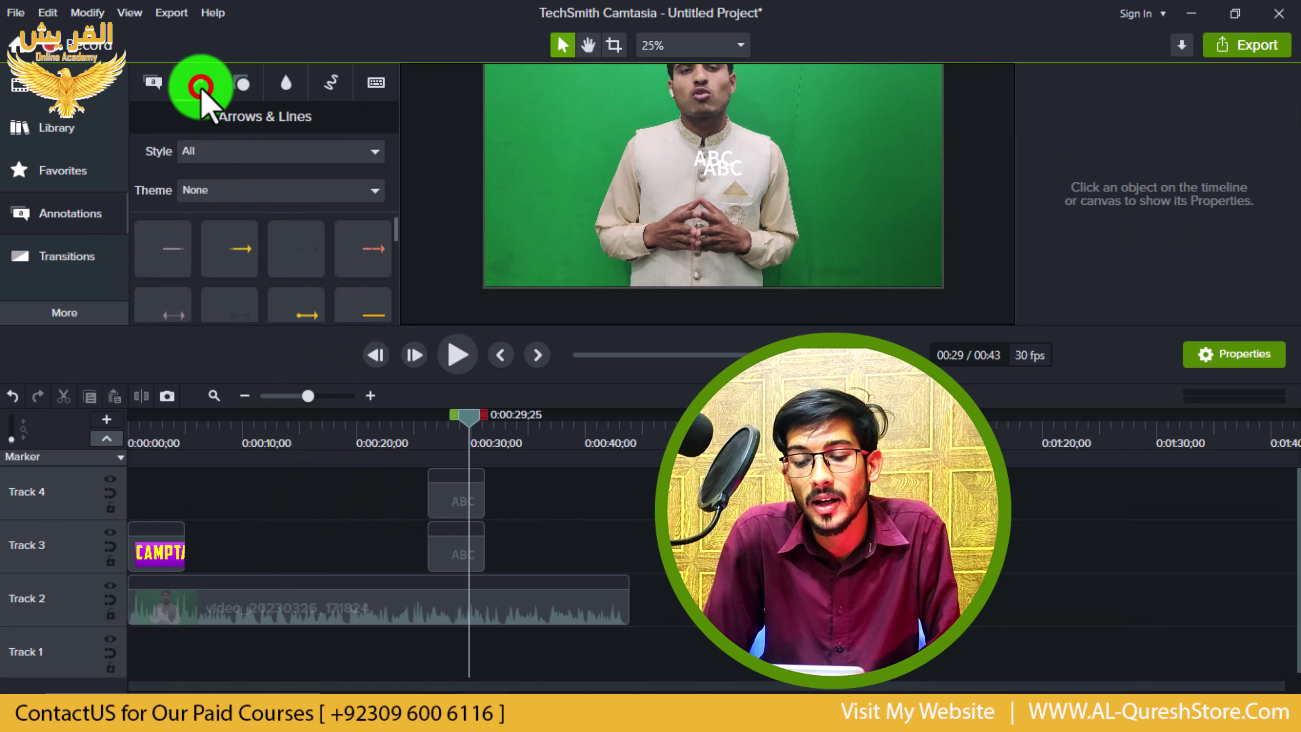
click(257, 239)
click(294, 303)
scroll(290, 296, down, 1)
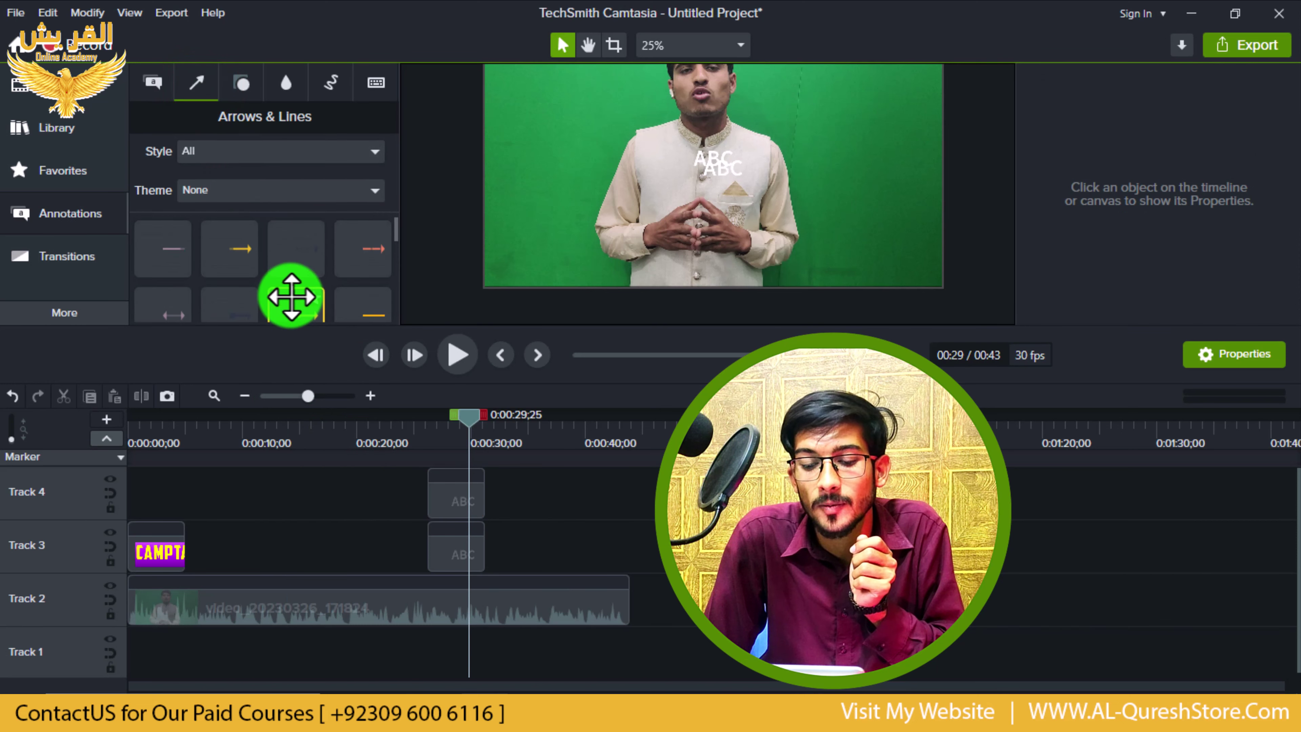
click(199, 86)
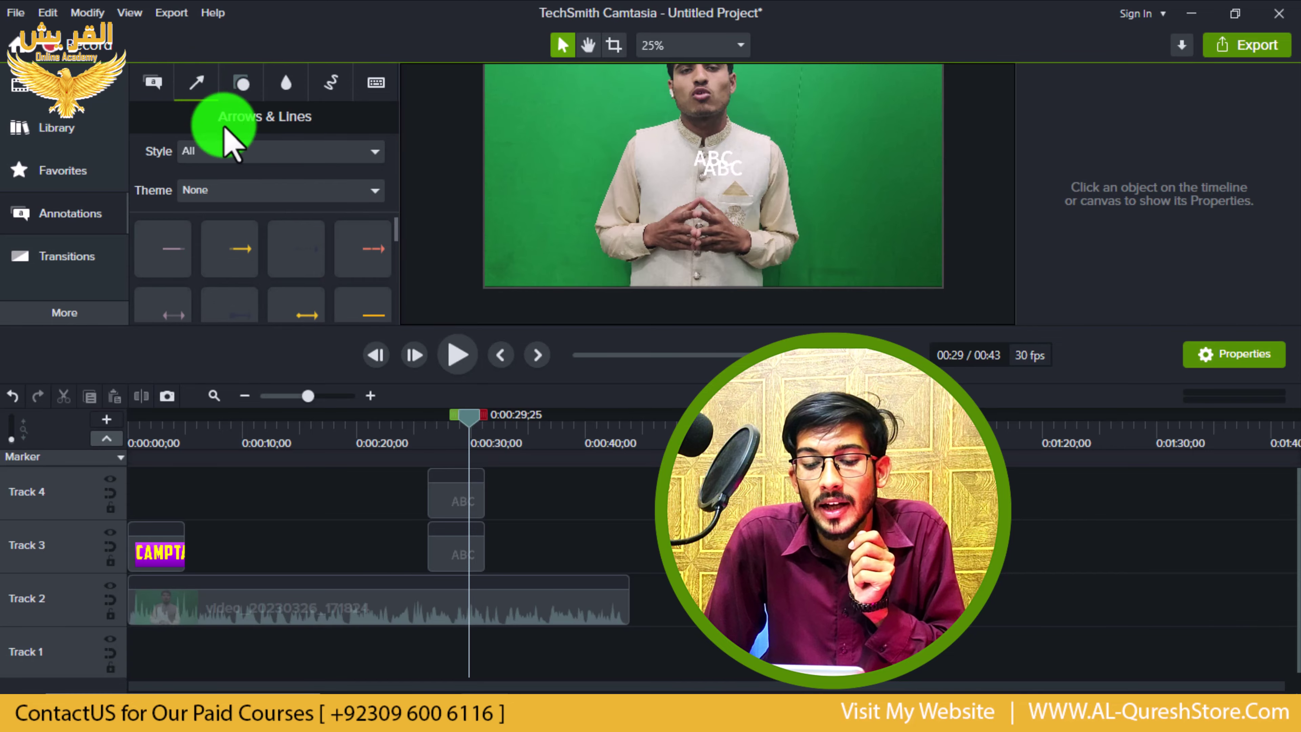
Browse the Arrows & Lines annotations and the available Shapes annotations.
click(219, 152)
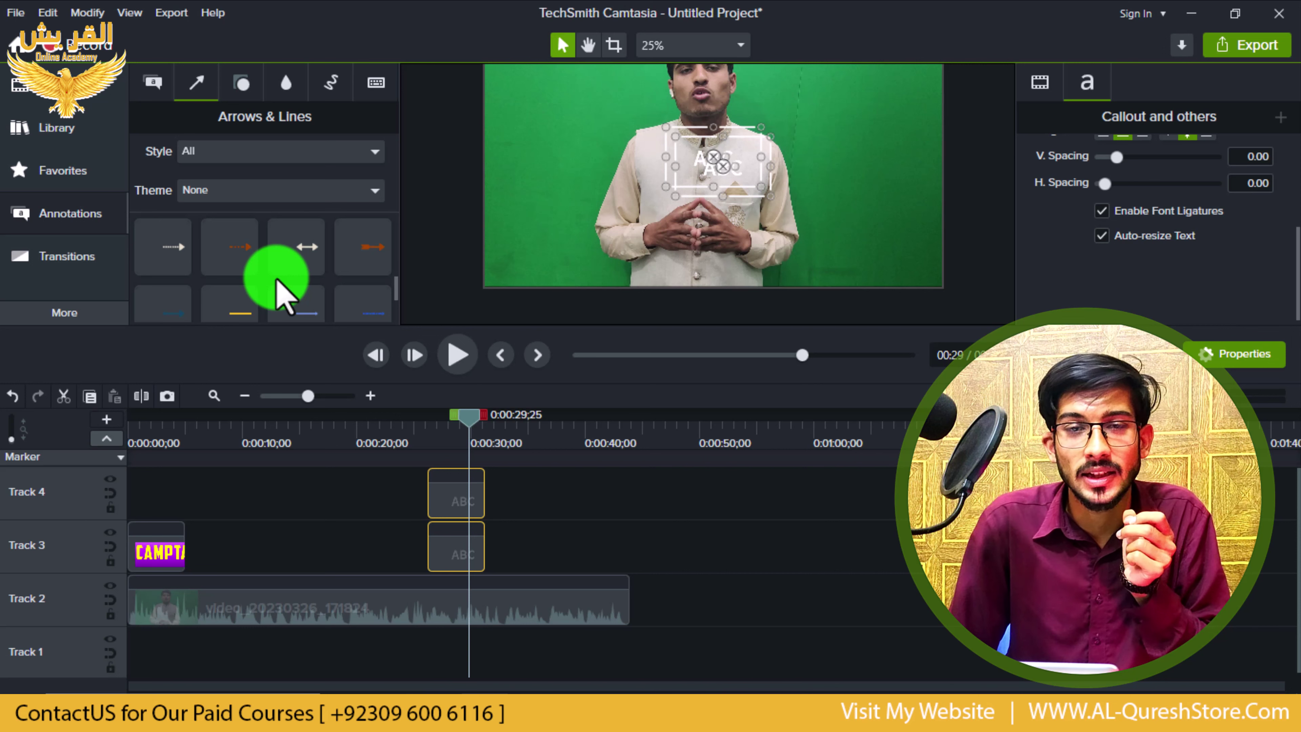
click(279, 295)
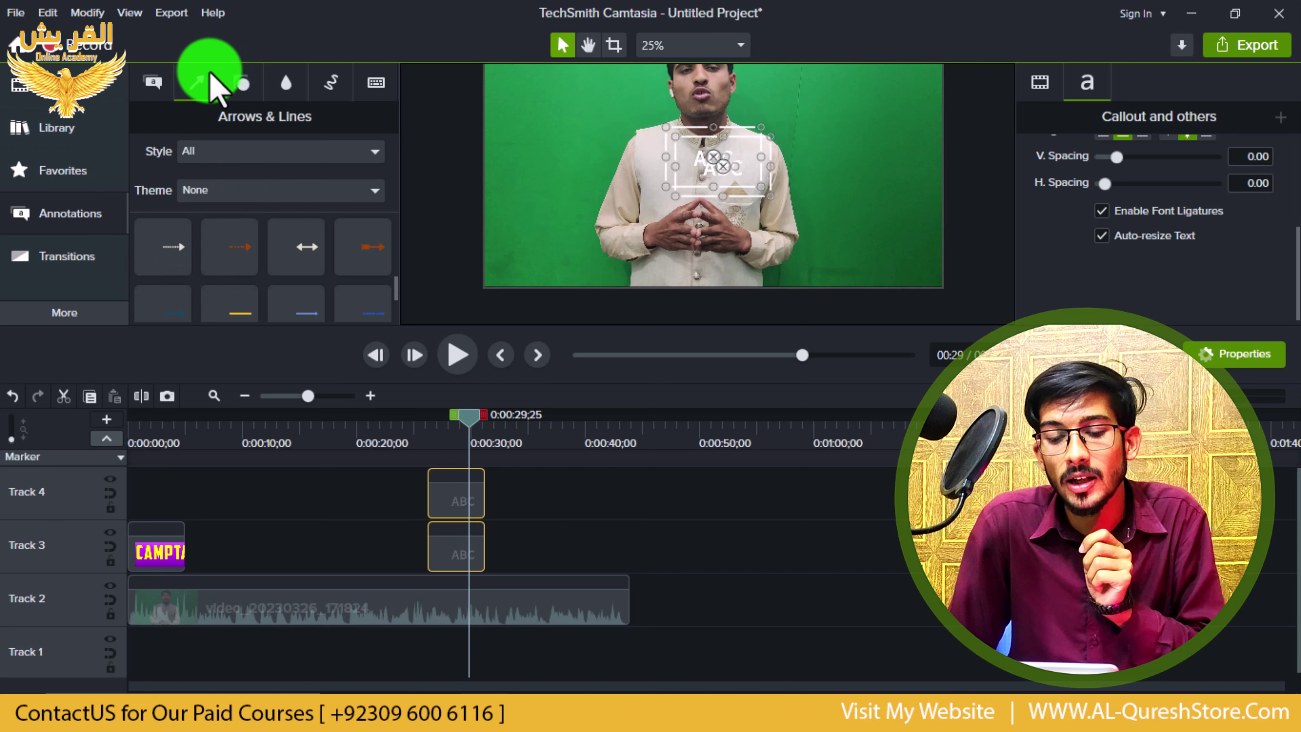
click(242, 82)
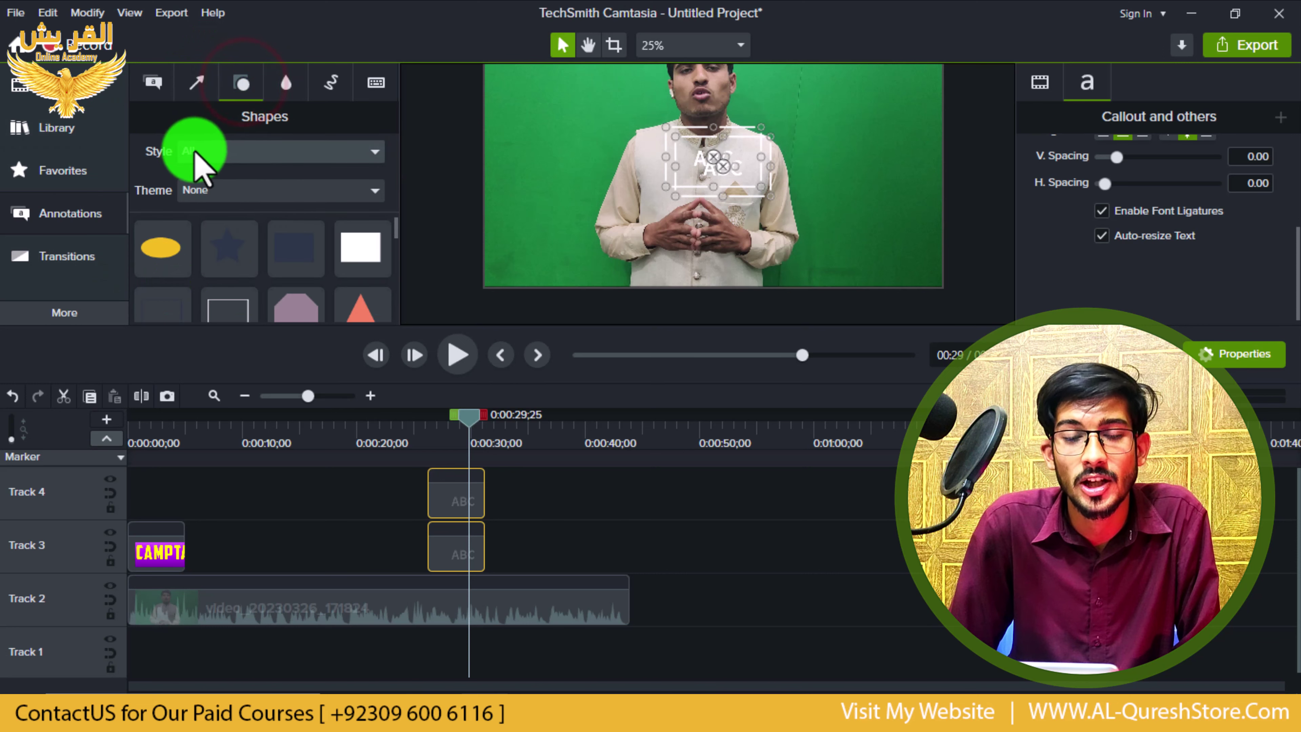
scroll(235, 290, down, 1)
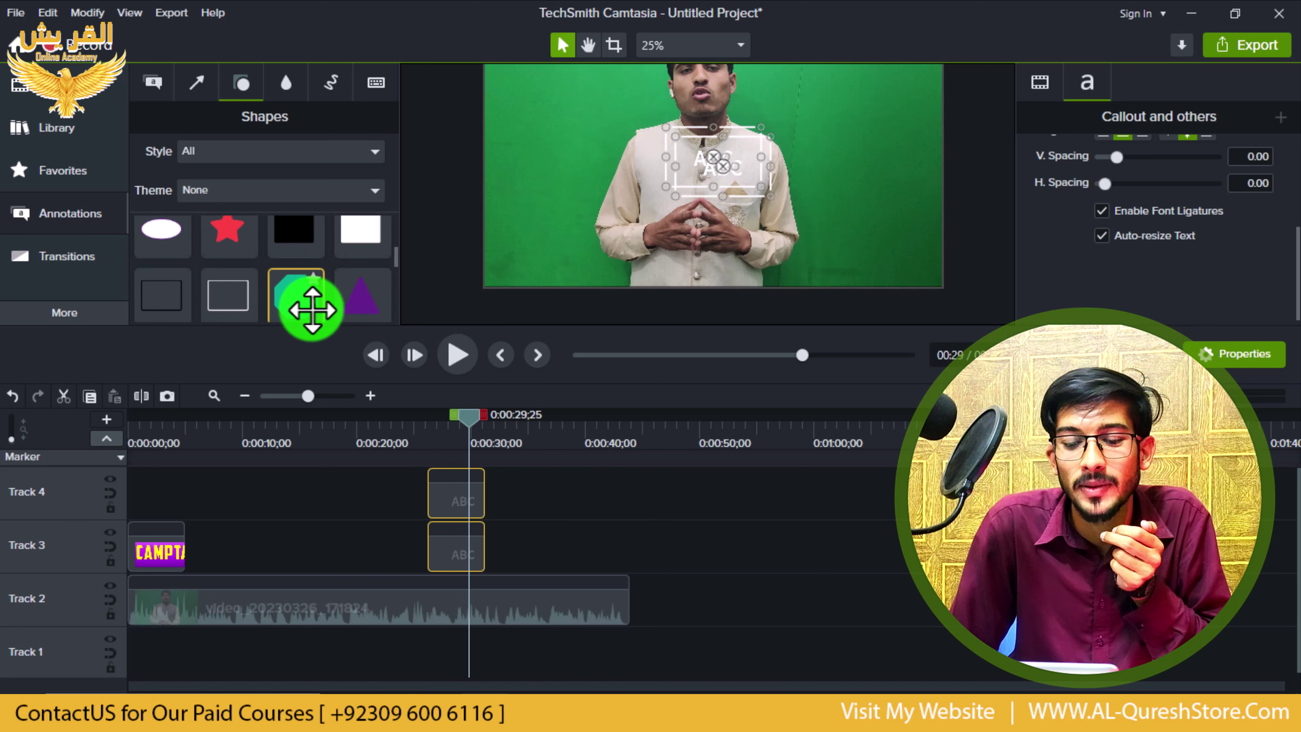
scroll(308, 307, up, 1)
scroll(305, 302, down, 1)
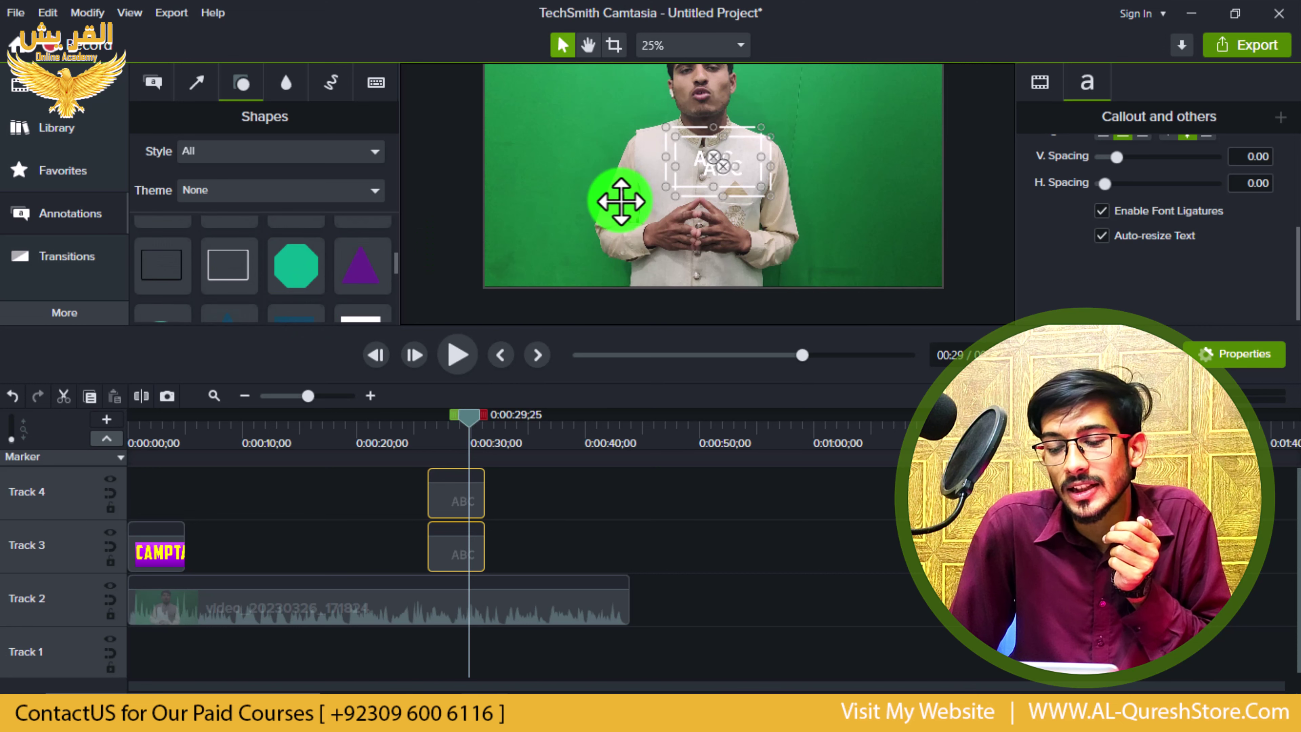
scroll(618, 198, down, 2)
Fit the whole video frame in the canvas at 22% zoom and deselect the two ABC callouts.
click(676, 45)
click(666, 95)
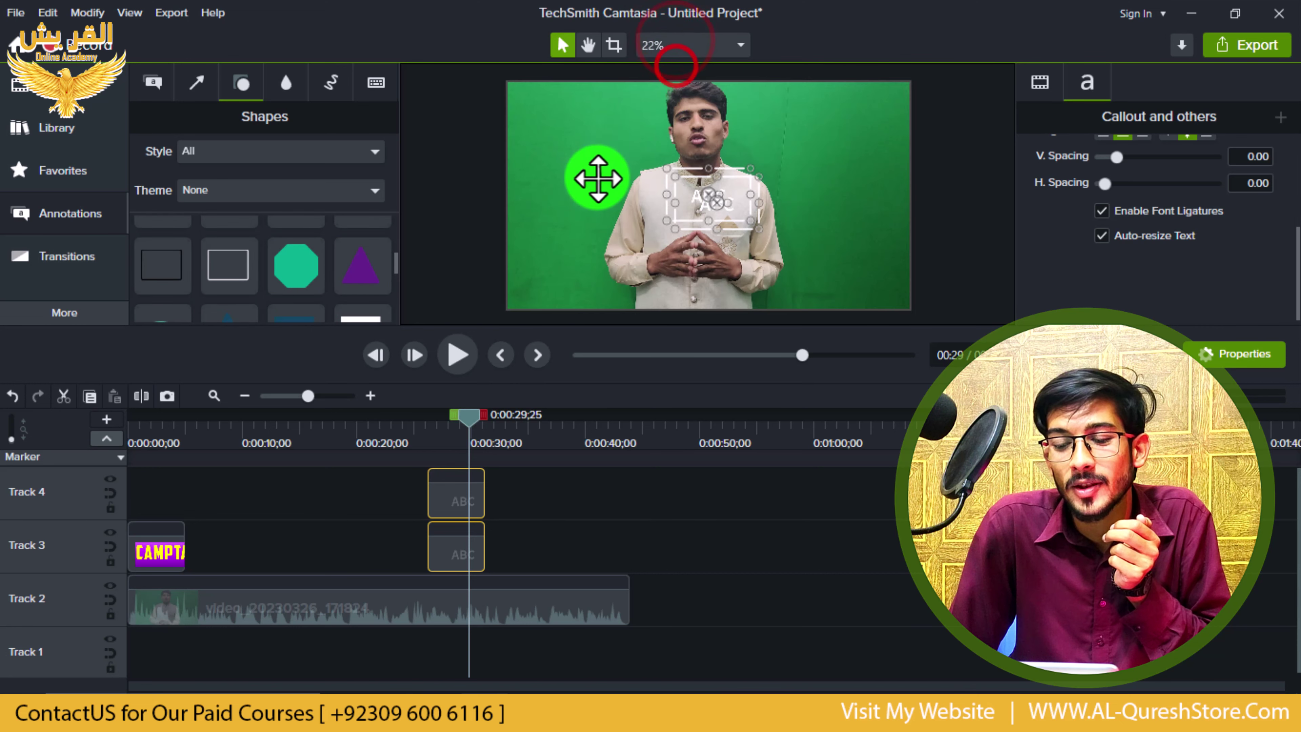
click(470, 192)
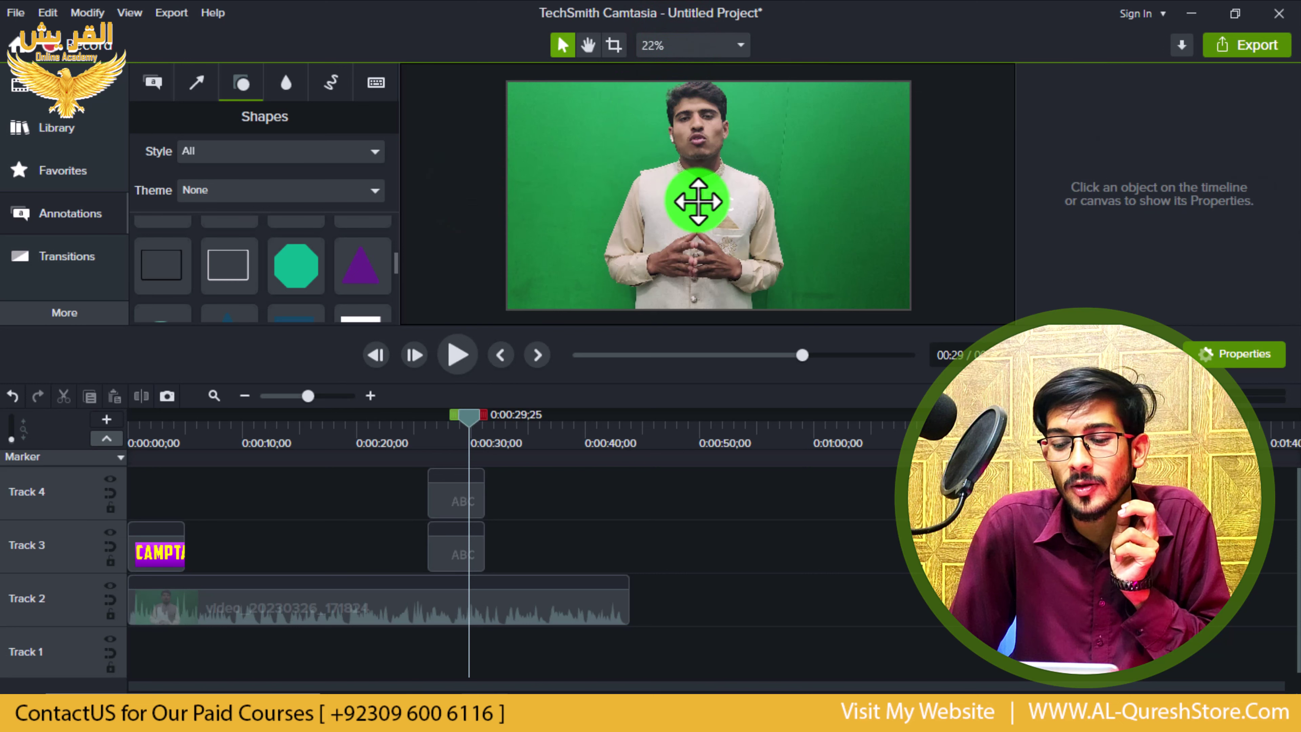
click(709, 205)
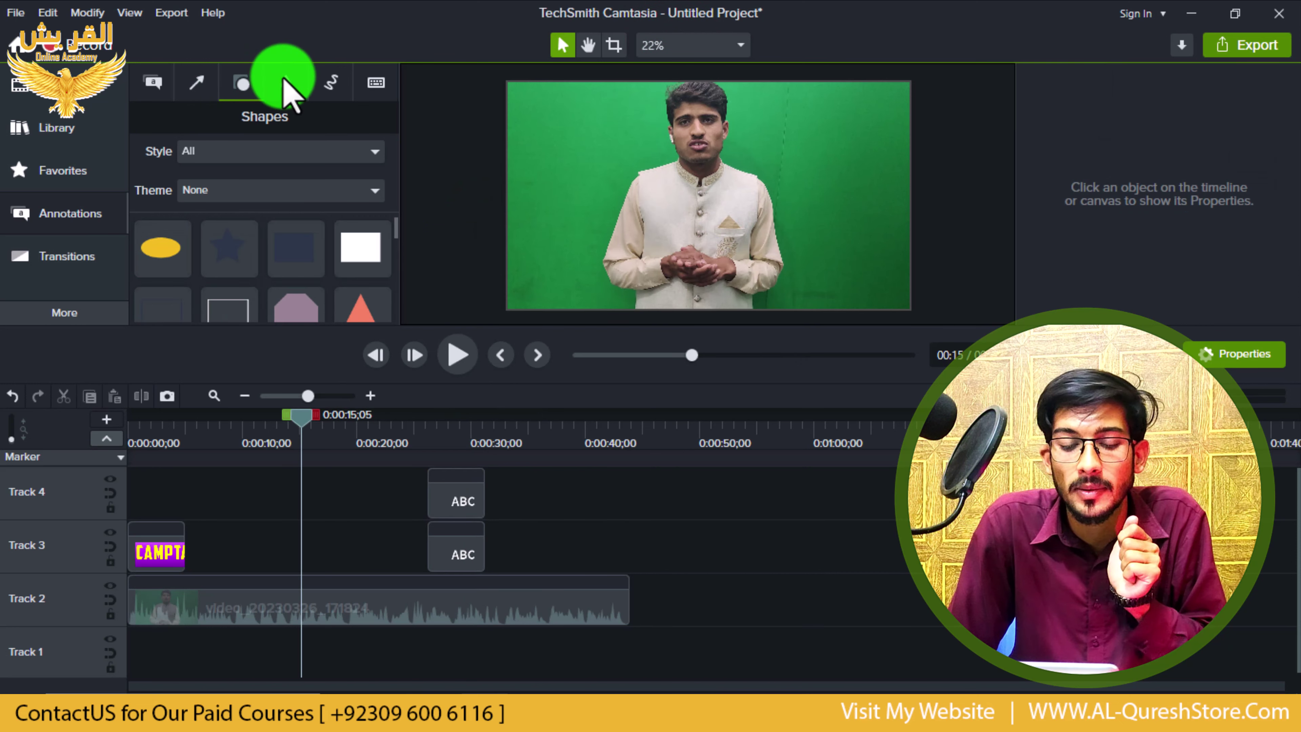
Show the Blur & Highlight annotations, go to 0:00:01;18 and delete the purple CAMPTASIA callout from Track 3.
click(283, 78)
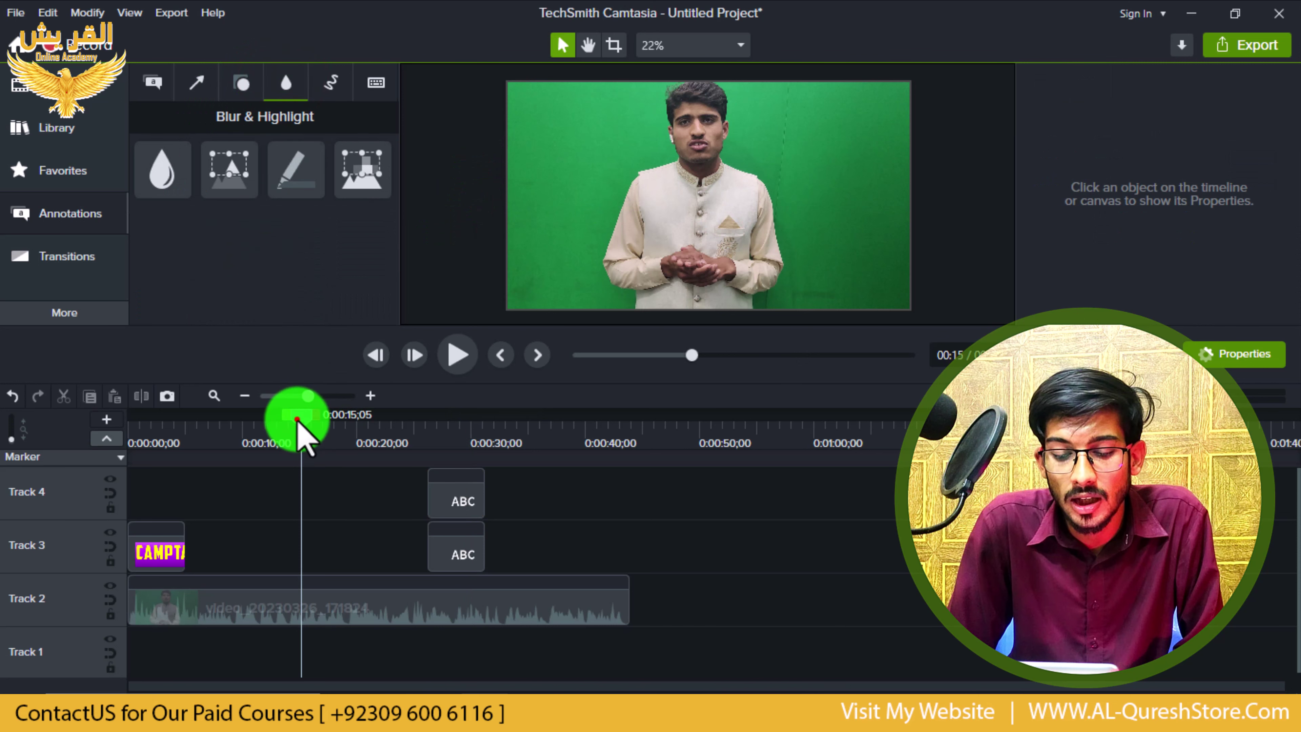
drag(297, 419, 361, 532)
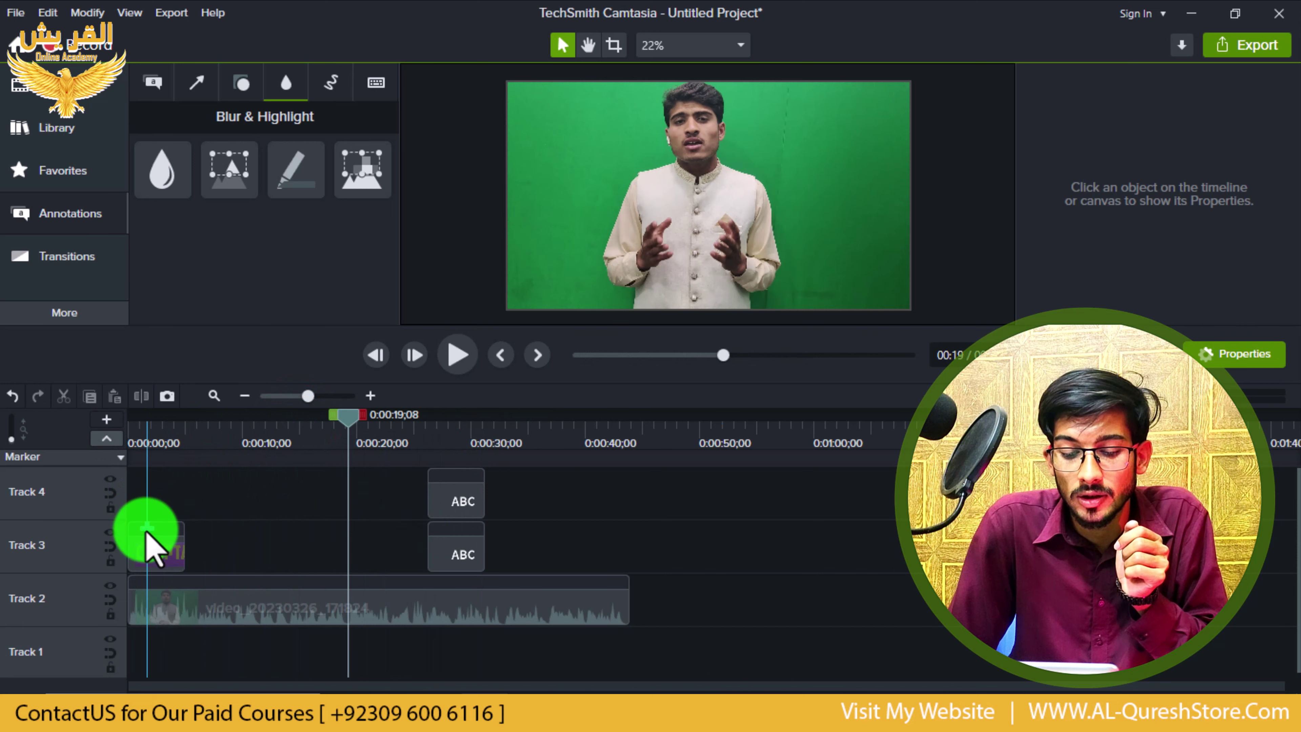
click(148, 529)
click(153, 425)
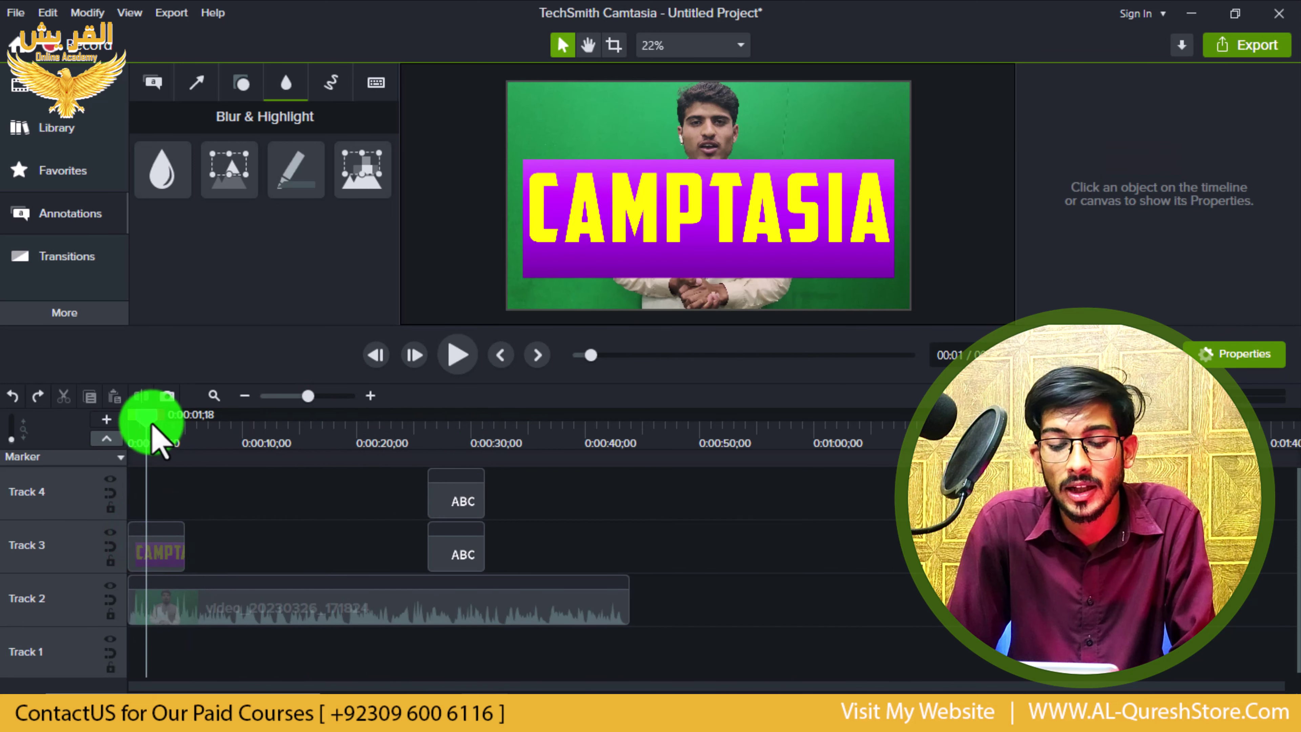
click(789, 218)
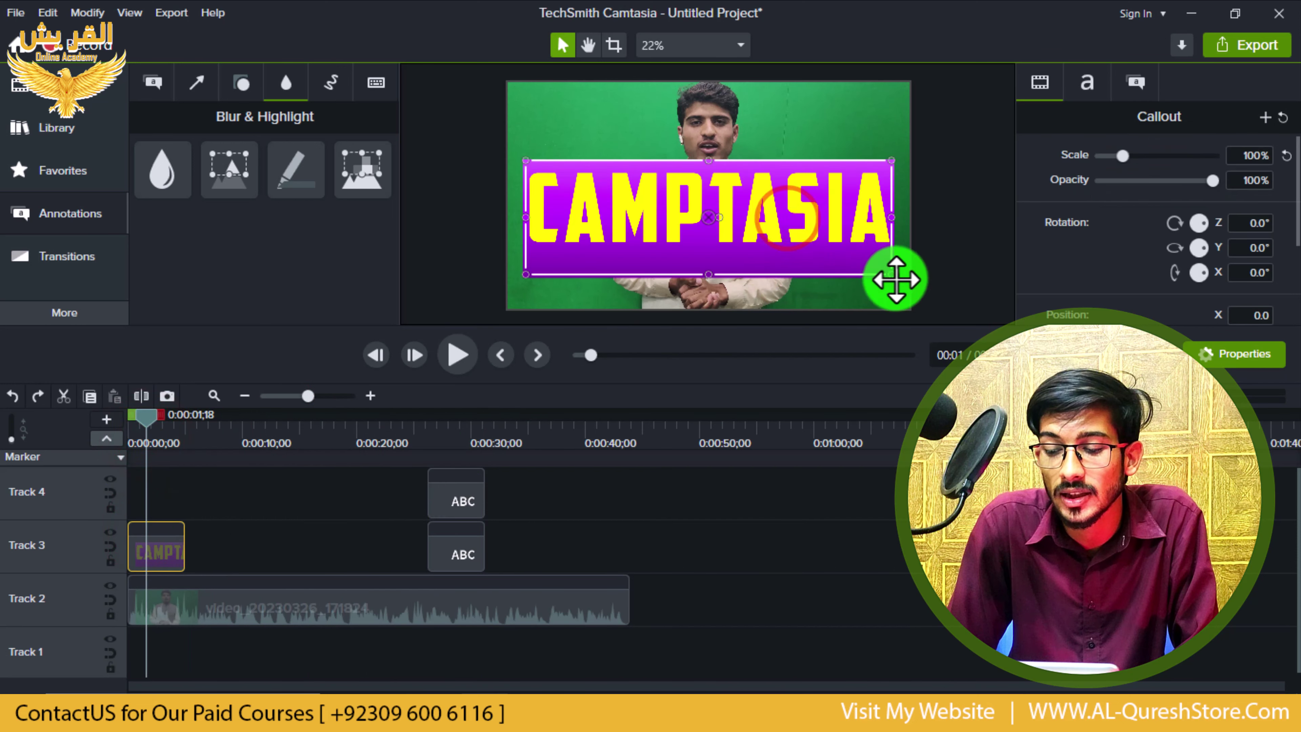
key(Delete)
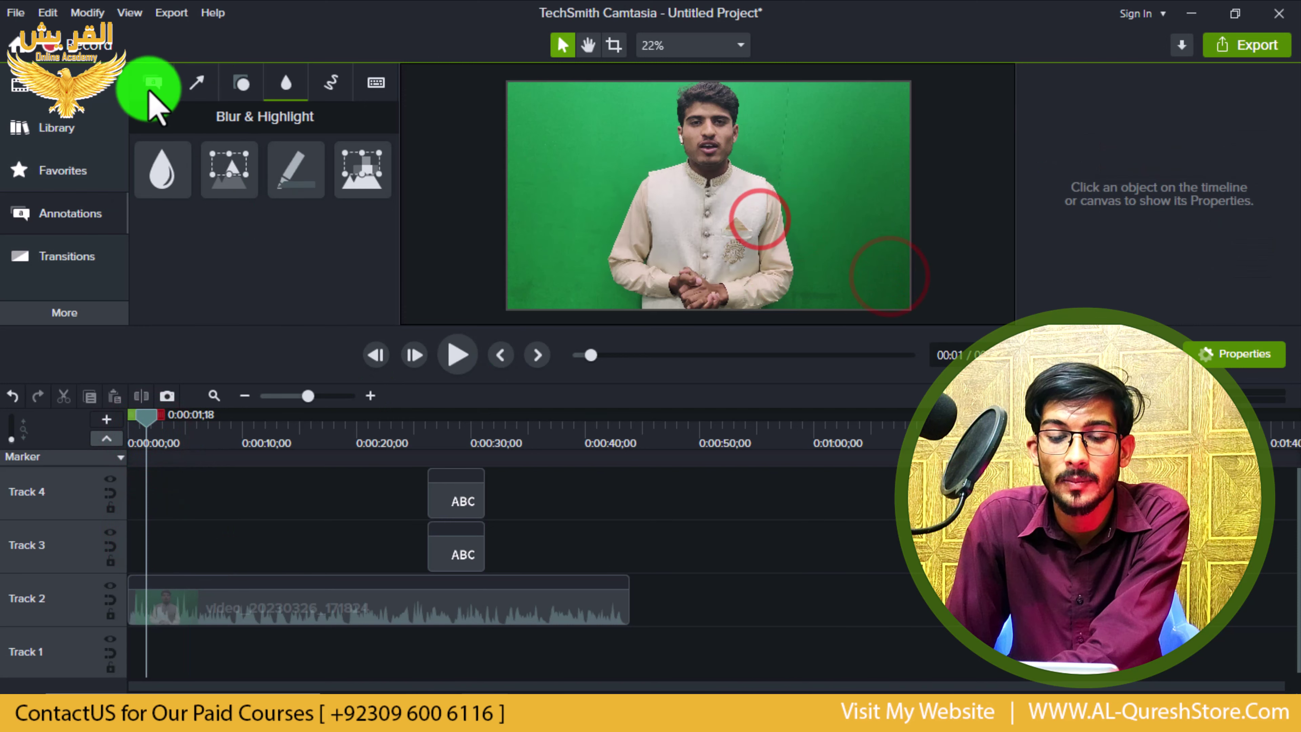
Add the larger plain ABC text callout near the start of Track 3 and replace its text with "Camptasia" at 0:00:05;20.
click(153, 82)
drag(362, 288, 146, 550)
click(193, 416)
double_click(716, 195)
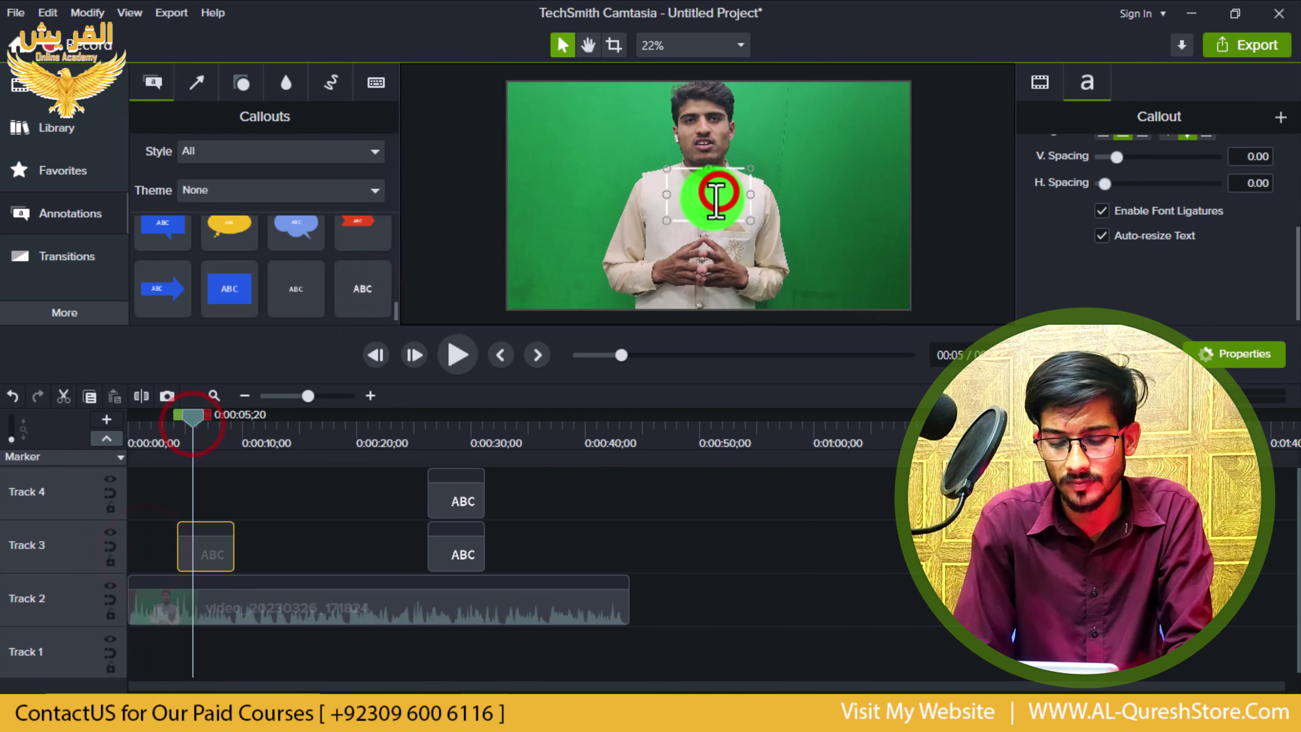
Colour the Camptasia text red, place it in the upper-left corner of the video frame and deselect it.
click(1040, 81)
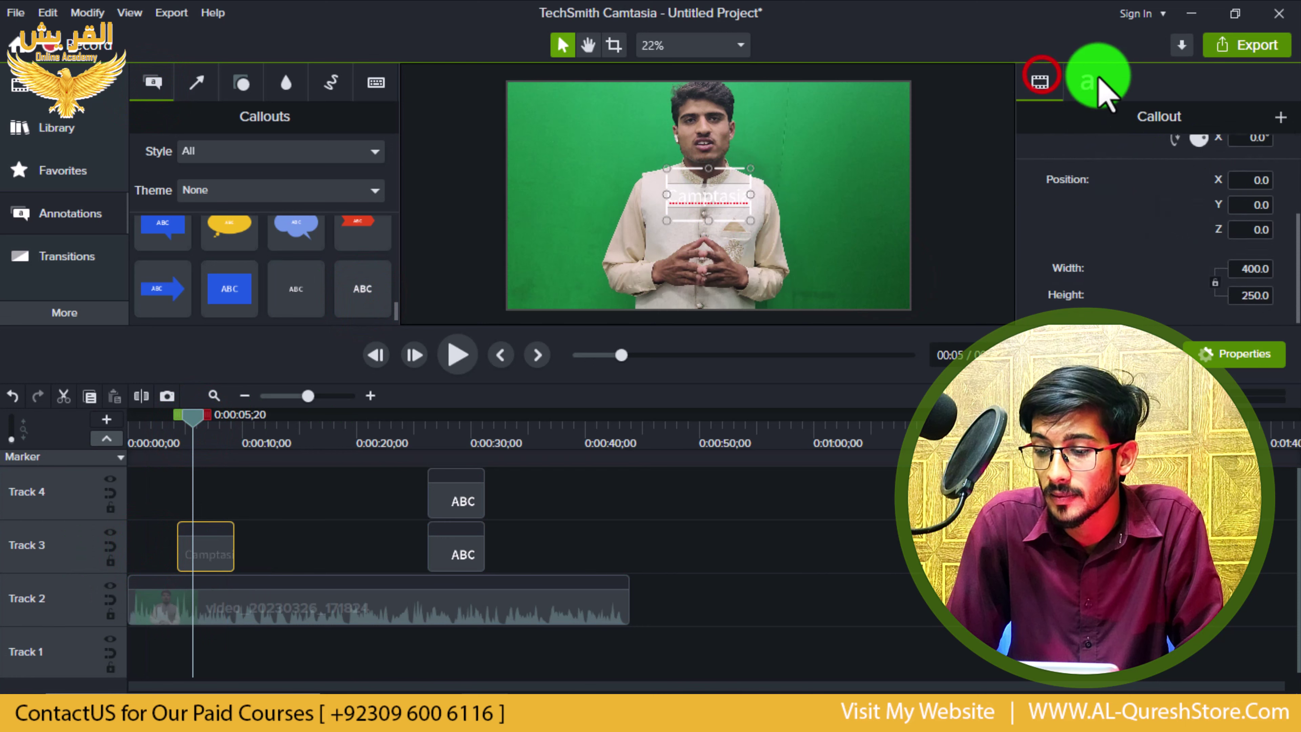
click(1090, 81)
click(1252, 215)
drag(1262, 323, 1263, 408)
click(821, 209)
drag(659, 183, 535, 131)
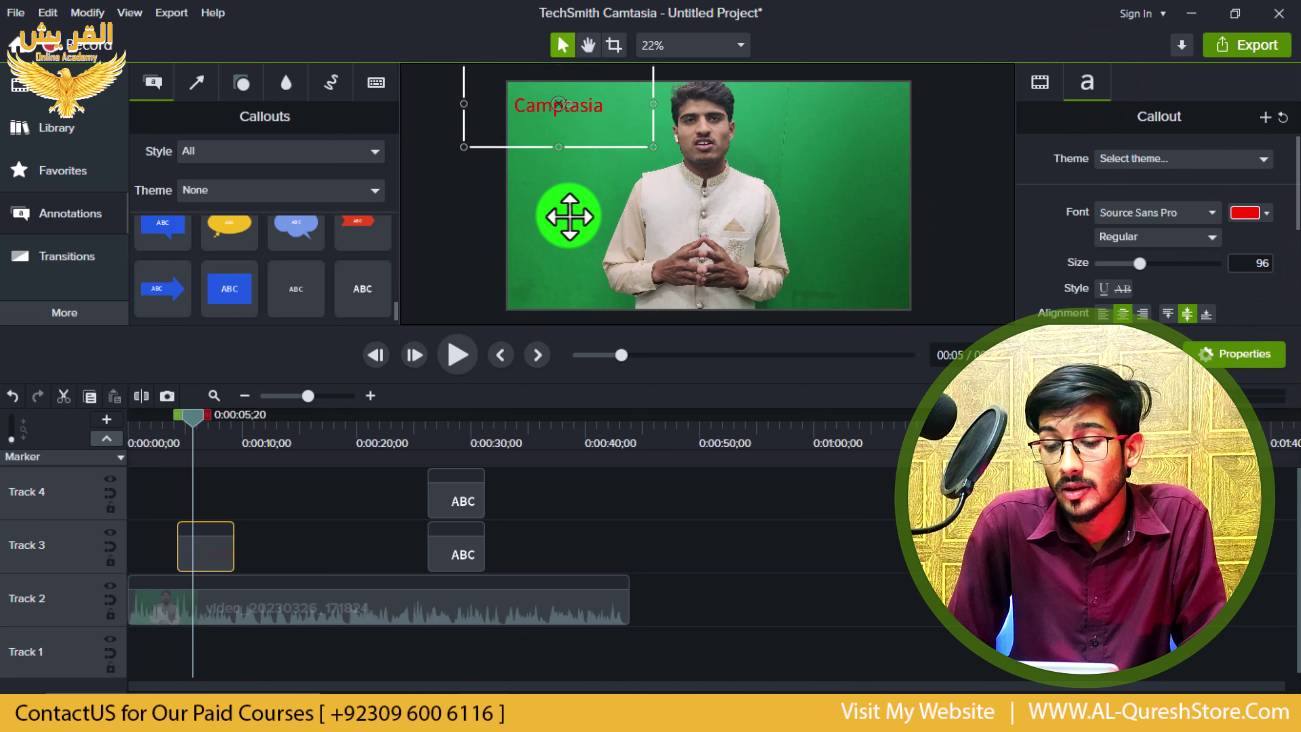
click(481, 214)
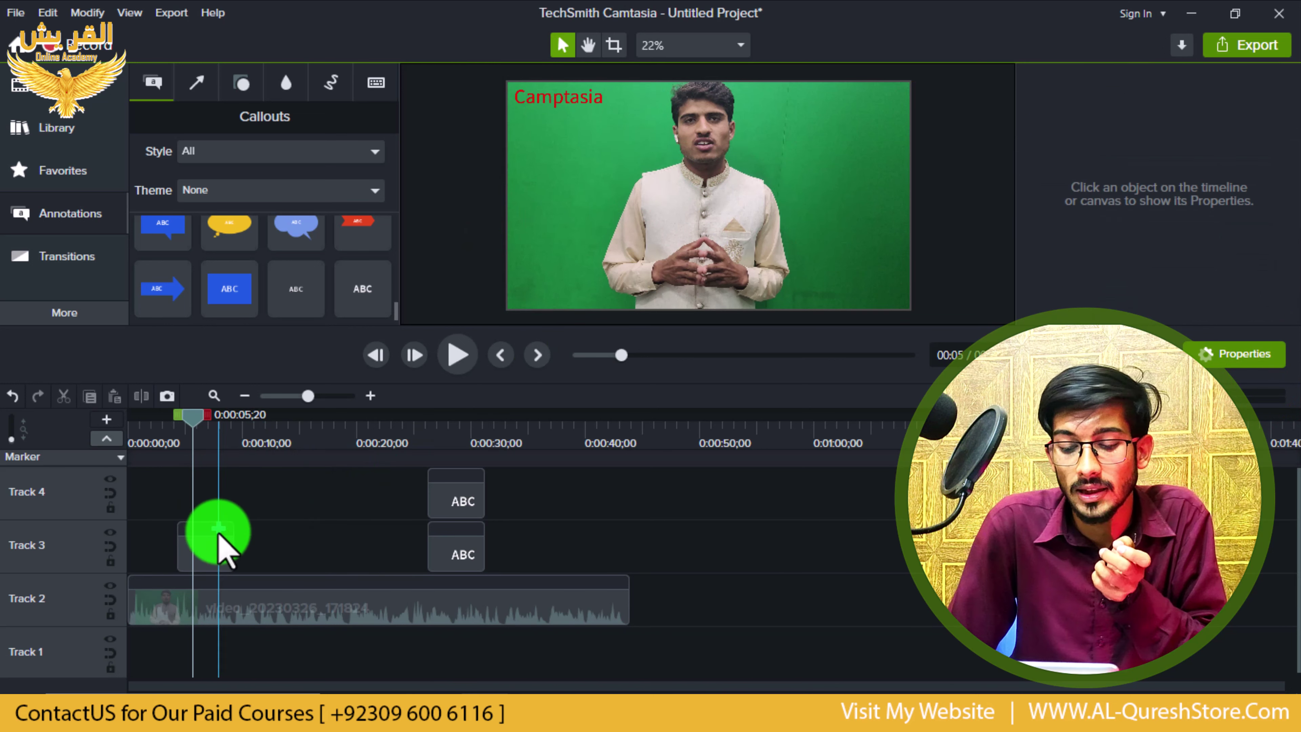
click(202, 556)
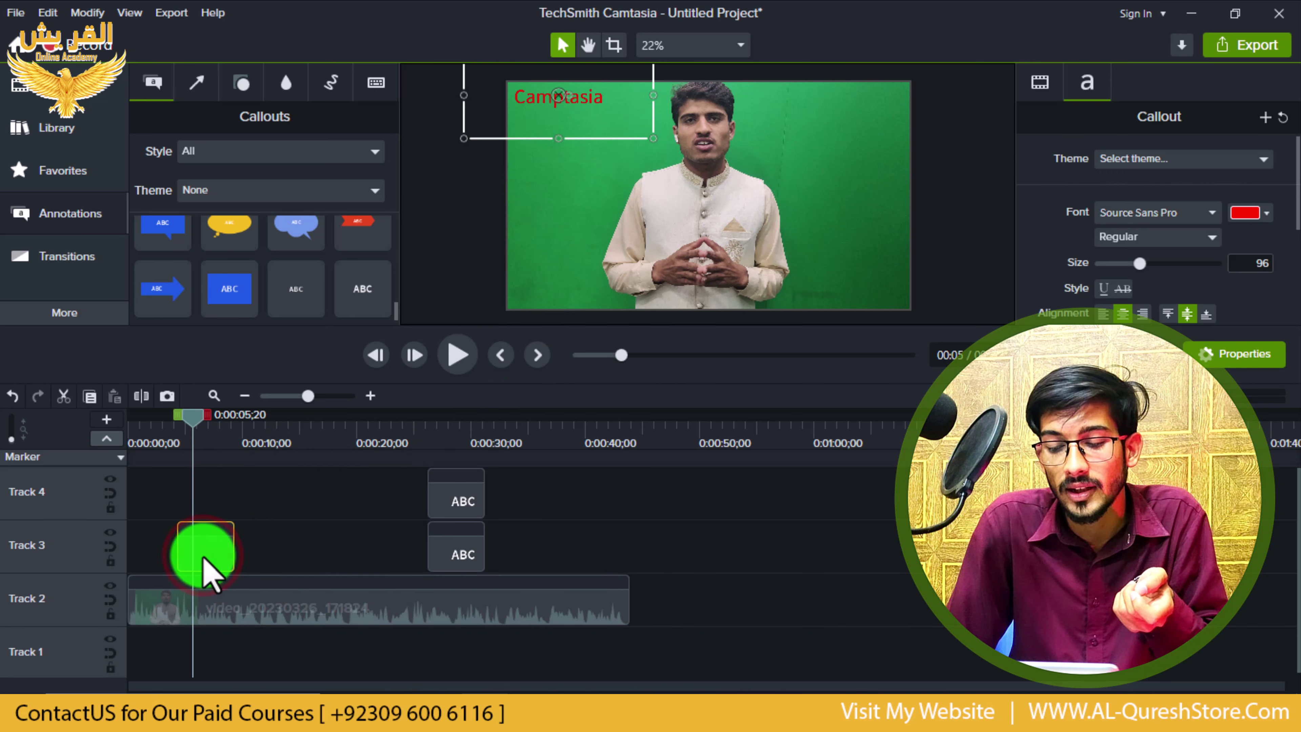
click(301, 538)
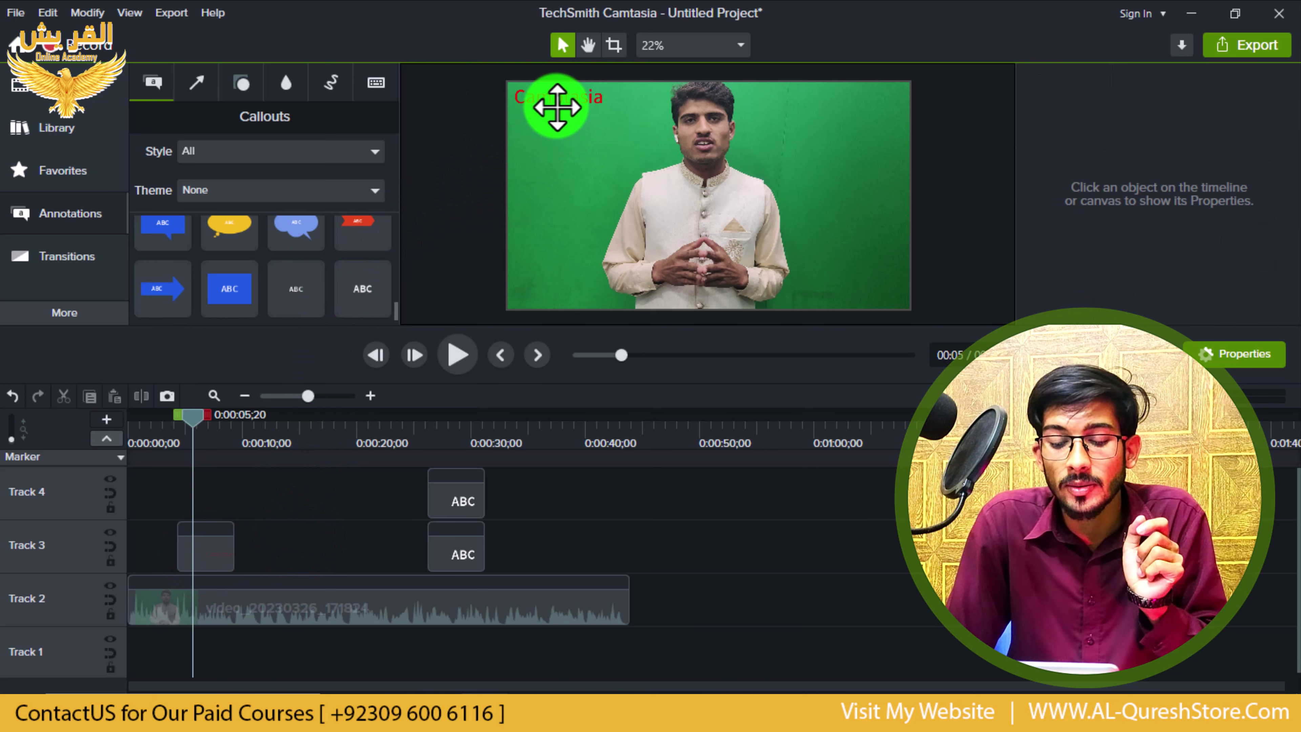
Add a Blur annotation on Track 4 above the Camptasia callout and extend both clips to about 0:00:13.
click(266, 84)
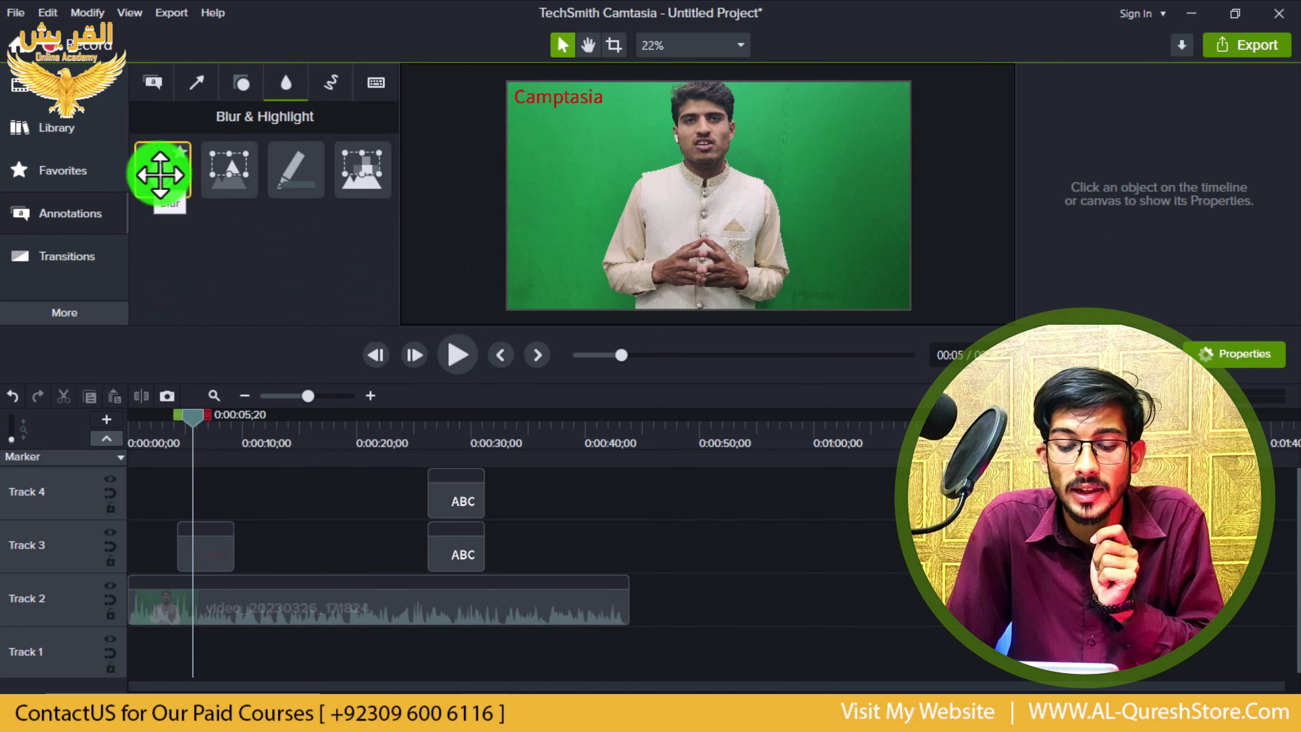
drag(160, 174, 275, 484)
click(199, 494)
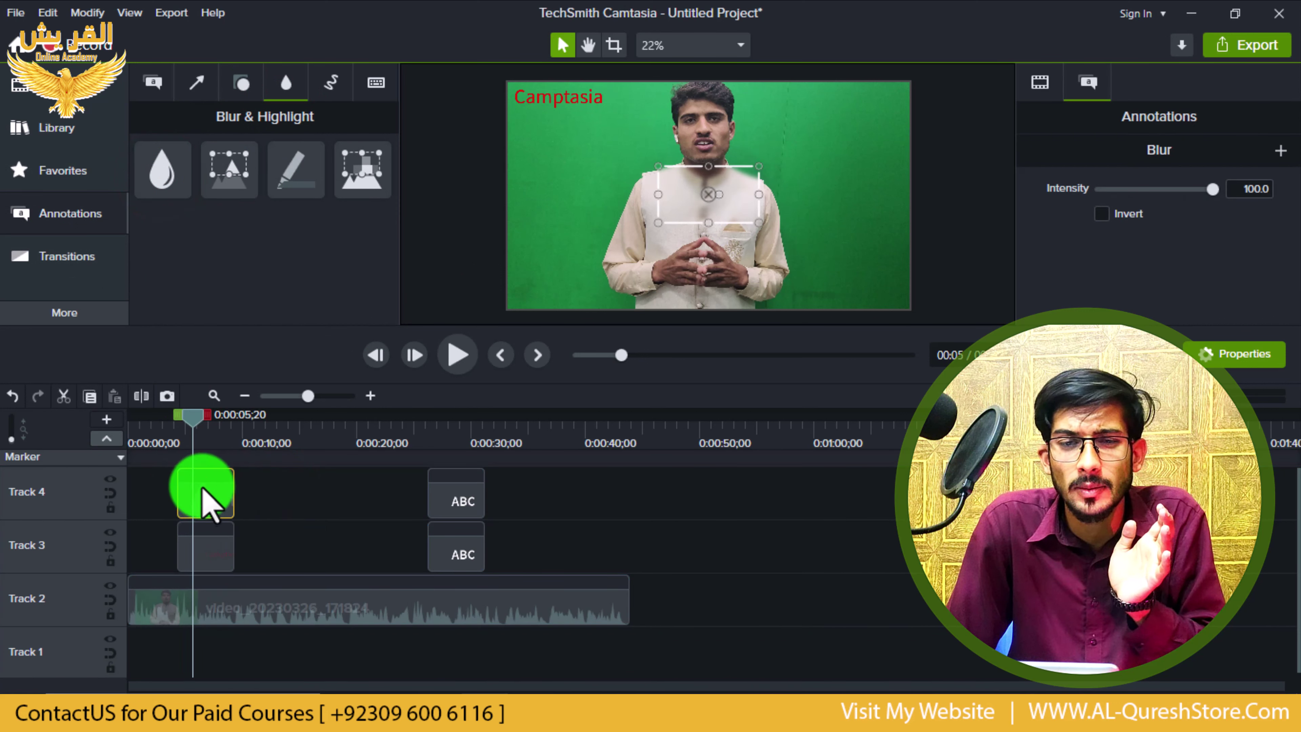
drag(228, 547, 280, 554)
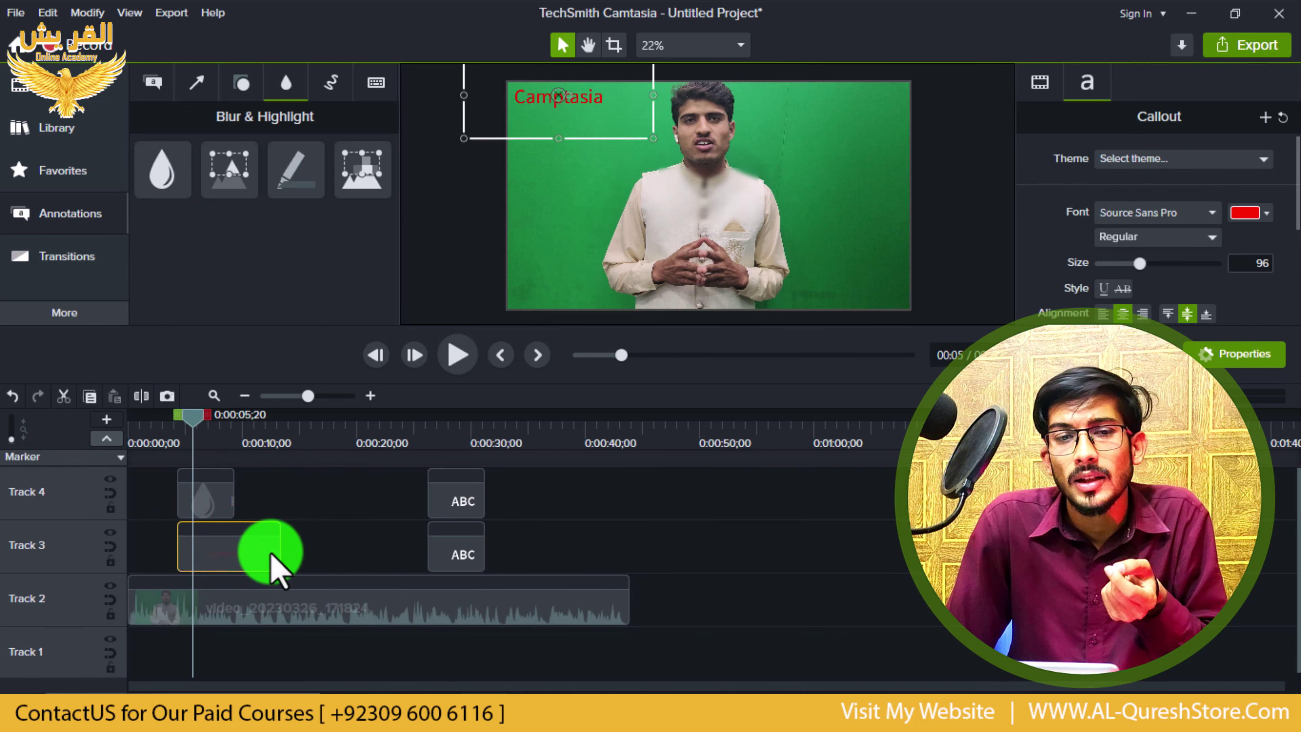
drag(234, 496, 281, 514)
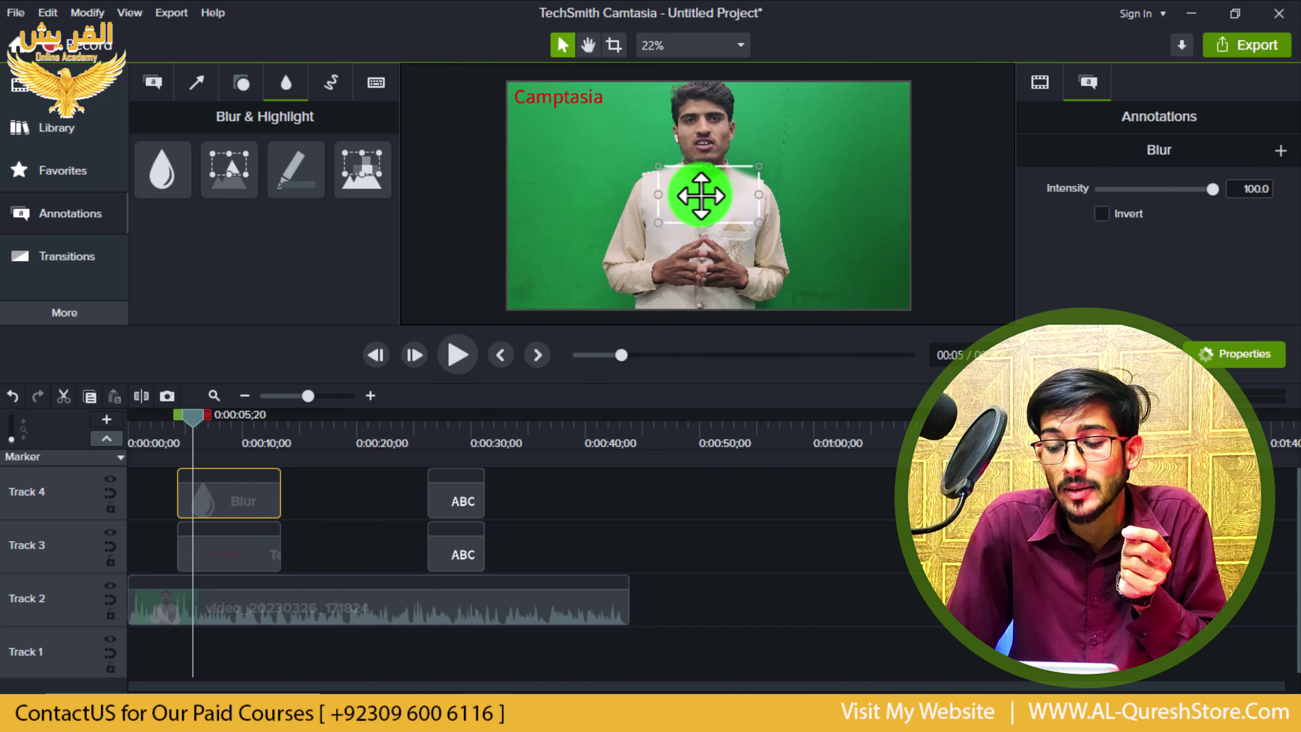
Move the blur area over the Camptasia text in the upper-left corner of the frame and check the effect deselected.
drag(689, 192, 540, 97)
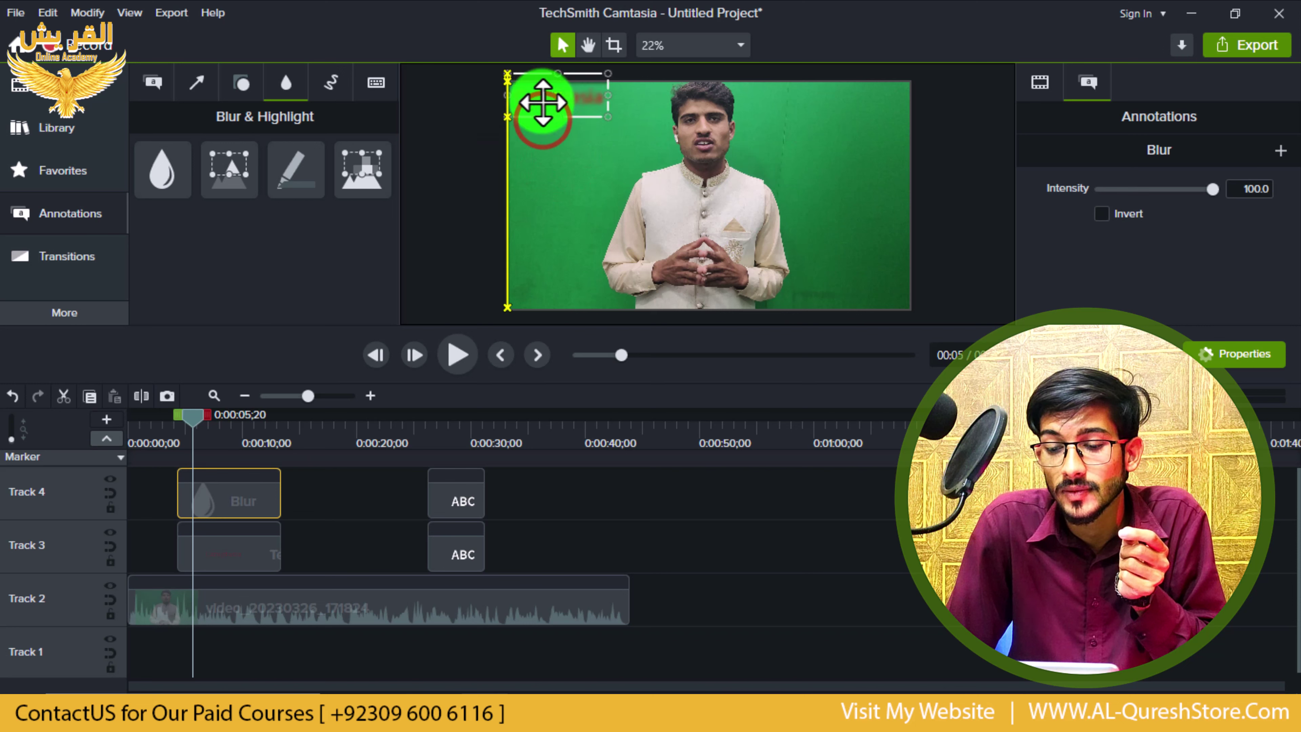
click(450, 151)
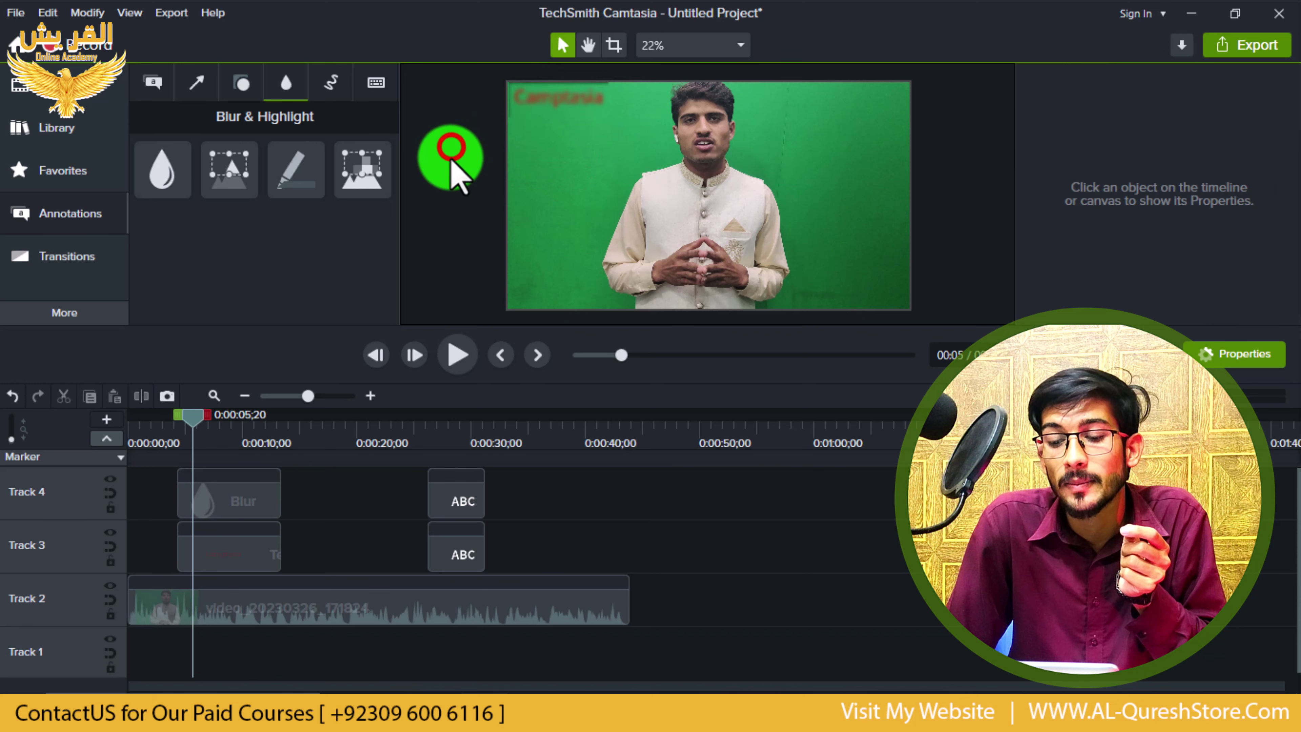
click(553, 99)
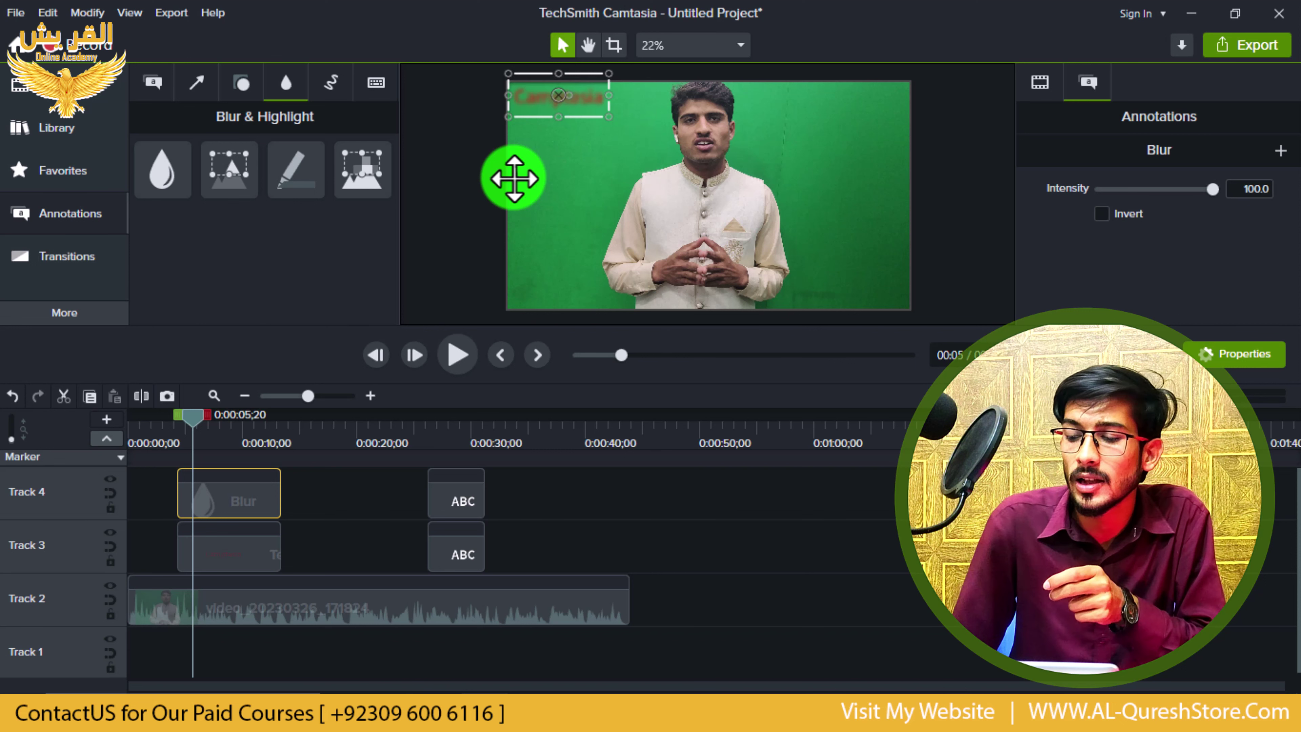
Invert the blur, examine the frame around the Camptasia text and switch the inversion off again.
click(1102, 213)
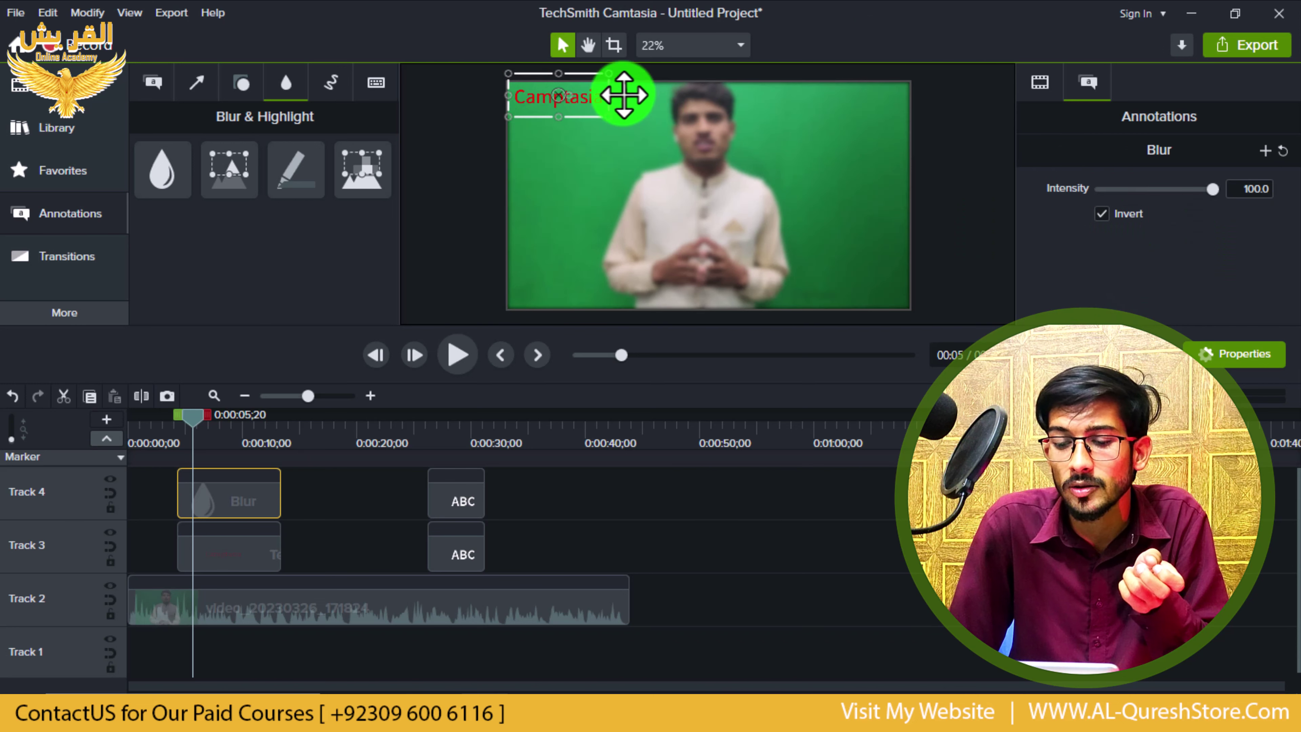
scroll(527, 94, up, 2)
scroll(527, 94, down, 1)
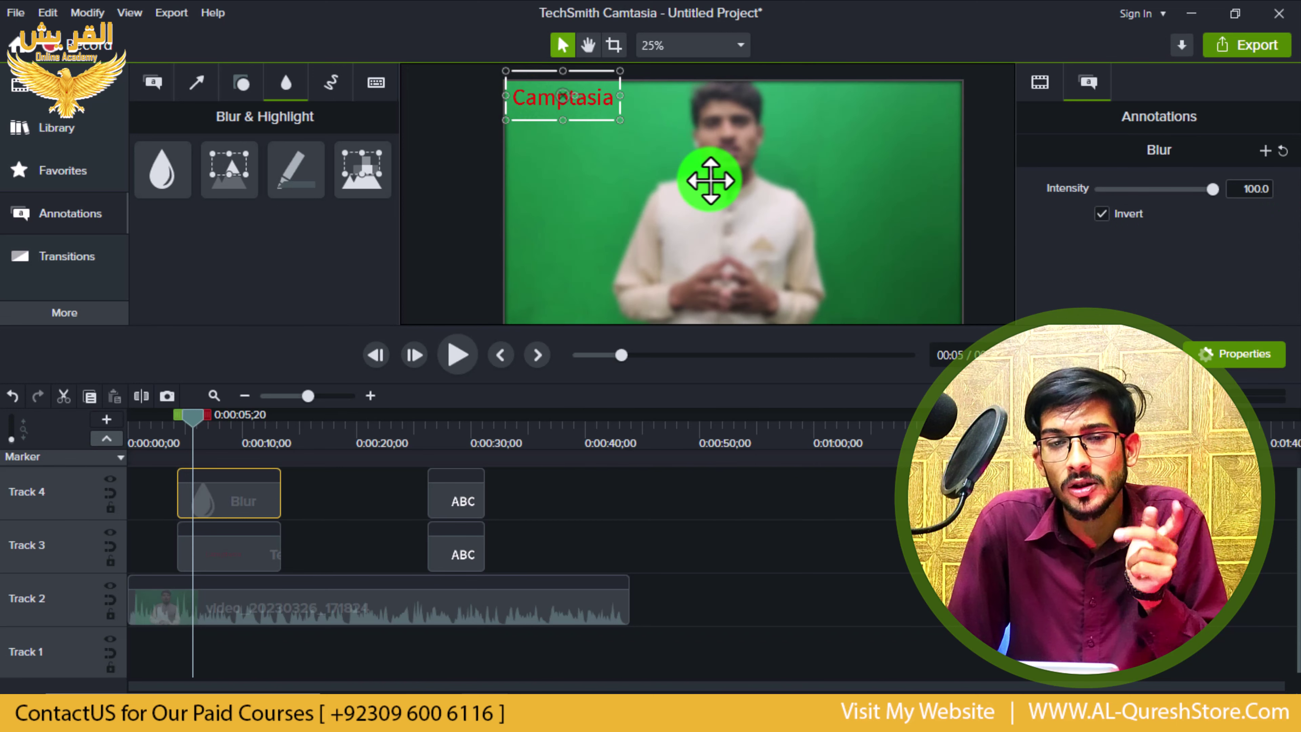
click(1122, 217)
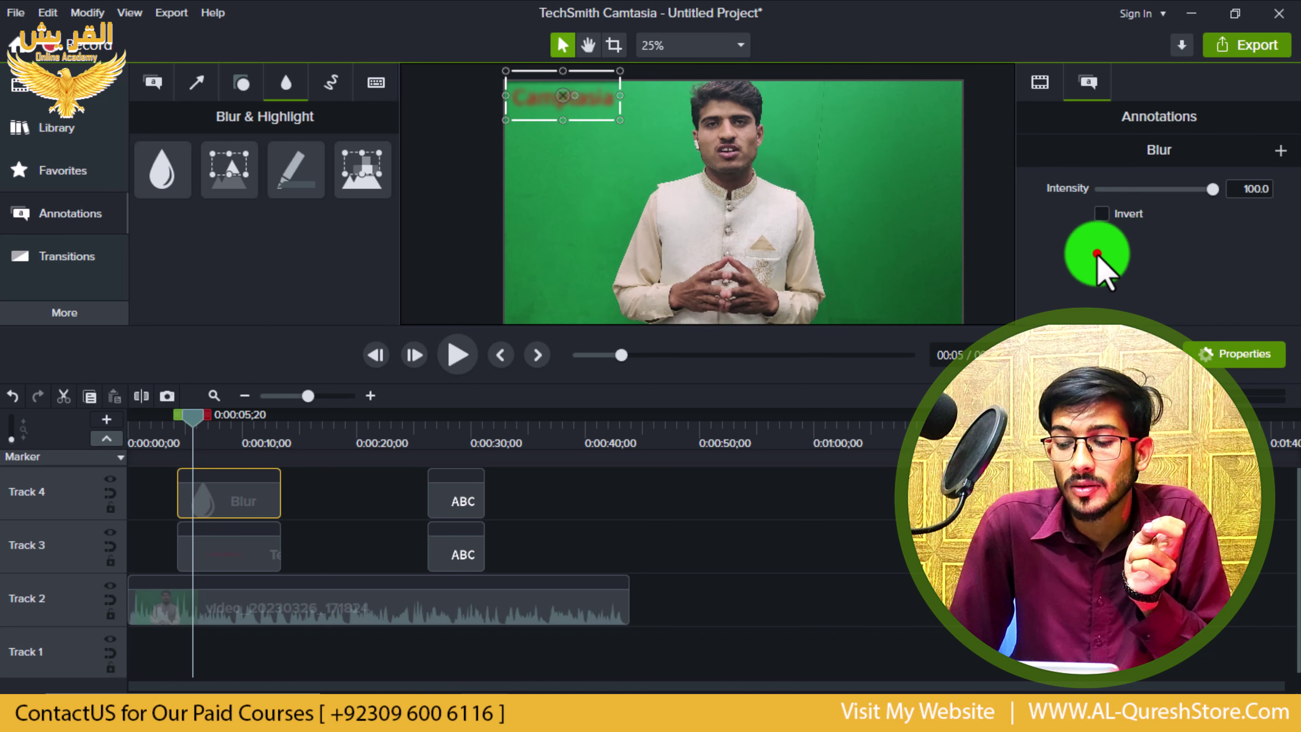
Inspect the blurred Camptasia text up close, with the blur's inversion switched on once more and back off.
drag(554, 100, 597, 109)
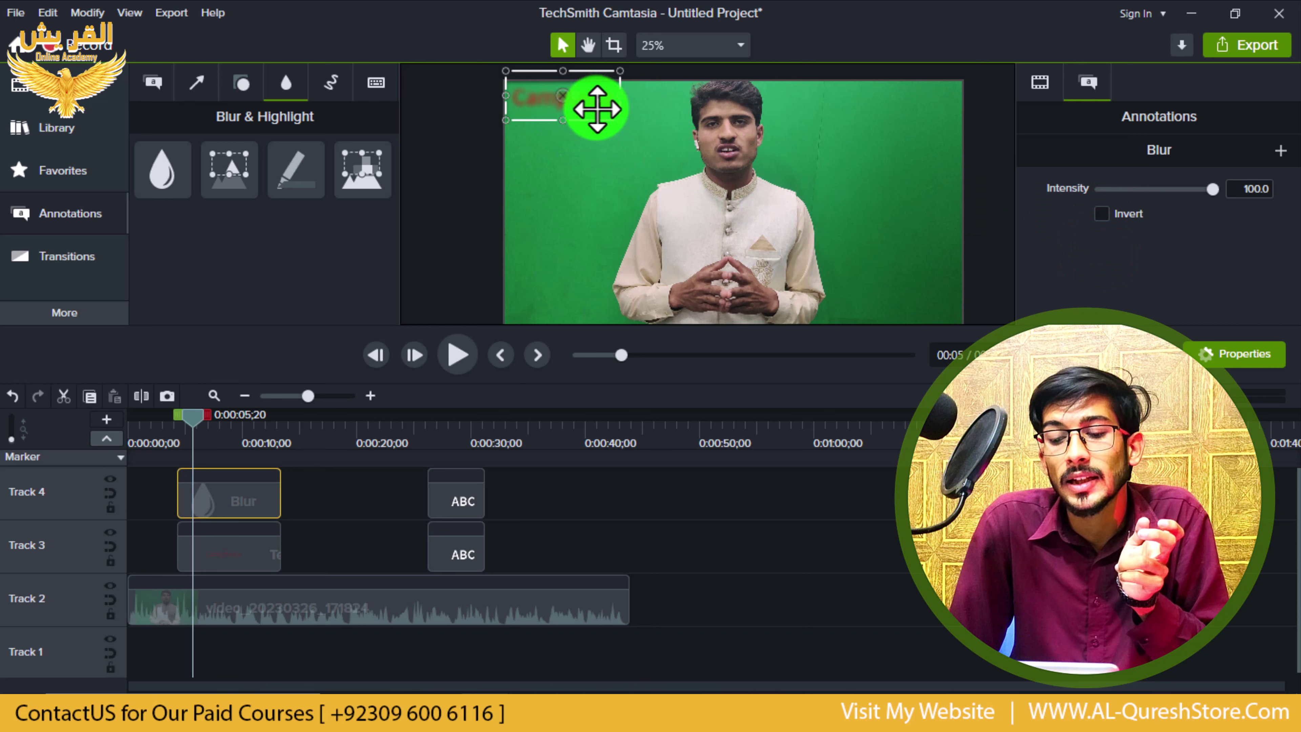
scroll(593, 112, up, 5)
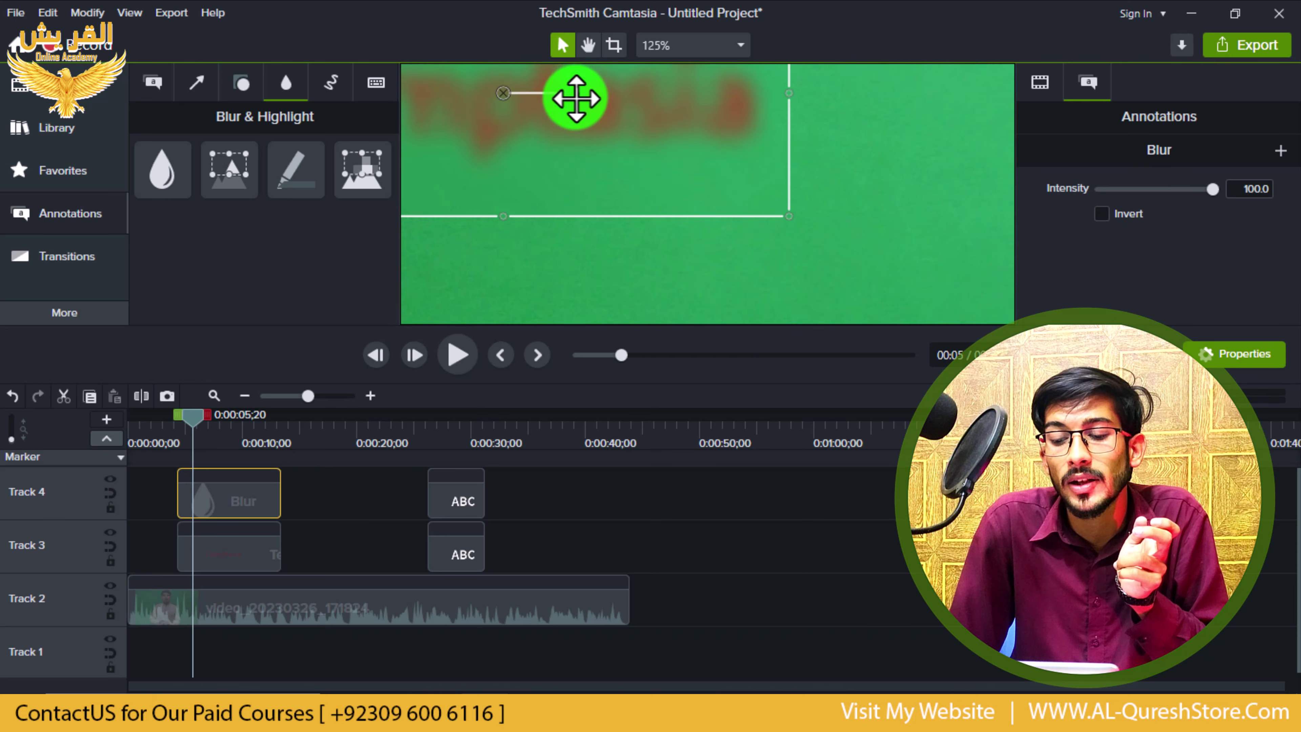
scroll(574, 101, down, 2)
scroll(575, 100, down, 3)
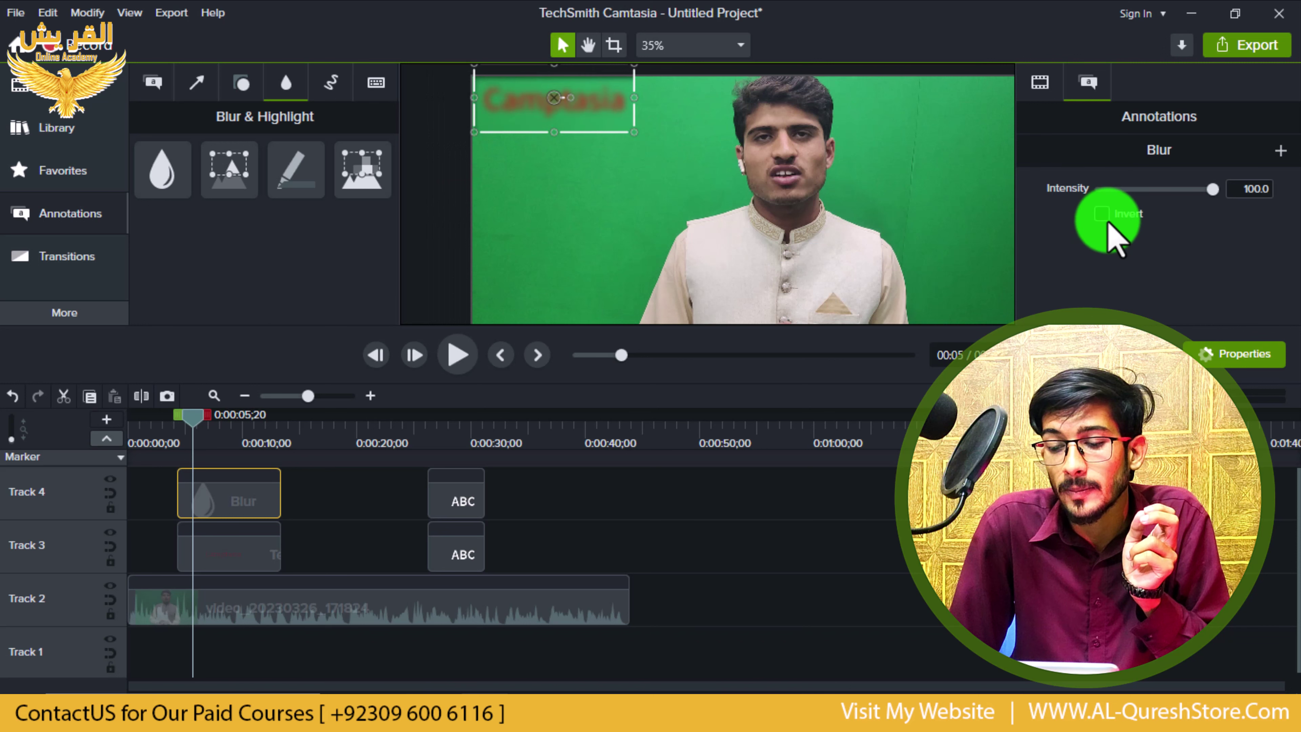
click(1102, 214)
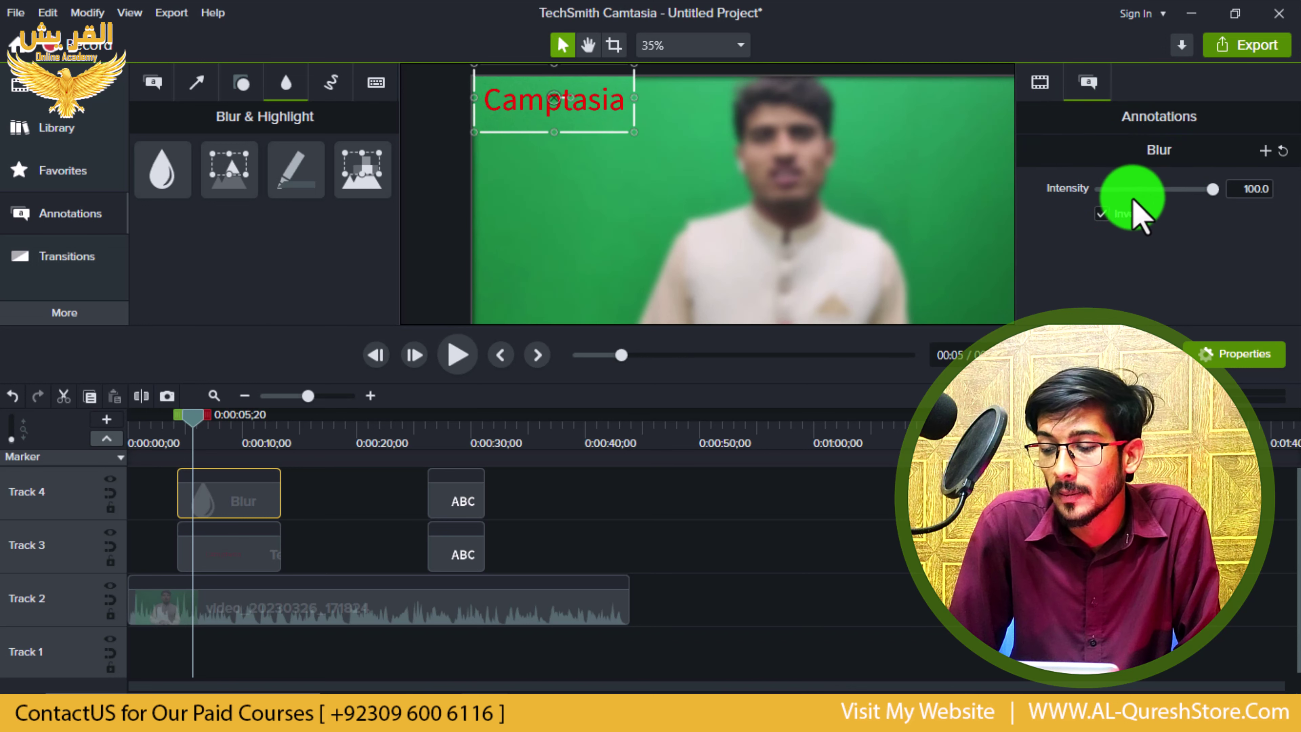
click(1106, 212)
Try the blur's intensity at 100 with inversion off, and delete the Blur clip from Track 4.
mouse_move(1215, 189)
mouse_down()
mouse_move(1074, 189)
mouse_move(1227, 185)
mouse_up()
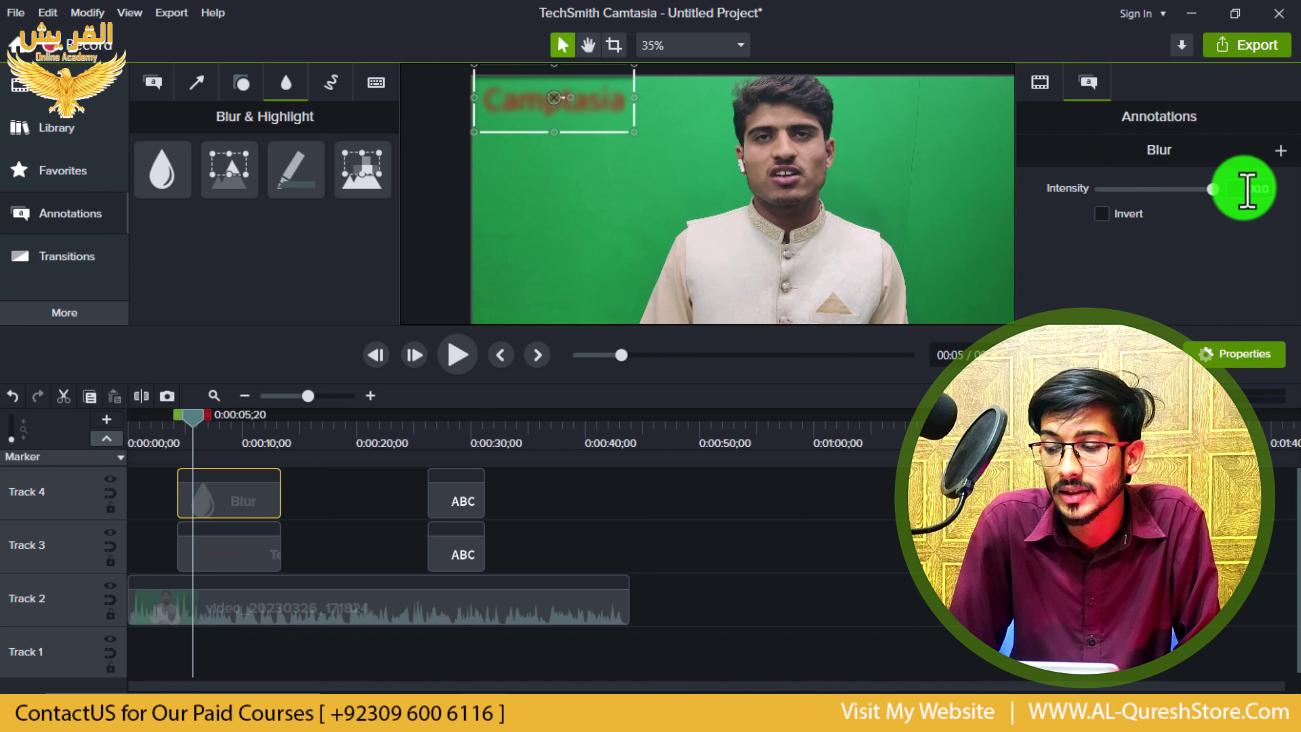
click(1243, 188)
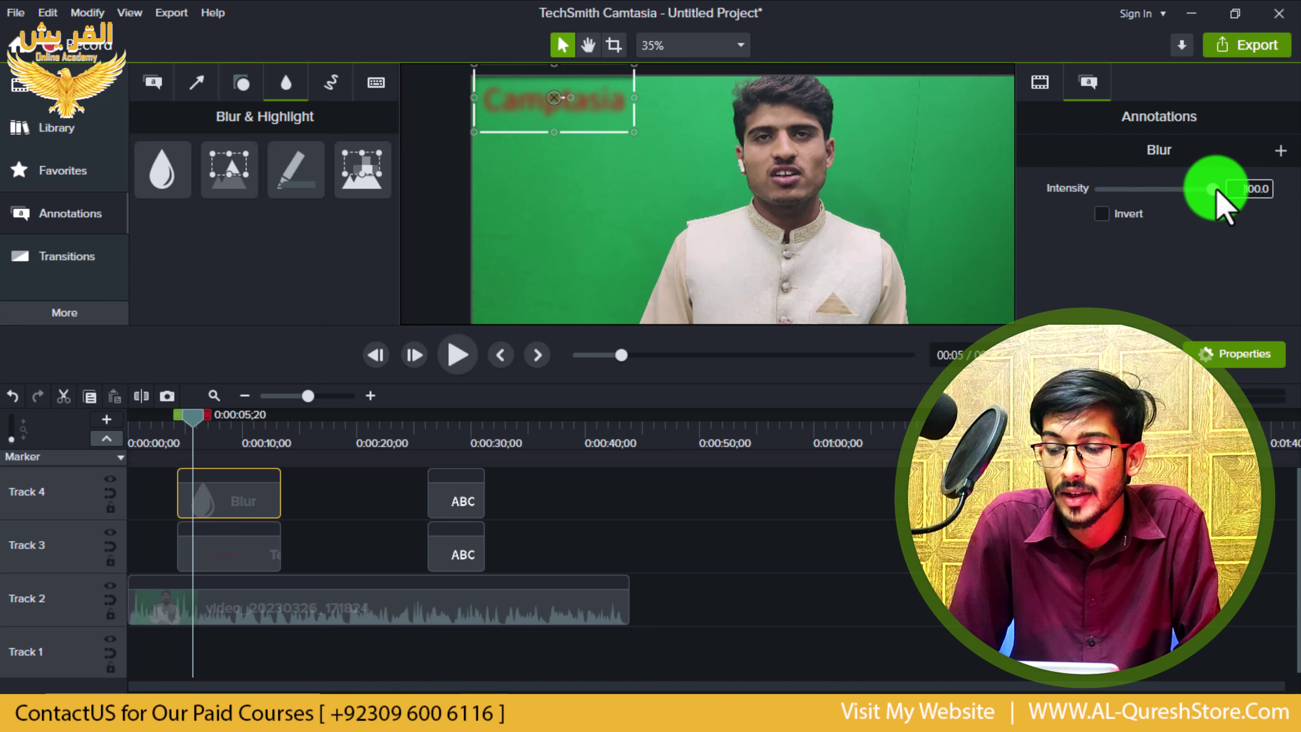
mouse_move(1214, 189)
mouse_down()
mouse_move(1162, 188)
mouse_move(1227, 188)
mouse_up()
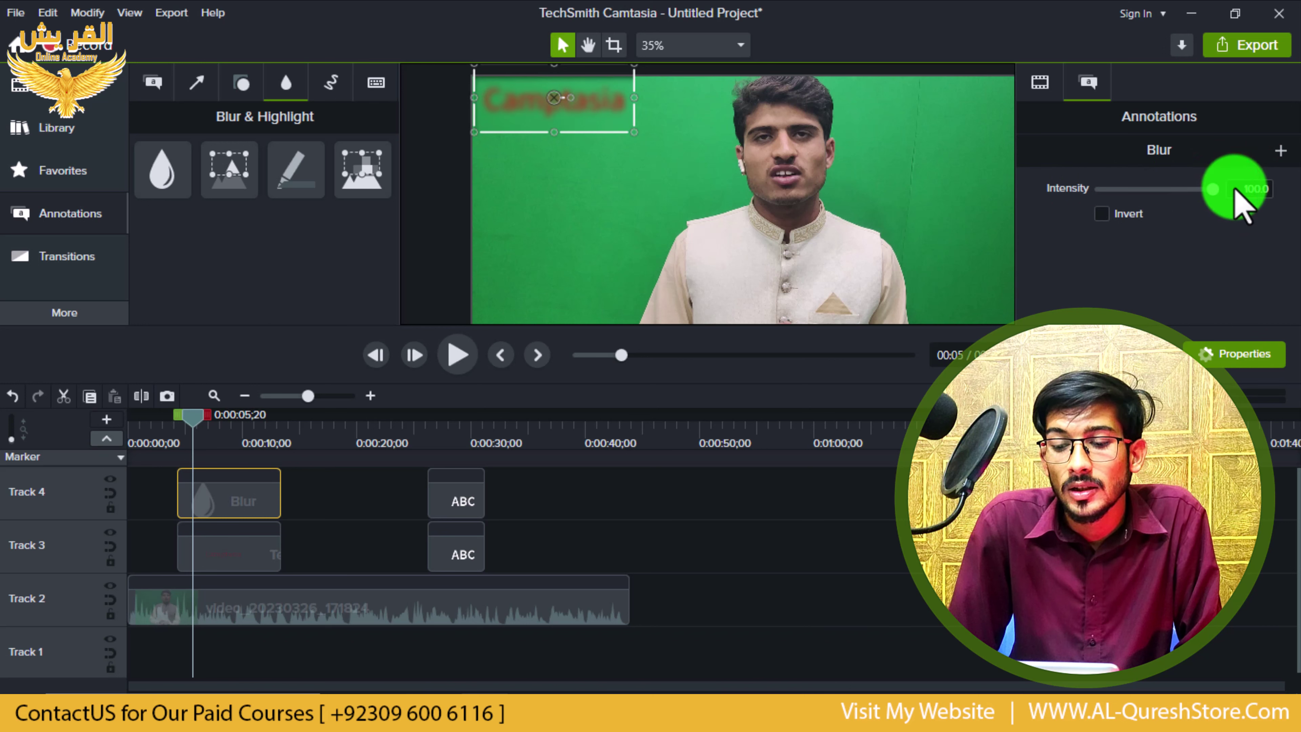
ctrl+scroll(683, 198, down, 1)
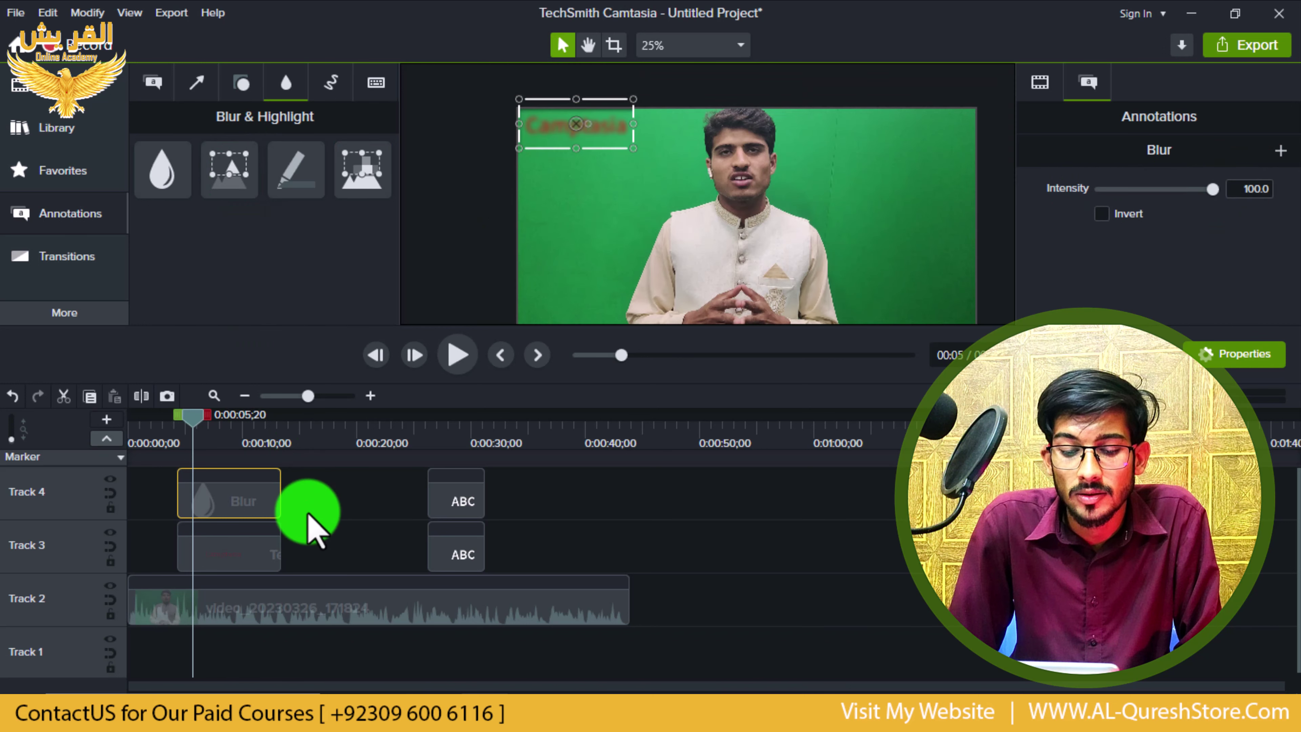
key(Delete)
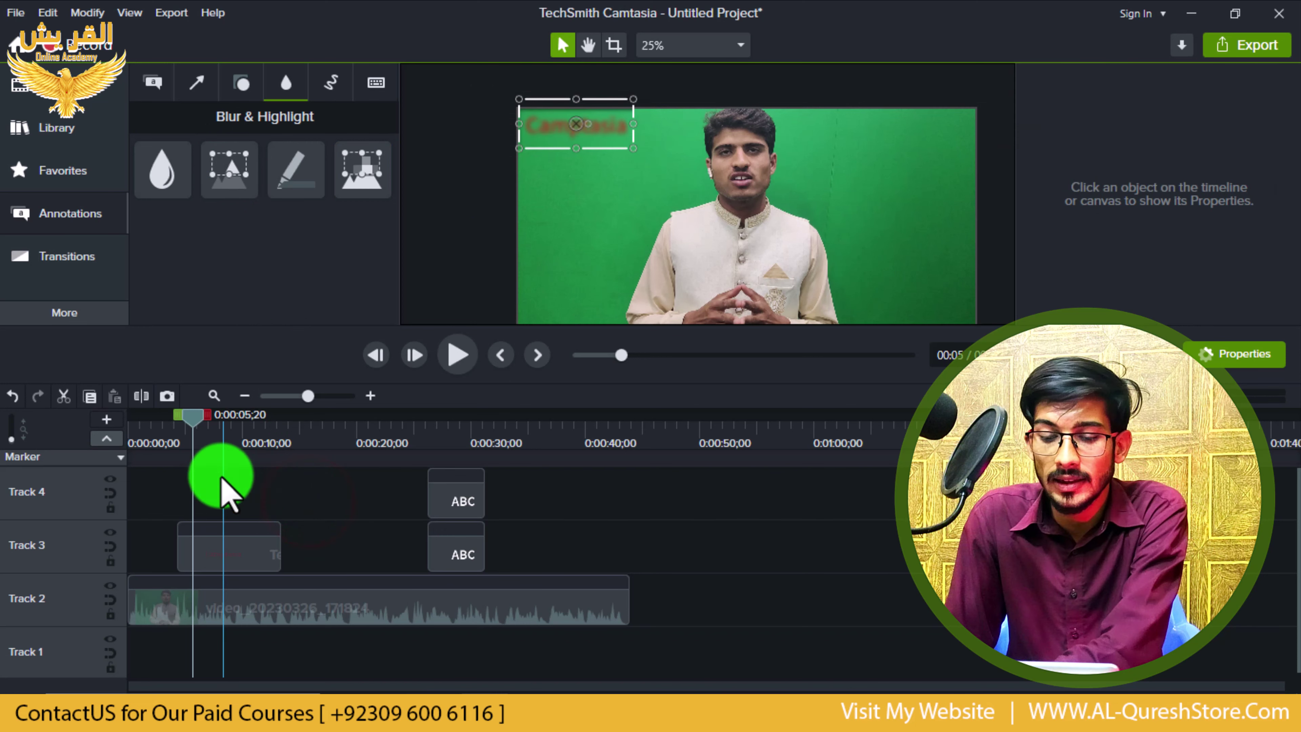
Add a Spotlight annotation on Track 4 above the Camptasia callout and stretch its area over the whole man at full frame height.
mouse_move(226, 166)
mouse_down()
mouse_move(197, 506)
mouse_move(170, 501)
mouse_move(281, 494)
mouse_up()
mouse_move(220, 425)
mouse_down()
mouse_move(218, 436)
mouse_move(191, 422)
mouse_move(228, 443)
mouse_move(247, 436)
mouse_move(204, 436)
mouse_up()
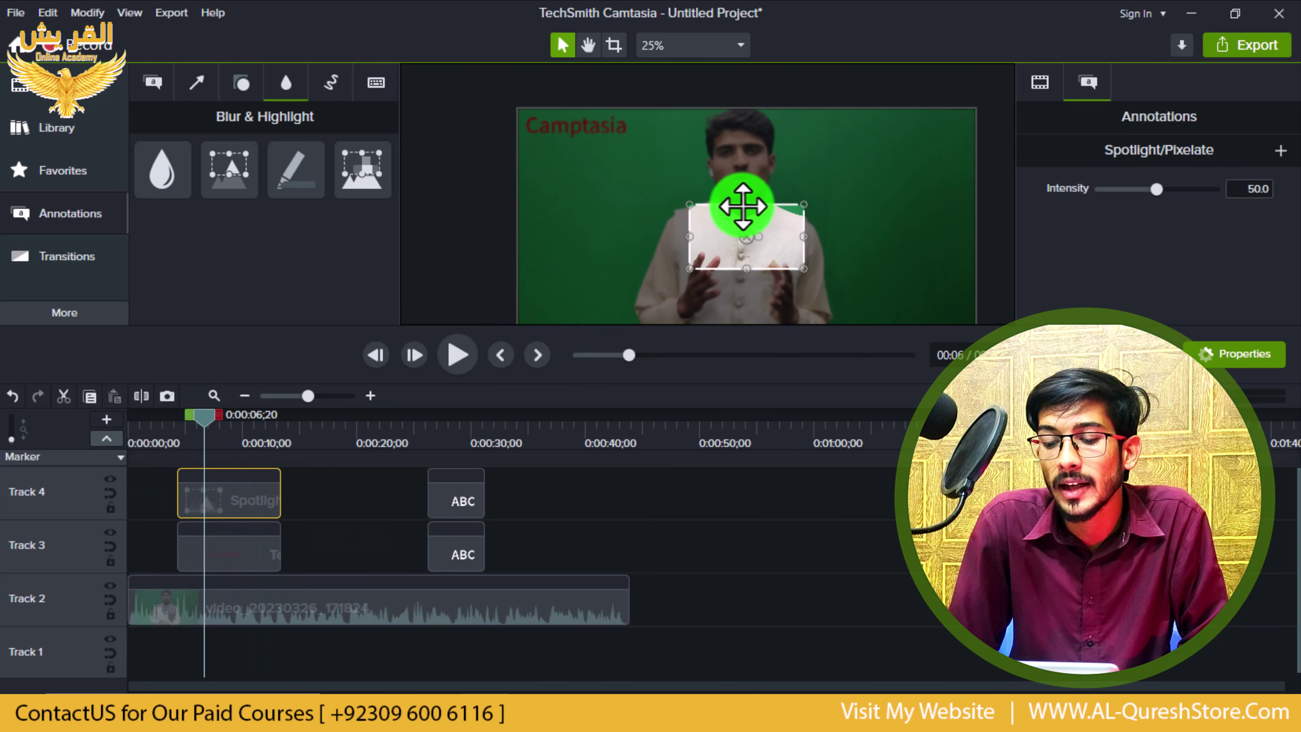
drag(746, 204, 748, 108)
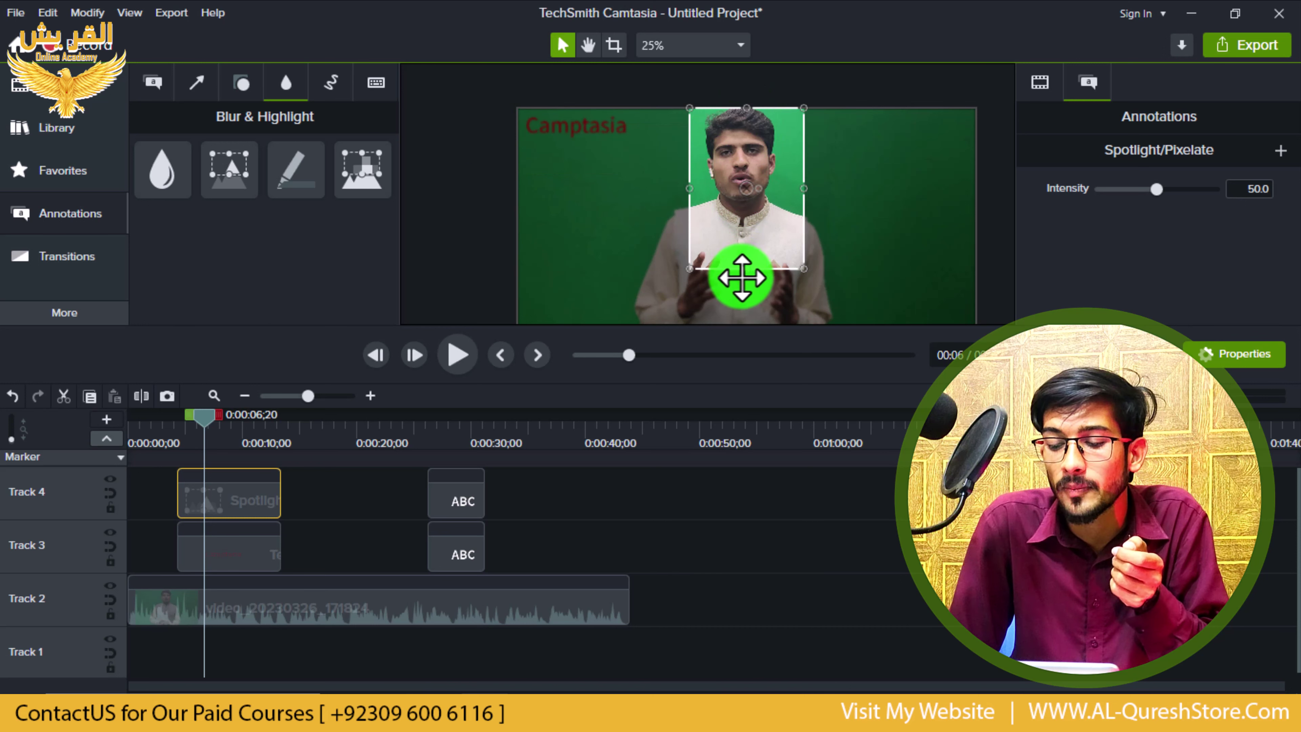
drag(749, 268, 746, 318)
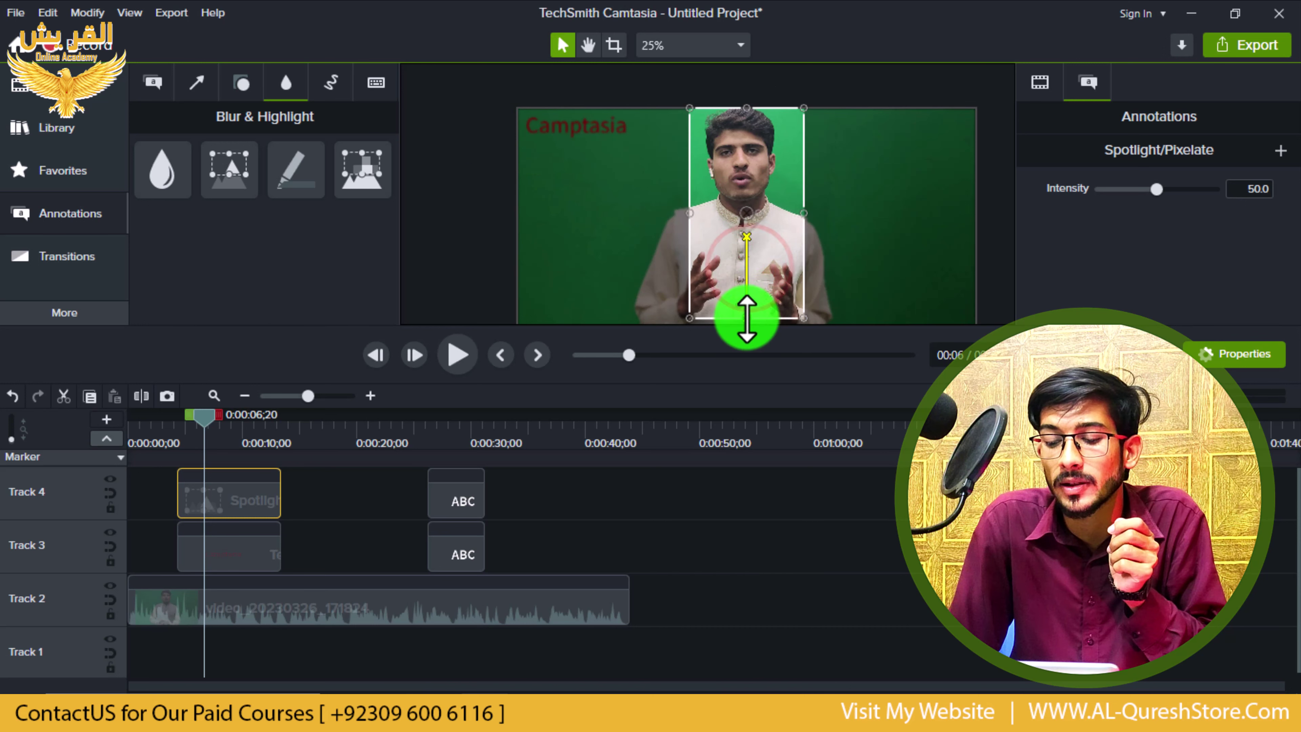
click(693, 46)
click(701, 72)
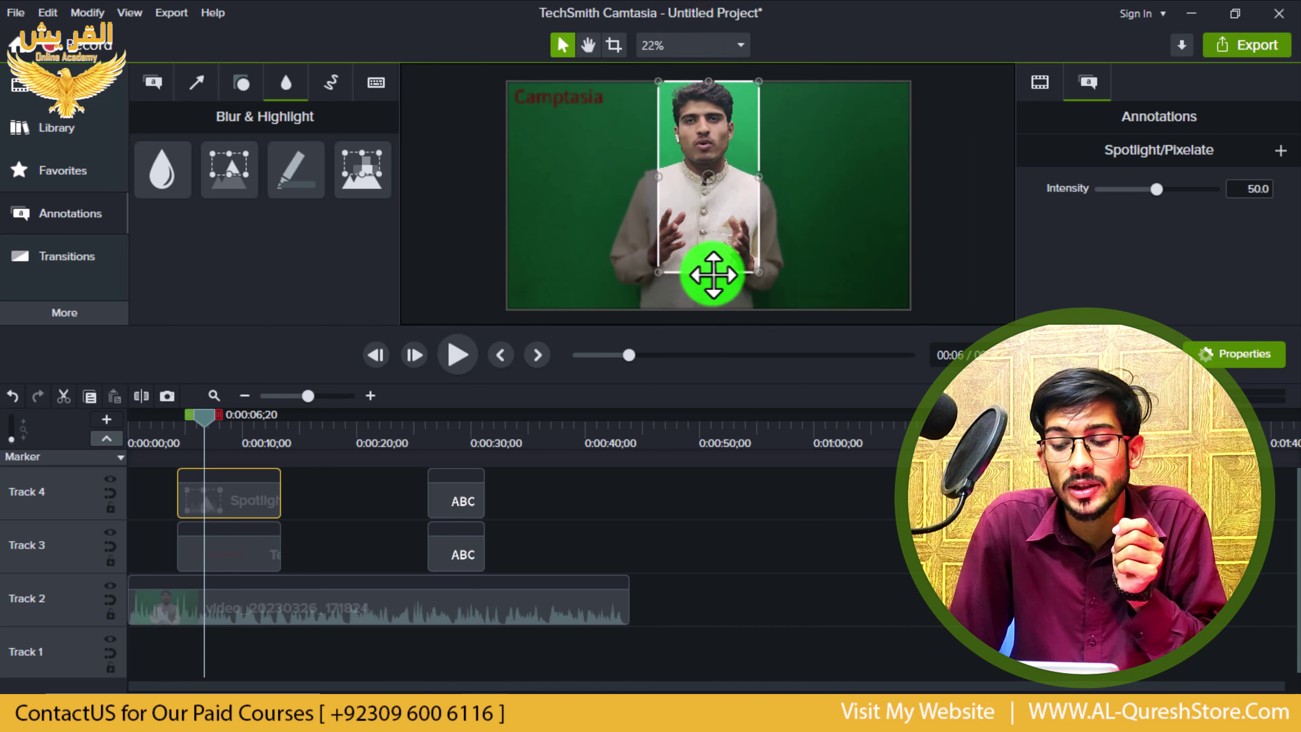
drag(709, 274, 707, 307)
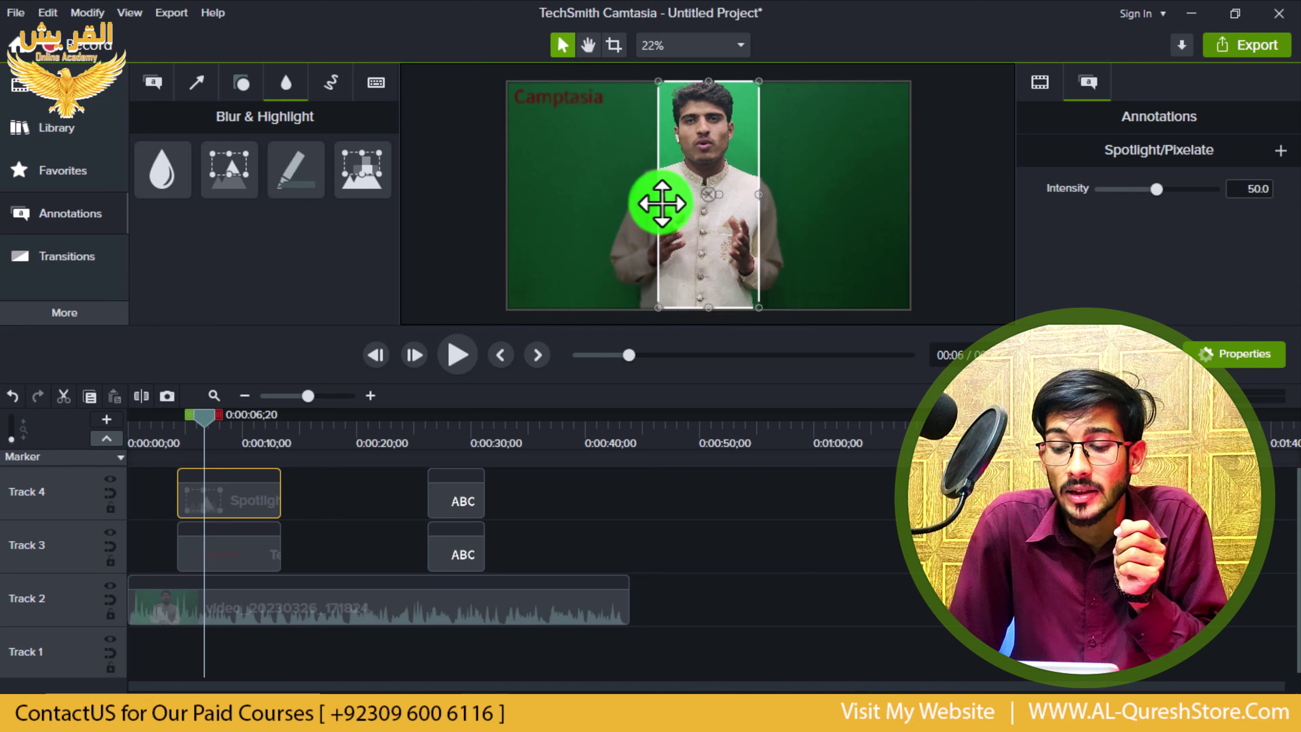
drag(659, 194, 608, 192)
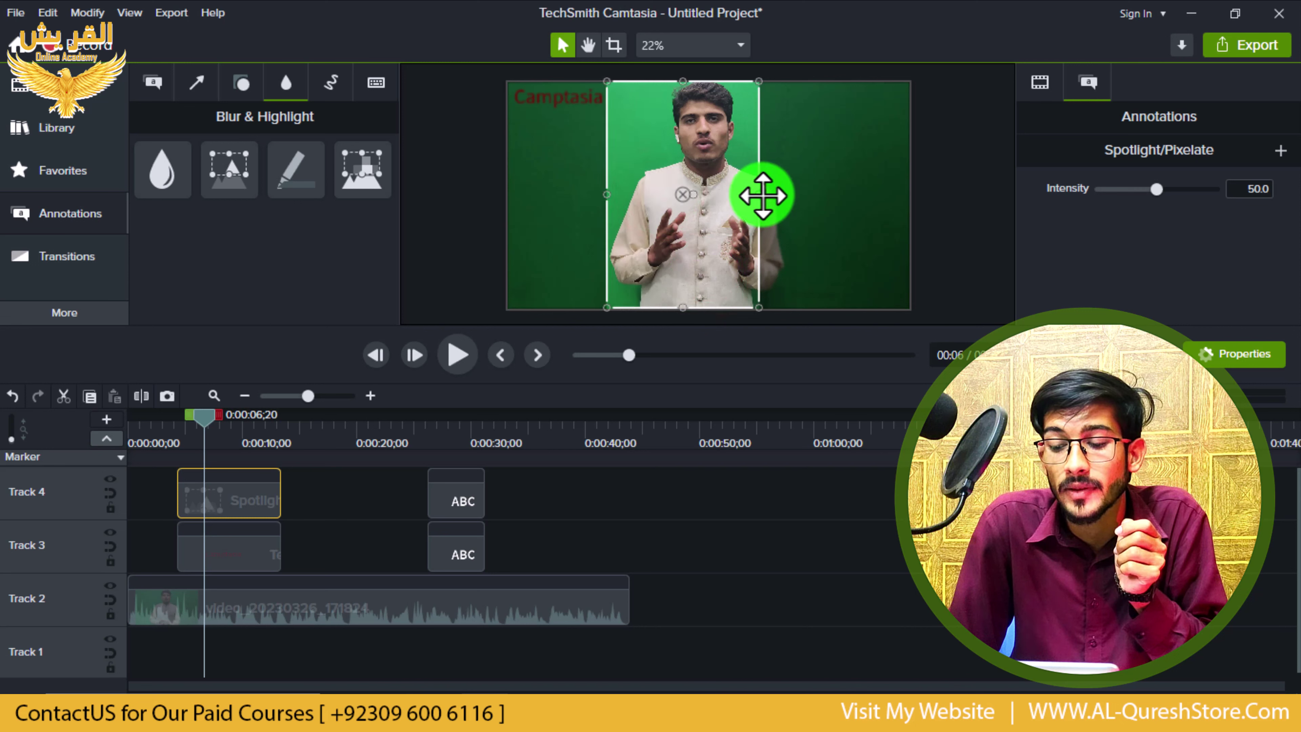
drag(761, 195, 787, 201)
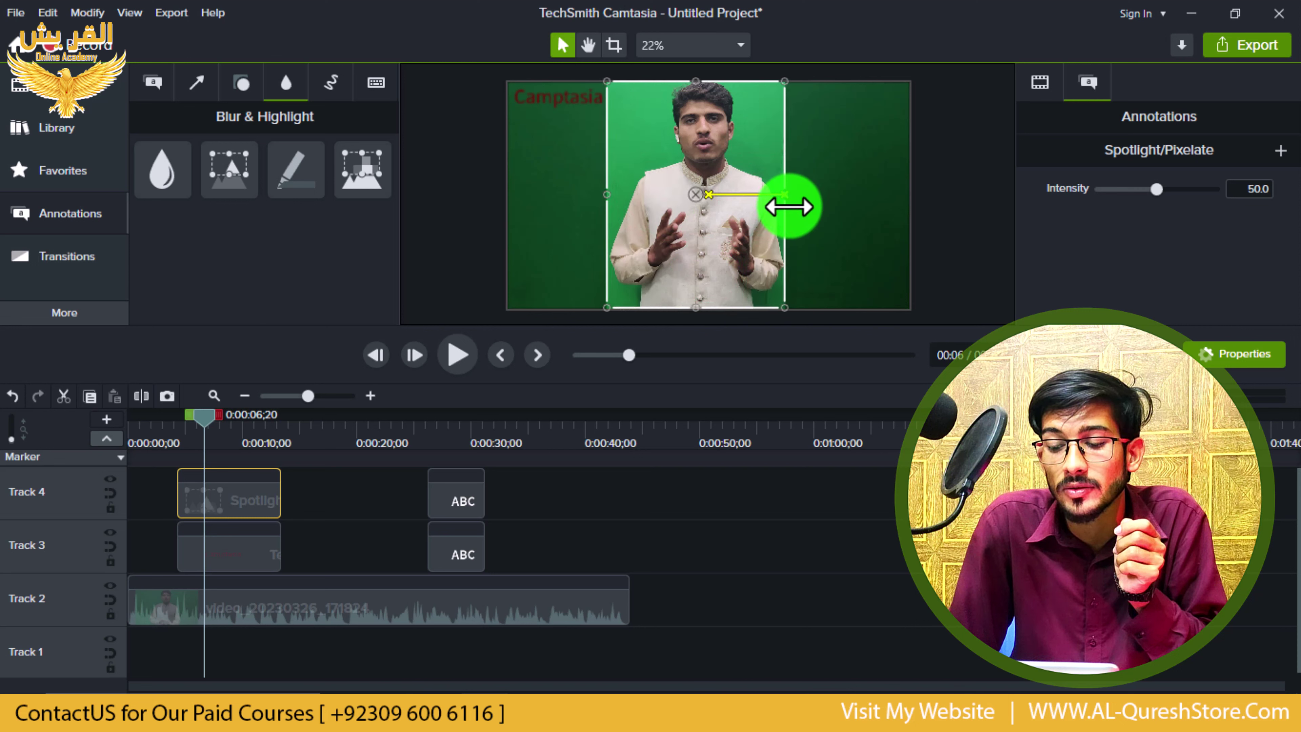
Check the deselected spotlight effect around 0:00:08;10 and delete the Spotlight clip.
click(815, 514)
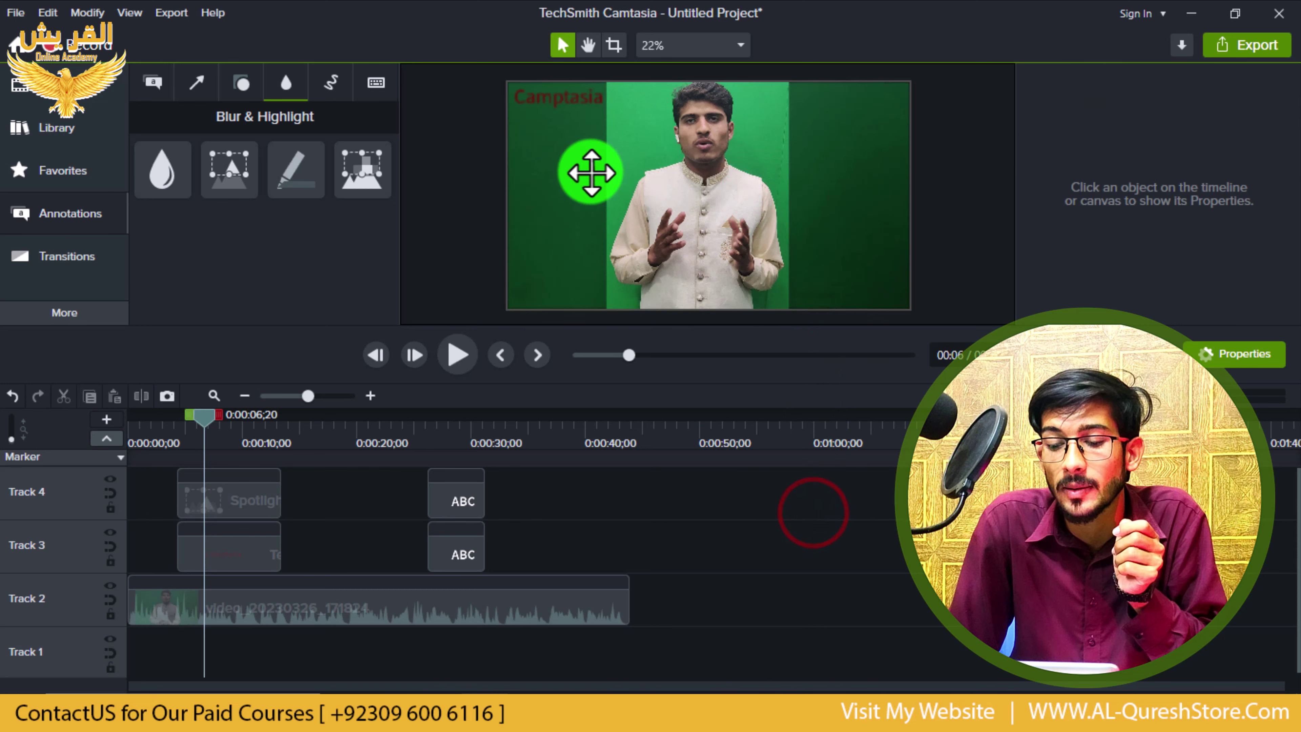
drag(205, 415, 223, 510)
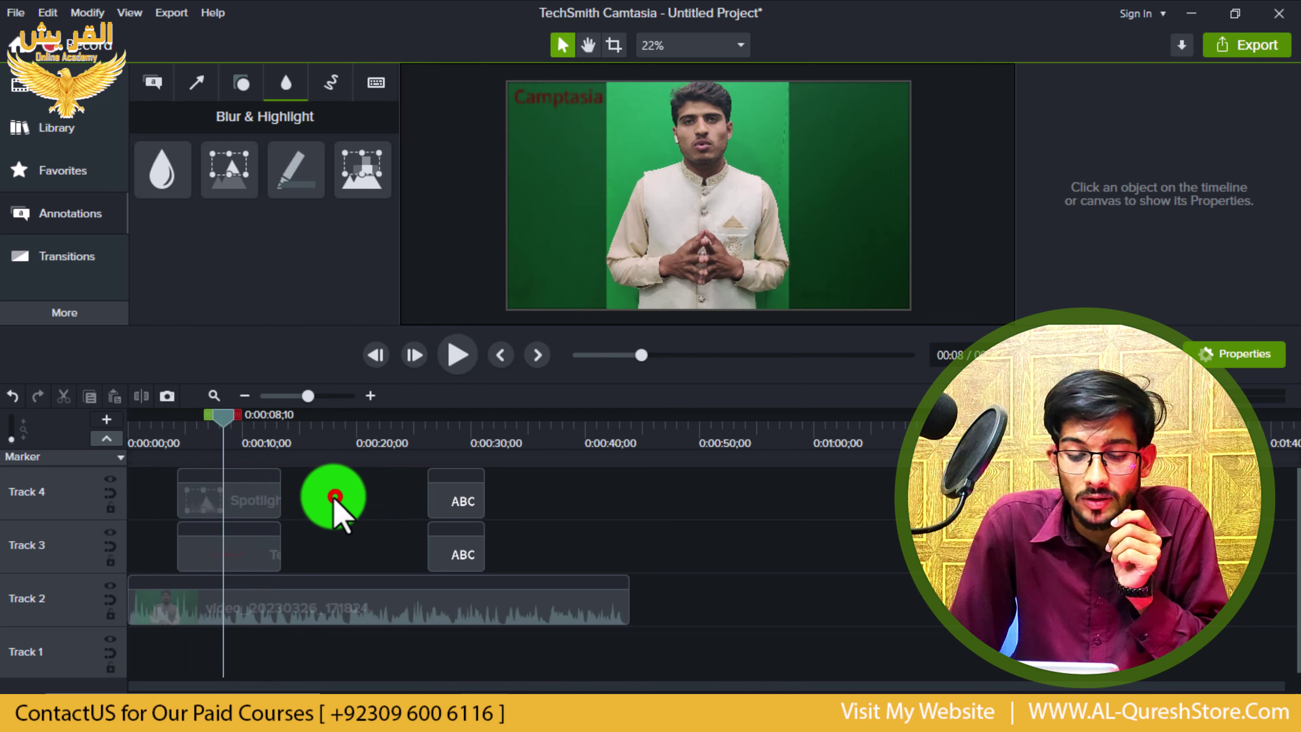
click(225, 500)
key(Delete)
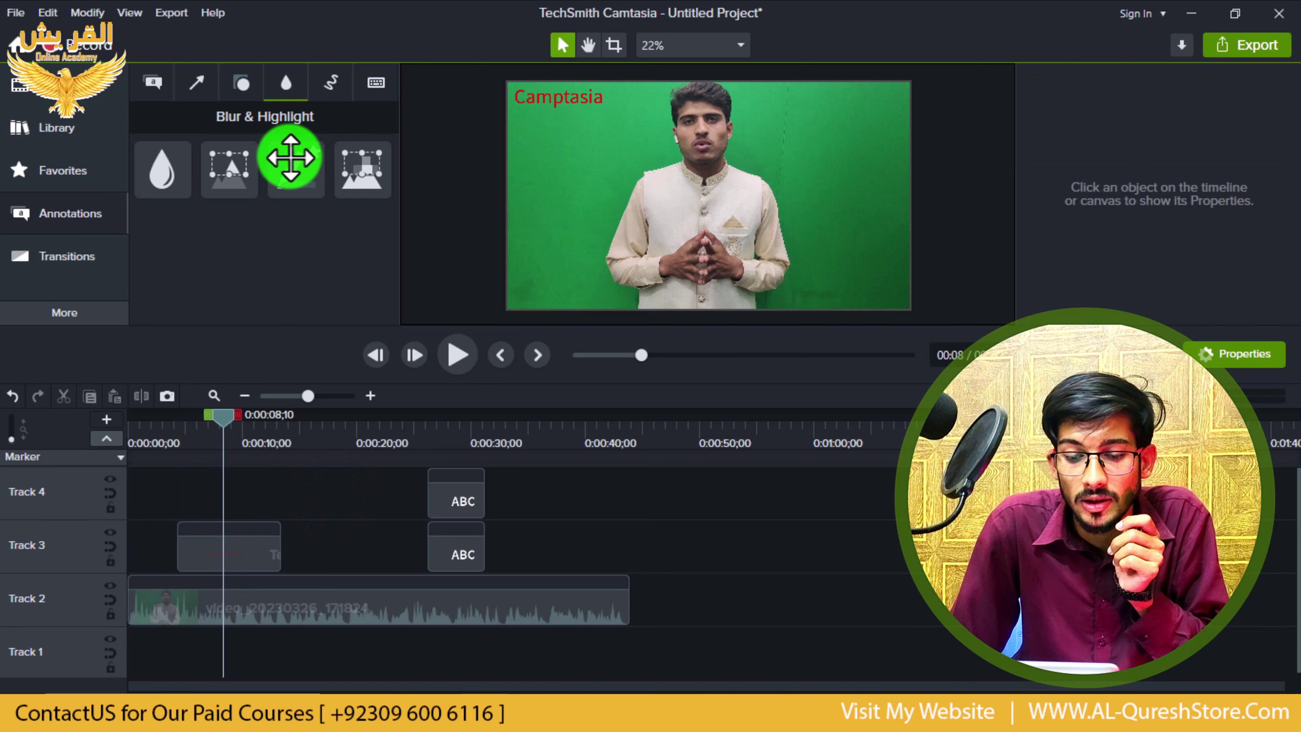
Add a yellow Highlighter annotation on Track 4 over the man's head, check it deselected, and delete the clip.
mouse_move(291, 168)
mouse_down()
mouse_move(174, 506)
mouse_move(233, 494)
mouse_move(287, 507)
mouse_up()
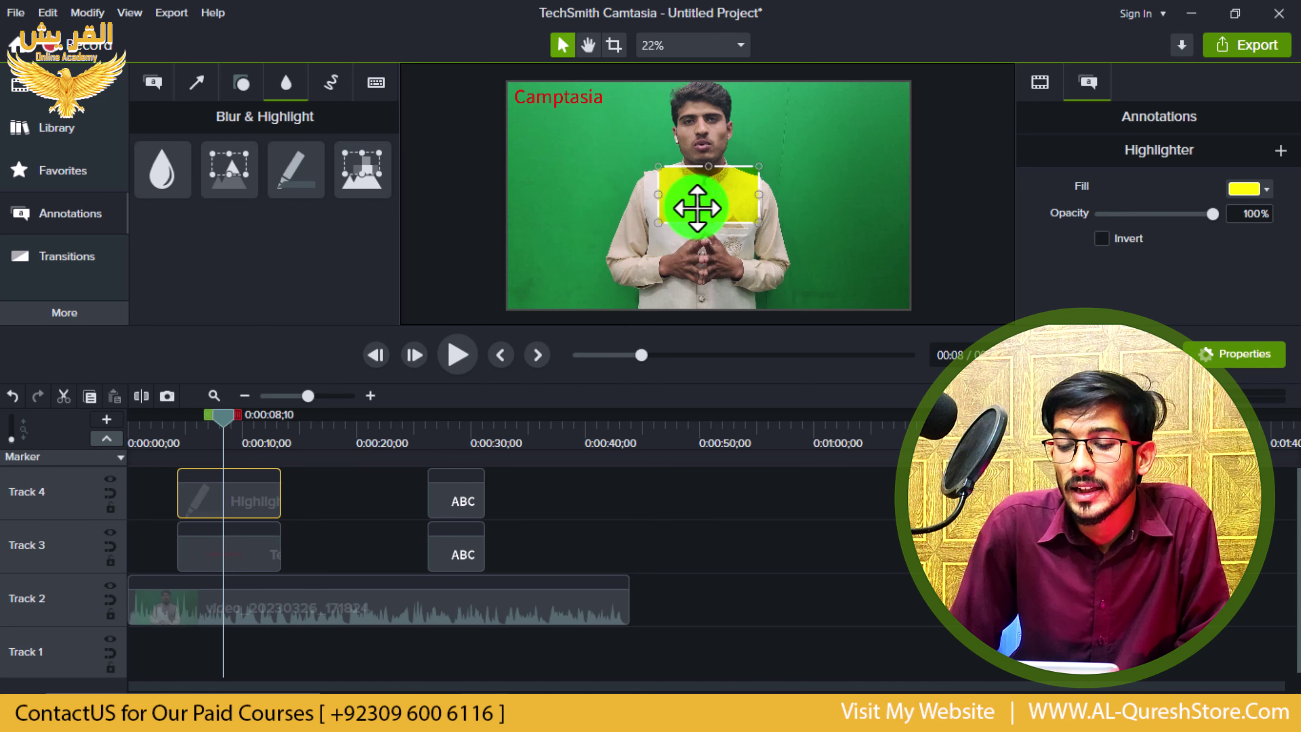
drag(693, 207, 711, 164)
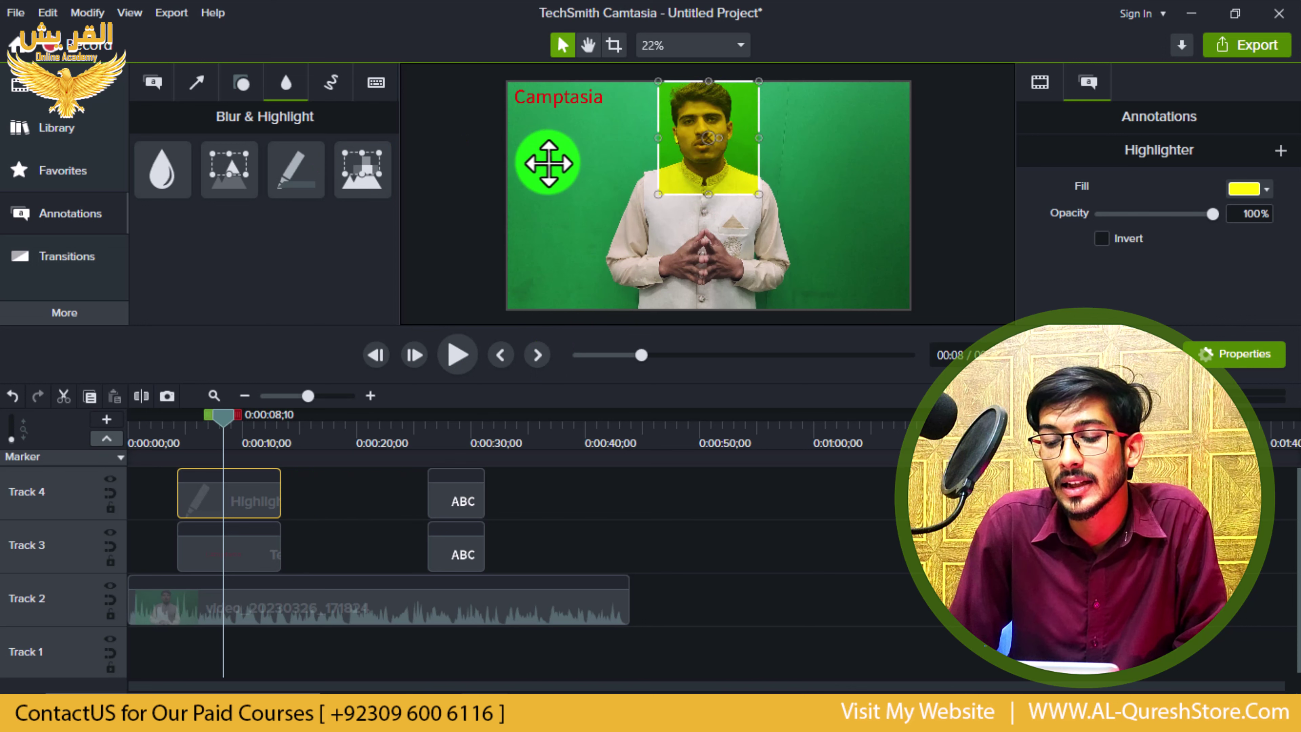
click(309, 527)
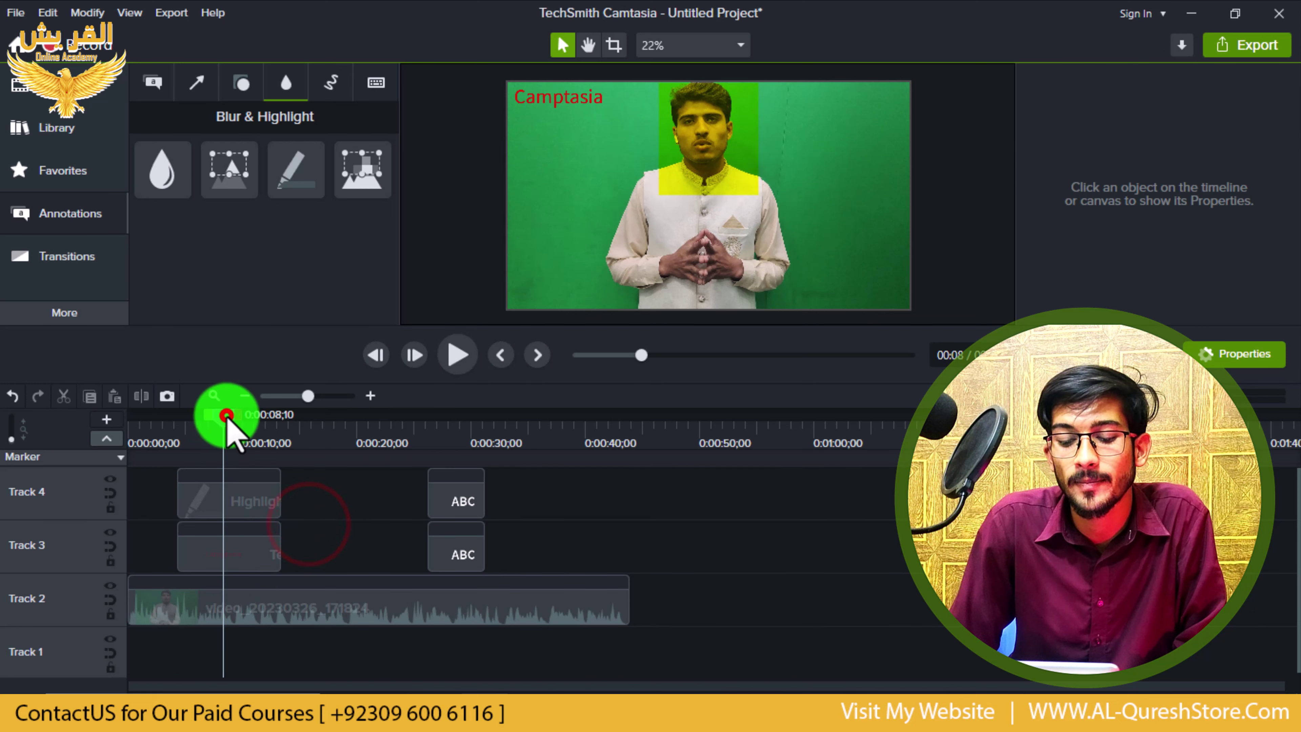
drag(227, 415, 165, 456)
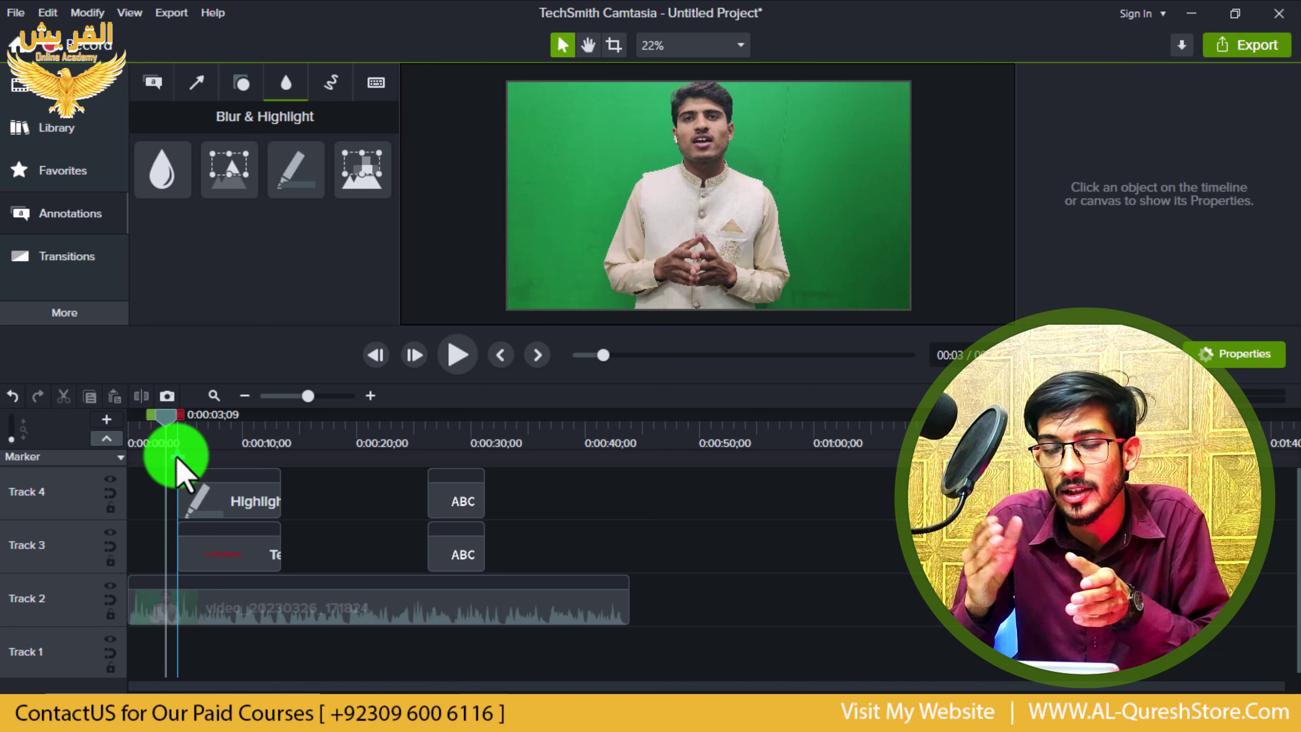
click(241, 501)
key(Delete)
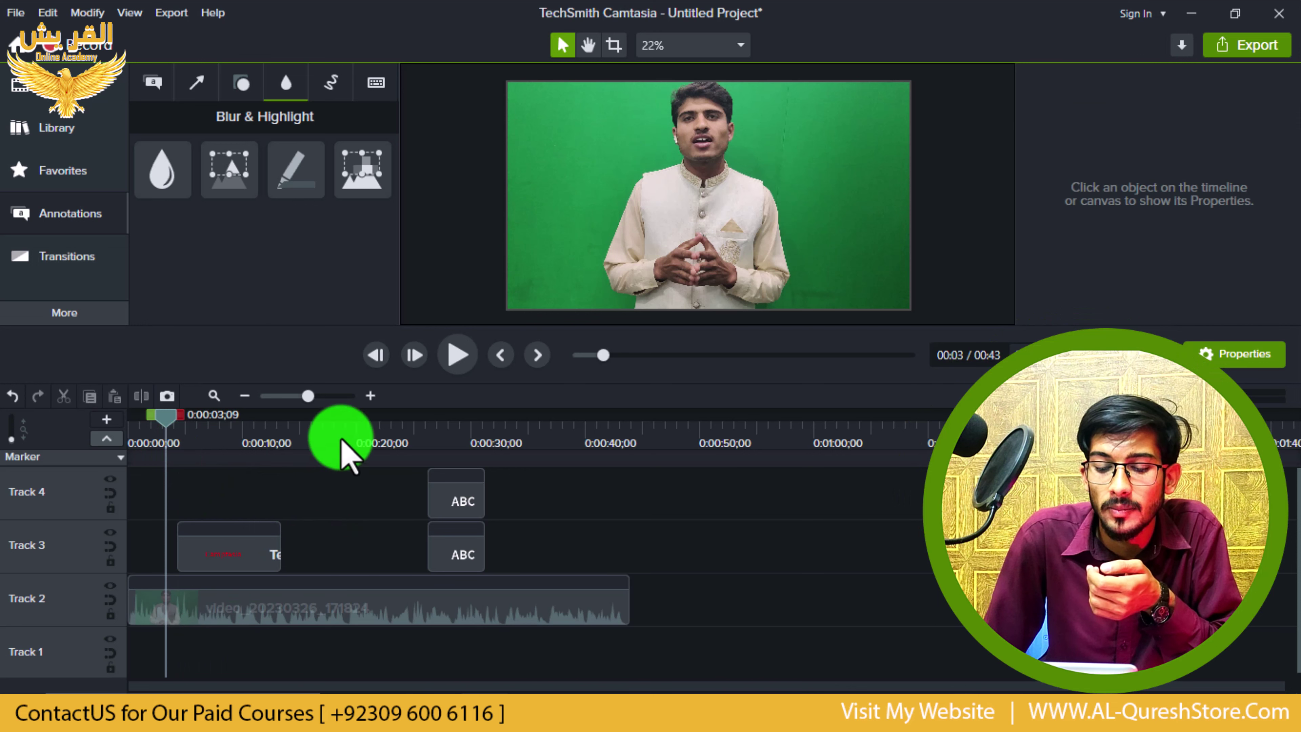
Add a Pixelate annotation on Track 4 above the Camptasia callout and show the frame at 0:00:08;05.
drag(362, 327, 345, 222)
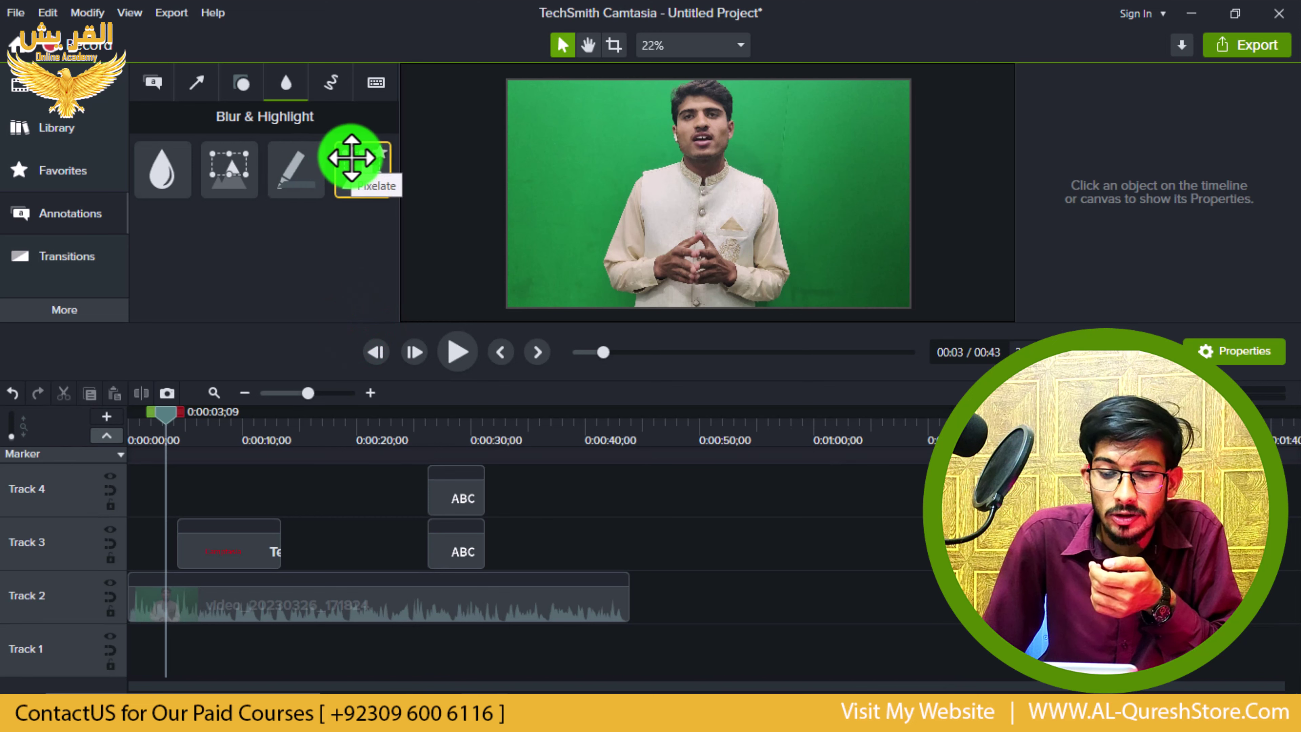
drag(361, 165, 179, 200)
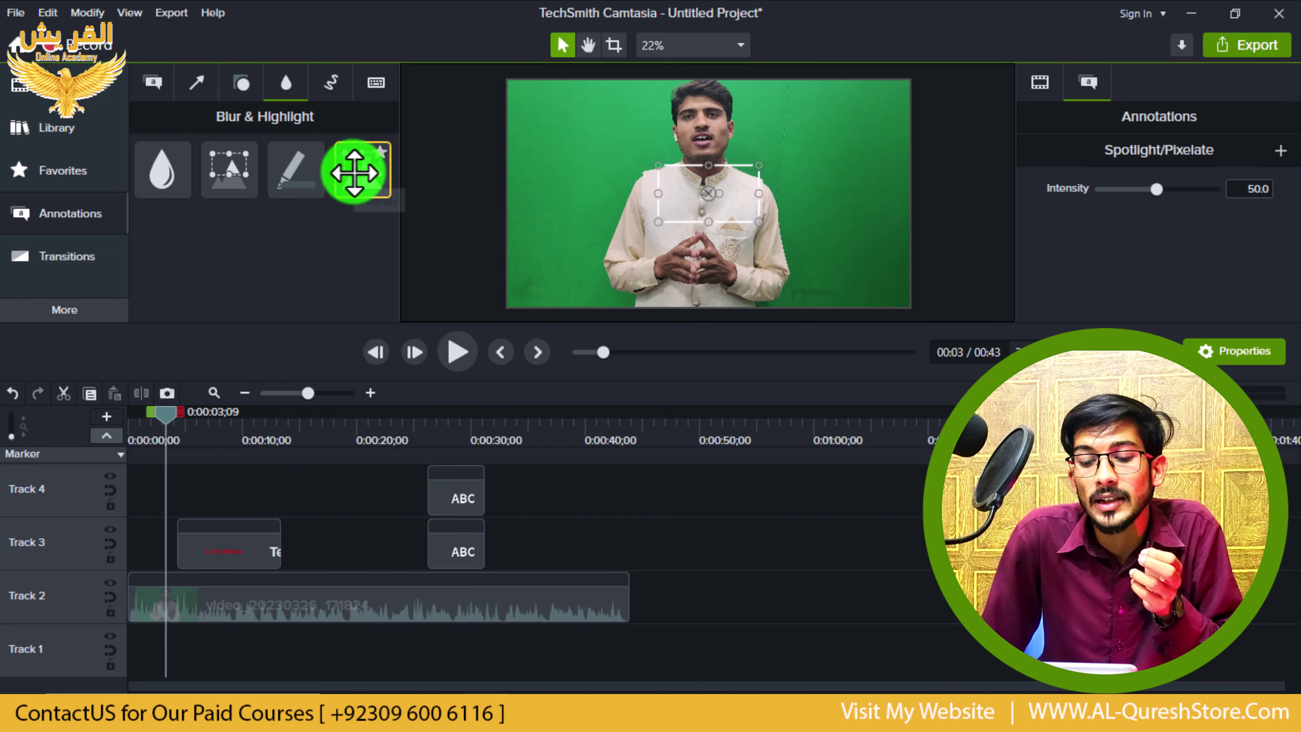
drag(353, 173, 279, 484)
drag(201, 426, 223, 439)
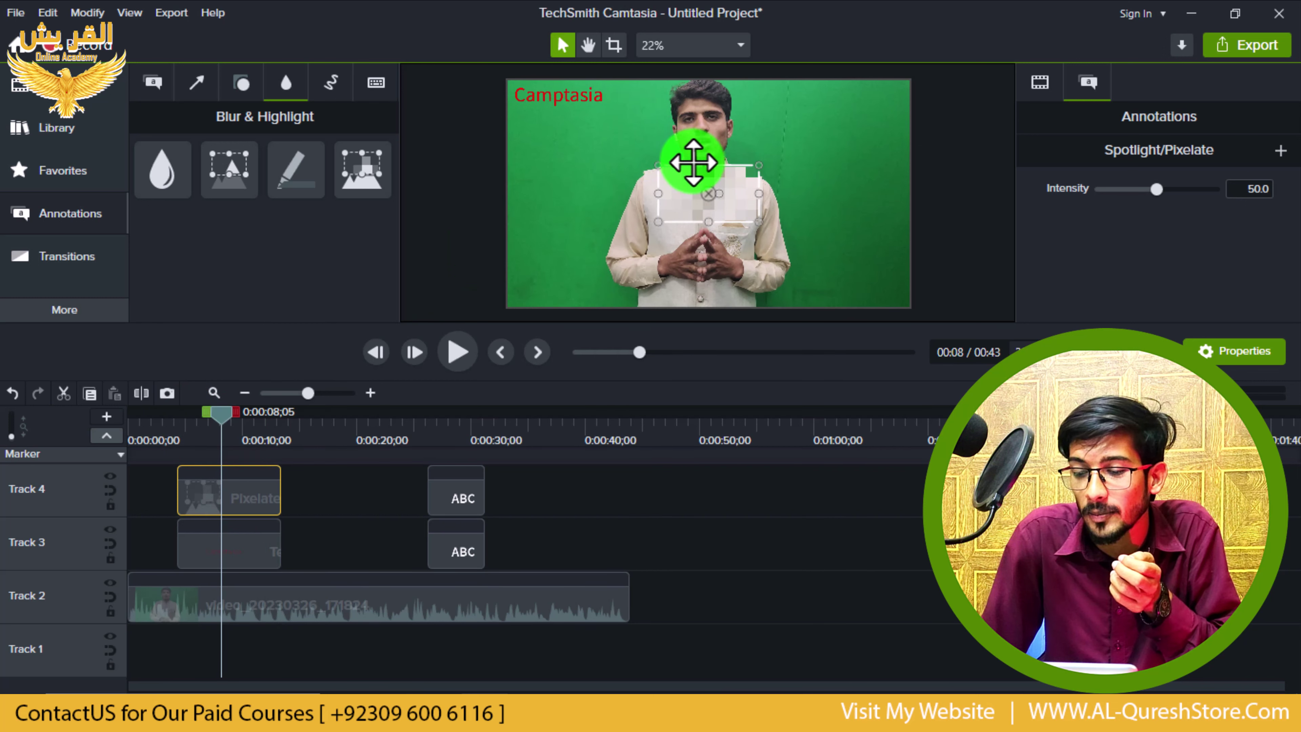
Stretch the pixelate area over the man's head and chest, from the frame's upper edge down to his hands.
drag(711, 165, 692, 134)
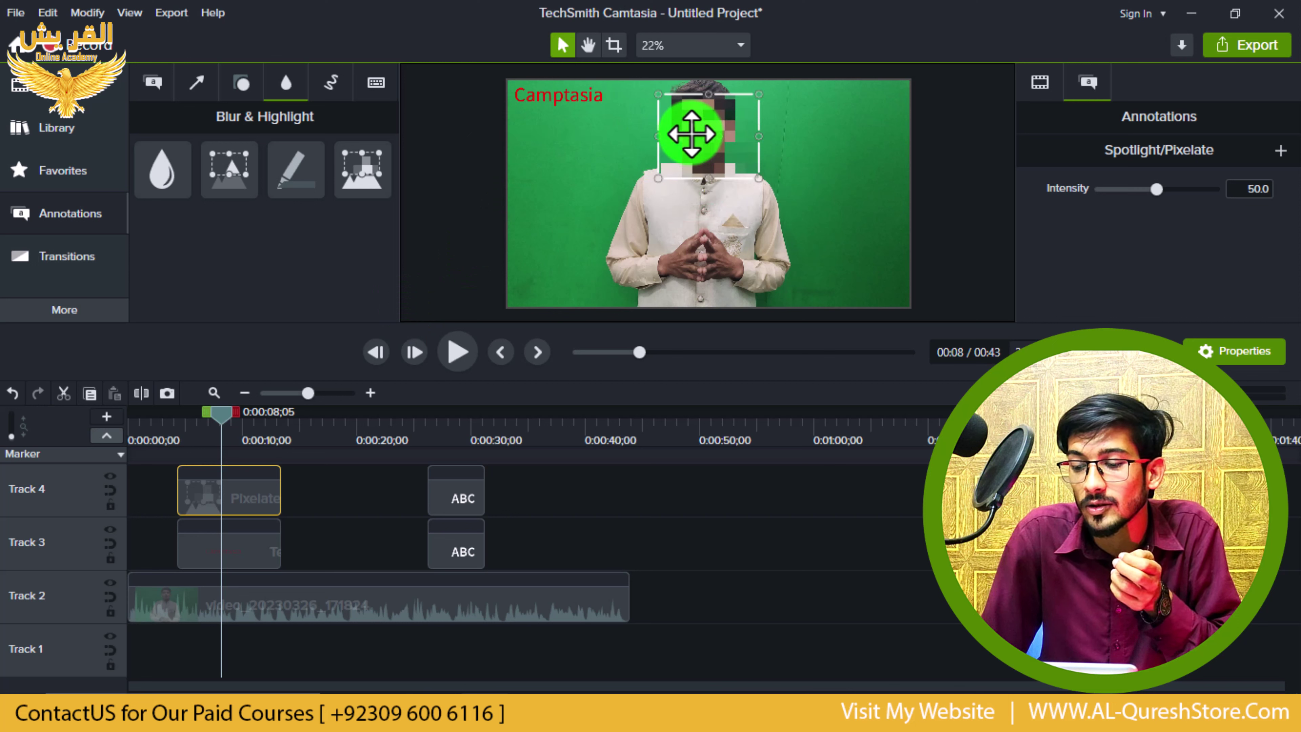
drag(709, 182, 699, 269)
drag(685, 149, 686, 136)
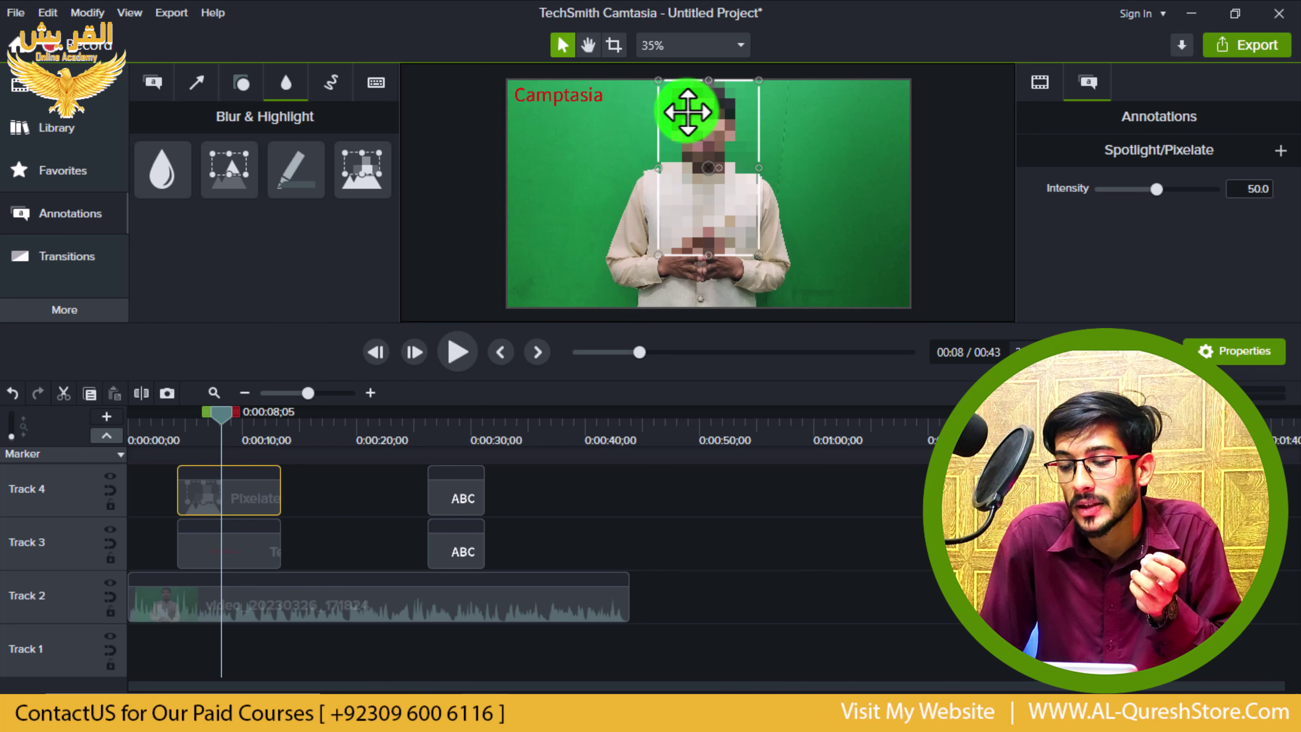
Inspect the pixelated face up close, fit the whole frame in view and try adjusting the pixelate intensity.
scroll(687, 112, up, 6)
scroll(687, 112, down, 4)
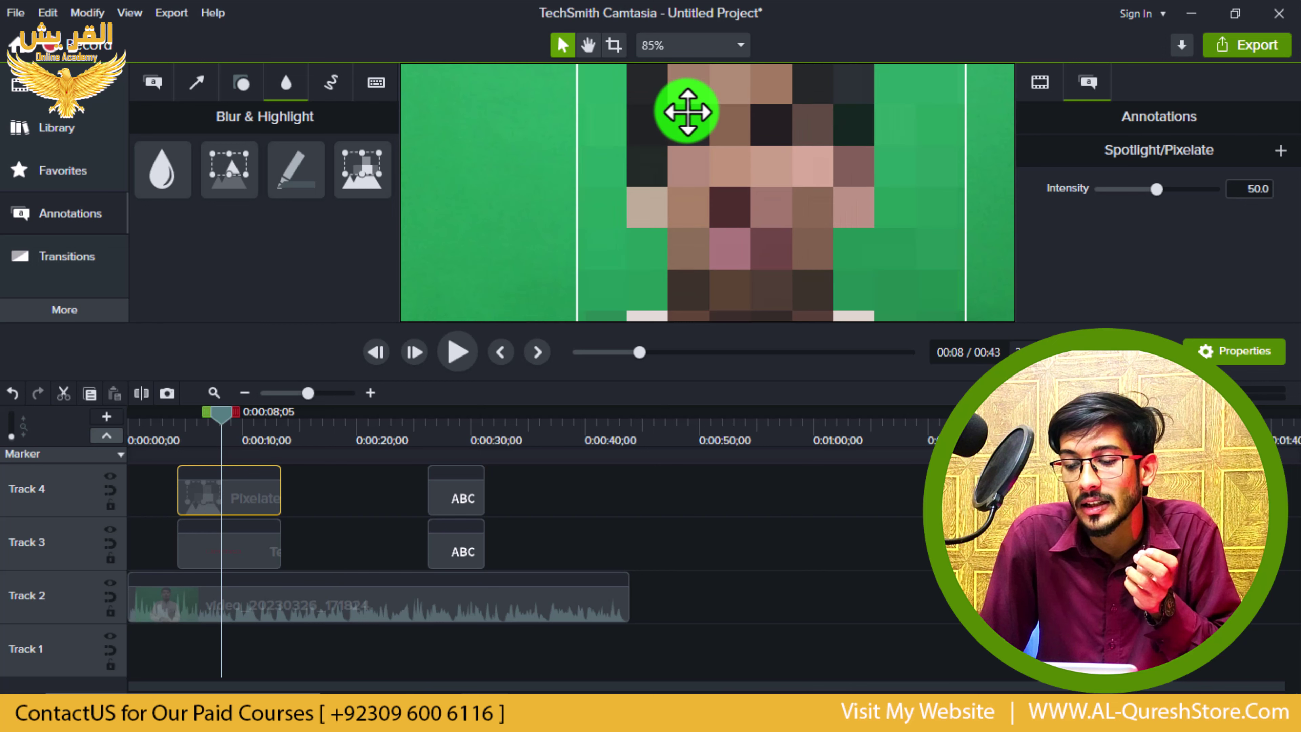
click(671, 43)
click(671, 65)
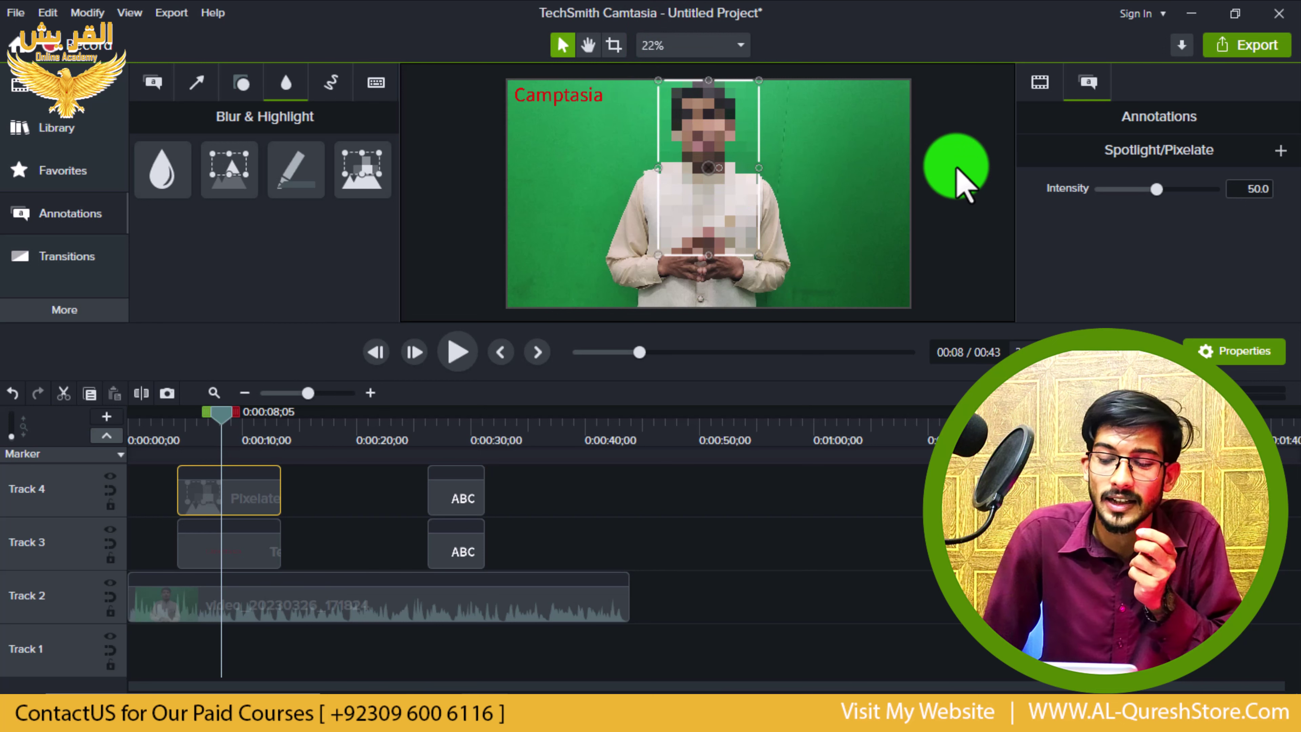
mouse_move(1154, 191)
mouse_down()
mouse_move(1232, 201)
mouse_move(1123, 213)
mouse_move(1182, 216)
mouse_move(1231, 198)
mouse_move(1147, 204)
mouse_up()
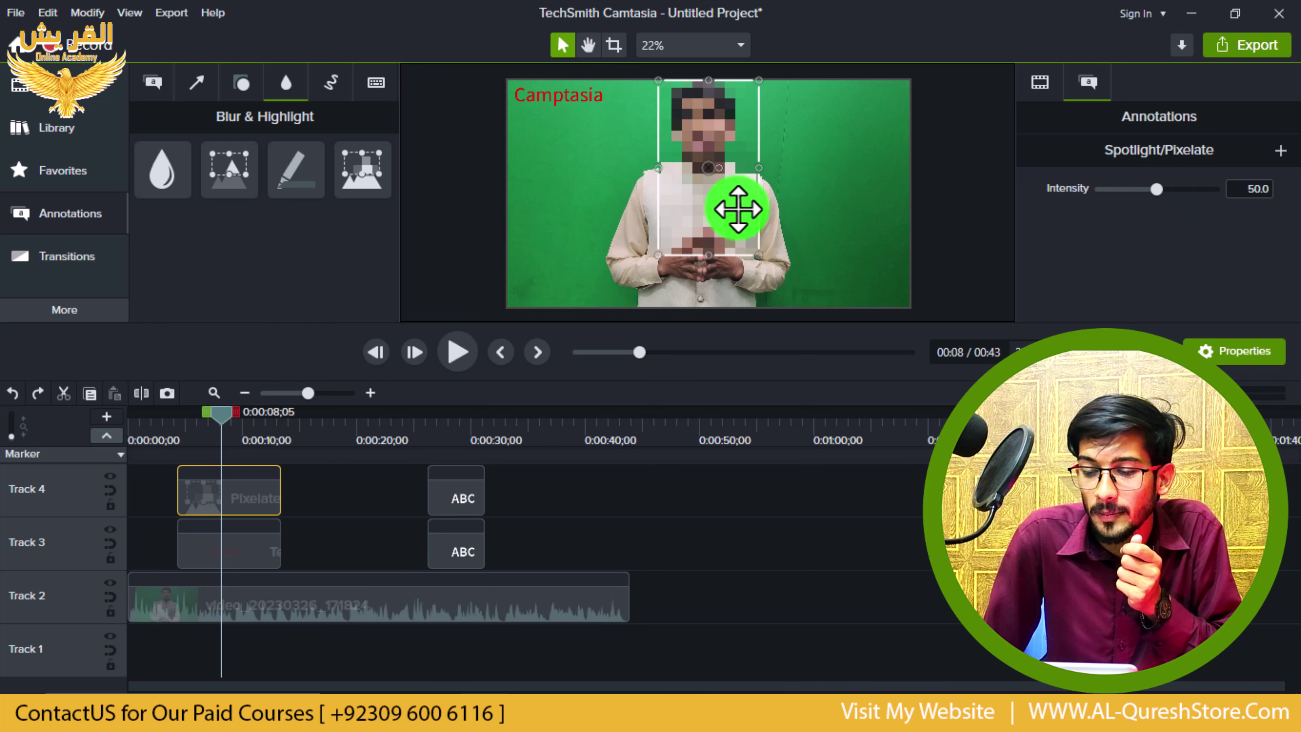
Shrink the pixelate area and move it over the Camptasia text in the frame's upper-left corner, leaving nothing selected.
drag(708, 255, 552, 89)
click(554, 195)
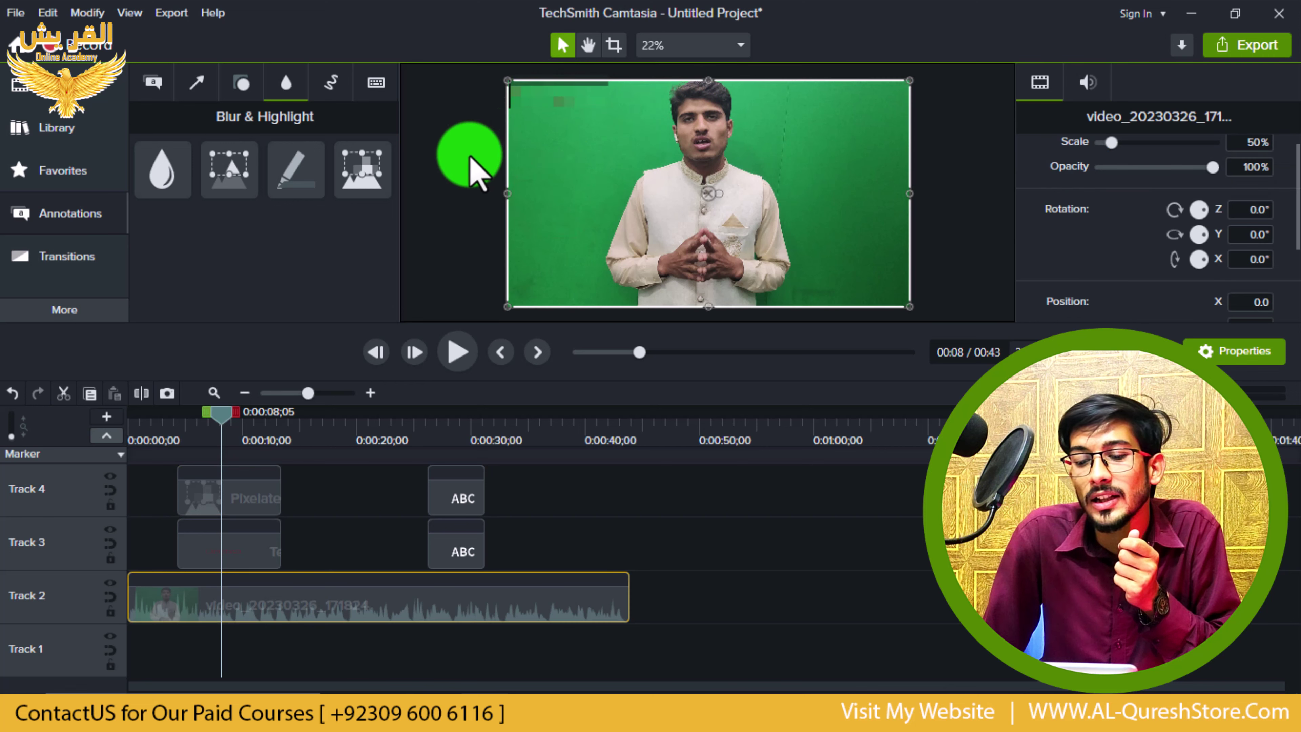
click(473, 166)
Examine how the Camptasia text looks pixelated up close and in the whole frame.
scroll(548, 87, up, 4)
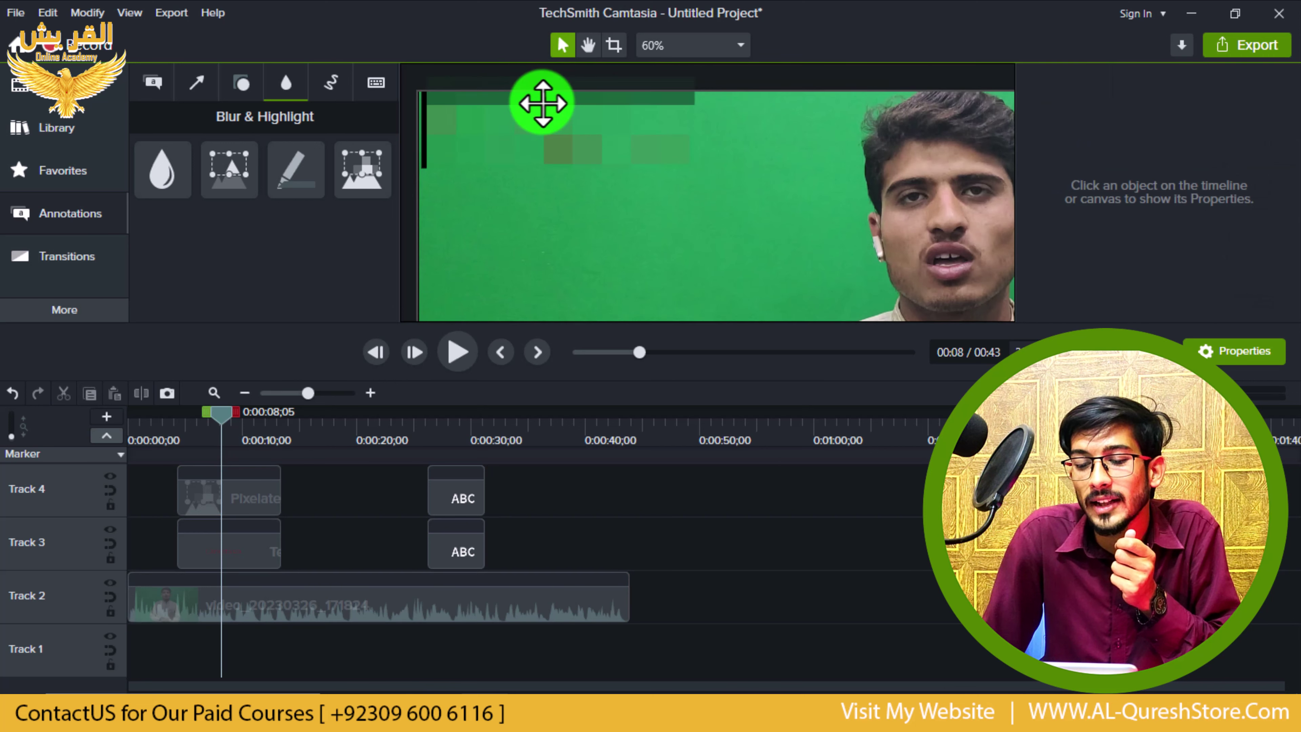
scroll(543, 103, down, 3)
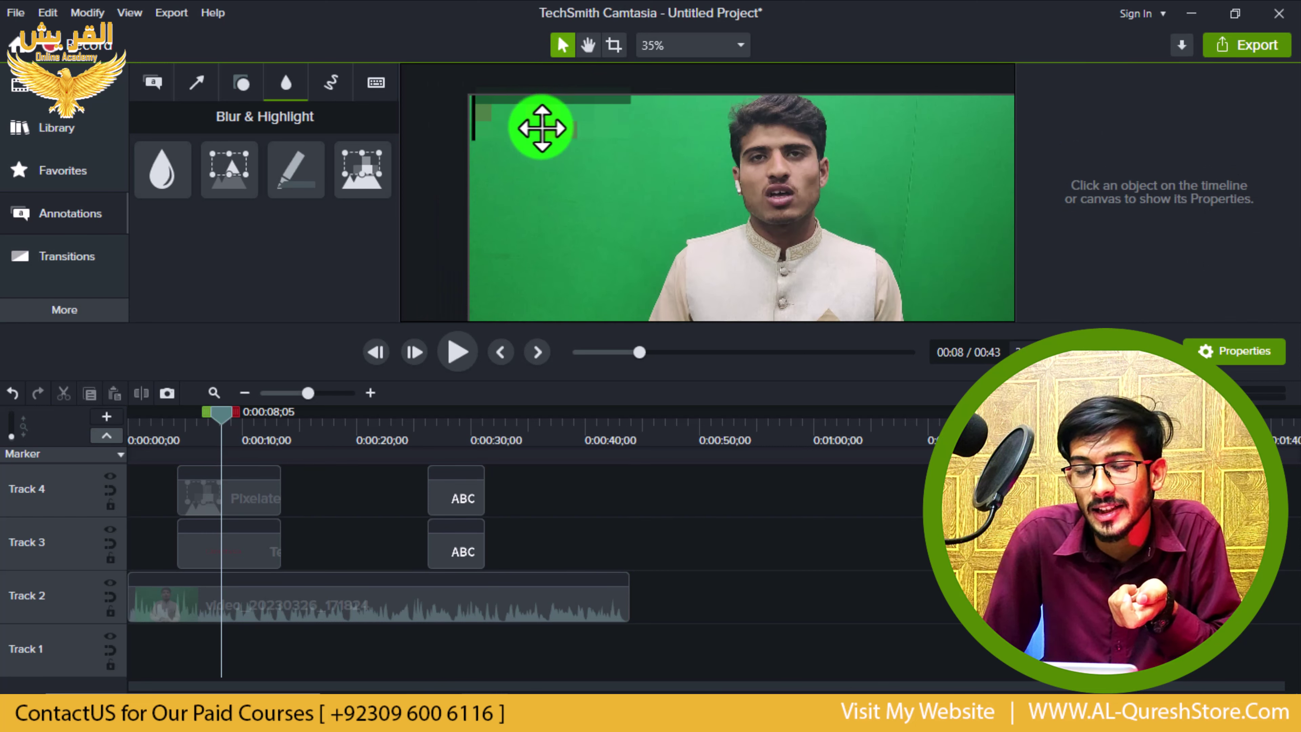
scroll(542, 128, down, 2)
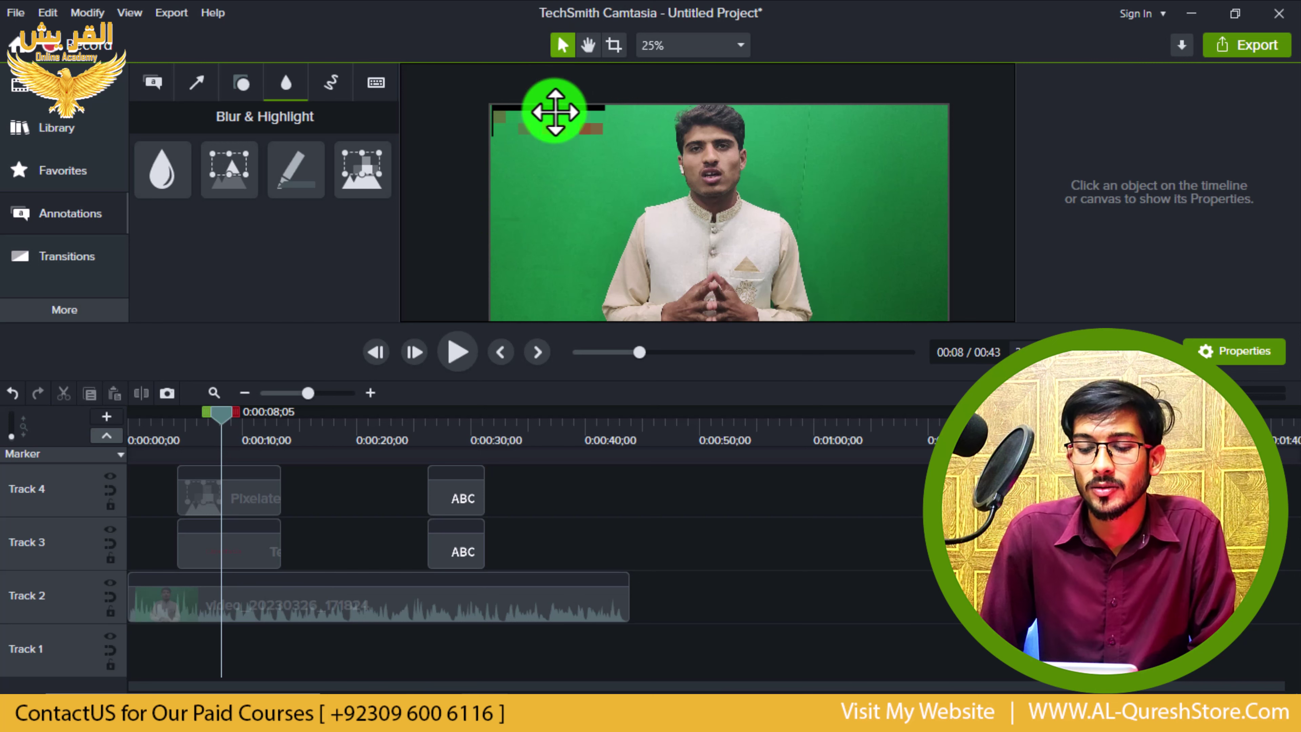
scroll(509, 105, up, 1)
scroll(509, 105, up, 3)
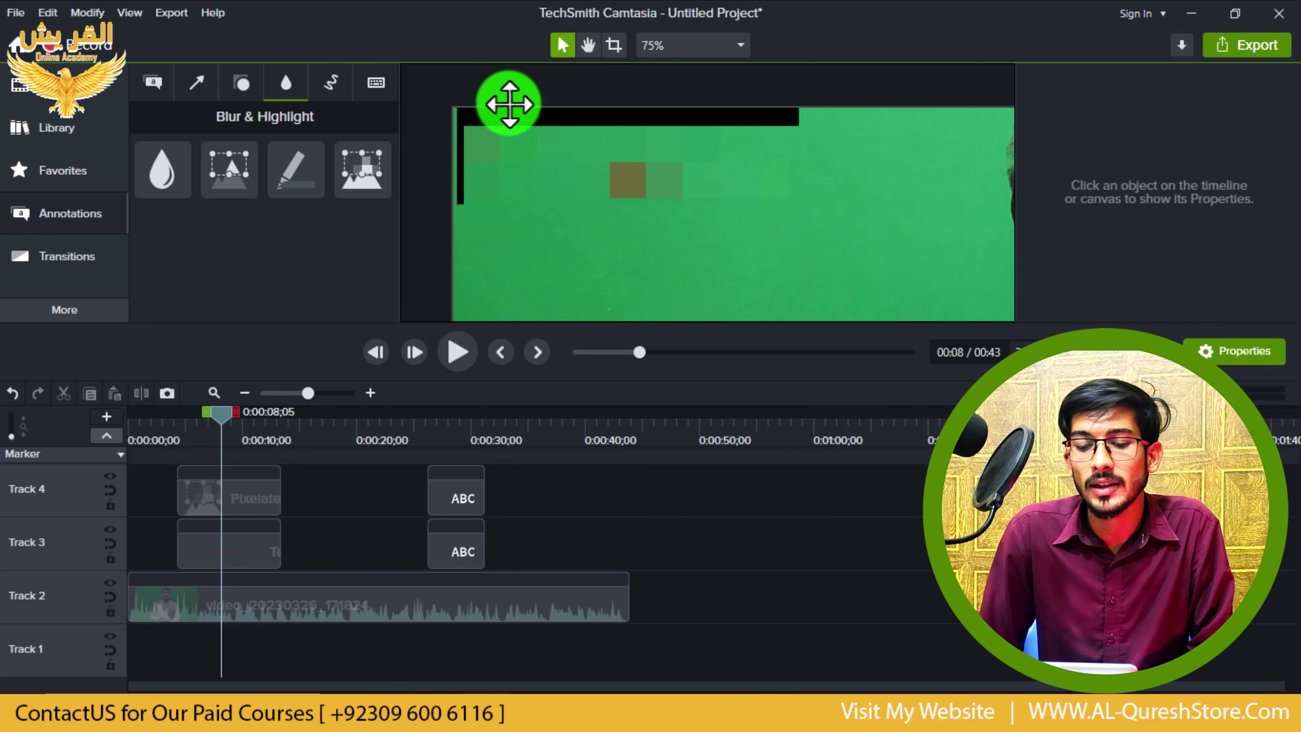
scroll(509, 105, down, 5)
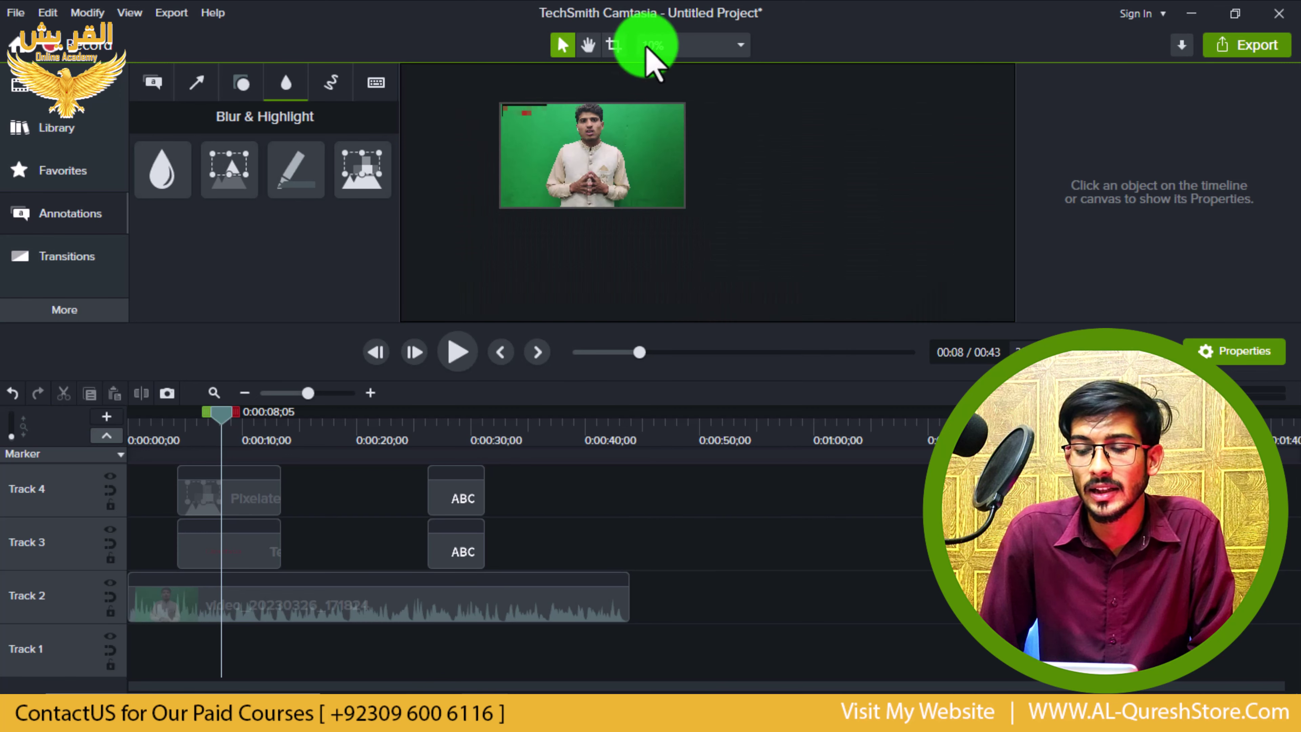
click(661, 45)
click(676, 62)
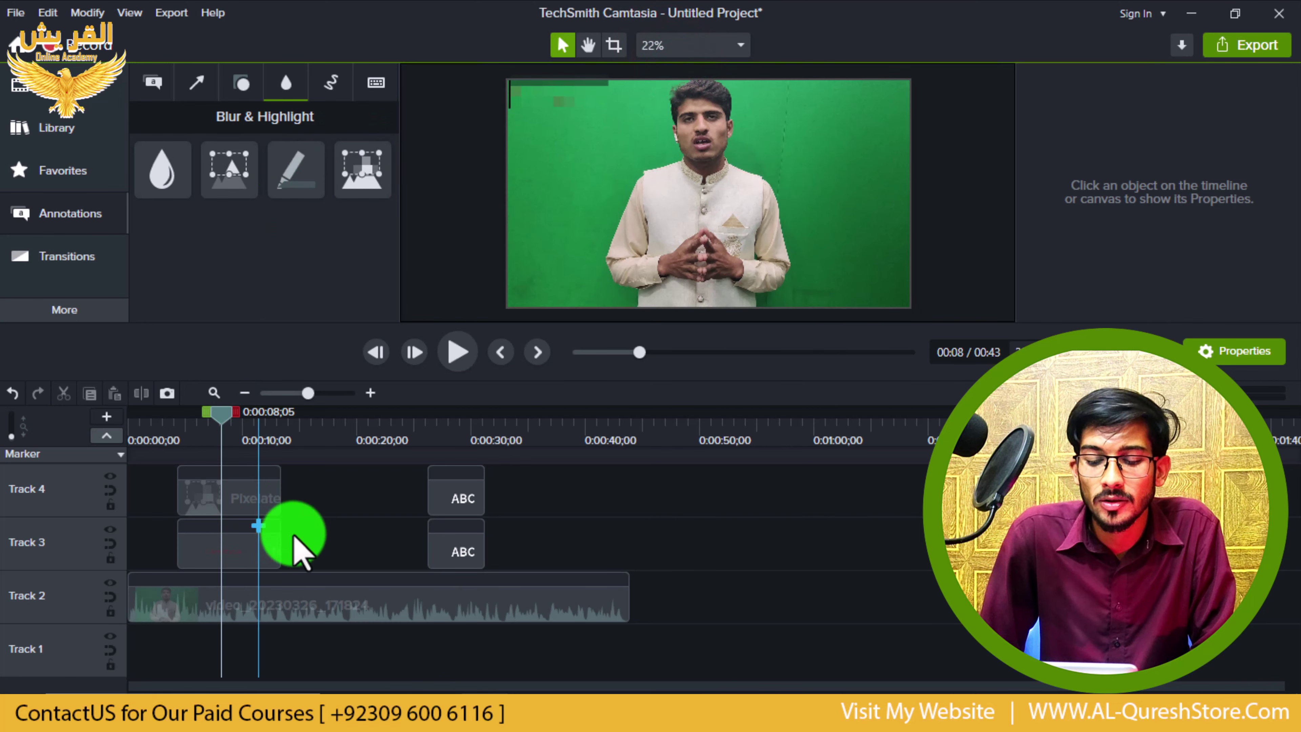
Add a Sketch Motion rectangle to Track 3 after the existing text clip, then enlarge and place it around the man's hands.
click(334, 541)
click(344, 91)
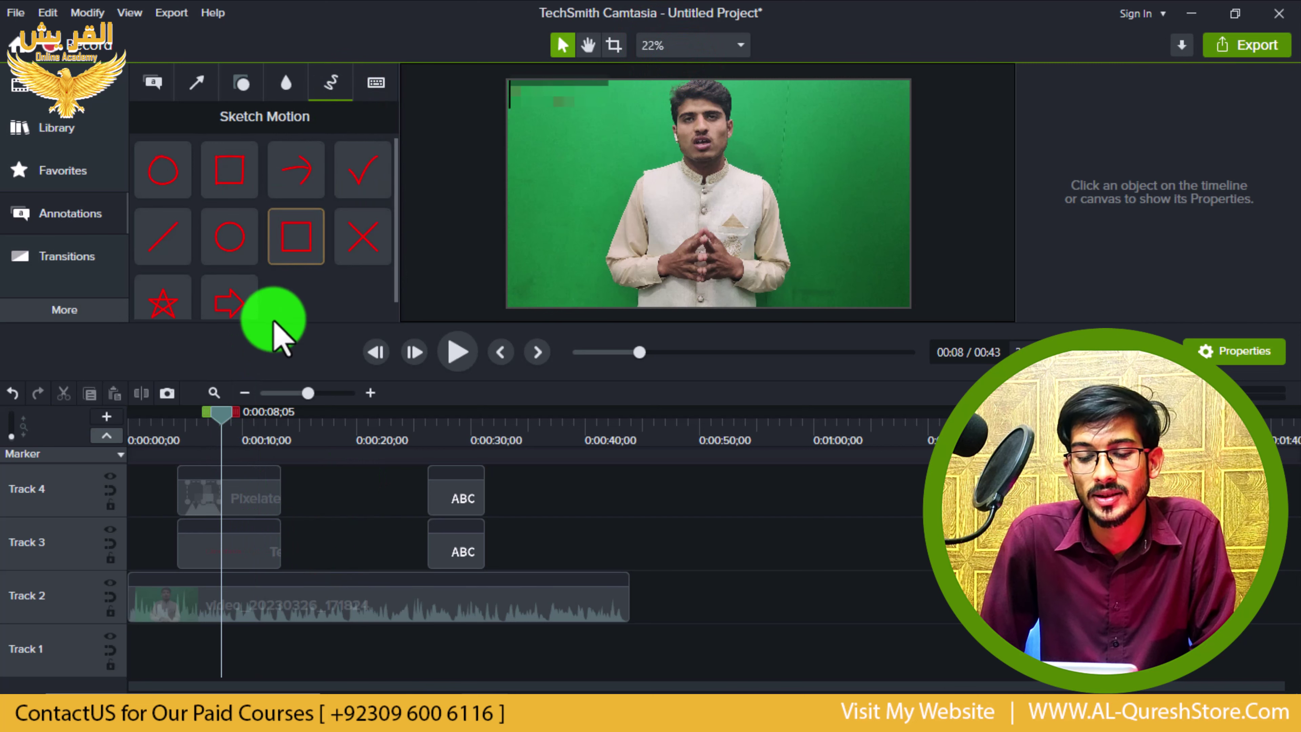
click(285, 292)
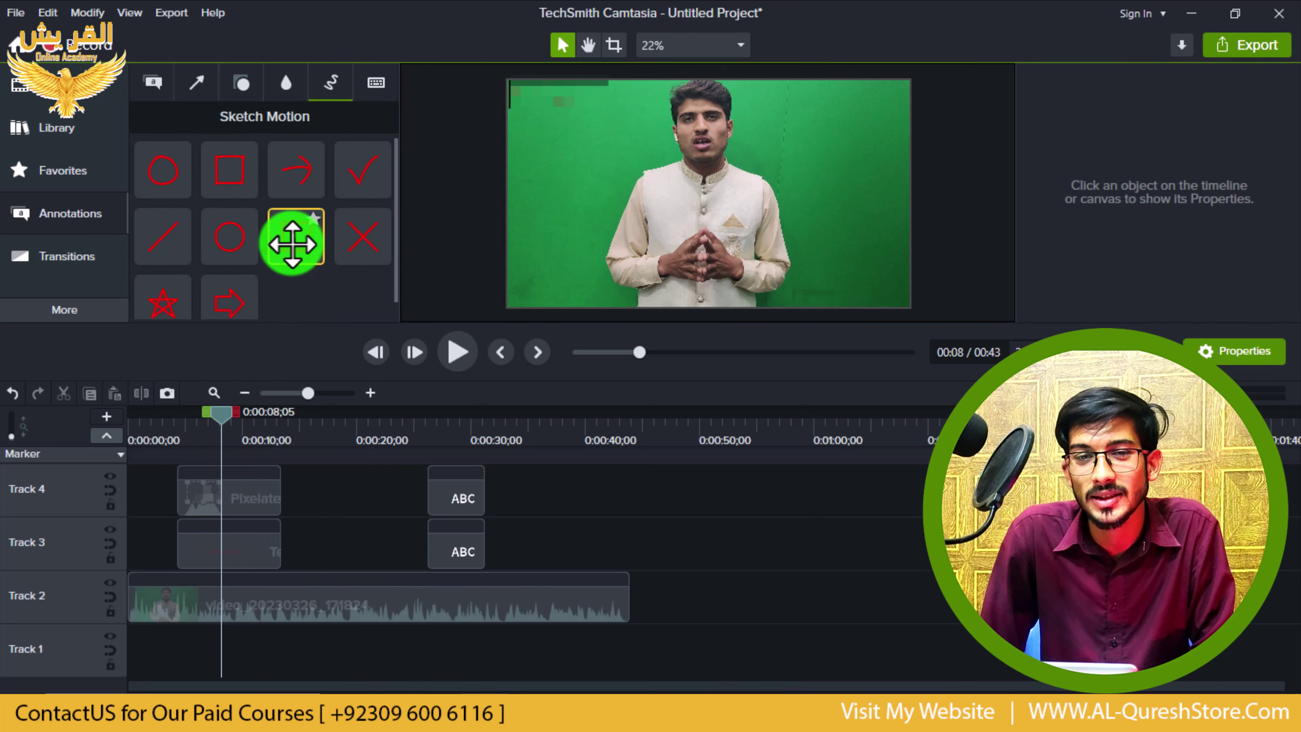
mouse_move(292, 243)
mouse_down()
mouse_move(311, 433)
mouse_move(416, 470)
mouse_move(450, 566)
mouse_move(315, 556)
mouse_up()
drag(302, 434, 320, 441)
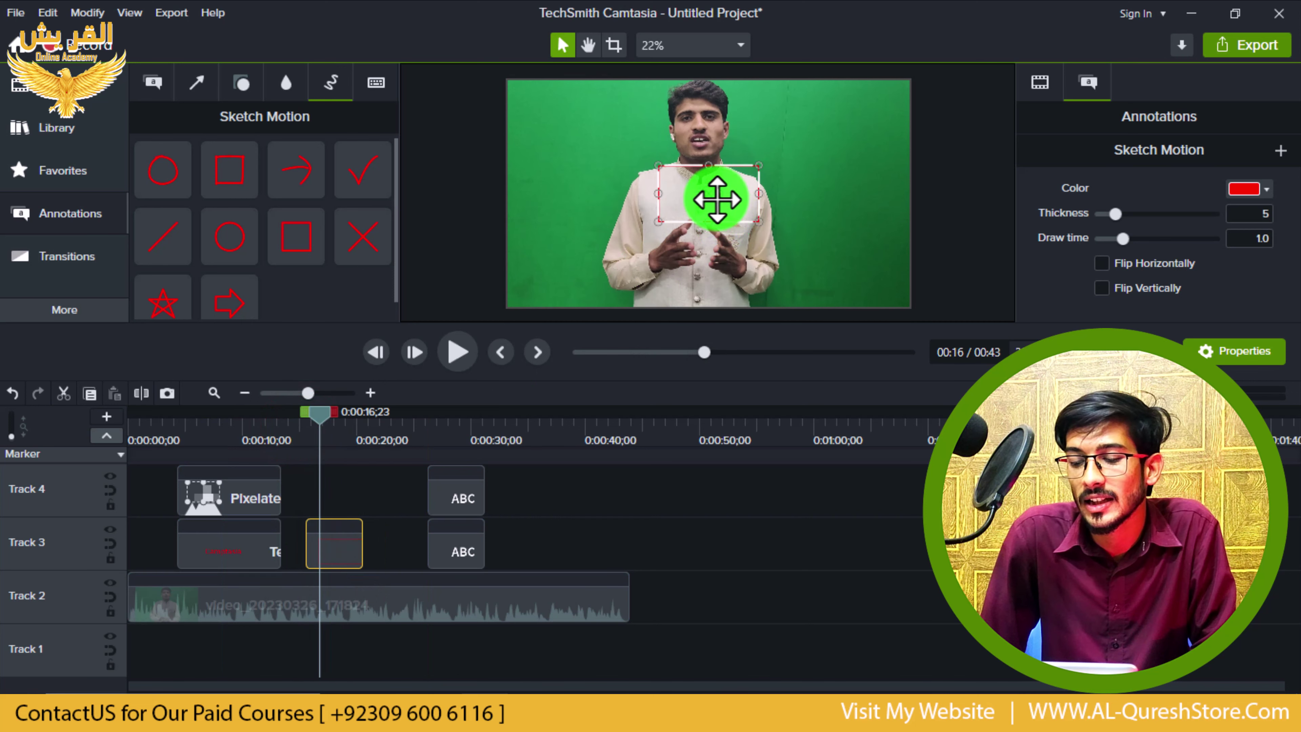
mouse_move(714, 195)
mouse_down()
mouse_move(694, 256)
mouse_move(781, 252)
mouse_up()
drag(709, 226, 709, 206)
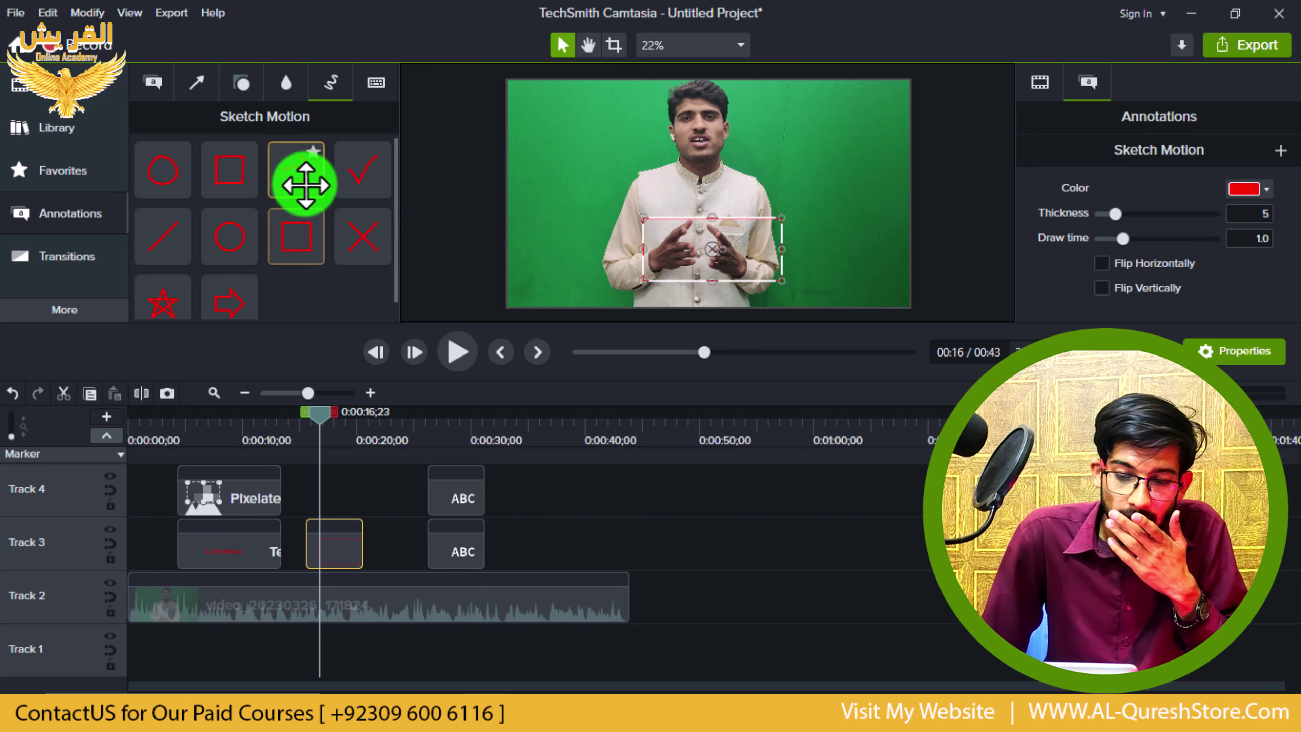
Add a Sketch Motion block arrow pointing at the rectangle and line up its Track 4 clip with the rectangle's clip.
mouse_move(205, 301)
mouse_down()
mouse_move(740, 276)
mouse_move(600, 241)
mouse_move(561, 256)
mouse_move(576, 256)
mouse_up()
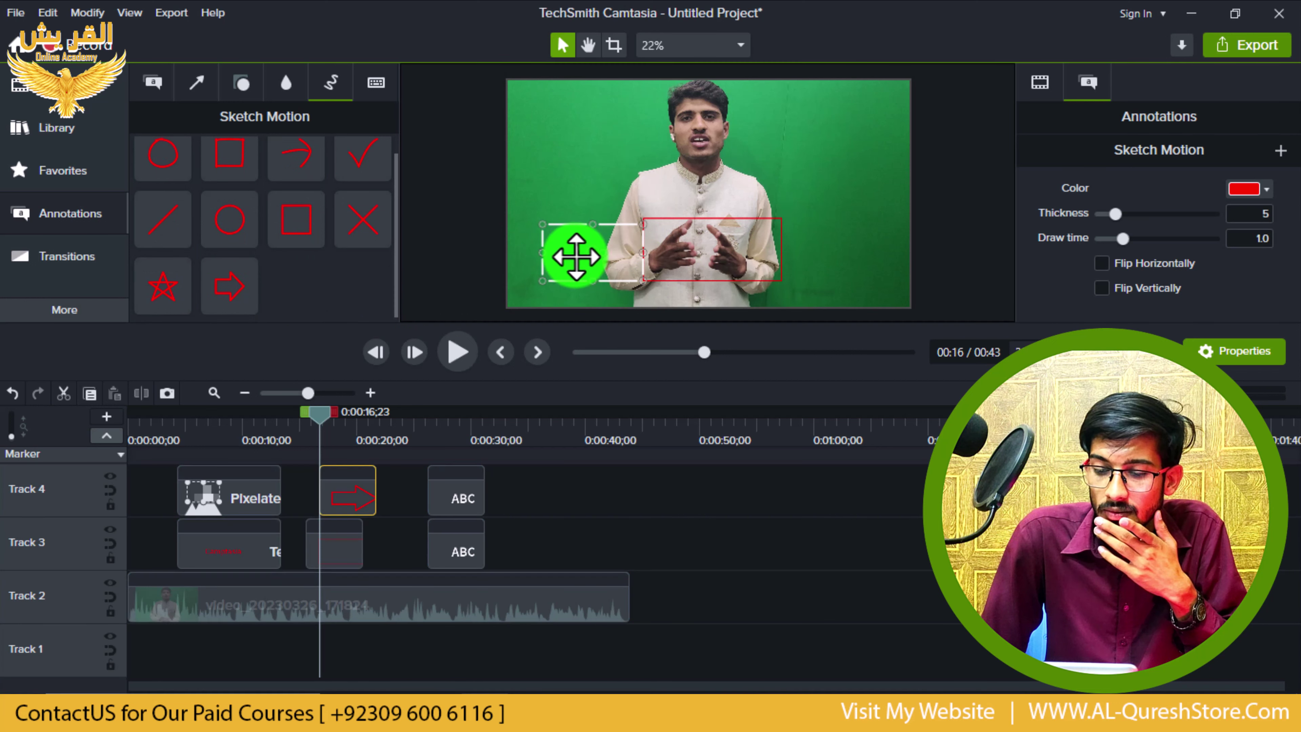
click(339, 500)
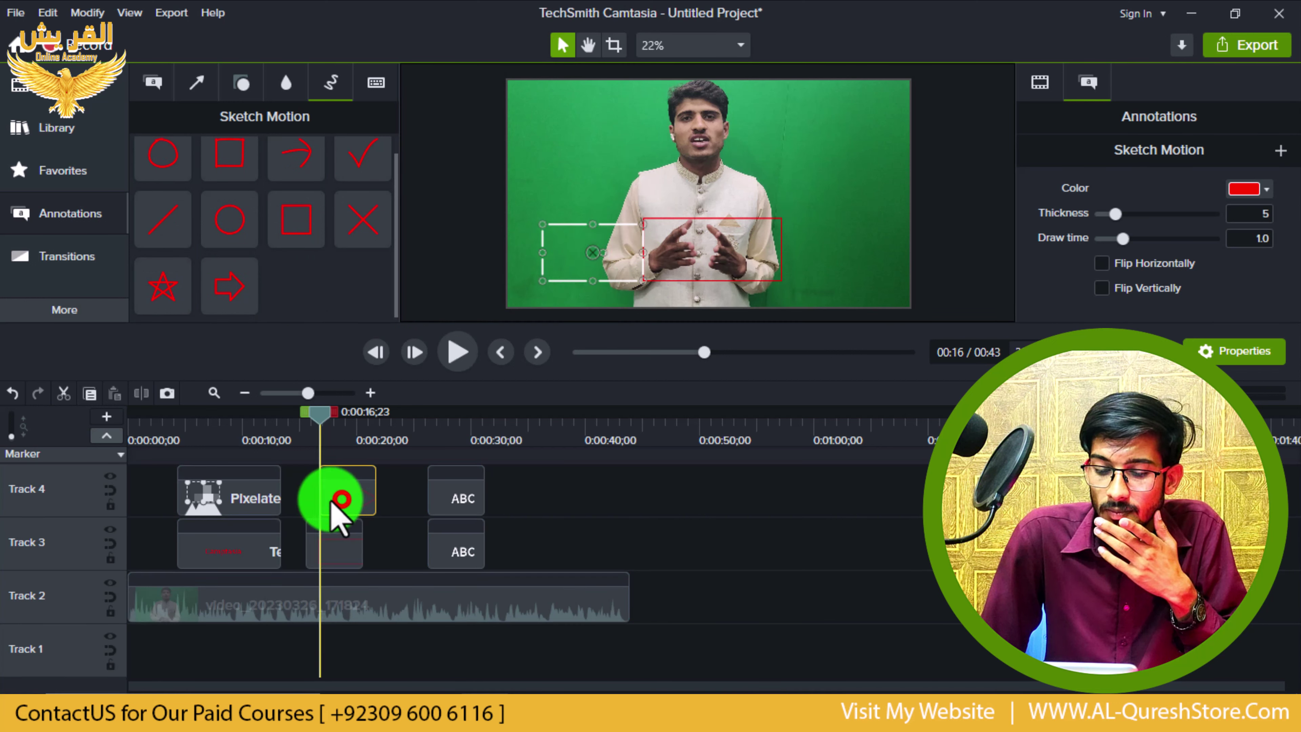
drag(339, 499, 325, 500)
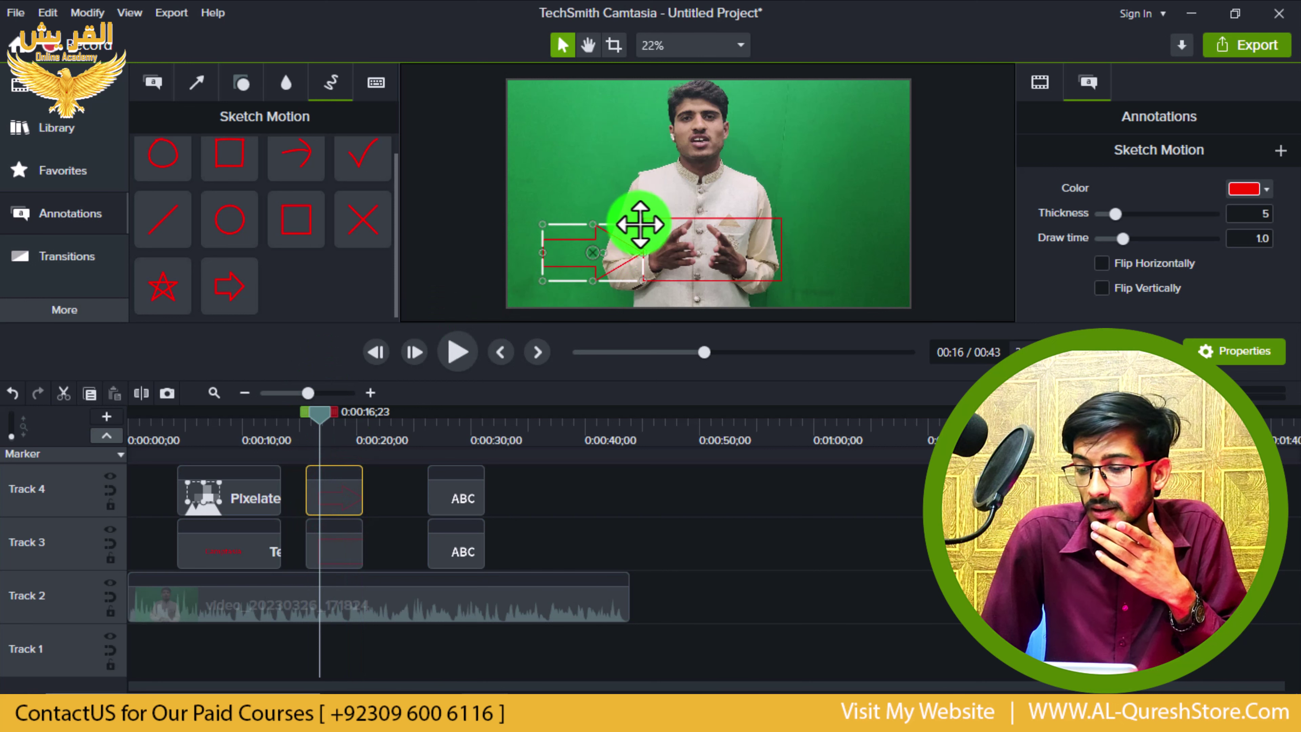
Style the sketch arrow with thickness 18, draw time 0.0 and a purple color.
drag(1115, 214, 1239, 214)
mouse_move(1122, 238)
mouse_down()
mouse_move(1188, 239)
mouse_move(1007, 252)
mouse_move(1099, 271)
mouse_up()
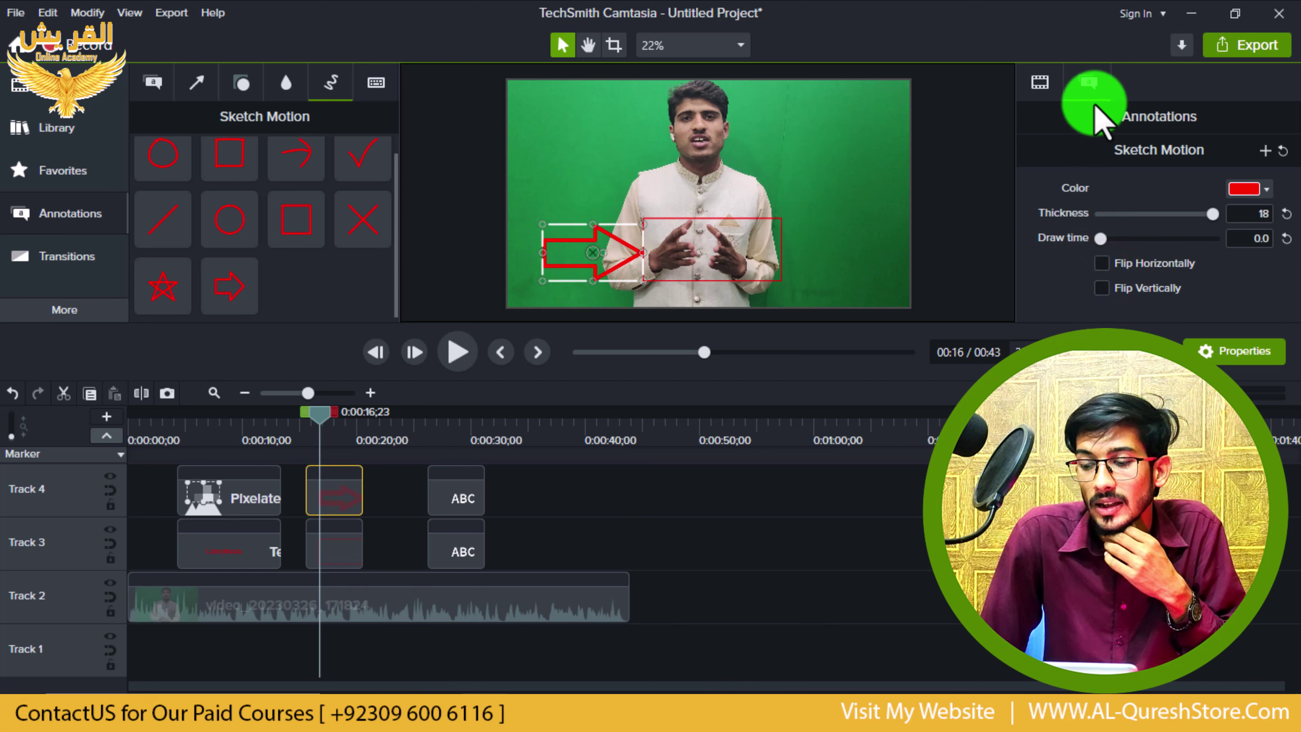
click(1250, 190)
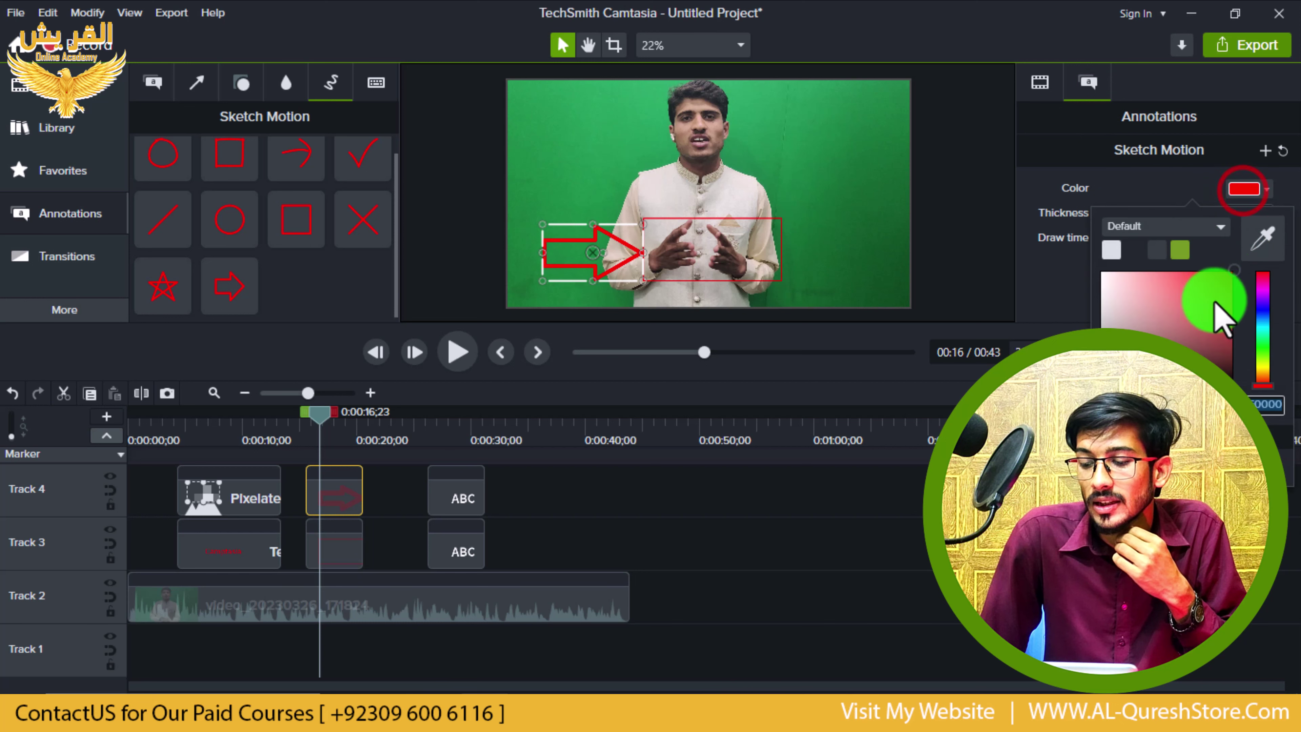
click(1263, 314)
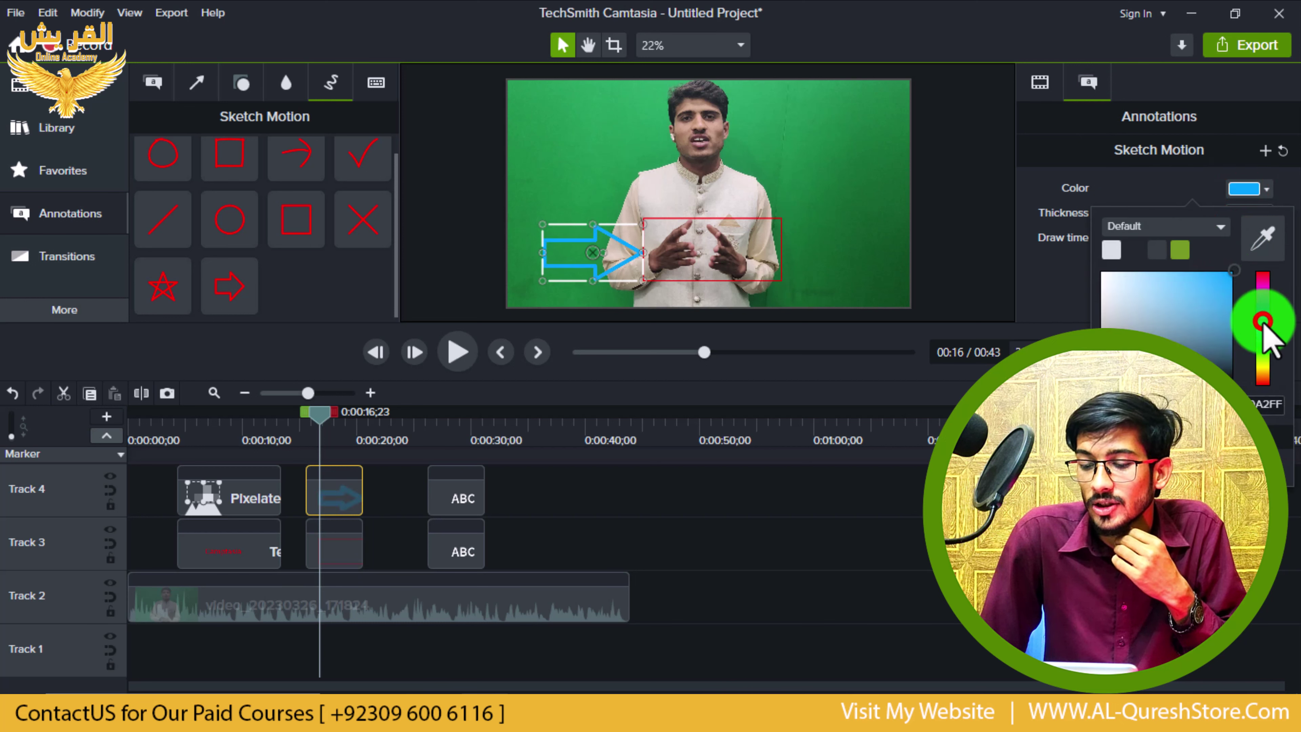
drag(1263, 302, 1263, 294)
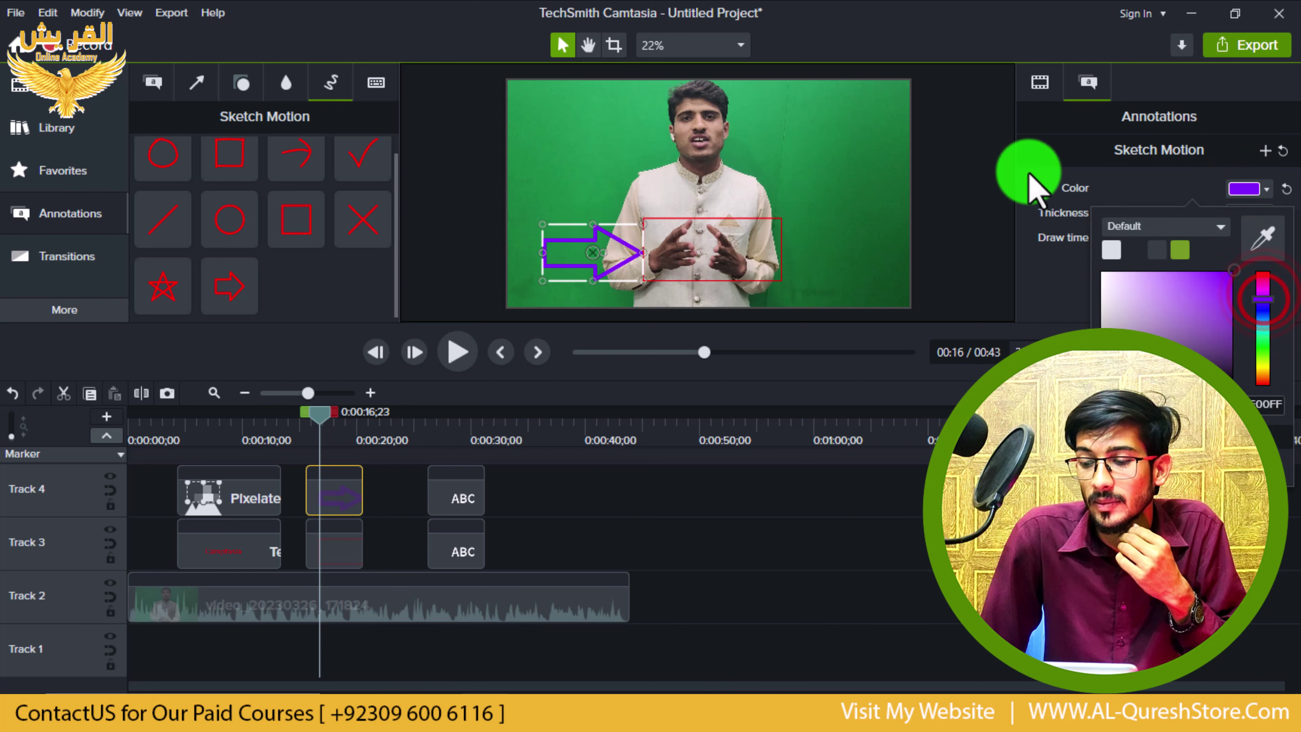
click(1017, 135)
Scale the purple arrow to 133.8%, move it beside the man's head and try rotating it about the Z, Y and X axes.
click(1040, 83)
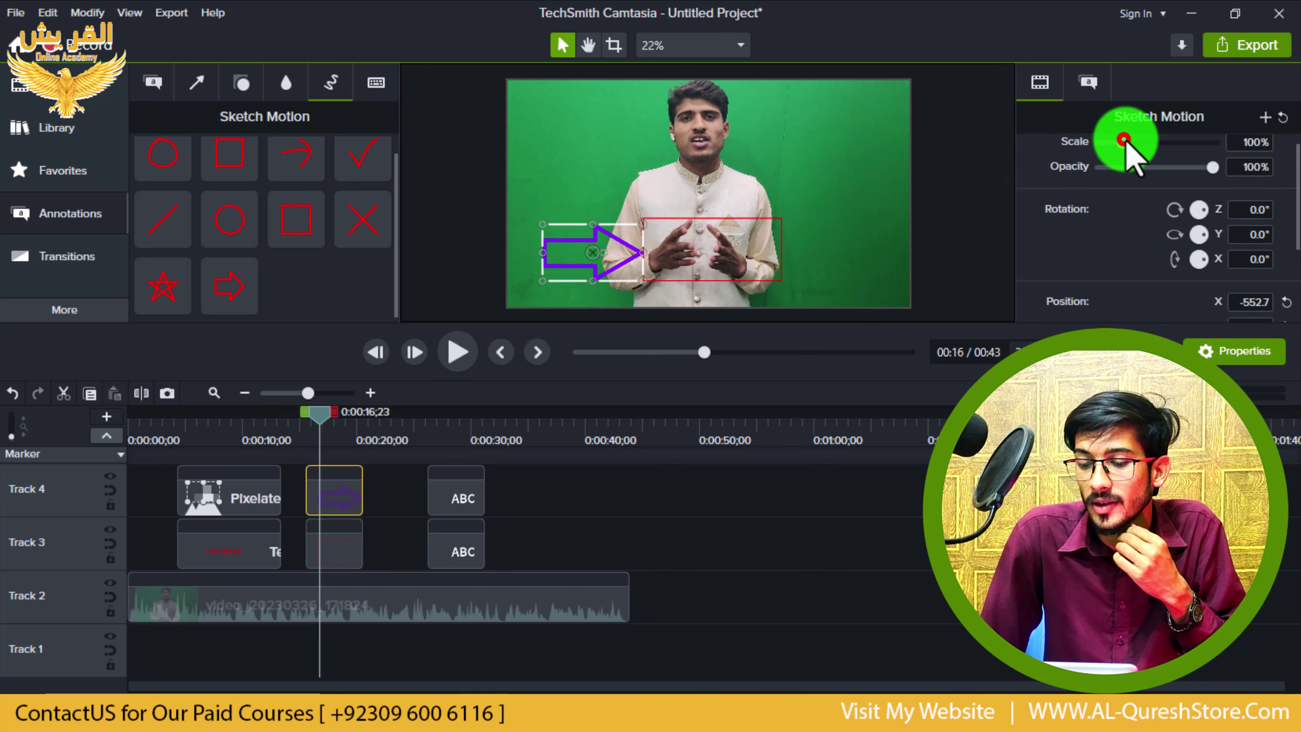
mouse_move(1124, 141)
mouse_down()
mouse_move(1196, 144)
mouse_move(1112, 137)
mouse_move(1131, 142)
mouse_up()
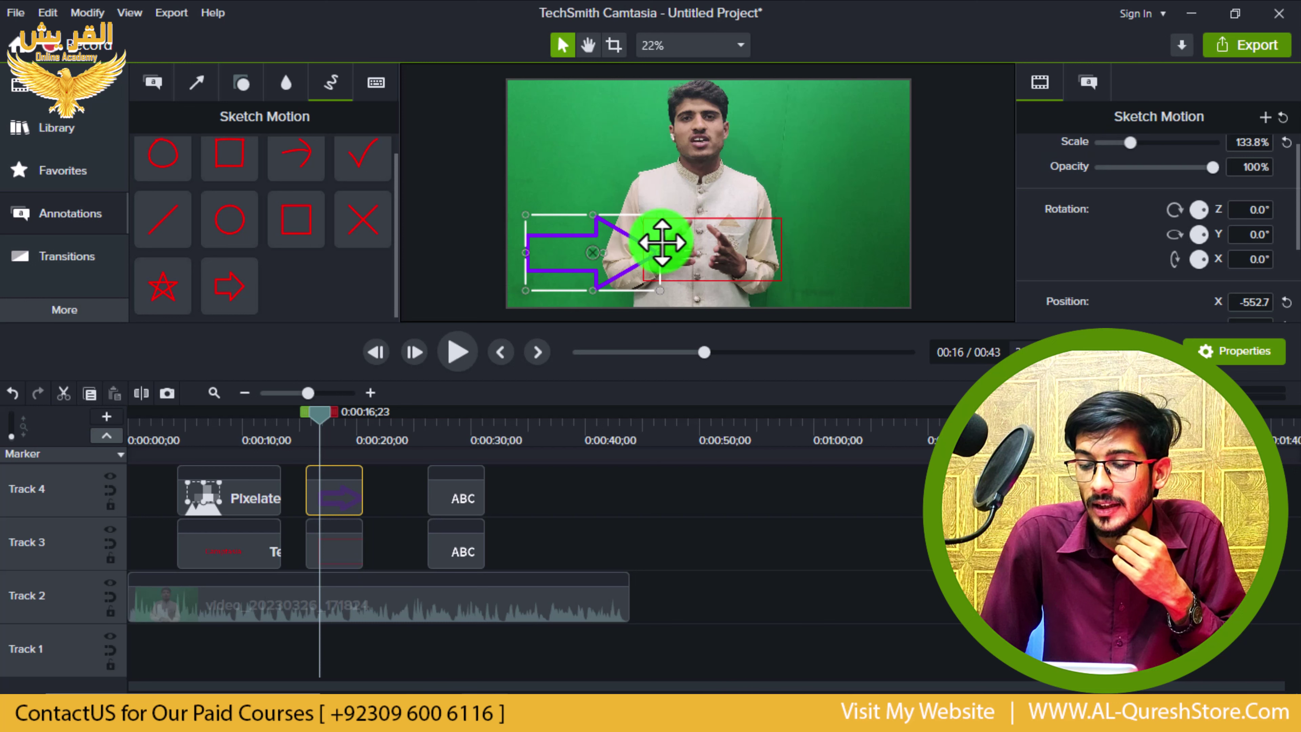
mouse_move(593, 236)
mouse_down()
mouse_move(590, 139)
mouse_move(609, 110)
mouse_move(595, 118)
mouse_move(600, 168)
mouse_up()
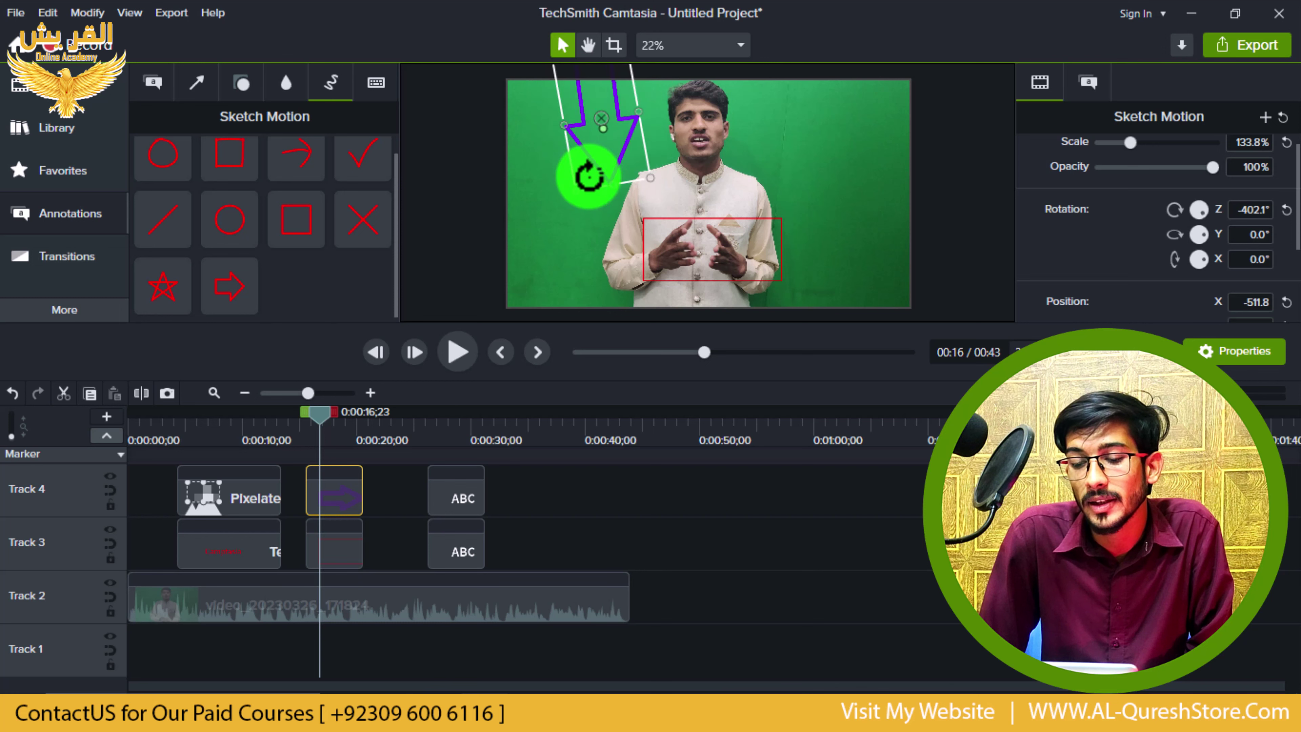
mouse_move(614, 90)
mouse_down()
mouse_move(586, 197)
mouse_move(583, 108)
mouse_move(517, 224)
mouse_move(576, 15)
mouse_move(635, 169)
mouse_up()
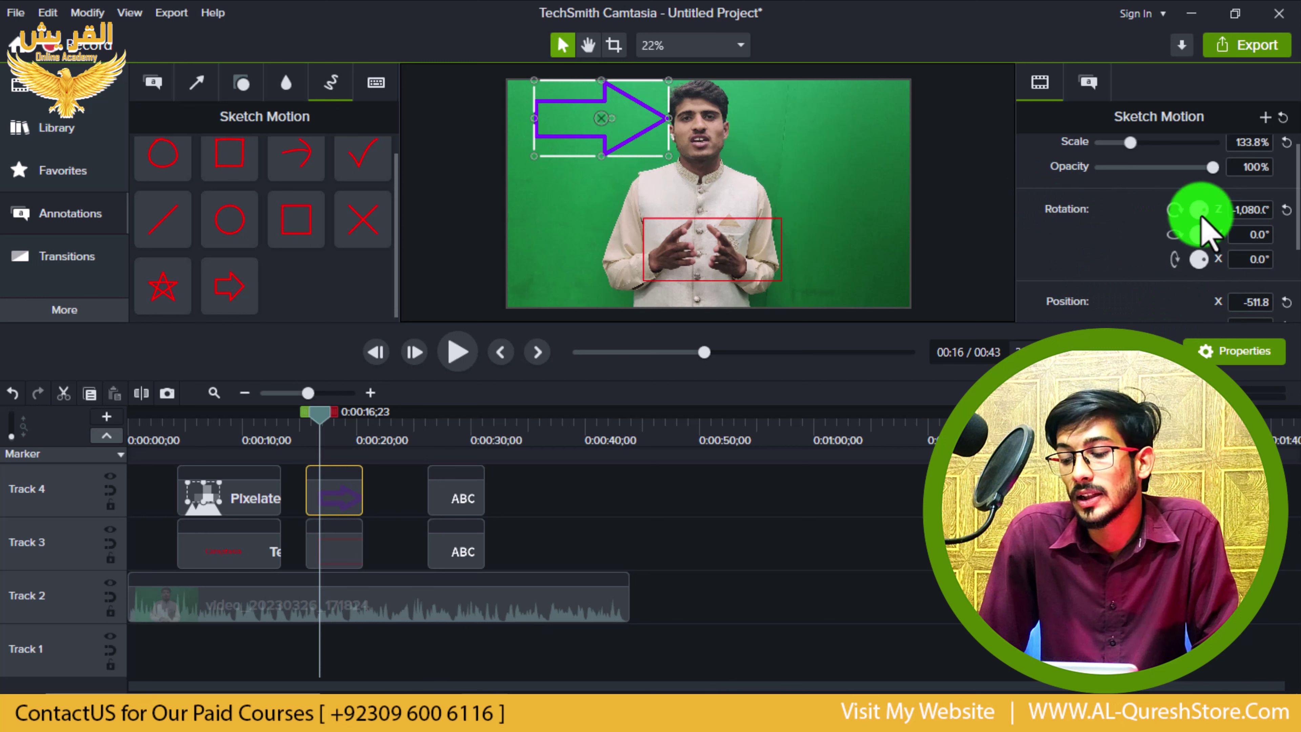
drag(1201, 218, 1218, 261)
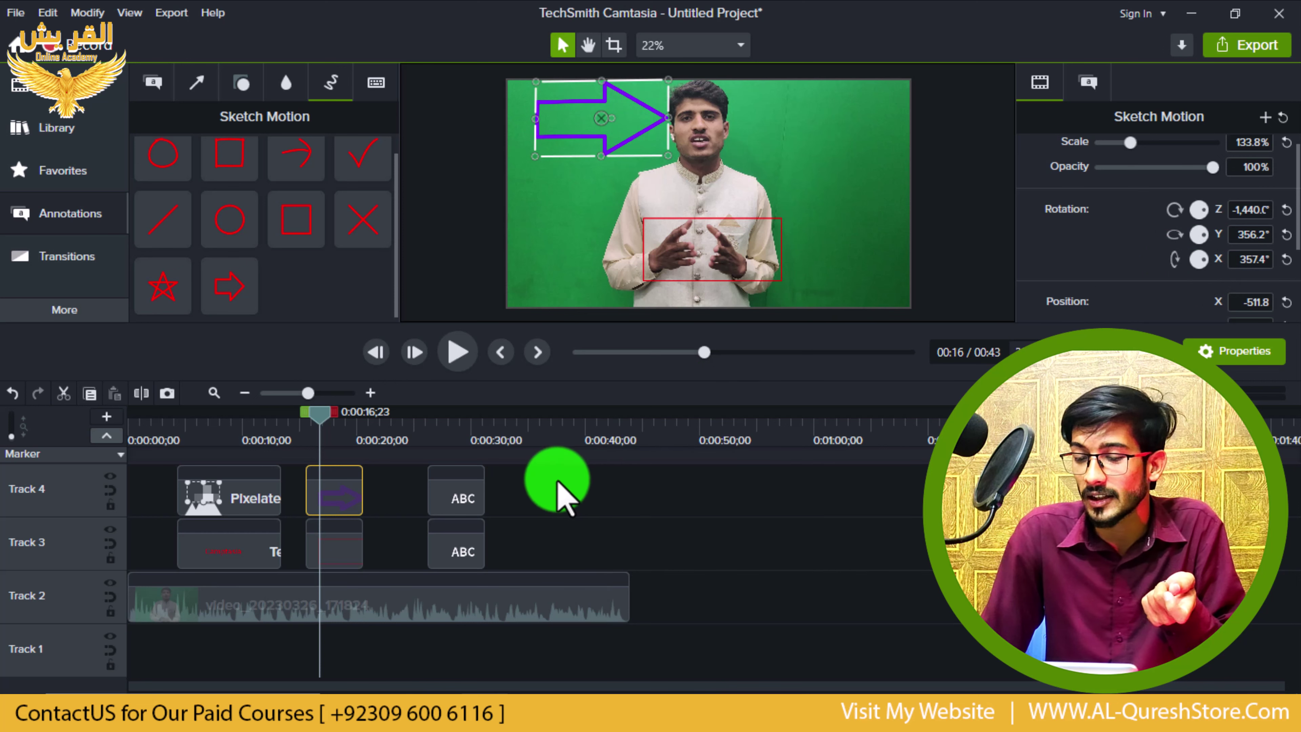
Delete all annotation clips on Track 3 and Track 4, keeping the video on Track 2.
click(744, 523)
mouse_move(534, 542)
mouse_down()
mouse_move(197, 494)
mouse_move(193, 475)
mouse_up()
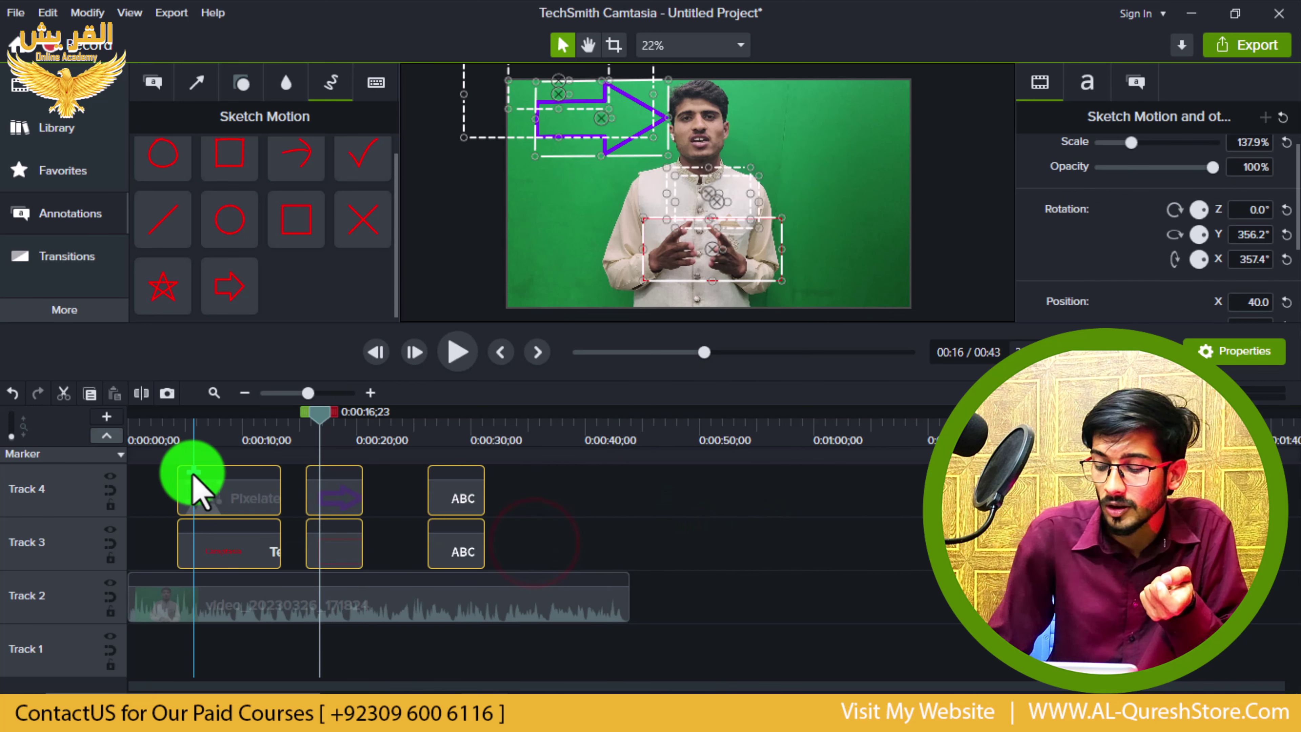
key(Delete)
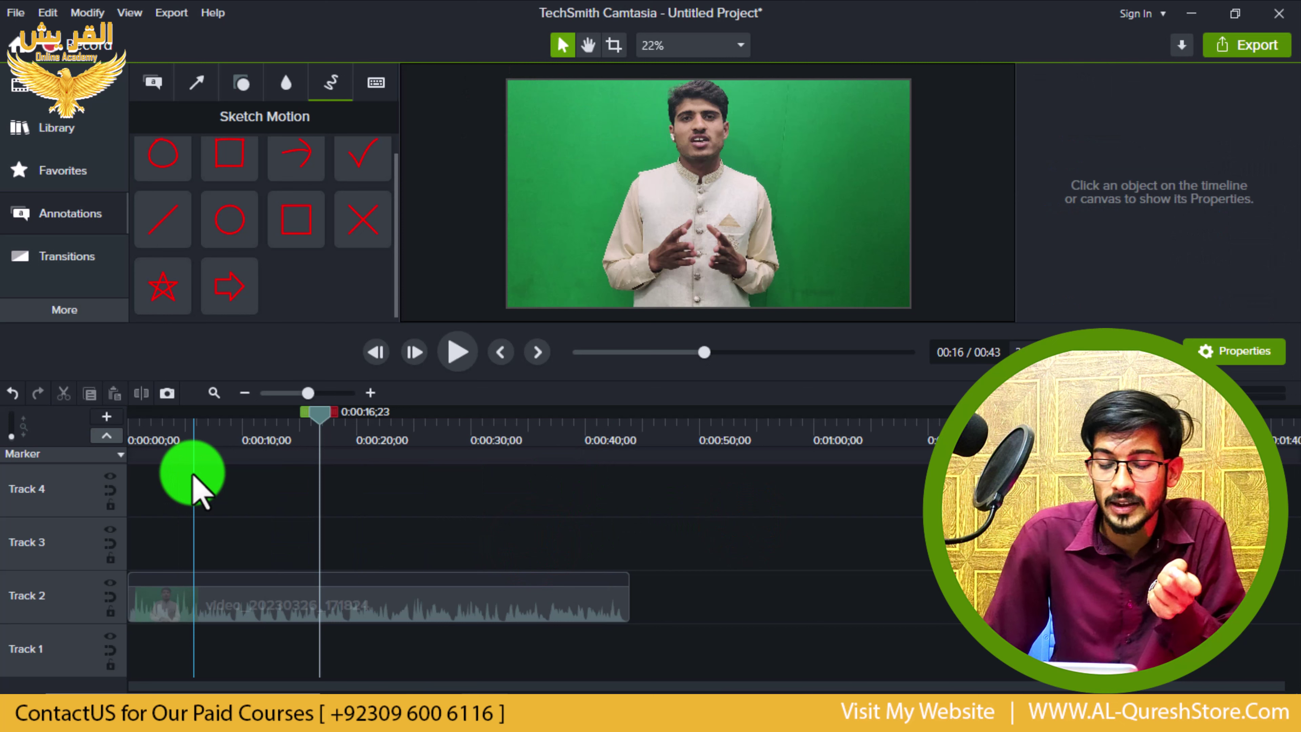
Try the first Ctrl+A keystroke callout on Track 3 near the 16-second mark, preview it and delete it.
click(376, 83)
click(163, 173)
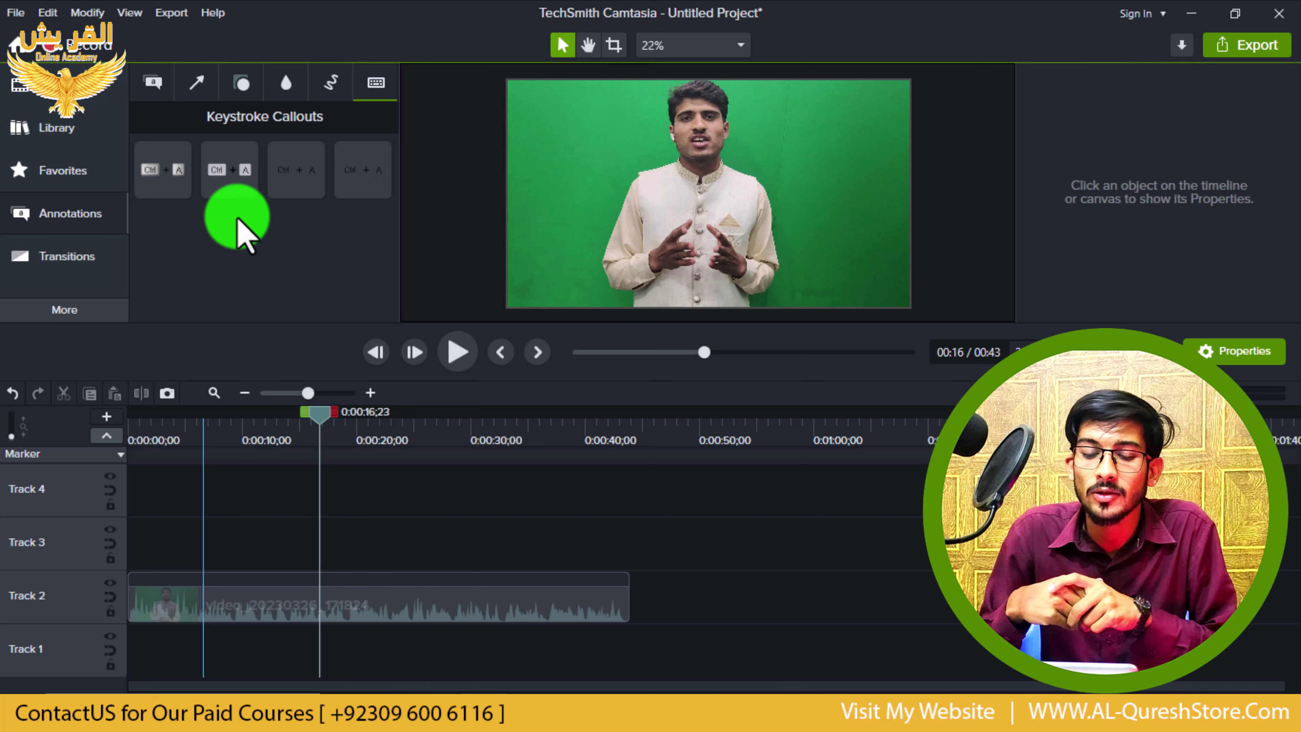
drag(154, 169, 311, 564)
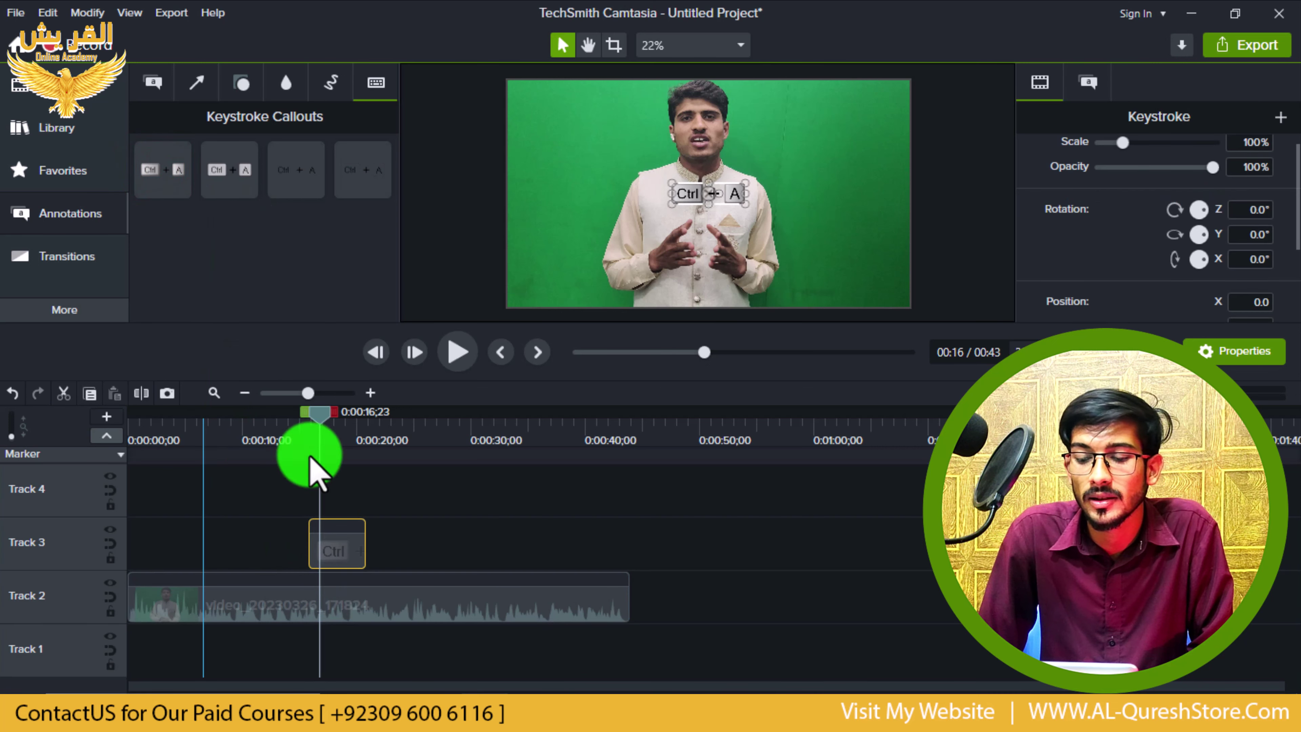
click(312, 413)
mouse_move(337, 419)
mouse_down()
mouse_move(296, 422)
mouse_move(341, 438)
mouse_up()
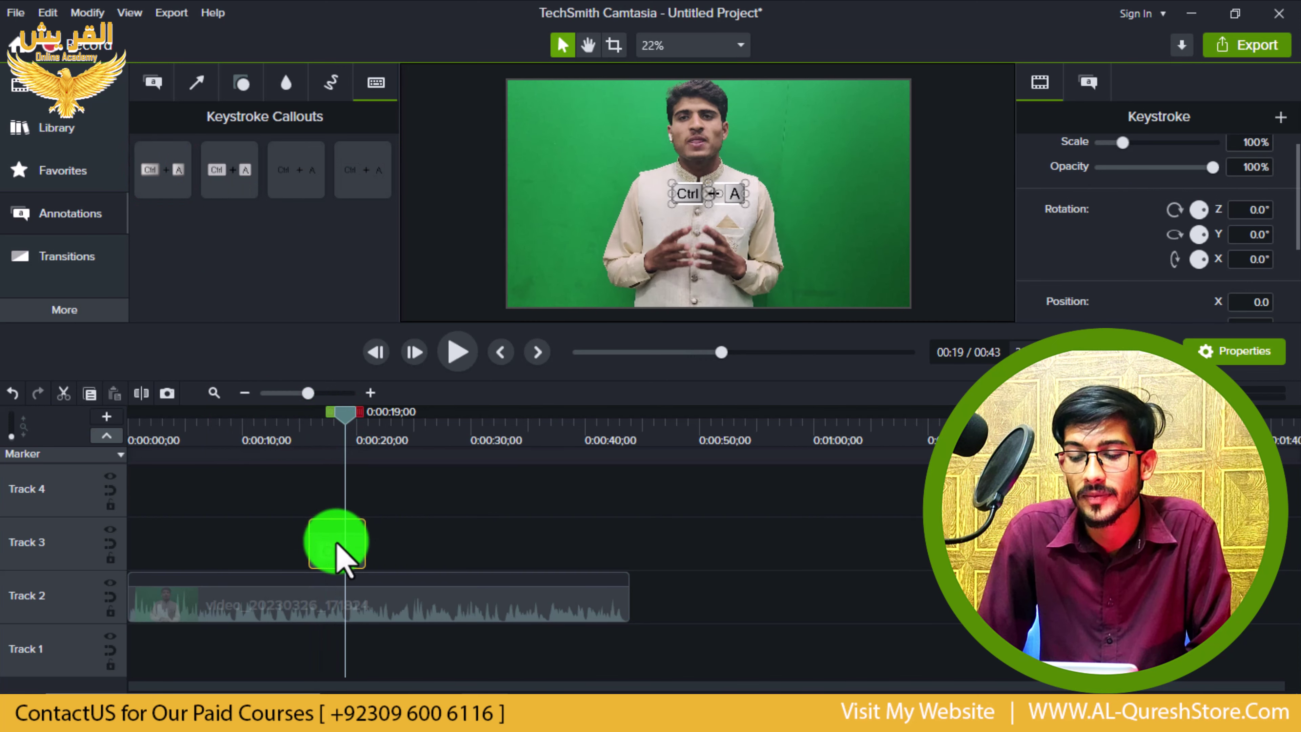
key(Delete)
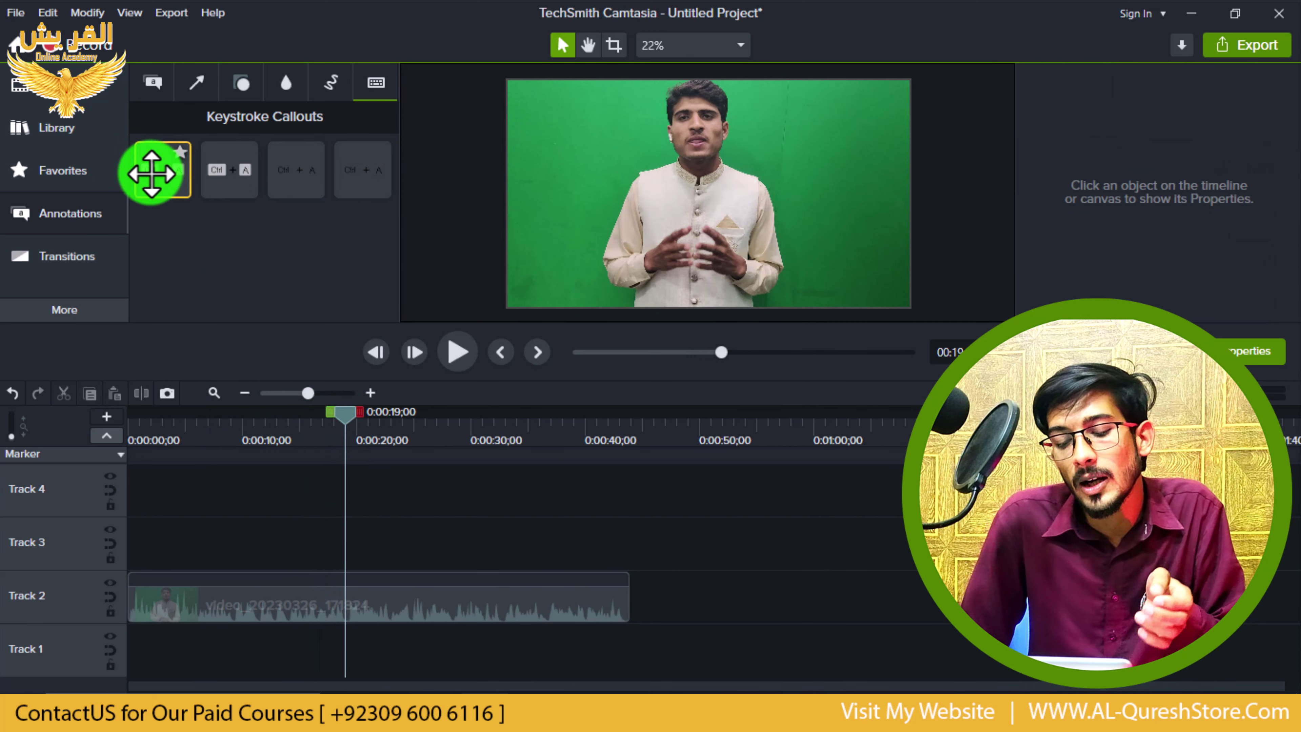
Place the first Ctrl+A keystroke callout on Track 3 at 0:00:19;00 and preview it up close at 0:00:21;03.
drag(154, 169, 358, 551)
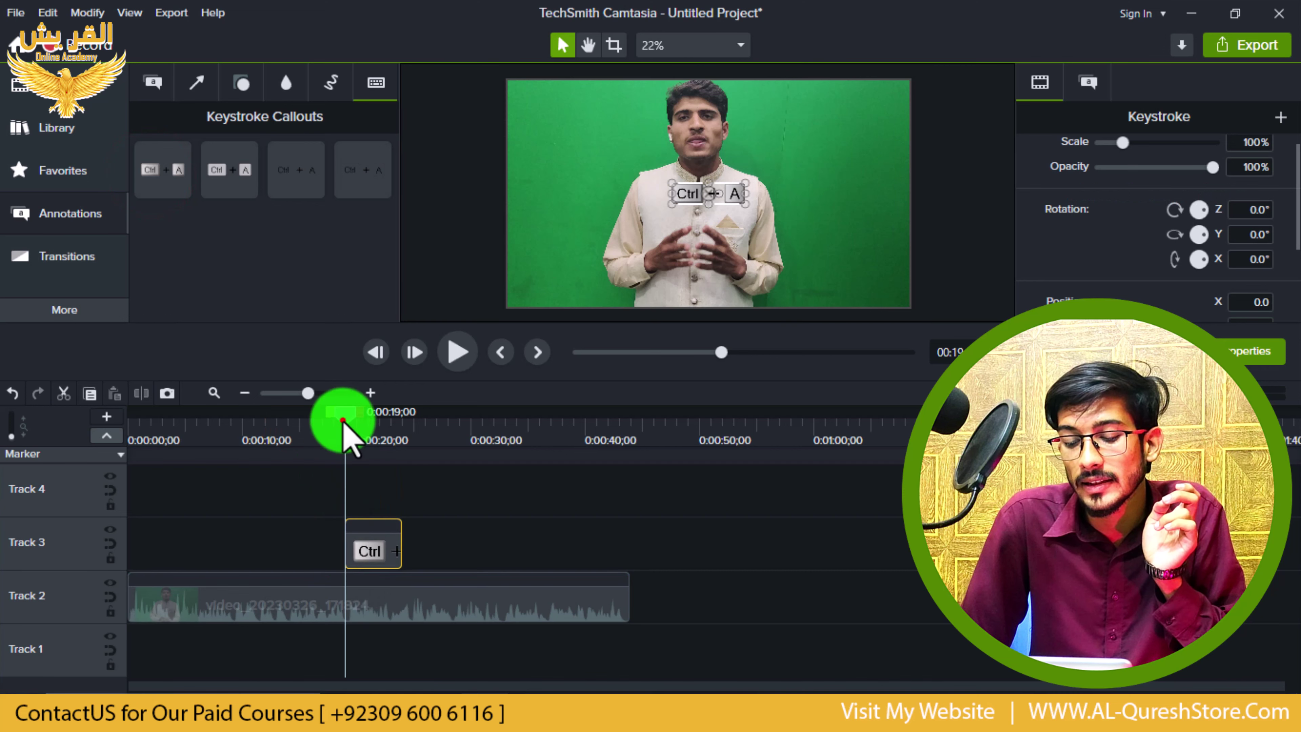
drag(349, 434, 366, 439)
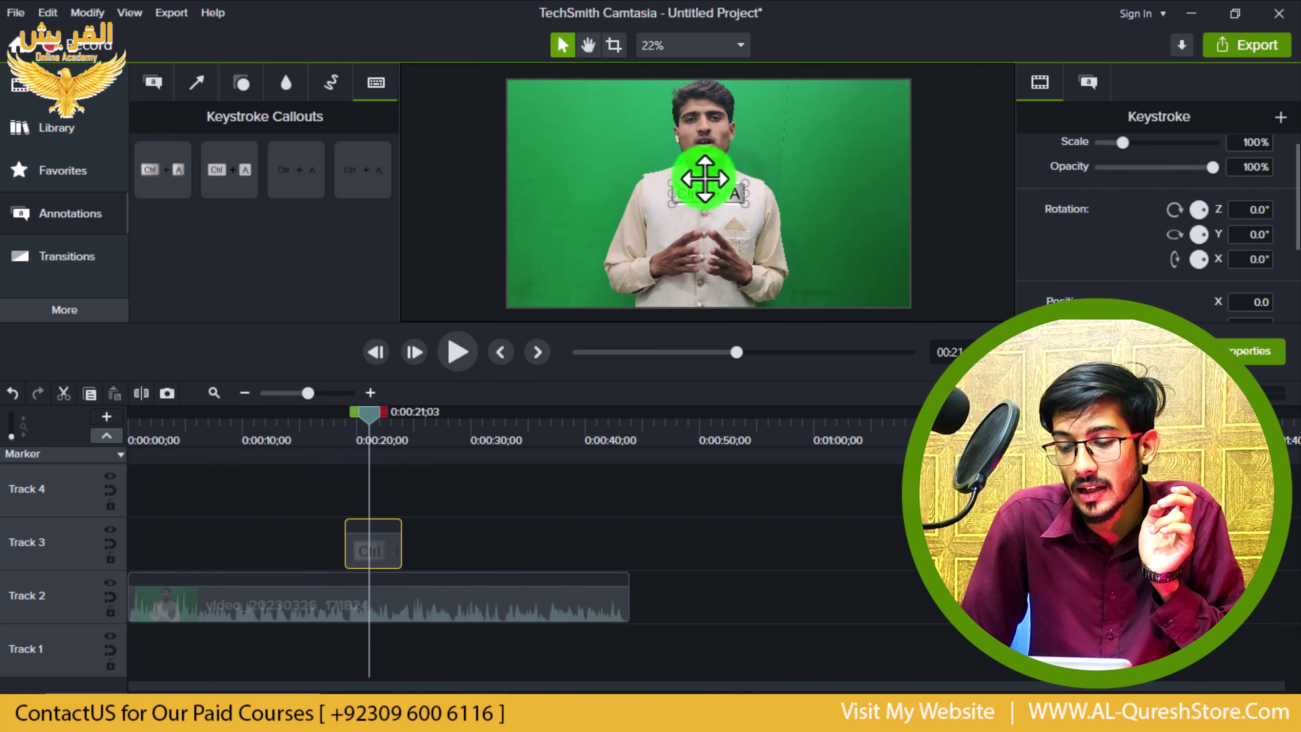
scroll(700, 194, up, 5)
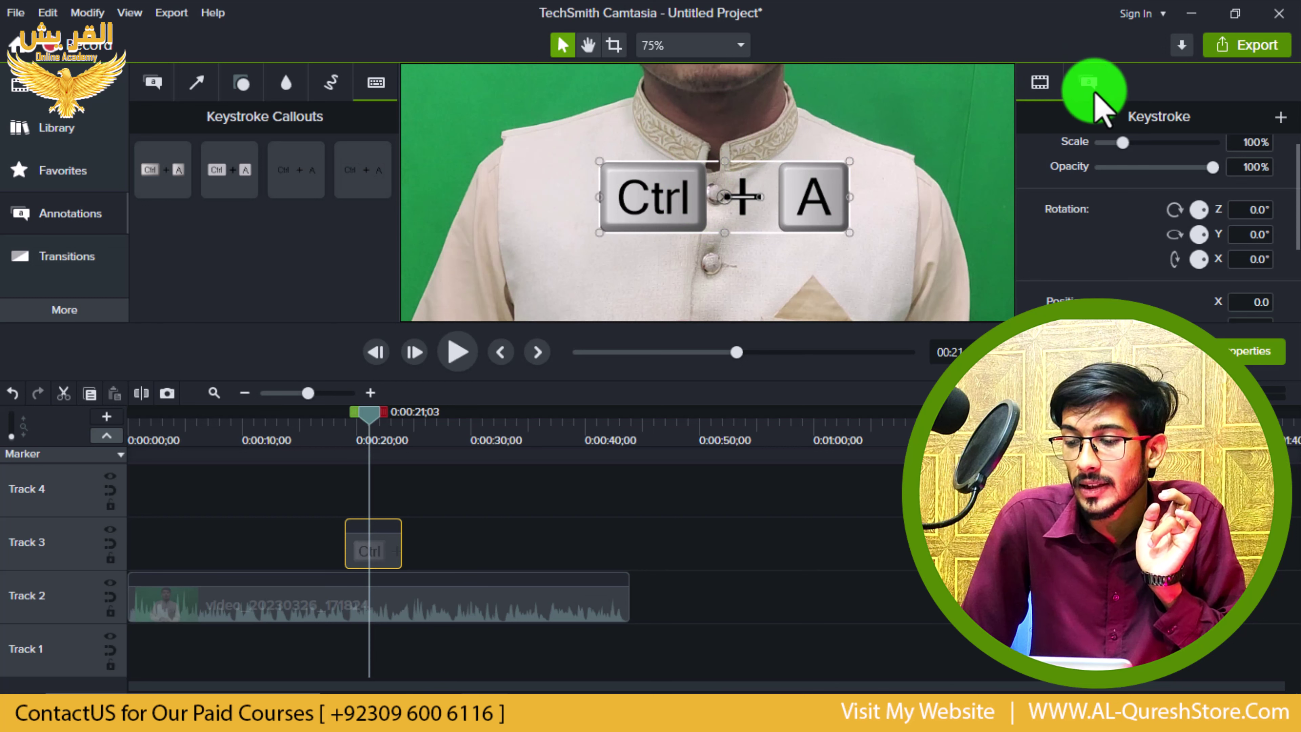
Compare the Gray, Clear, Outline and Traditional styles on the keystroke callout, finishing with Gray.
click(1090, 82)
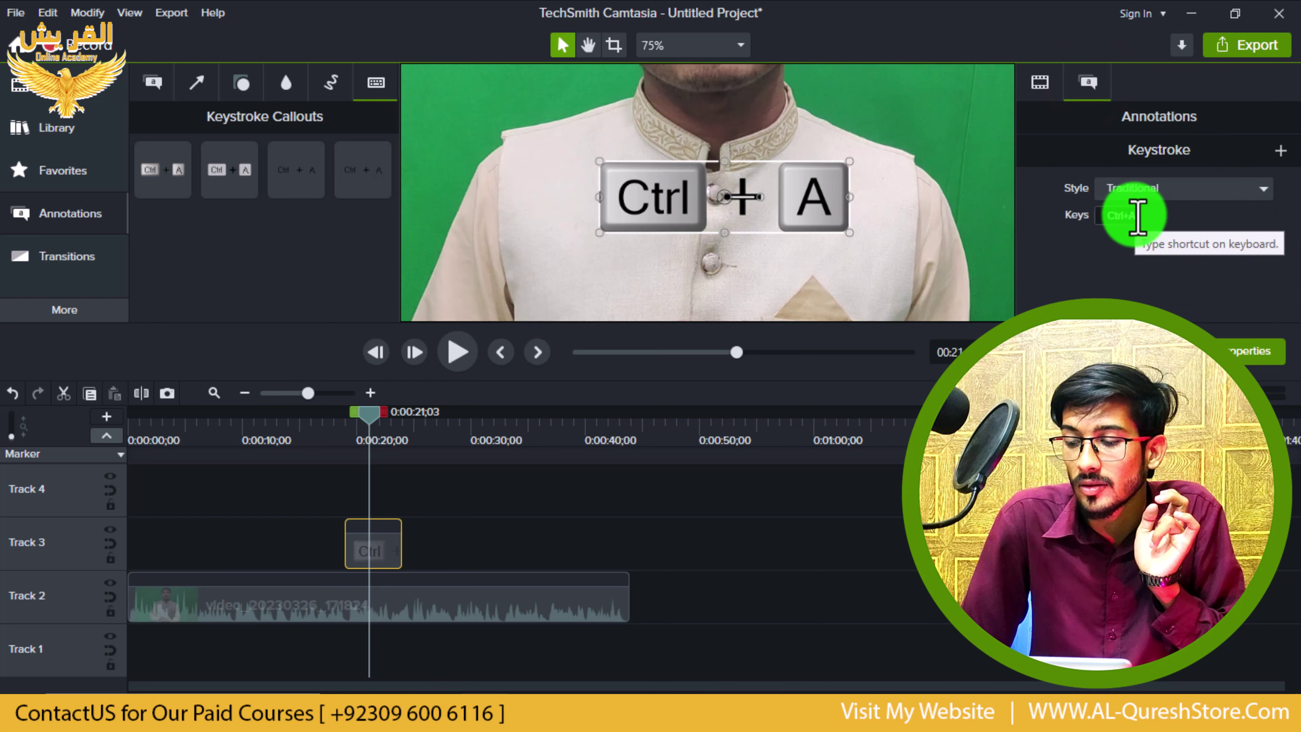
click(1154, 188)
click(1157, 237)
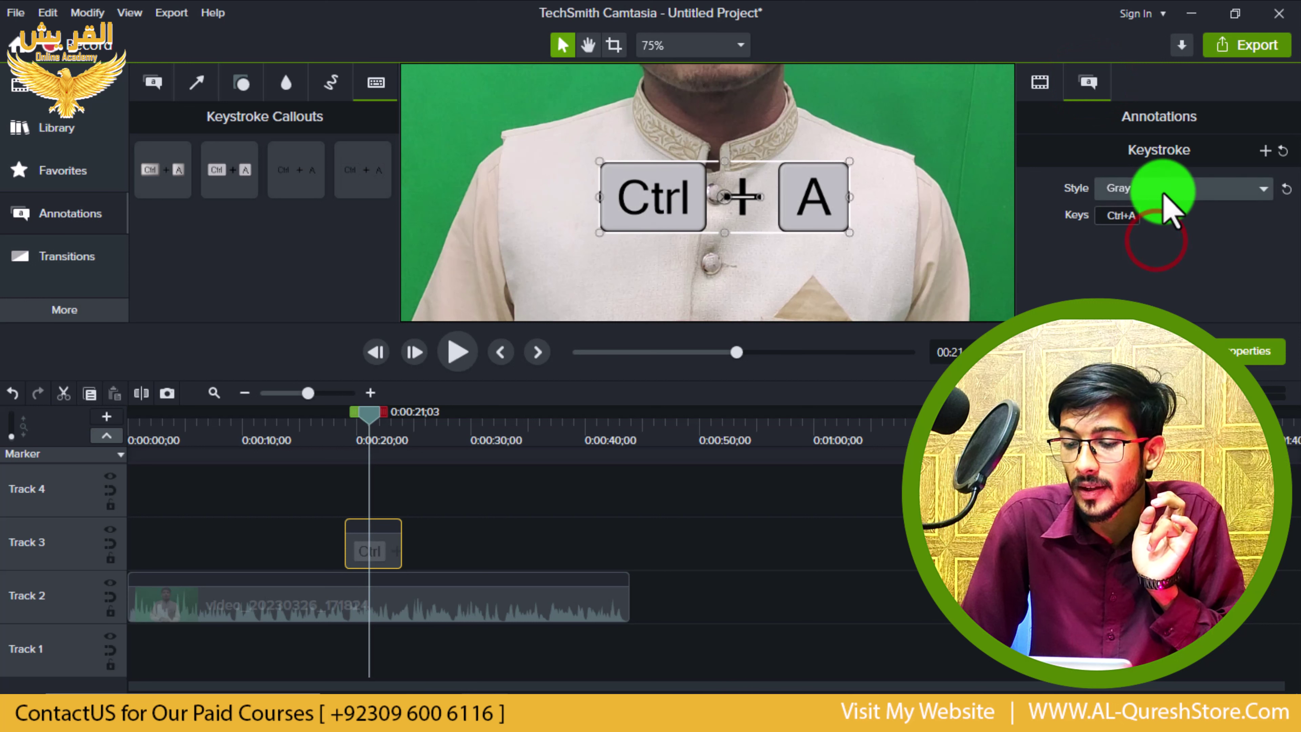
click(1124, 190)
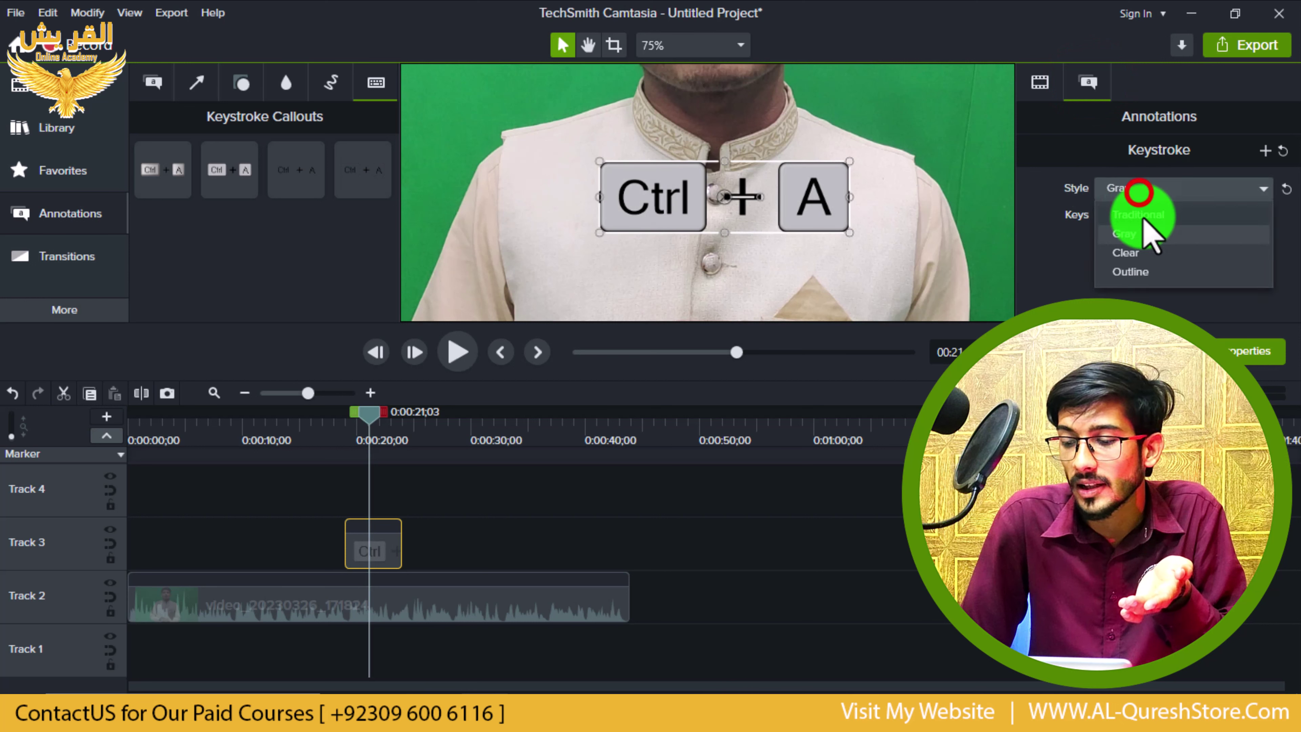
click(1152, 252)
click(1158, 190)
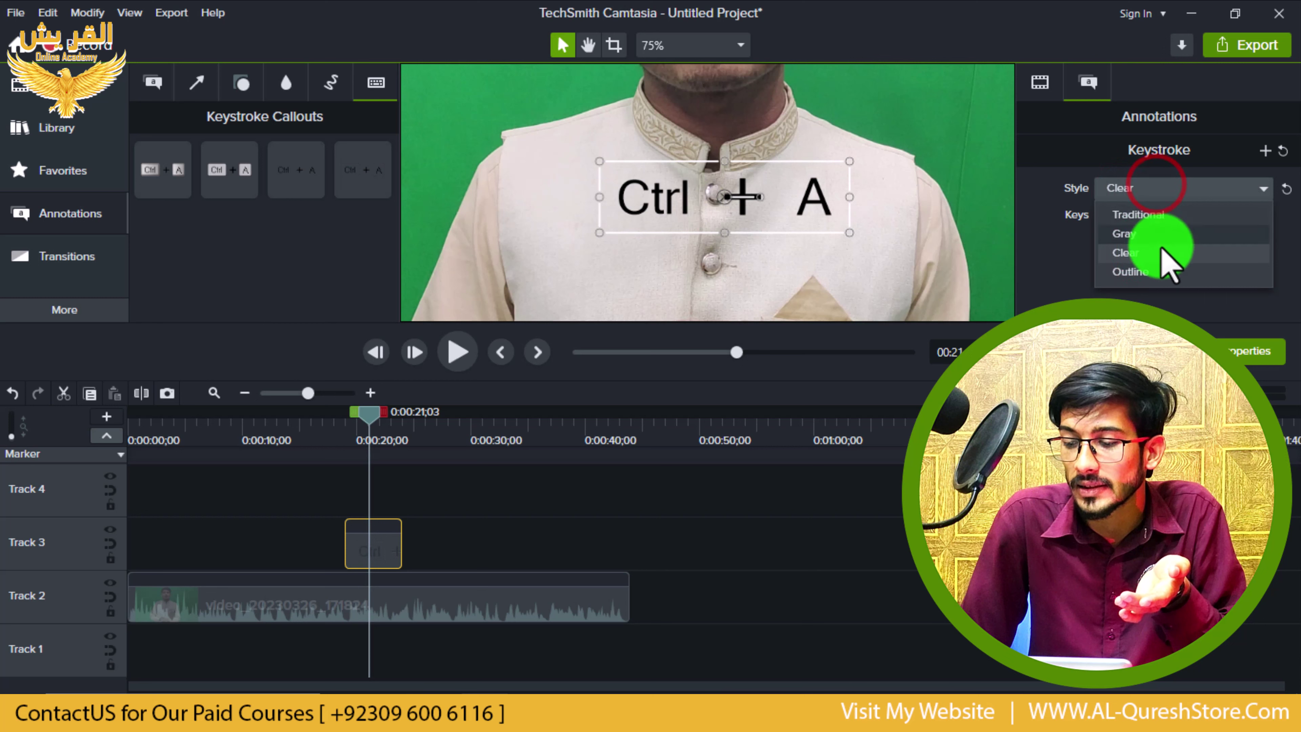
click(1165, 266)
click(1160, 190)
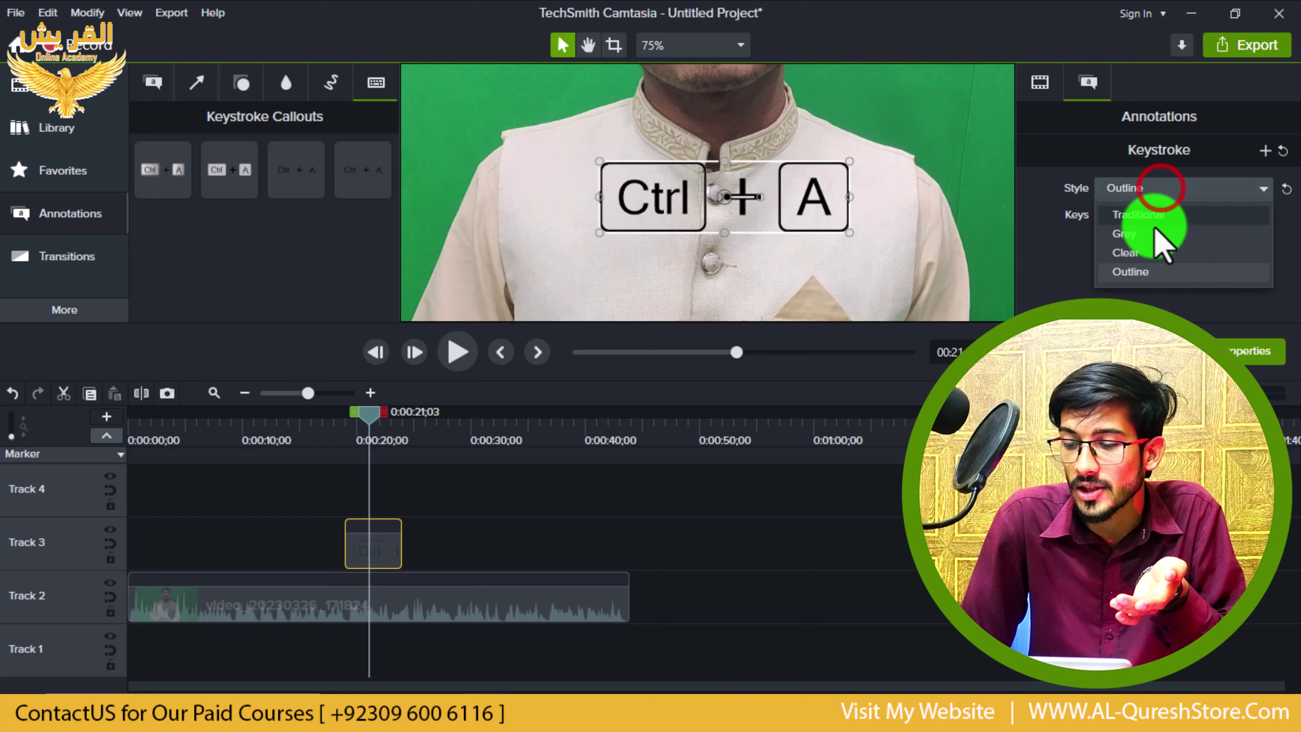
click(1146, 221)
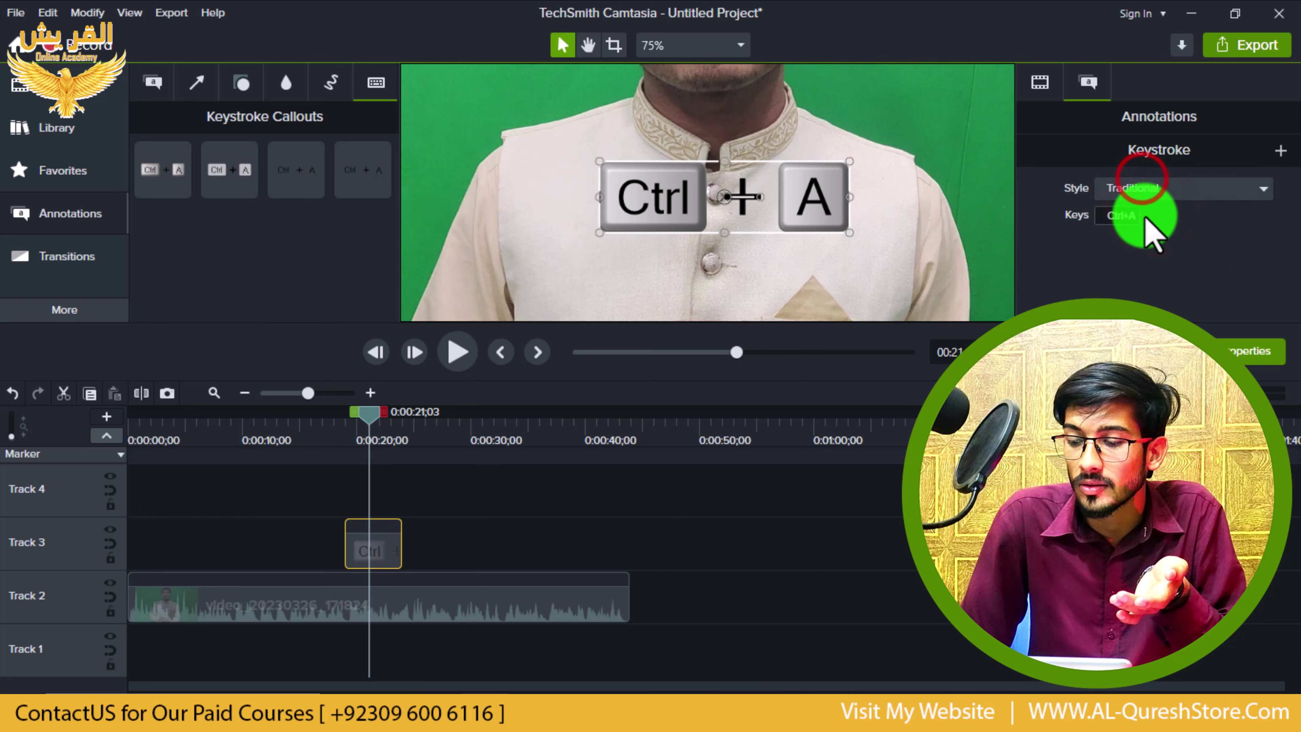
click(1144, 188)
click(1148, 233)
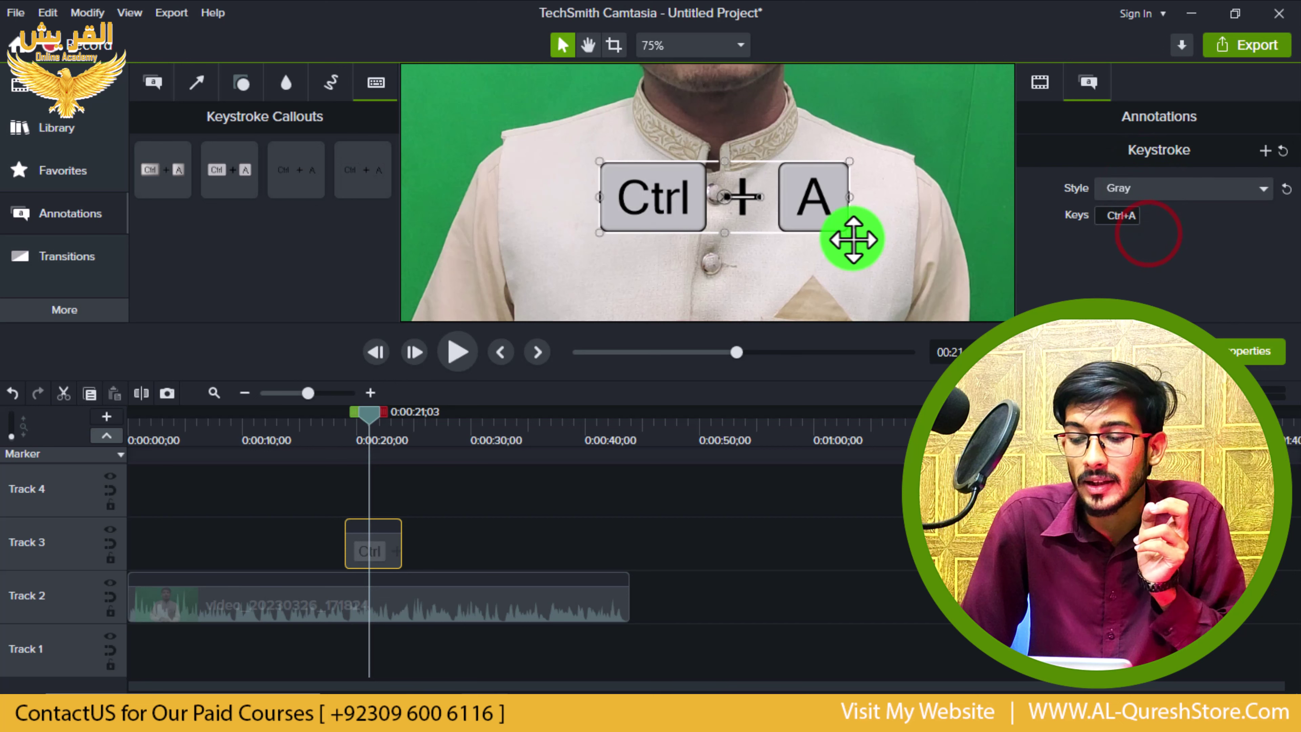
Try Ctrl, Ctrl+A and Shift+P in turn as the keys shown on the Track 3 keystroke callout.
click(1105, 216)
key(ctrl)
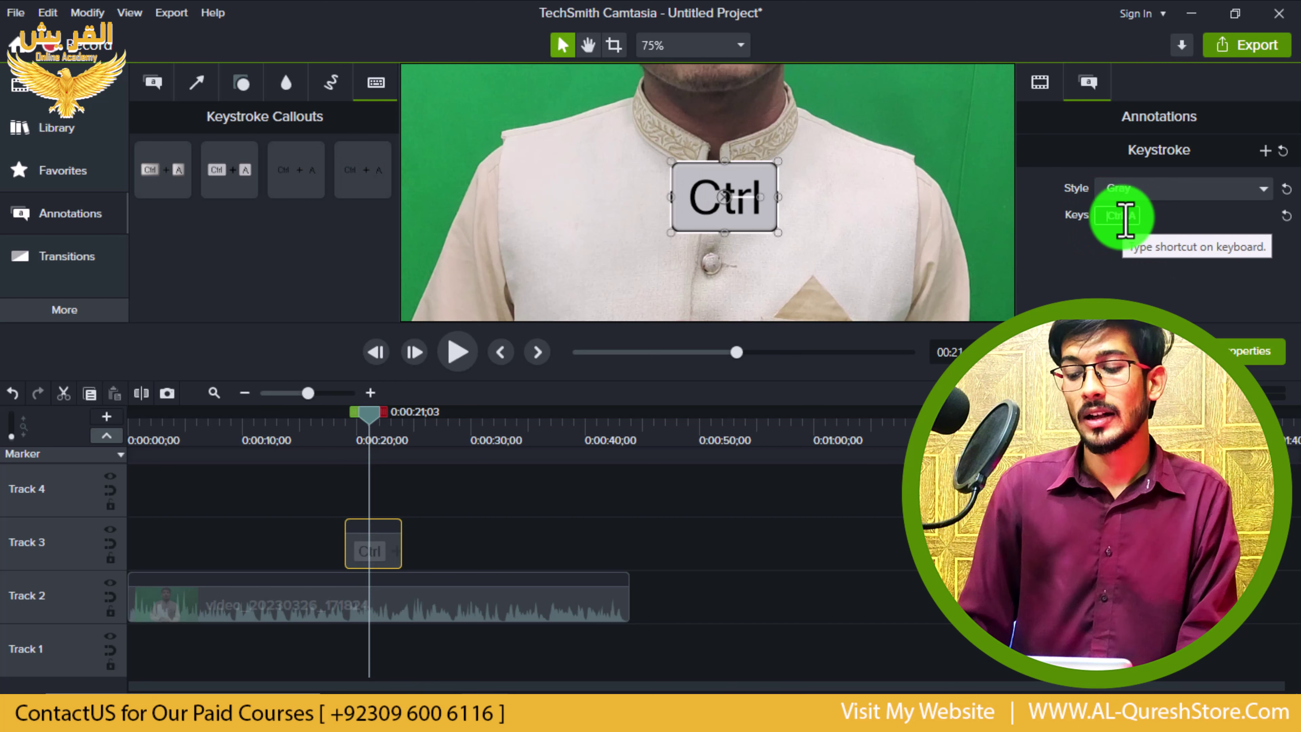
key(ctrl+a)
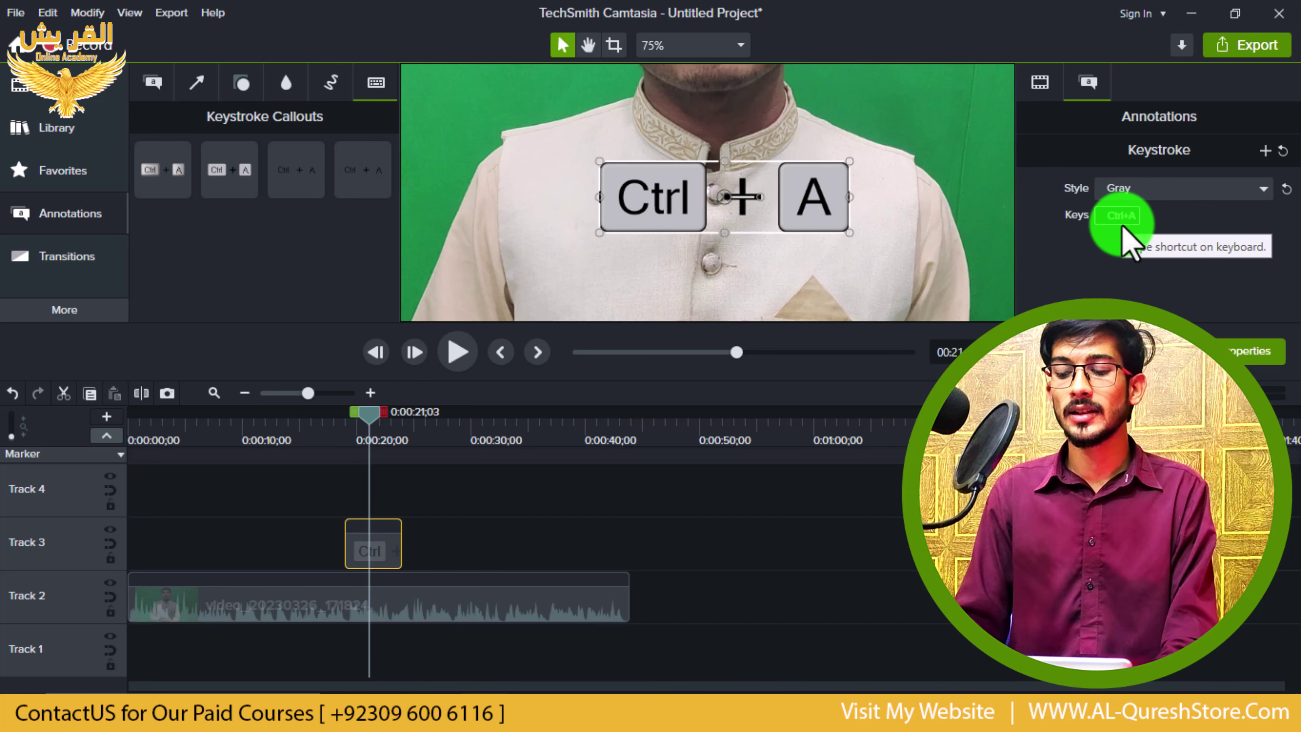
click(1125, 217)
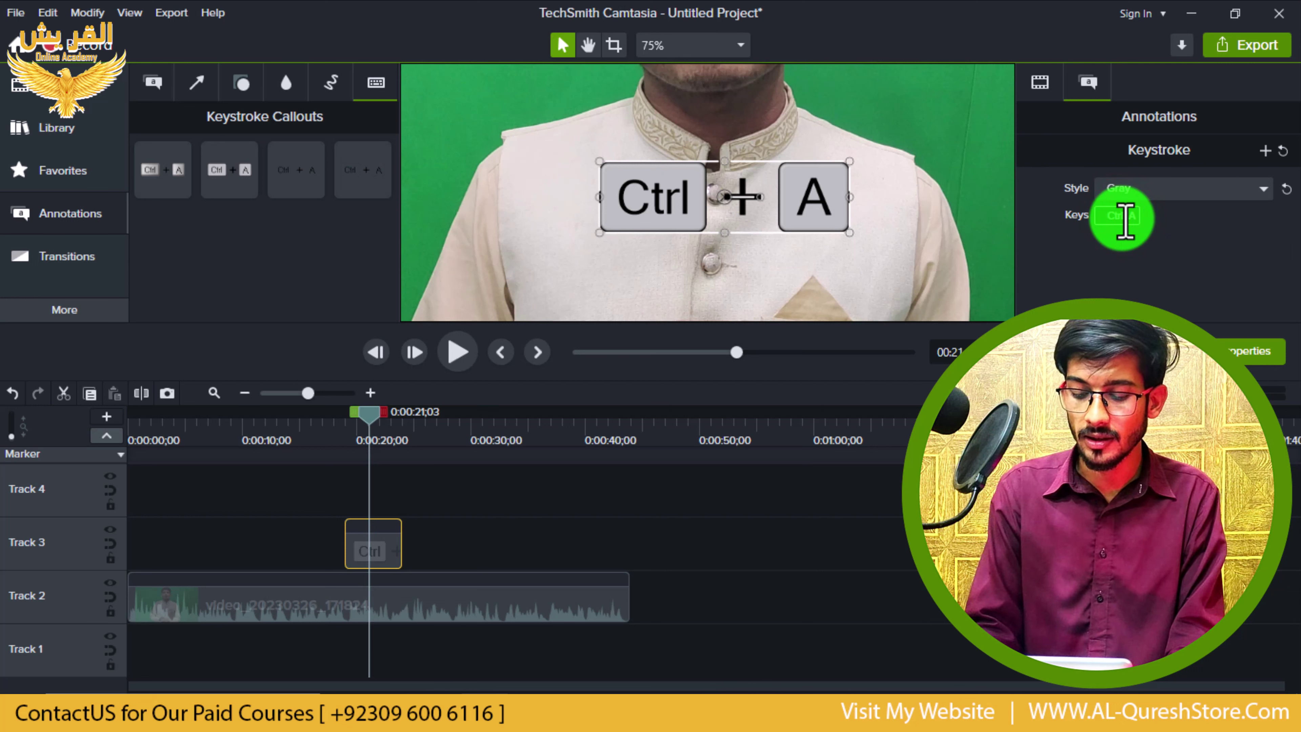
key(shift+p)
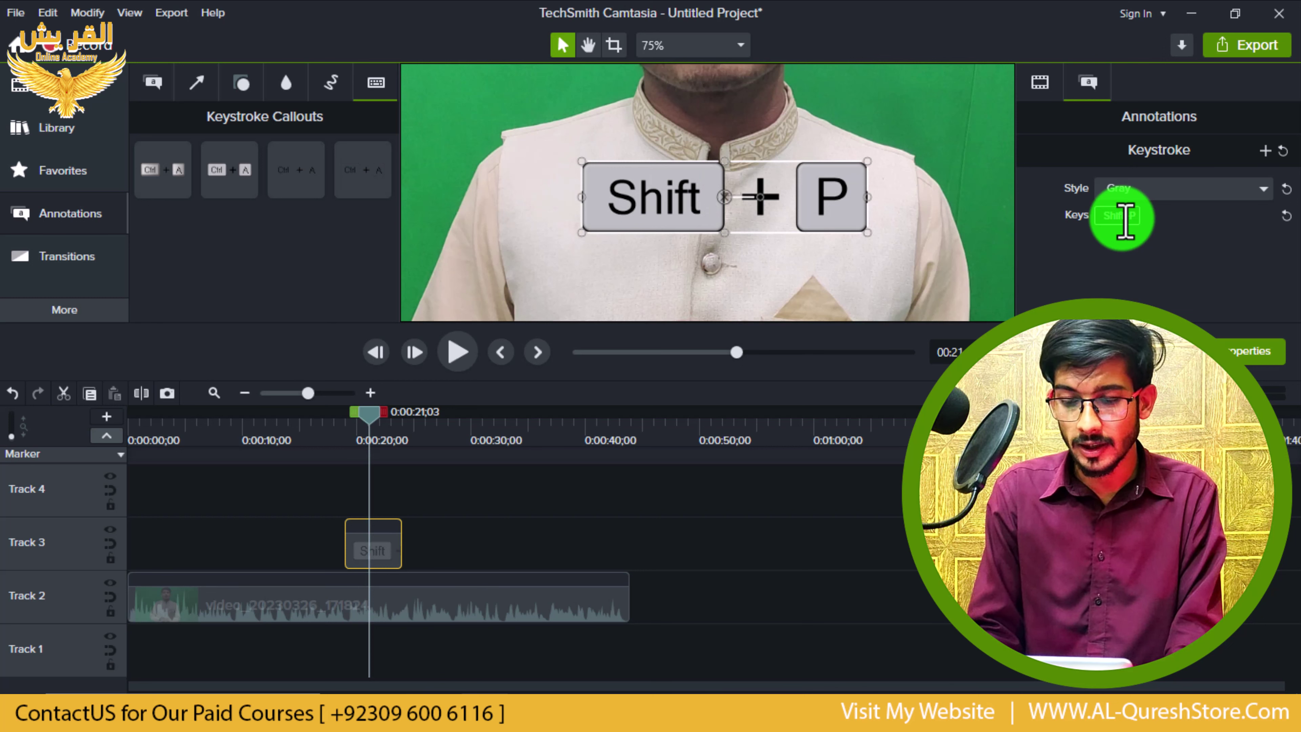
Try Caps Lock and Enter as the keystroke callout's keys, finishing with Backspace.
key(Caps_Lock)
key(j)
key(Caps_Lock)
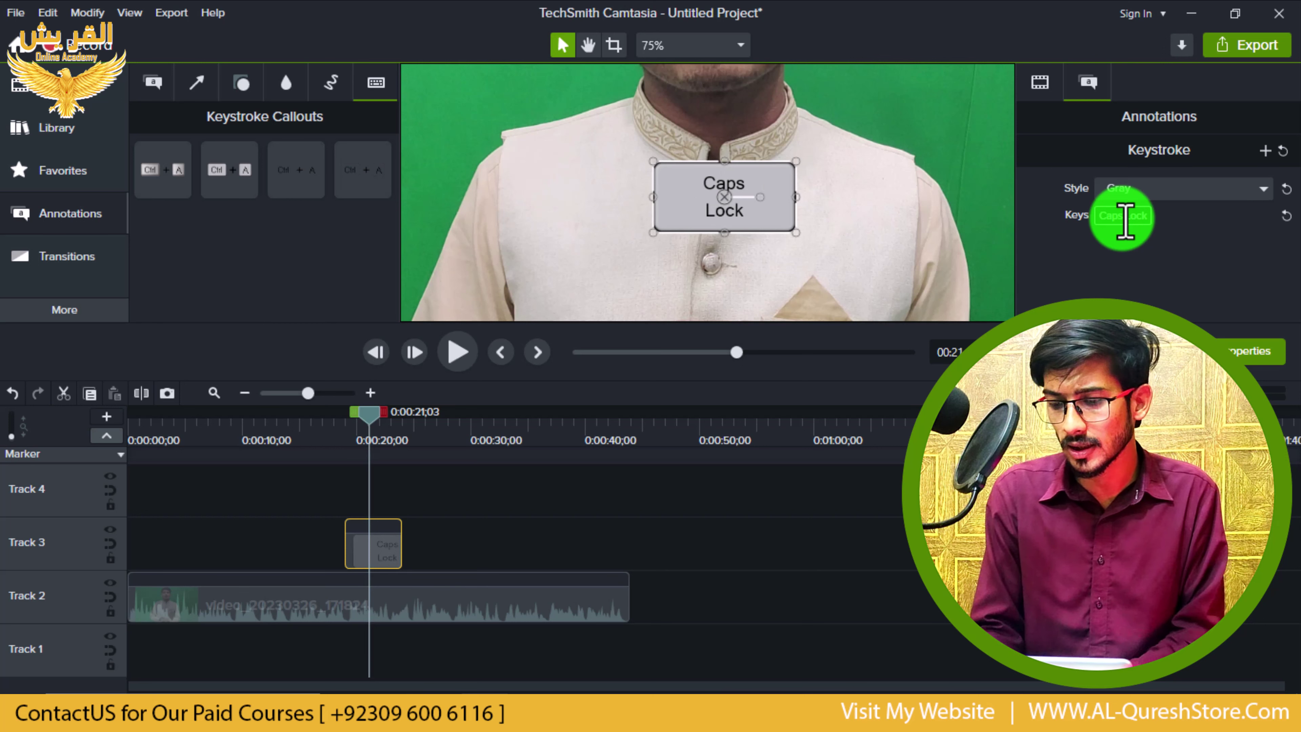
key(Return)
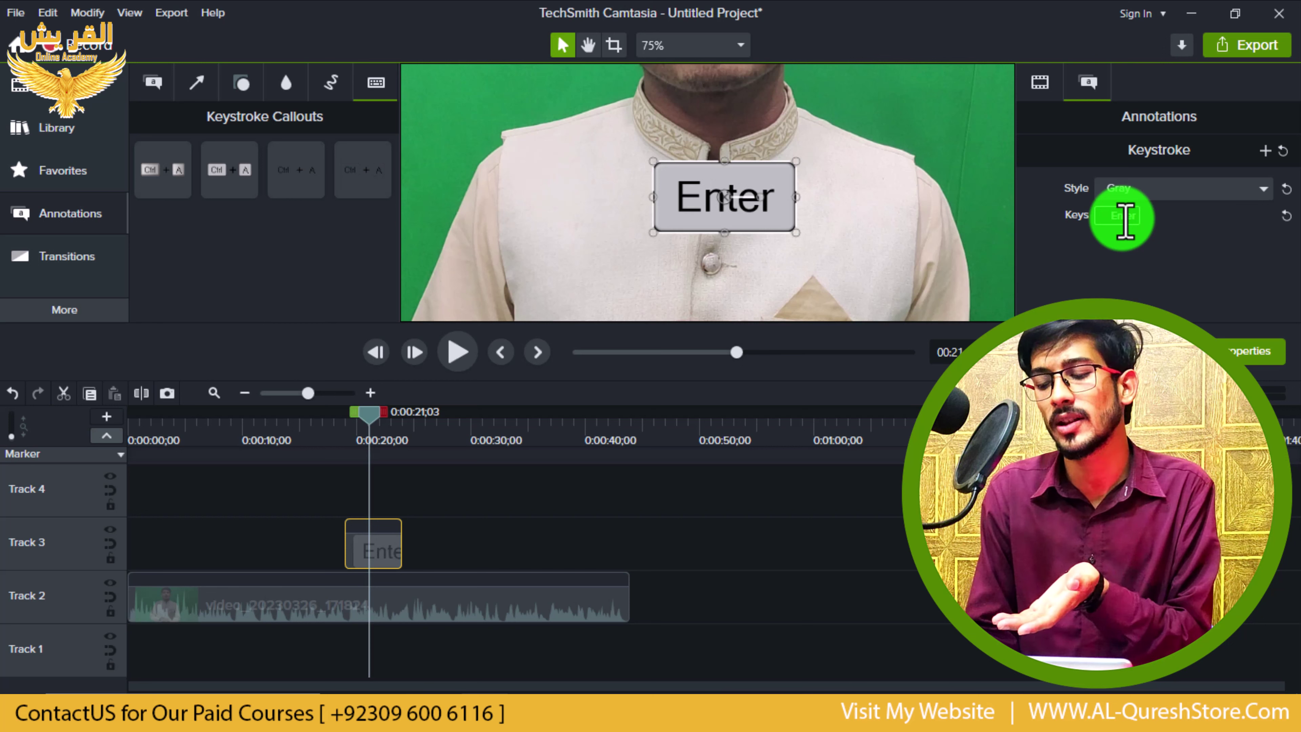
key(BackSpace)
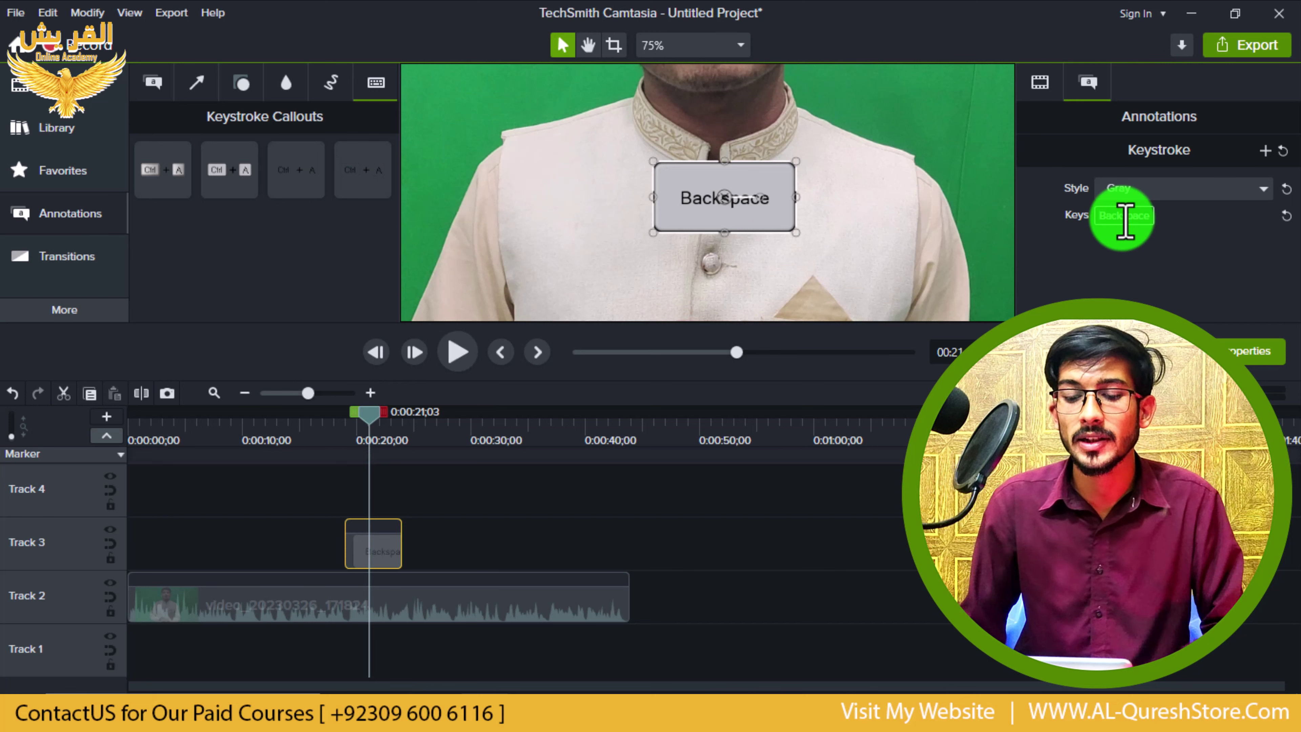
click(1125, 221)
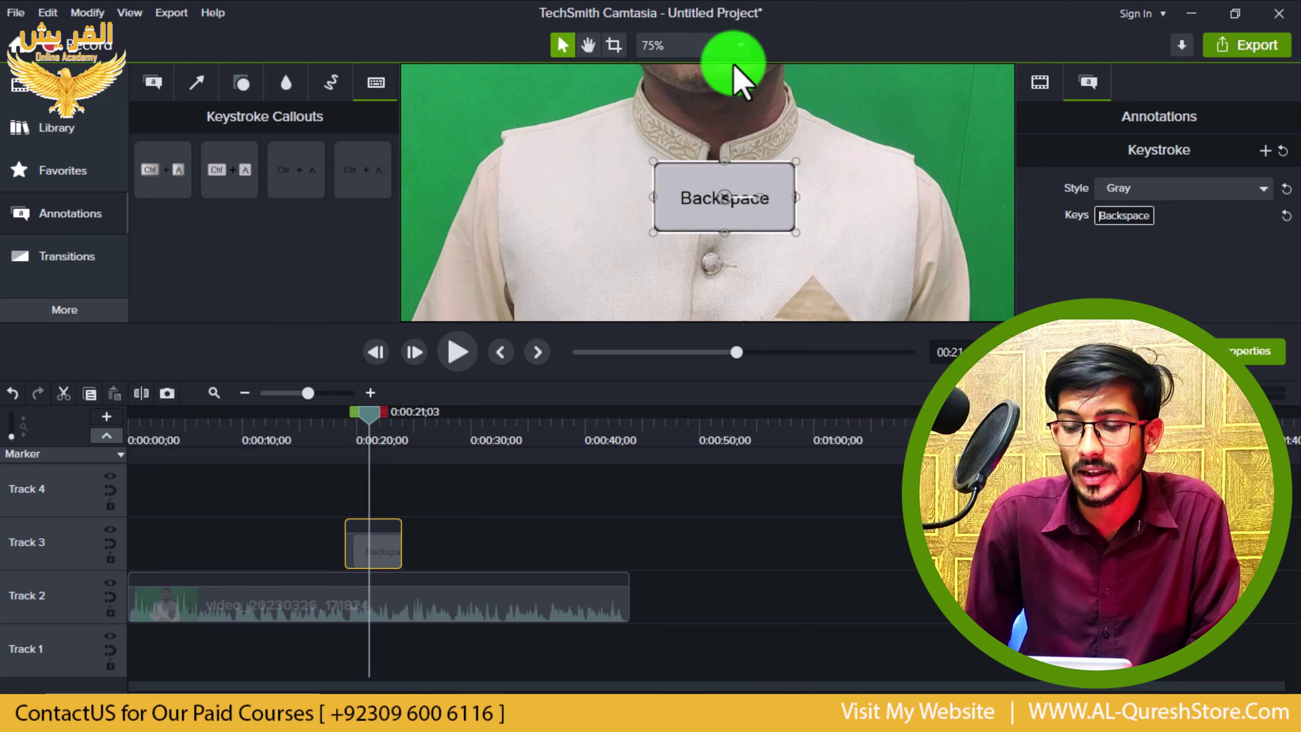
Fit the whole video frame in the canvas, view the Backspace callout deselected and reselect it.
click(740, 45)
click(738, 70)
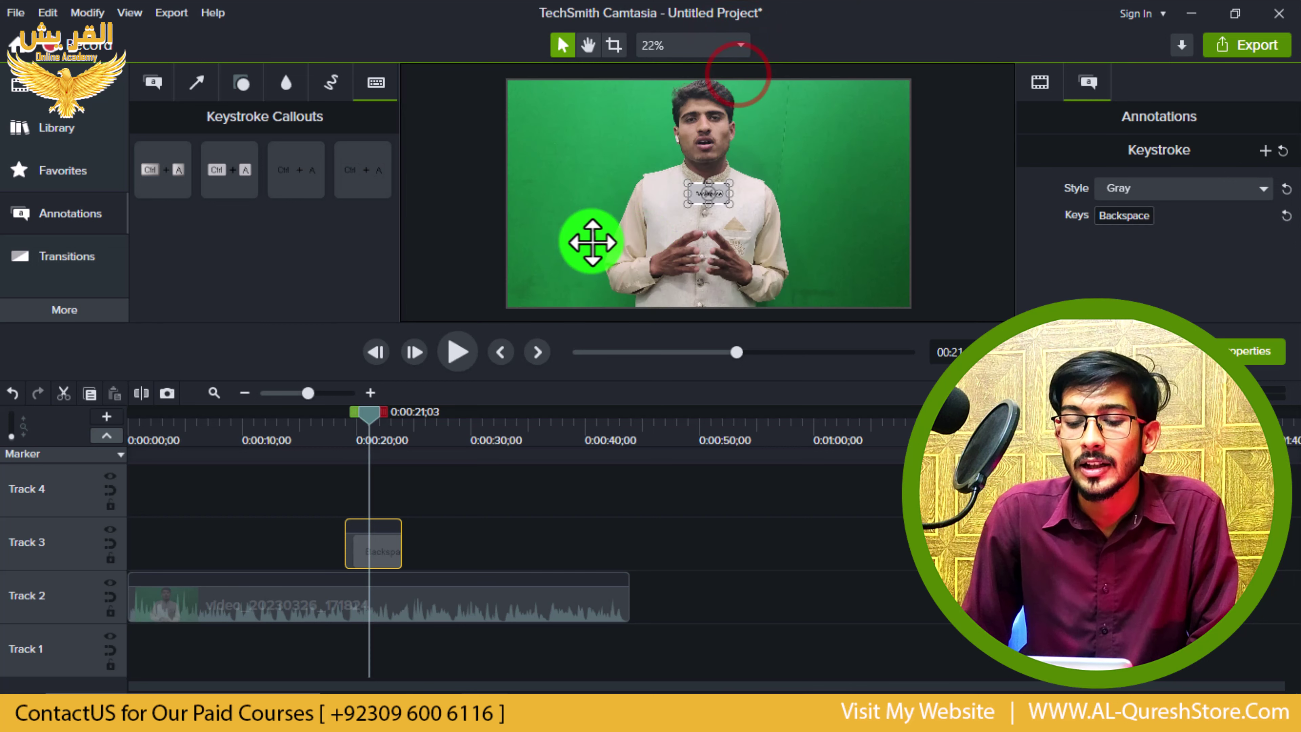
click(492, 206)
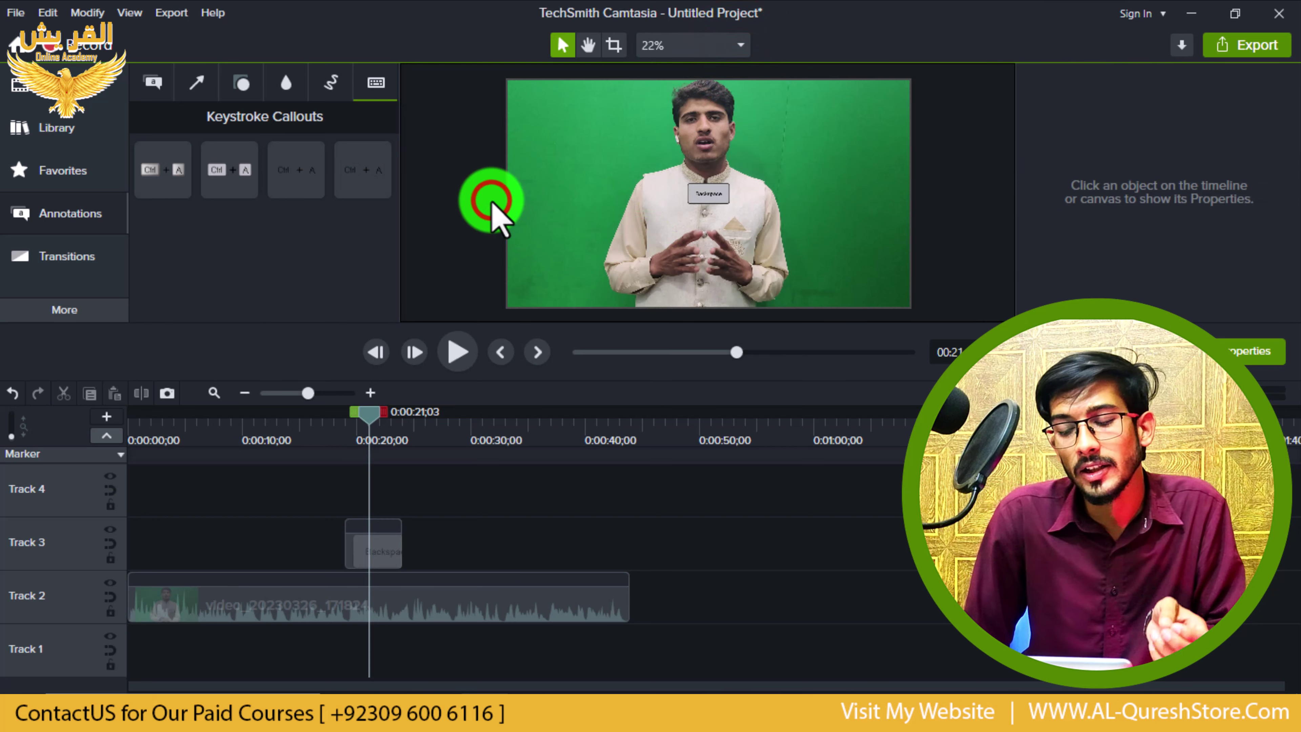
click(703, 185)
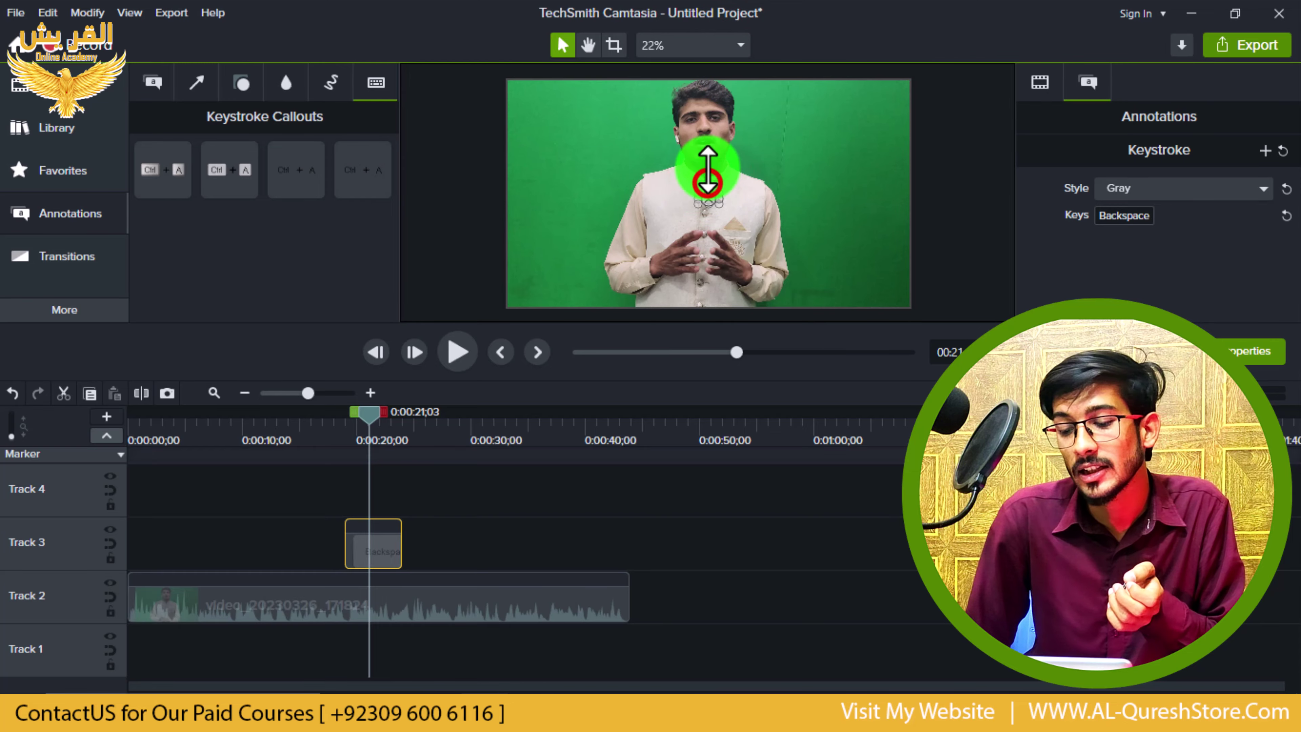